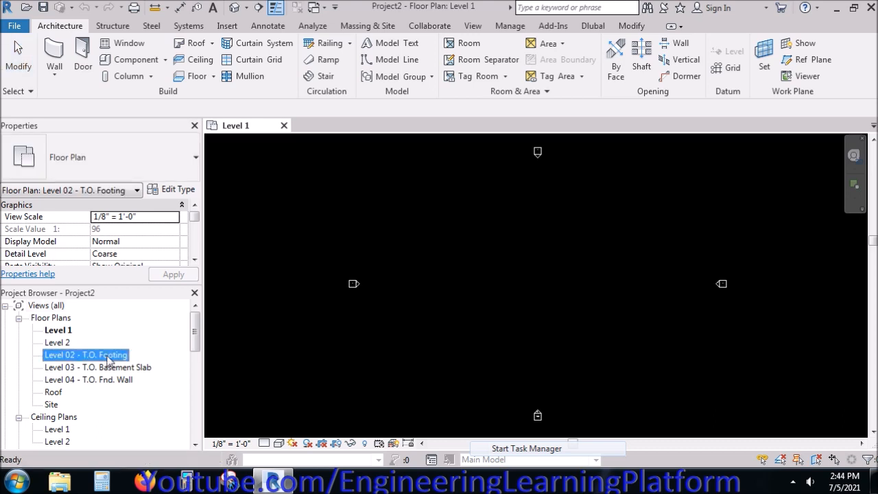
# Open the Level 02 - T.O. Footing floor plan and close the Level 1 view
pyautogui.doubleClick(108, 357)
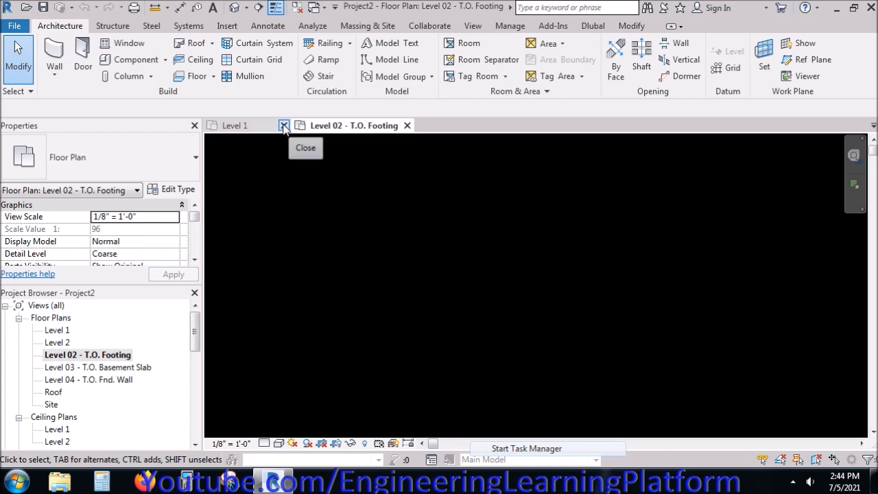
pyautogui.click(284, 126)
# Start placing a structural model component and browse to the US Imperial library to load a family
pyautogui.click(111, 28)
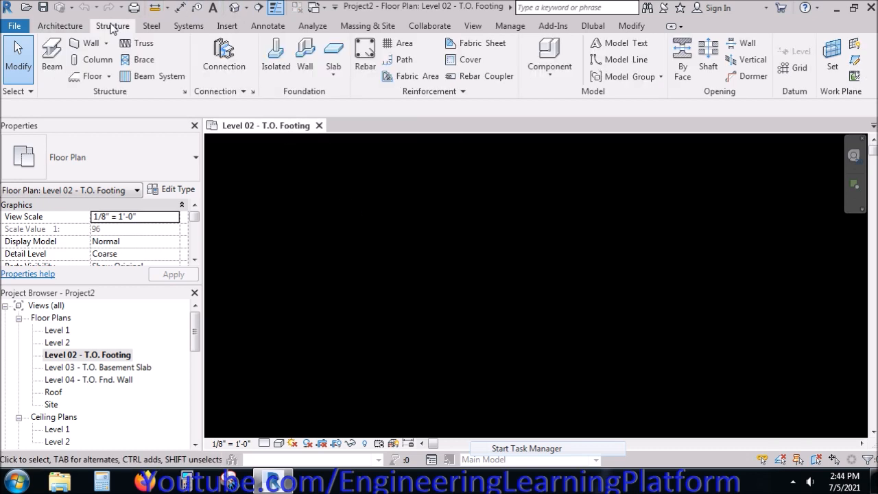
pyautogui.click(549, 74)
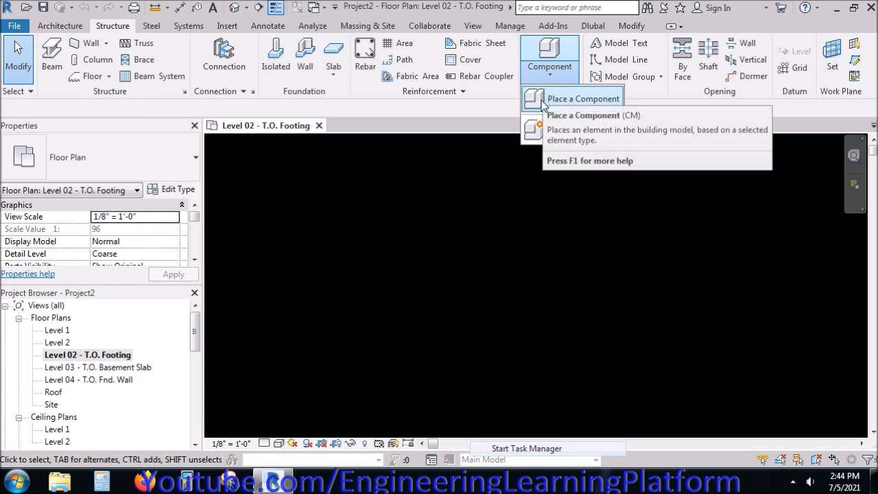
pyautogui.click(542, 100)
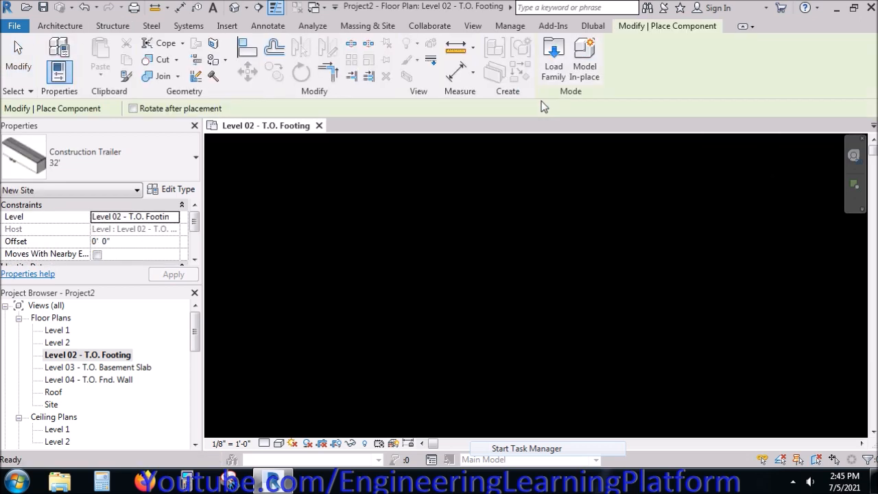
pyautogui.click(553, 71)
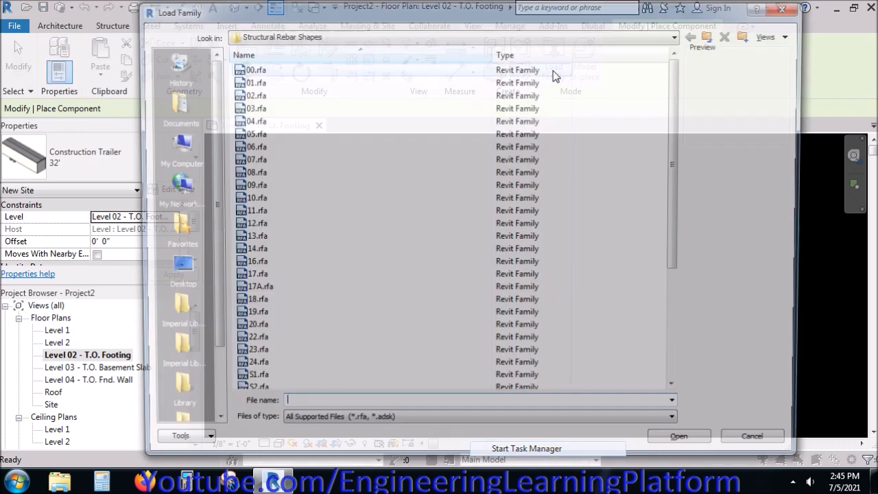
pyautogui.click(714, 36)
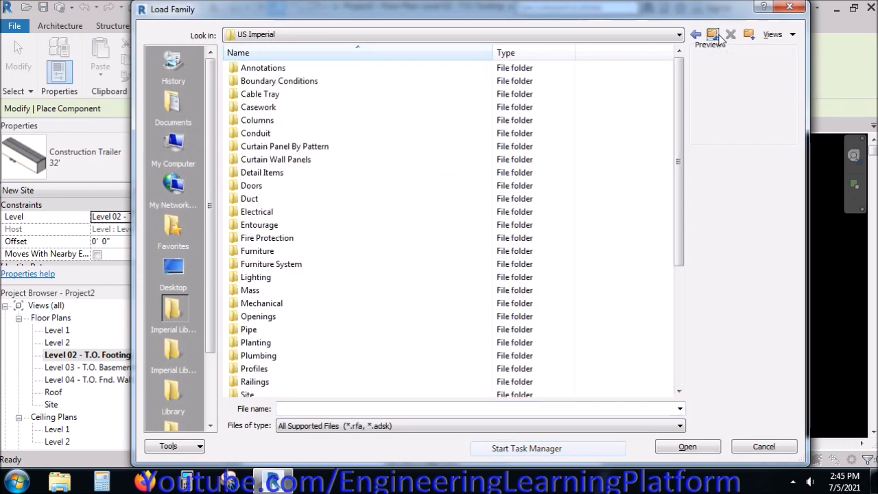
pyautogui.click(714, 36)
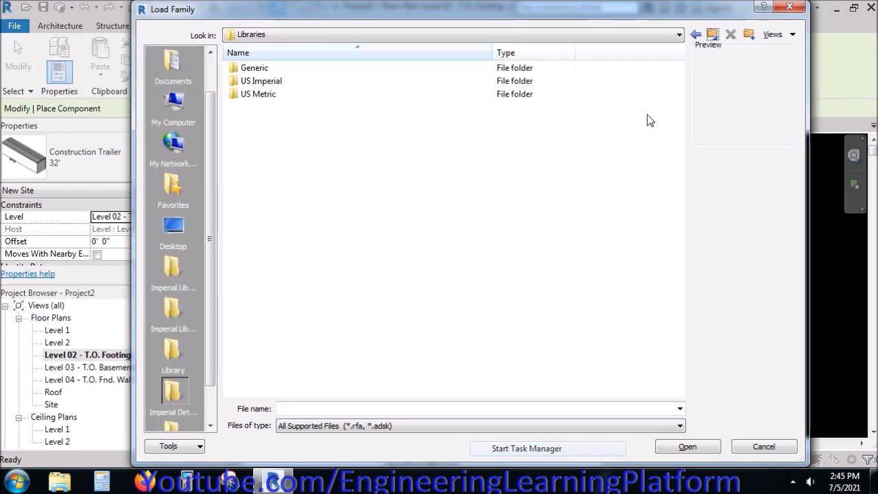
pyautogui.doubleClick(288, 83)
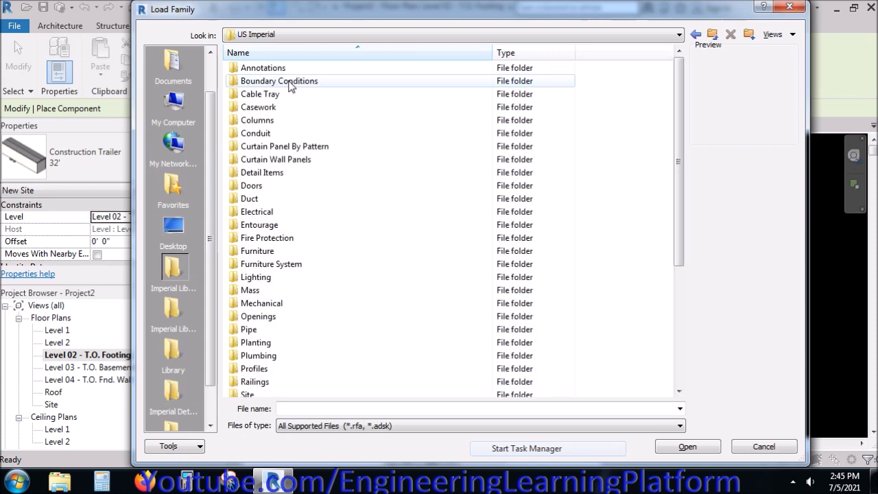
pyautogui.click(342, 309)
pyautogui.scroll(-5, 342, 309)
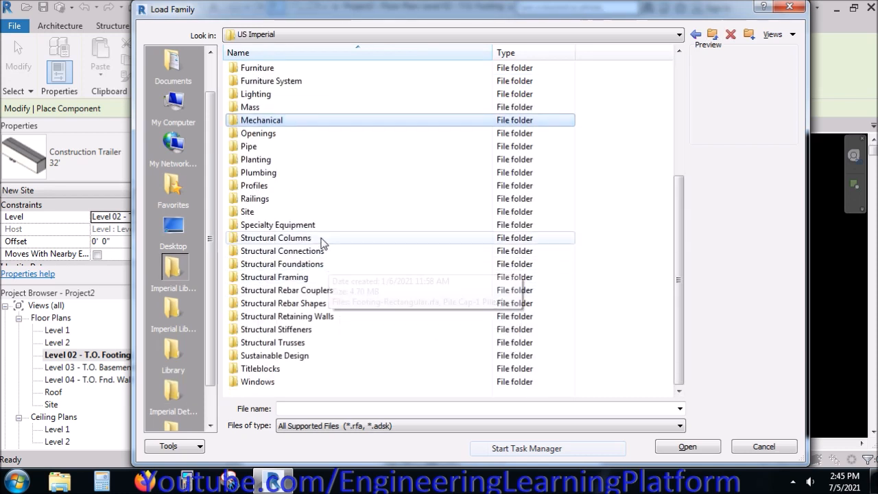
pyautogui.doubleClick(322, 278)
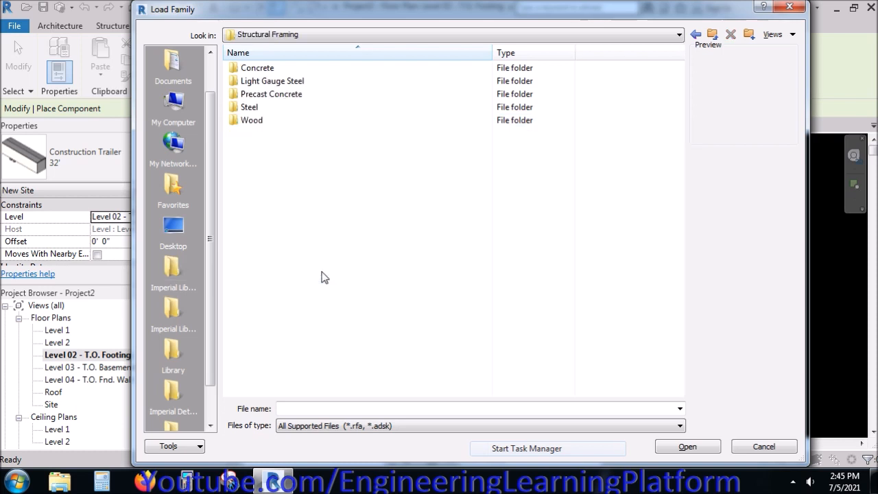
pyautogui.doubleClick(291, 69)
pyautogui.press('BackSpace')
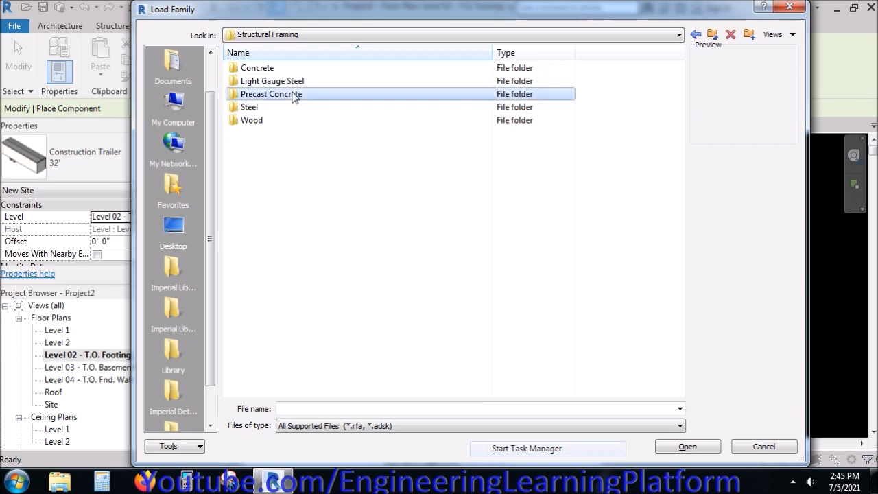
pyautogui.doubleClick(291, 94)
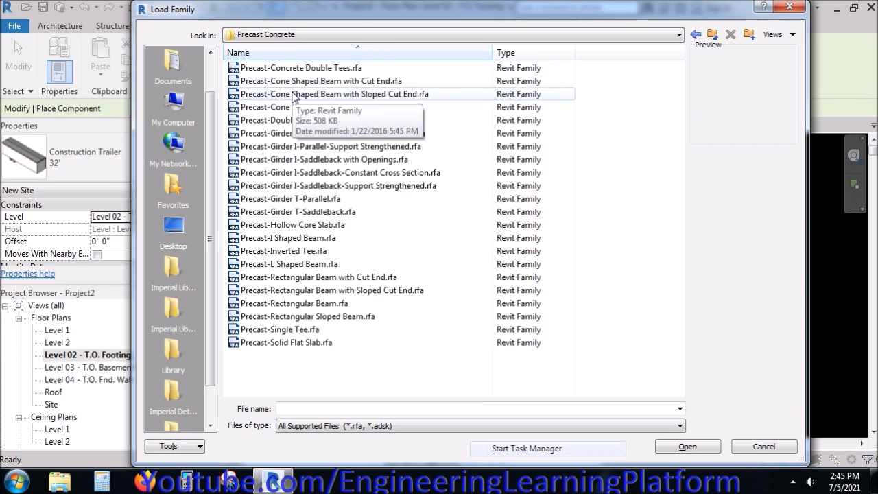
pyautogui.click(712, 34)
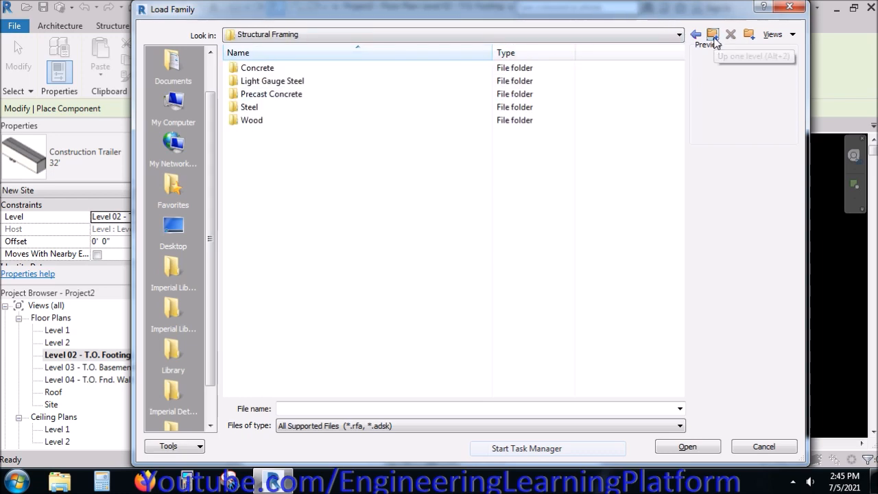
pyautogui.click(712, 35)
# Open the Structural Retaining Walls folder of the US Imperial library
pyautogui.click(323, 282)
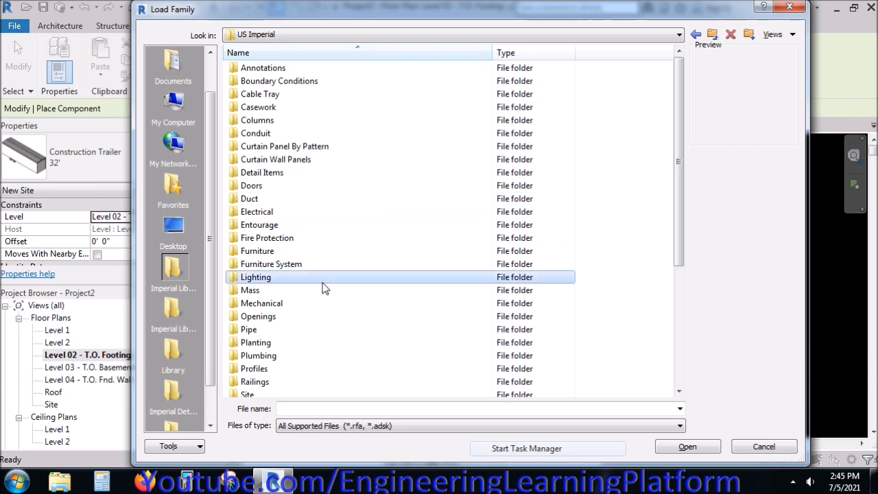
pyautogui.scroll(-5, 323, 288)
pyautogui.doubleClick(326, 320)
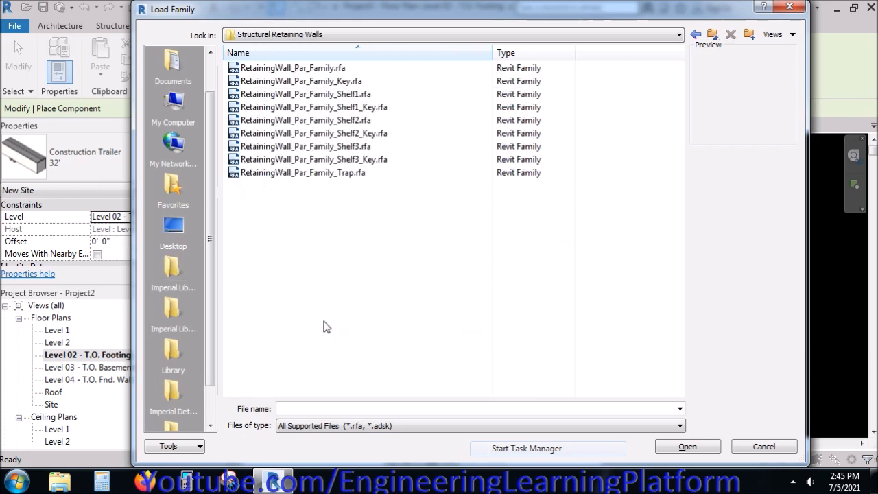
# Preview the retaining wall families one after another, from RetainingWall_Par_Family to RetainingWall_Par_Family_Trap
pyautogui.click(323, 71)
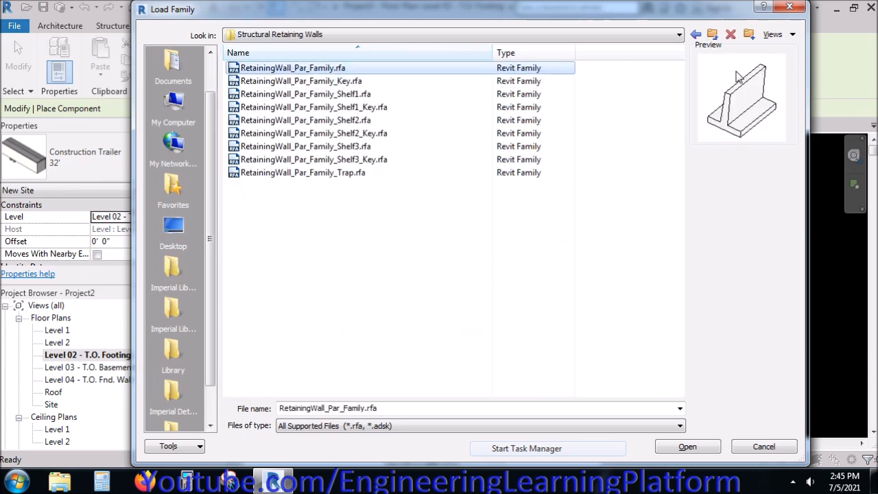
pyautogui.press('Down')
pyautogui.press('Down')
pyautogui.press('Down')
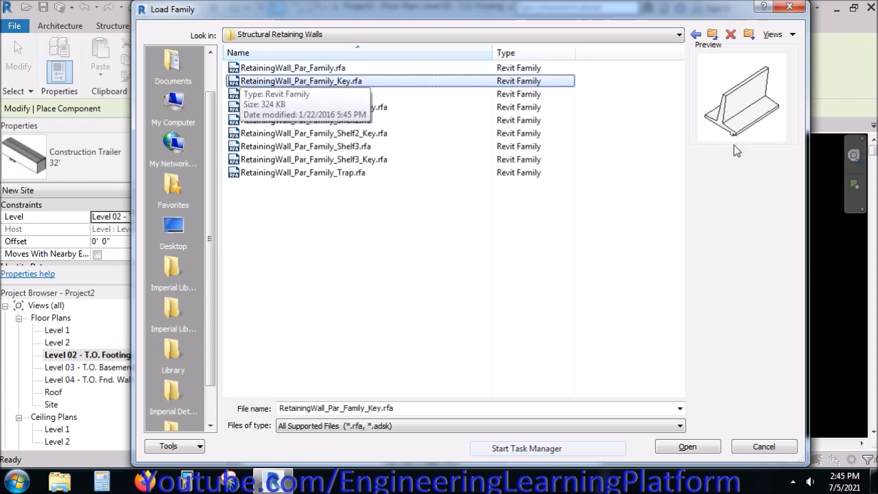
pyautogui.press('Down')
pyautogui.press('Down')
pyautogui.press('Down')
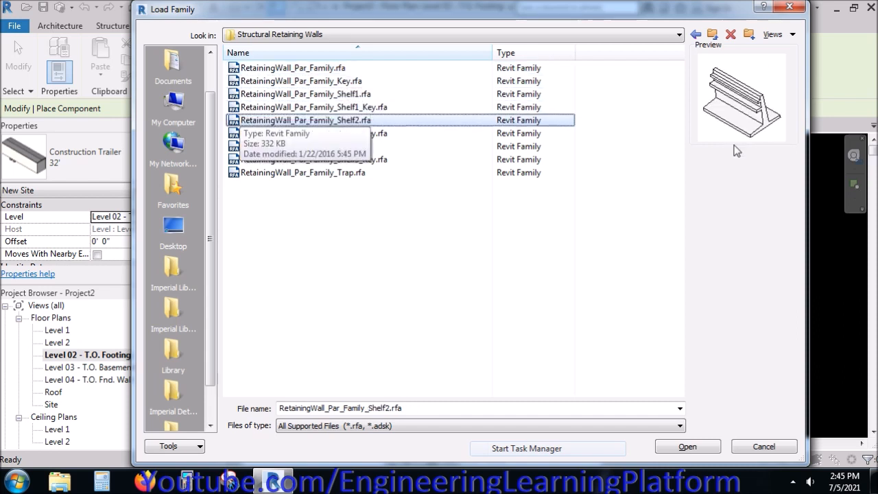
pyautogui.press('Down')
pyautogui.press('Down')
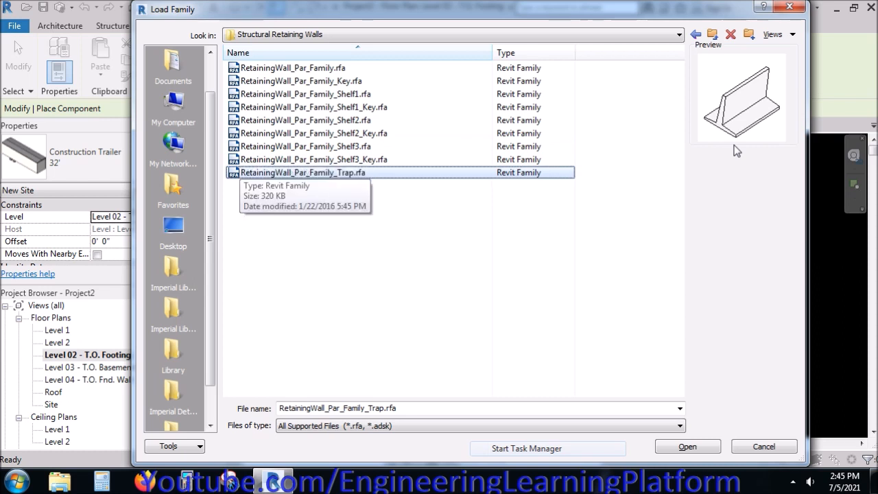
# Load RetainingWall_Par_Family.rfa and place one instance in the Level 02 - T.O. Footing plan
pyautogui.click(302, 52)
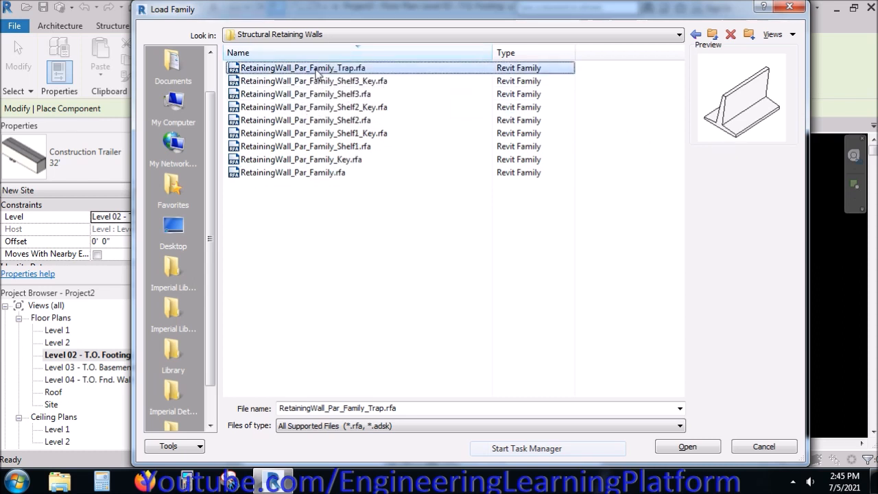
pyautogui.click(374, 55)
pyautogui.click(374, 69)
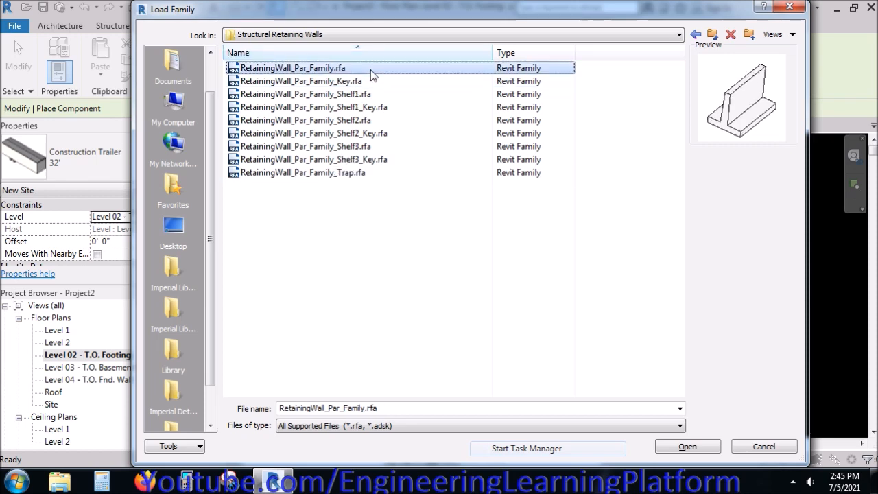
pyautogui.click(664, 447)
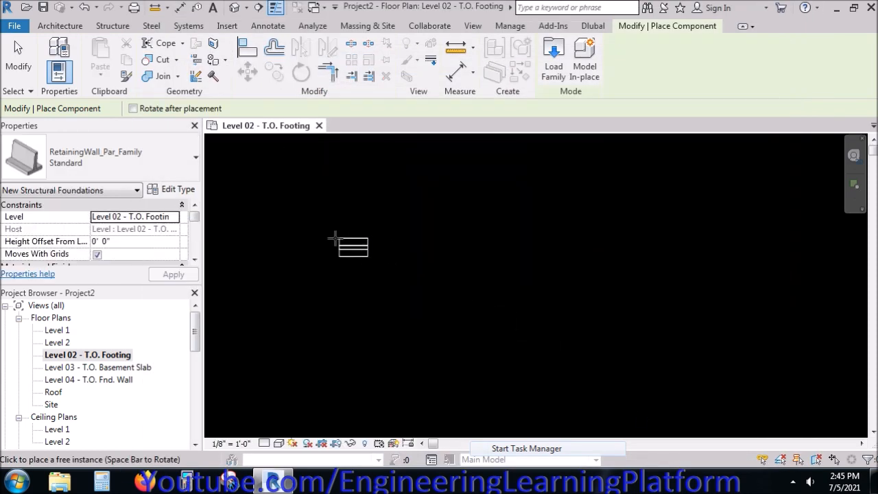
pyautogui.click(321, 238)
pyautogui.press('Escape')
pyautogui.press('Escape')
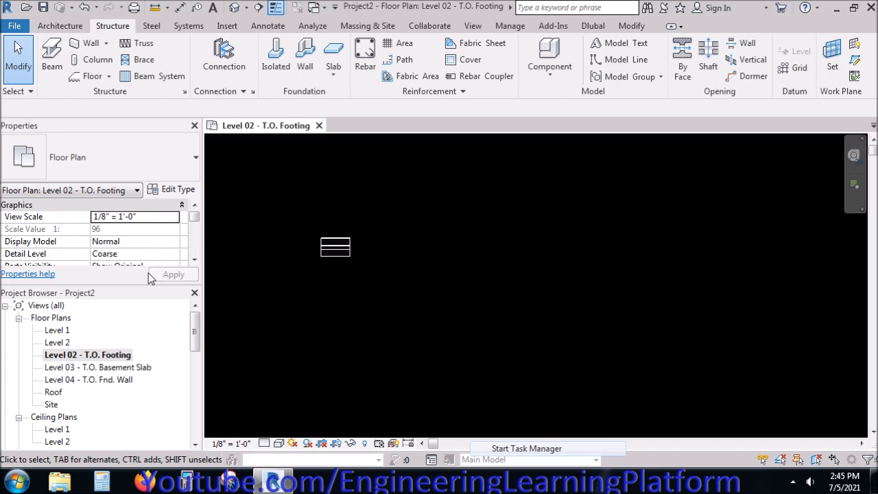
# Set the length of the placed retaining wall to 20 feet
pyautogui.click(136, 263)
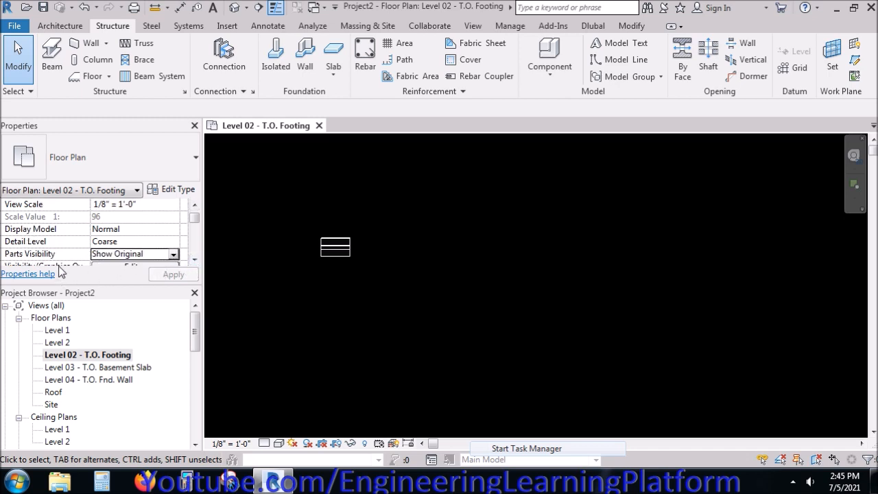
pyautogui.moveTo(66, 282); pyautogui.dragTo(78, 340)
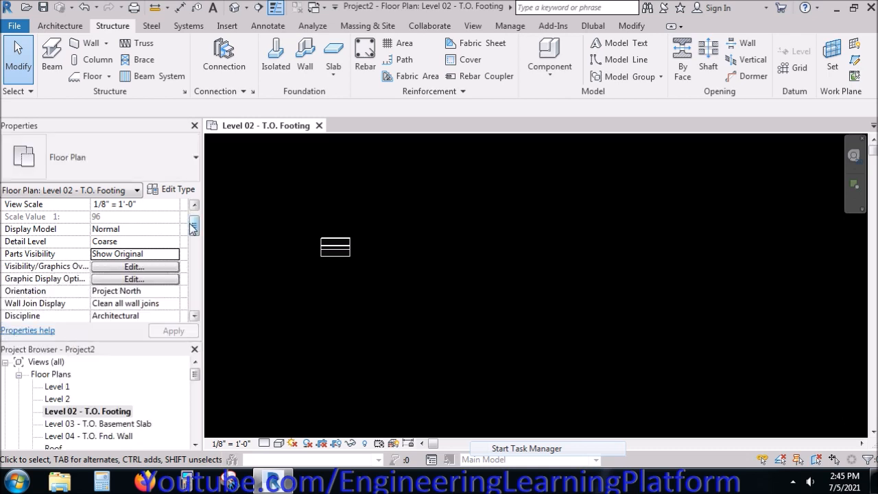
pyautogui.click(333, 252)
pyautogui.scroll(-3, 194, 234)
pyautogui.click(129, 280)
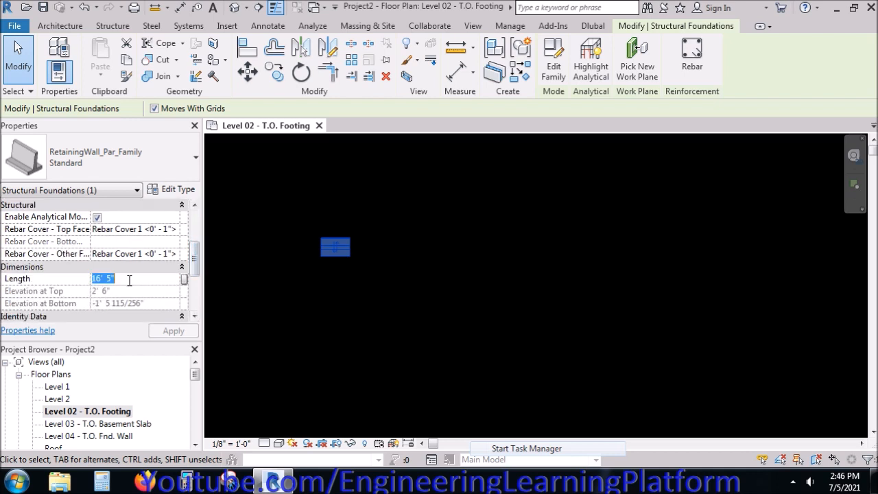
pyautogui.write('20')
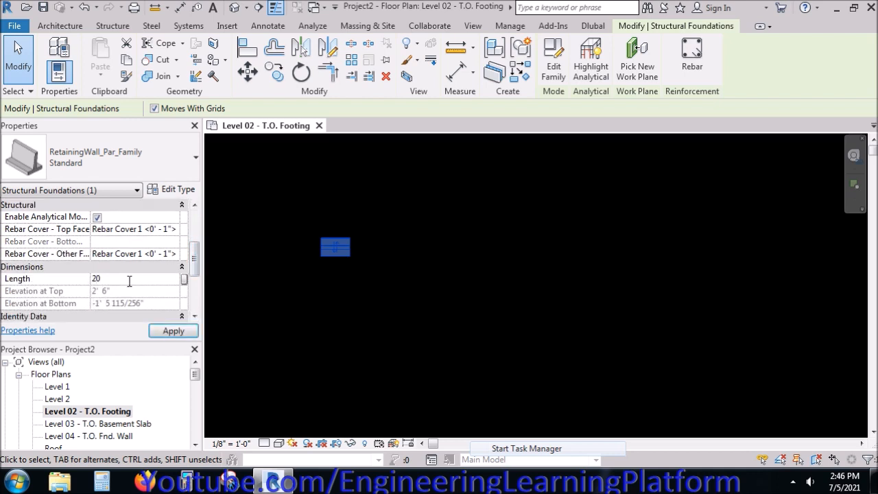
pyautogui.click(174, 331)
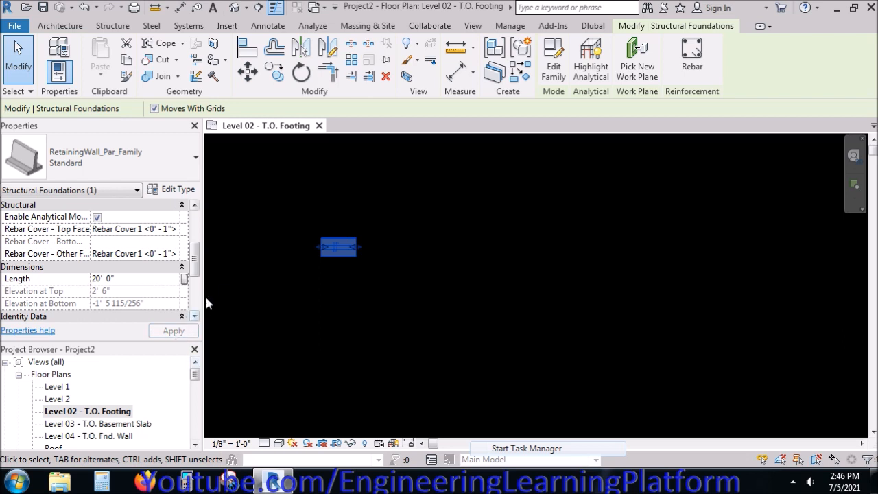
# Try to change the retaining wall's top-face rebar cover to 2 inches
pyautogui.scroll(-3, 198, 258)
pyautogui.scroll(4, 191, 255)
pyautogui.click(168, 244)
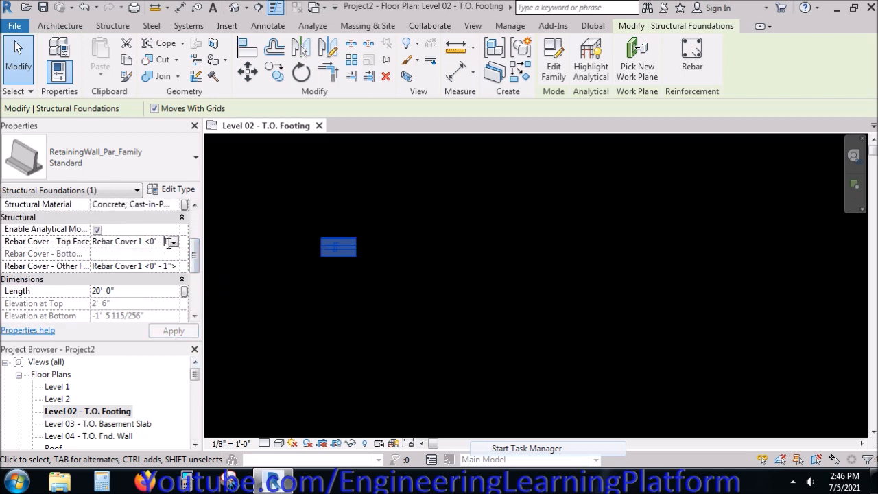
pyautogui.press('BackSpace')
pyautogui.write('2')
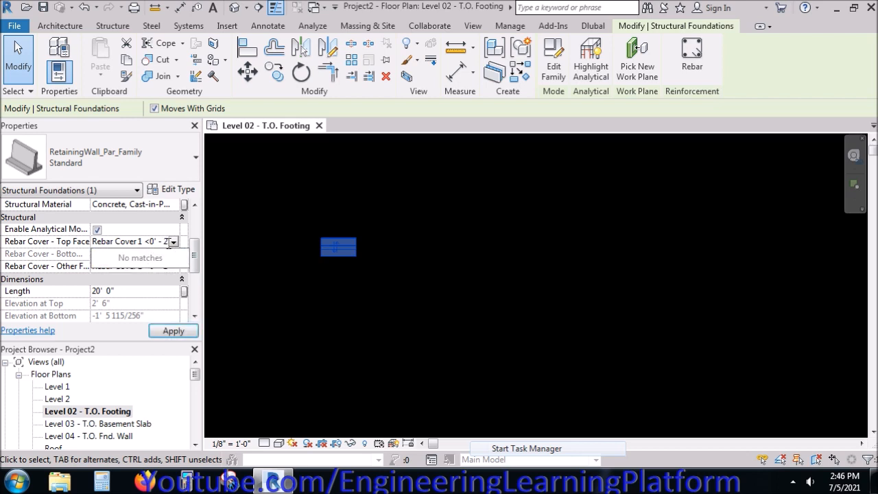
pyautogui.press('Return')
# Try to change the rebar cover of the retaining wall's other faces to 2 inches
pyautogui.click(173, 266)
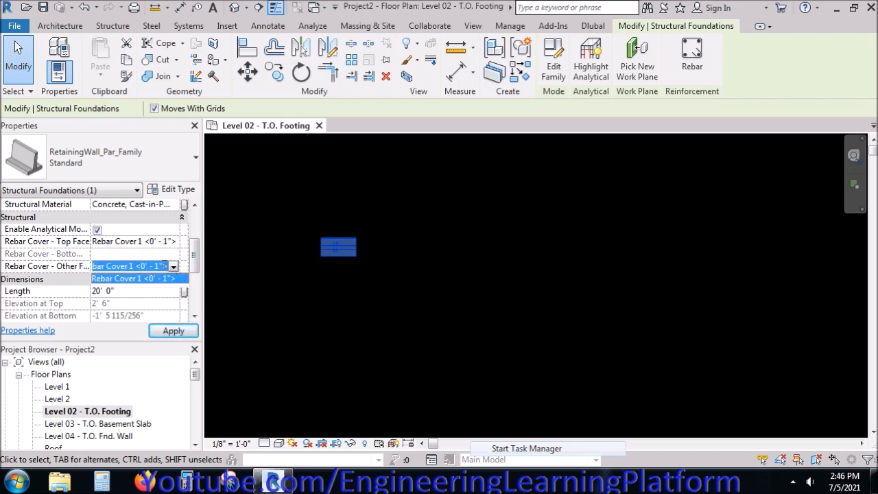
pyautogui.click(165, 267)
pyautogui.click(158, 267)
pyautogui.press('BackSpace')
pyautogui.write('2')
pyautogui.press('Return')
pyautogui.click(181, 331)
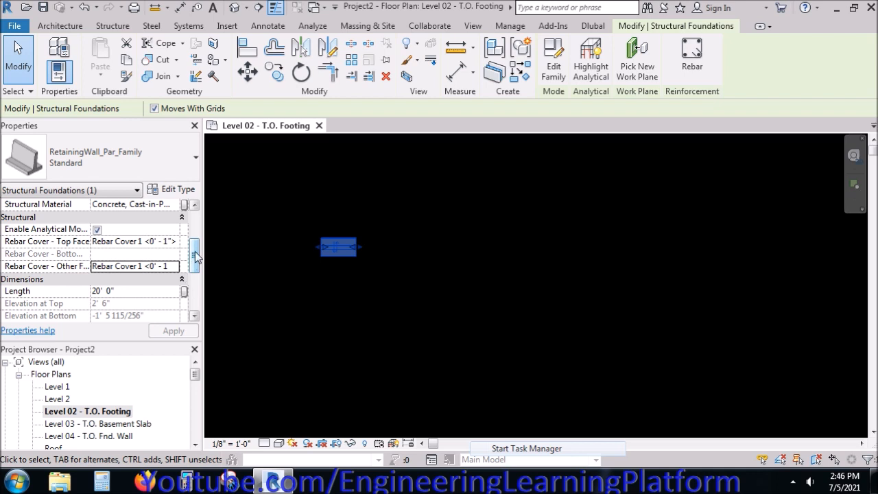
# Review the retaining wall's remaining instance properties, including the Phase Created options
pyautogui.scroll(2, 196, 256)
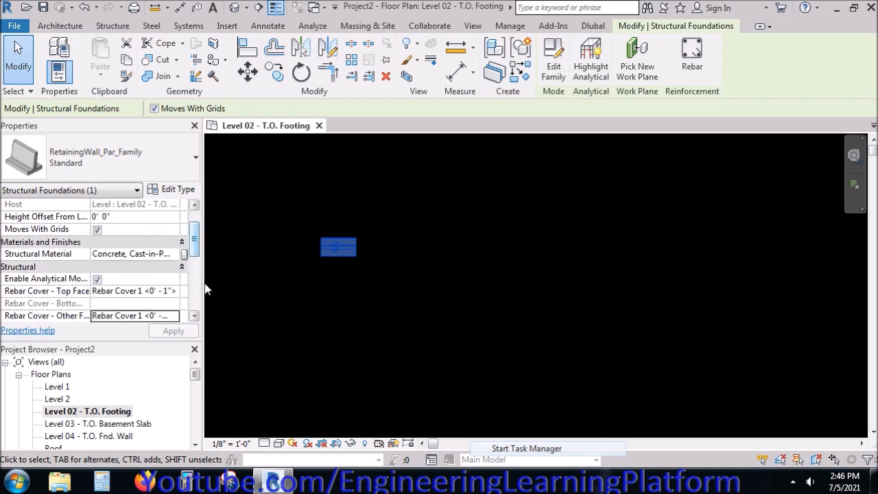
pyautogui.moveTo(197, 250); pyautogui.dragTo(194, 297)
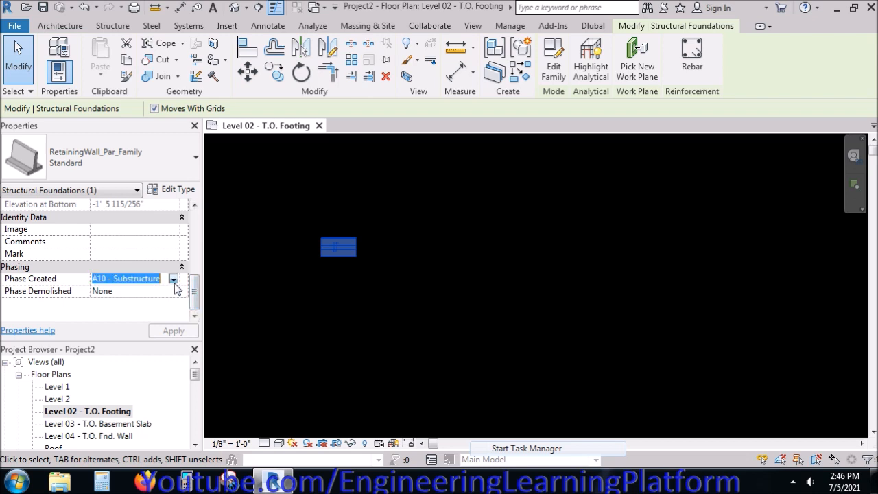
pyautogui.click(175, 282)
pyautogui.click(175, 281)
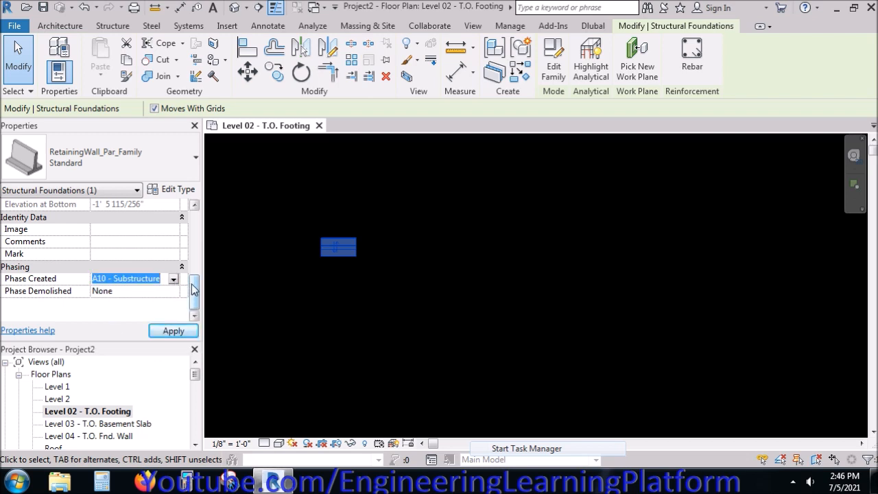
# Open the default 3D view and orient it side-on to the retaining wall's T-shaped profile
pyautogui.click(278, 313)
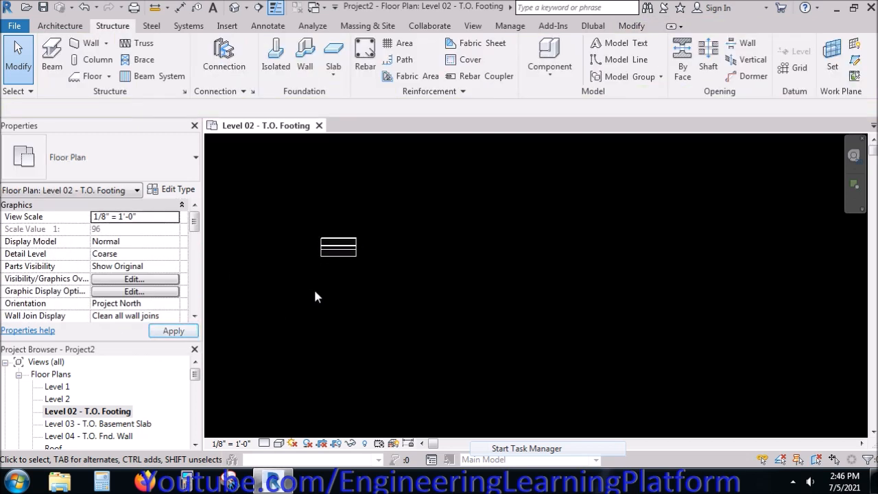
pyautogui.scroll(5, 328, 248)
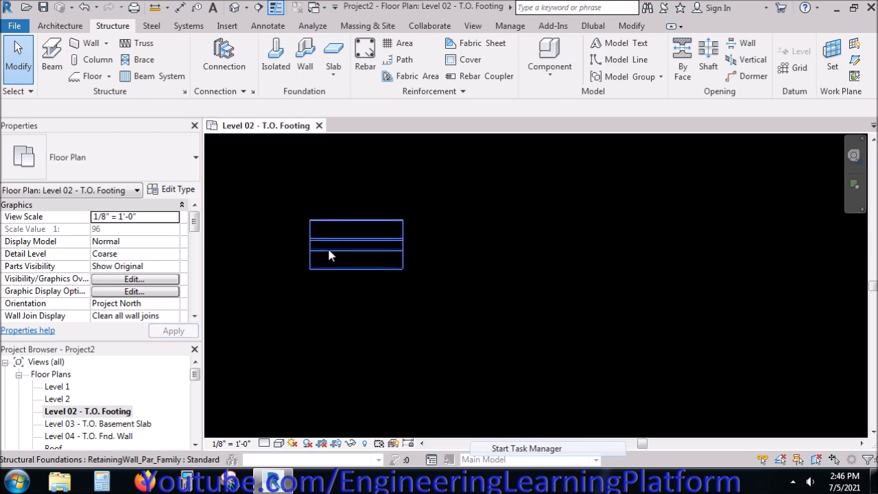
pyautogui.moveTo(350, 278); pyautogui.dragTo(449, 310, button='middle')
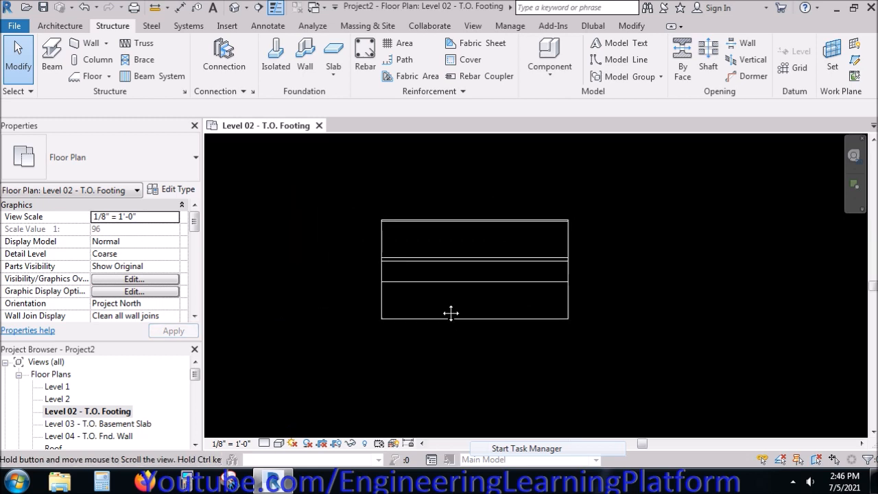
pyautogui.click(235, 7)
pyautogui.keyDown('shift'); pyautogui.moveTo(464, 363); pyautogui.dragTo(376, 304, button='middle'); pyautogui.keyUp('shift')
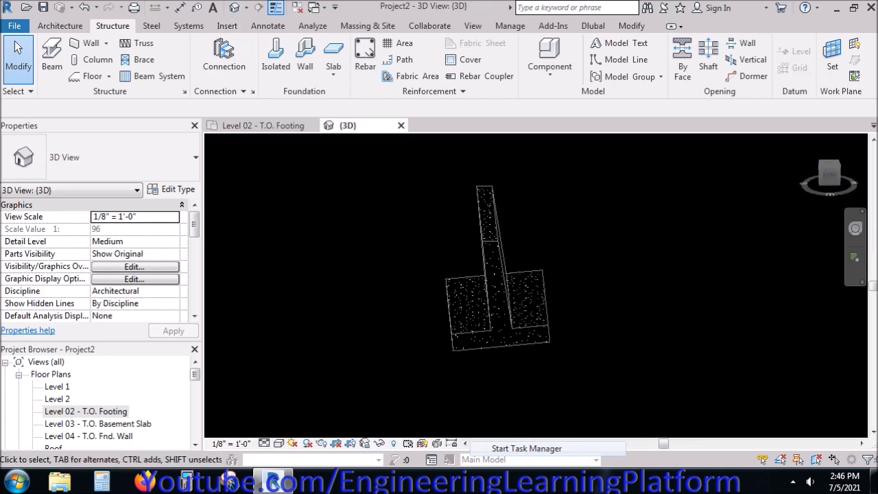
pyautogui.click(832, 173)
pyautogui.click(836, 173)
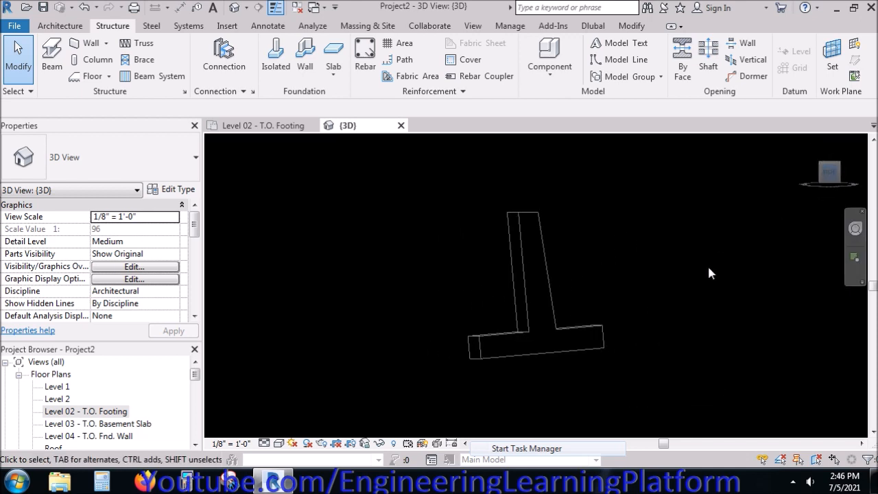
pyautogui.scroll(2, 545, 365)
pyautogui.scroll(-1, 426, 368)
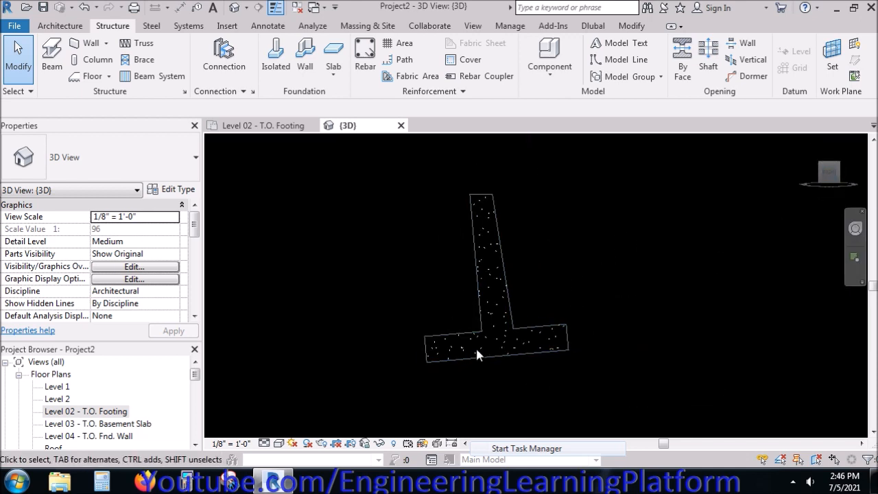
# Set the Beta angle of the retaining wall's Standard type to 0.00° and apply the type change
pyautogui.click(173, 189)
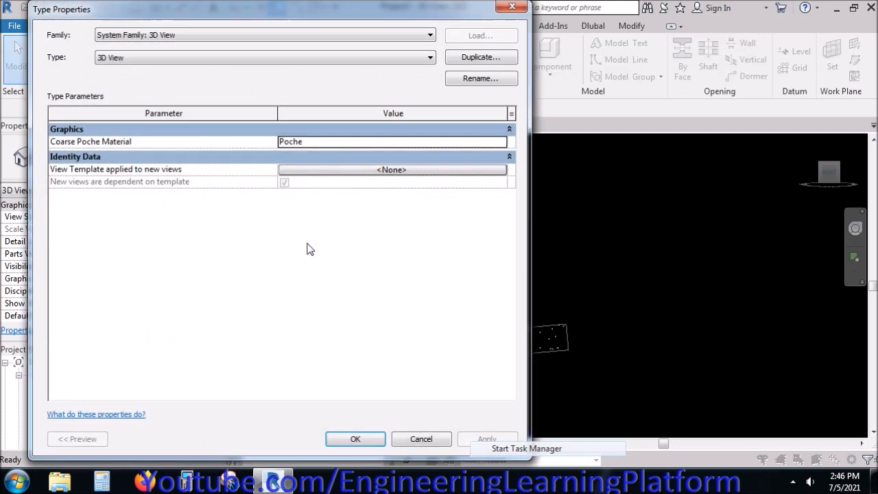
pyautogui.press('Escape')
pyautogui.click(504, 266)
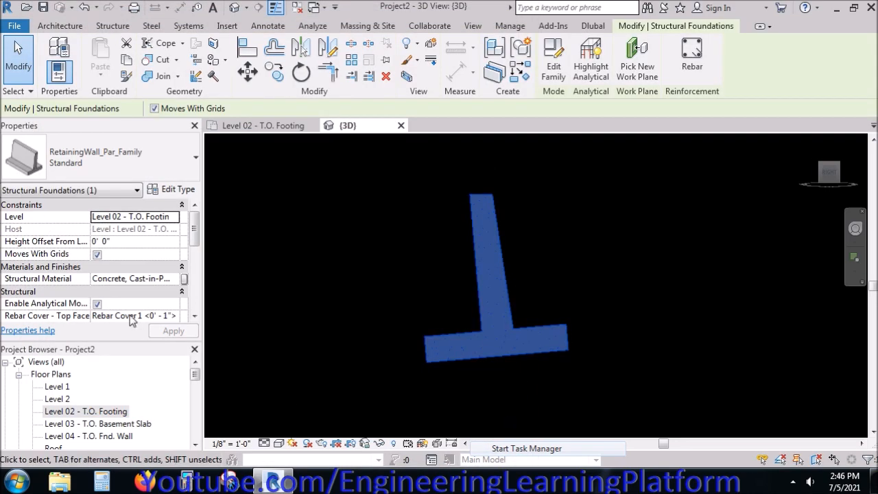
pyautogui.click(195, 189)
pyautogui.click(295, 309)
pyautogui.click(297, 316)
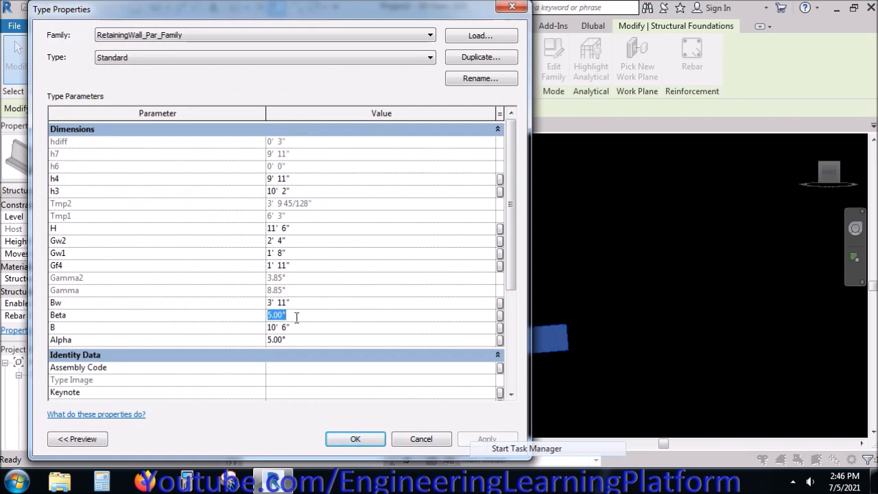
pyautogui.press('Return')
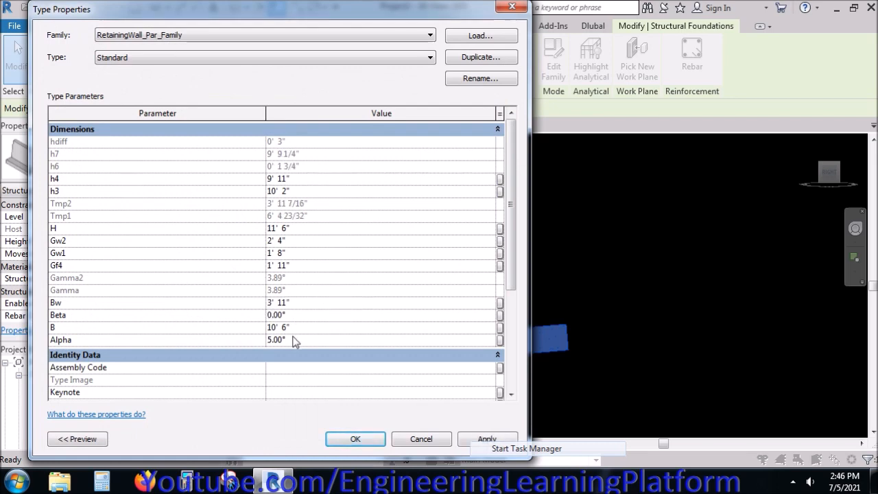
pyautogui.click(468, 439)
pyautogui.click(354, 439)
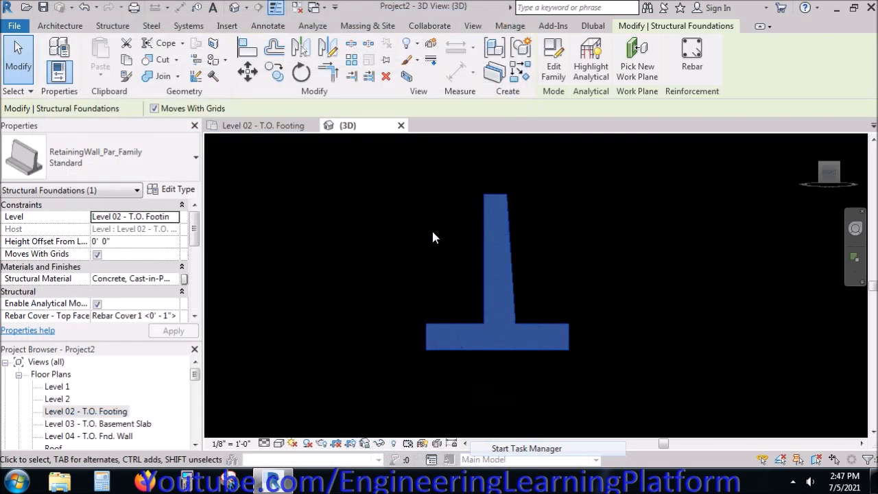
# Set the 3D view's detail level to Fine and its visual style to Shaded
pyautogui.click(431, 229)
pyautogui.scroll(3, 510, 288)
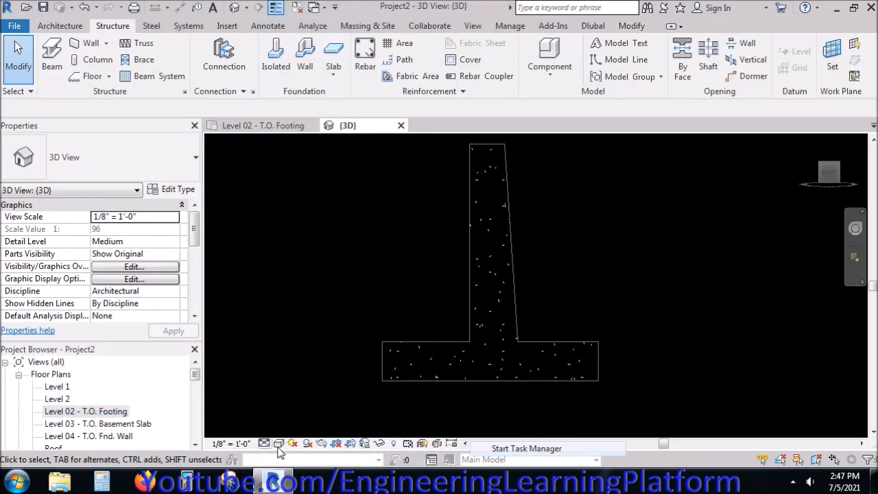
pyautogui.click(237, 444)
pyautogui.click(263, 444)
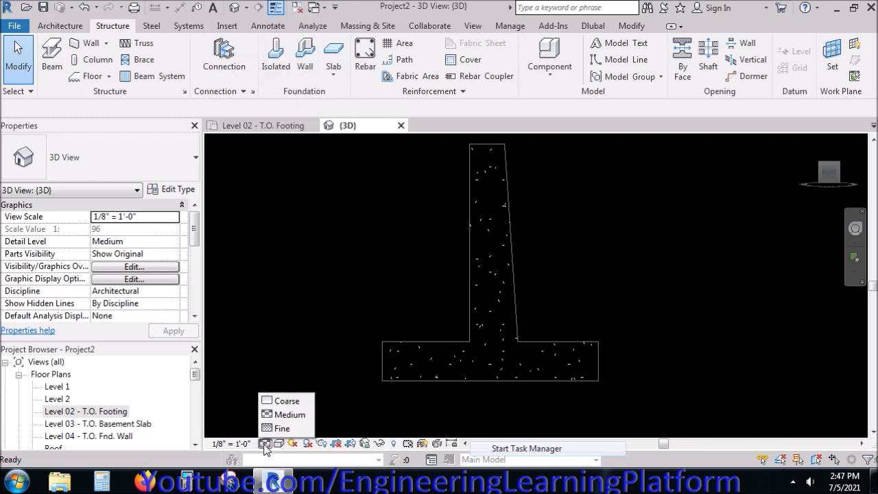
pyautogui.click(276, 427)
pyautogui.click(278, 444)
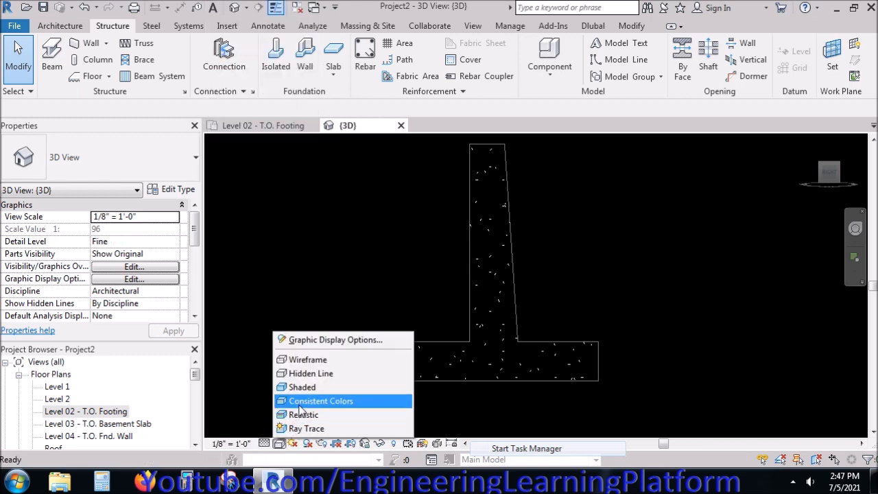
pyautogui.click(316, 388)
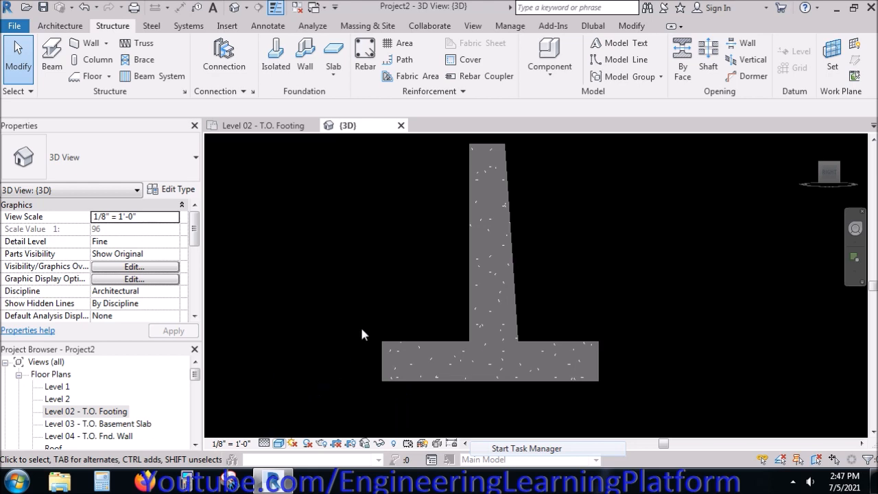
# Switch to the Level 02 - T.O. Footing plan and set its detail level to Fine and visual style to Shaded
pyautogui.click(257, 126)
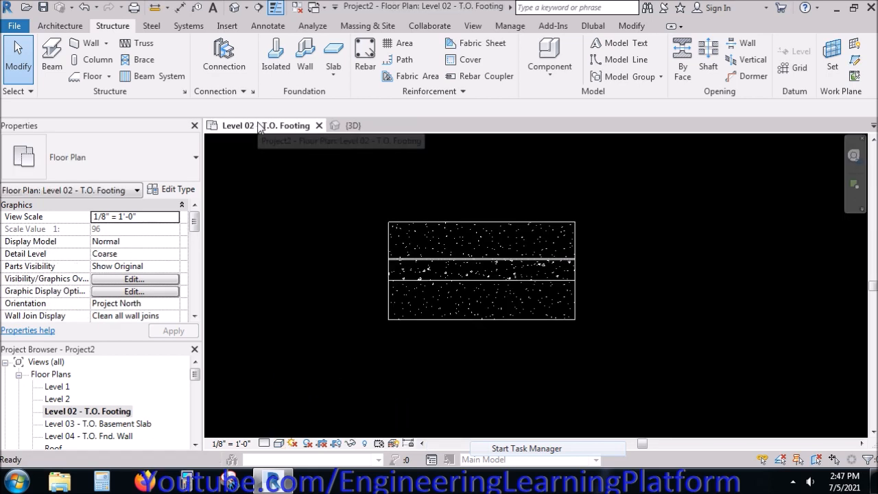
pyautogui.click(264, 444)
pyautogui.click(282, 425)
pyautogui.click(278, 444)
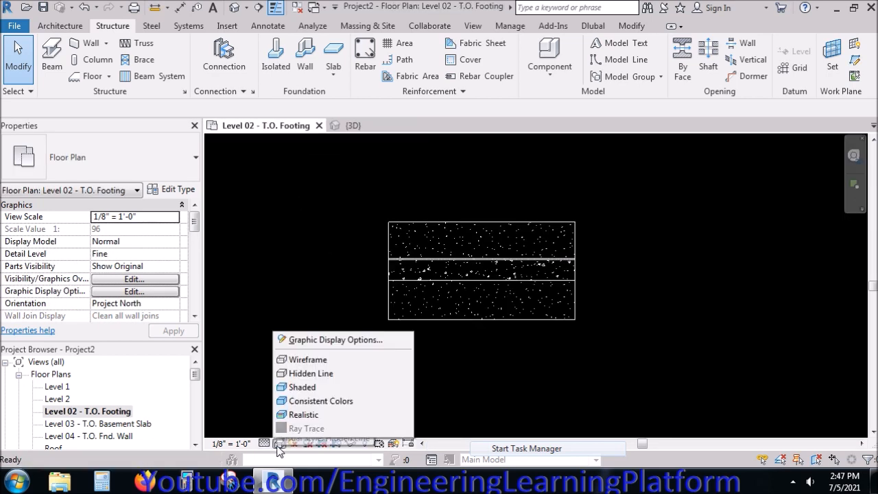
pyautogui.click(314, 391)
# Draw a vertical building section across the full width of the retaining wall near its right end, looking left along the wall
pyautogui.moveTo(434, 359); pyautogui.dragTo(416, 369, button='middle')
pyautogui.scroll(1, 464, 287)
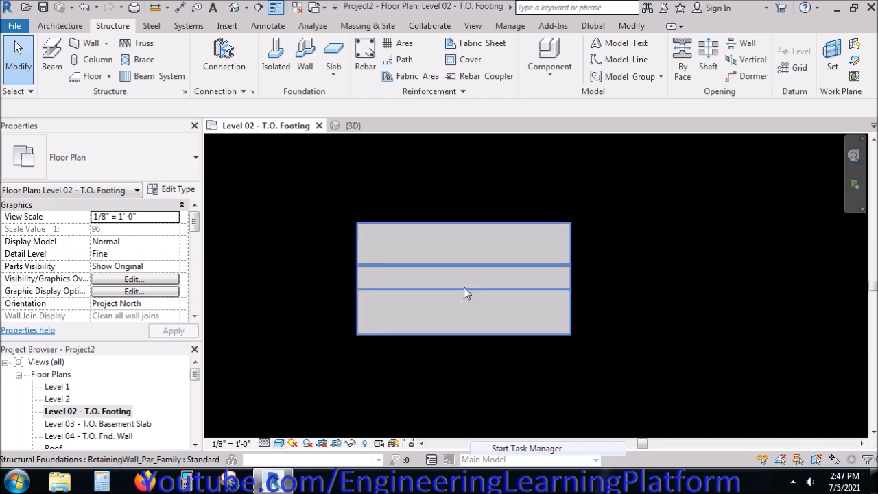
pyautogui.scroll(2, 464, 288)
pyautogui.moveTo(313, 324); pyautogui.dragTo(375, 337, button='middle')
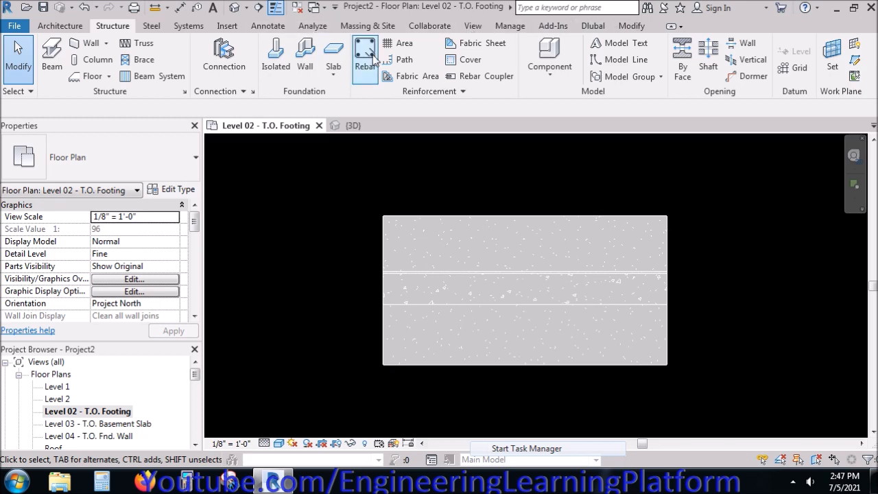
pyautogui.click(258, 7)
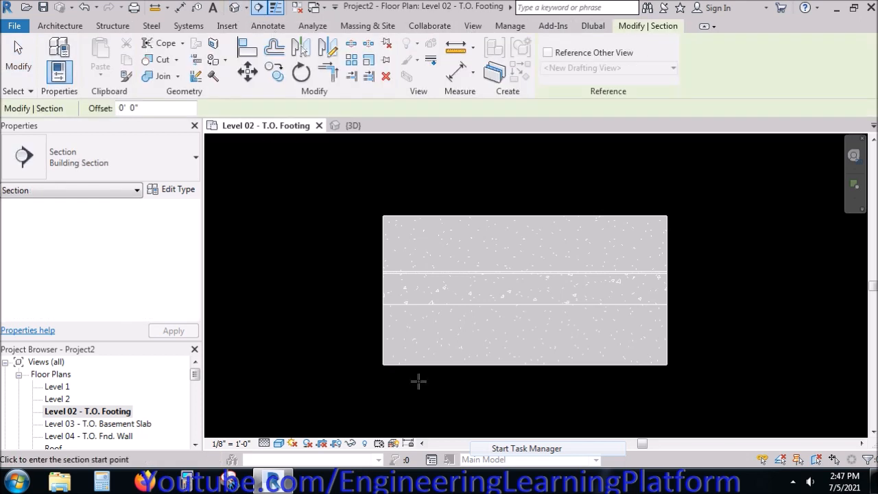
pyautogui.click(638, 397)
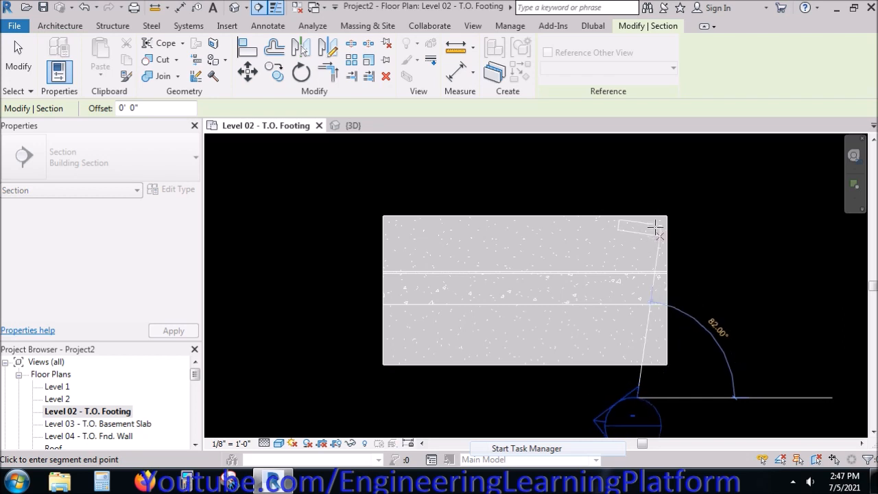
pyautogui.click(638, 193)
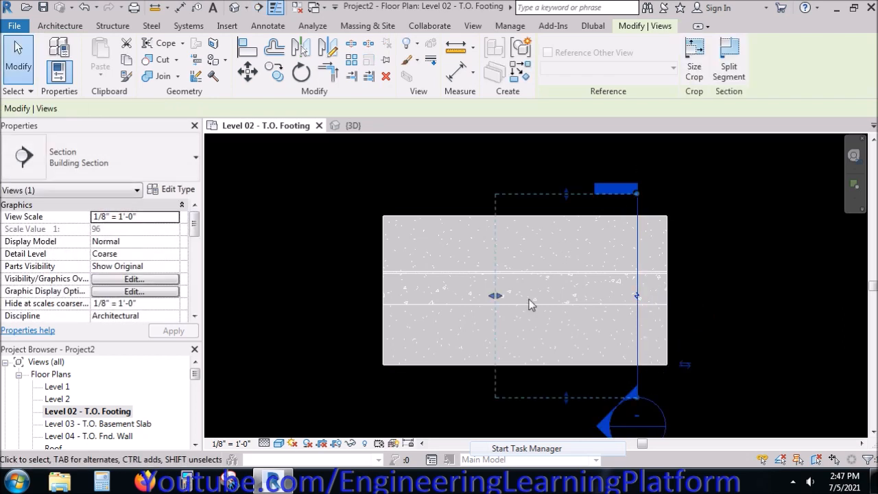
# Move the section line horizontally to the right so it aligns with the retaining wall's right end face
pyautogui.click(254, 76)
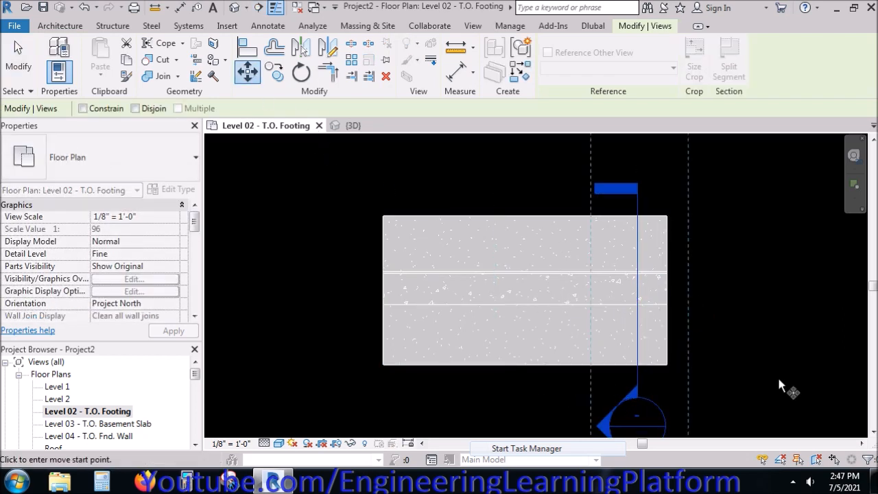
pyautogui.moveTo(778, 375); pyautogui.dragTo(712, 306, button='middle')
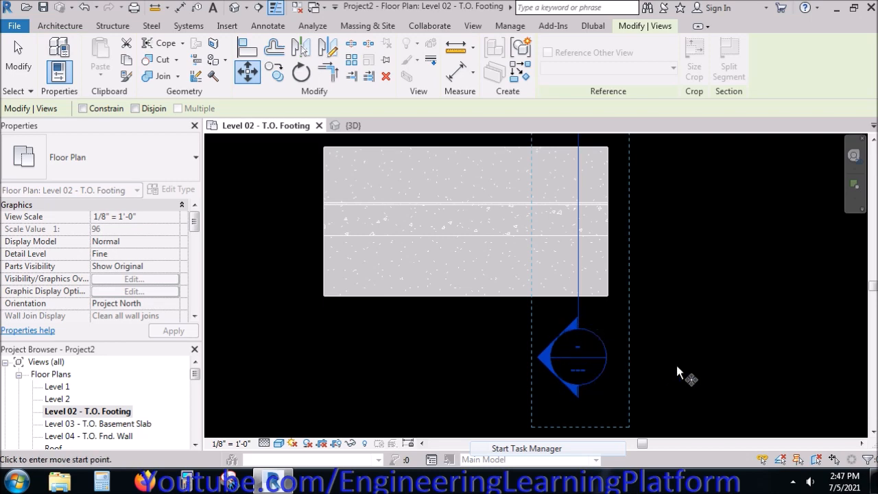
pyautogui.press('Escape')
pyautogui.moveTo(669, 402); pyautogui.dragTo(529, 333)
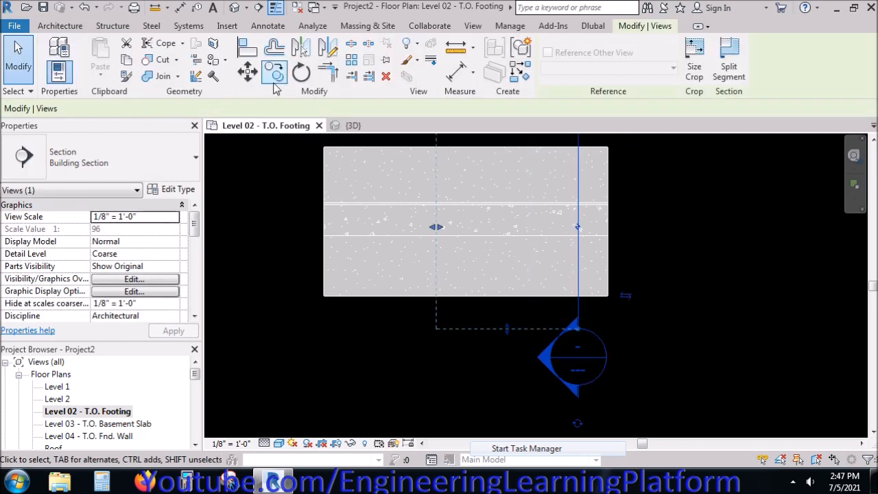
pyautogui.click(247, 71)
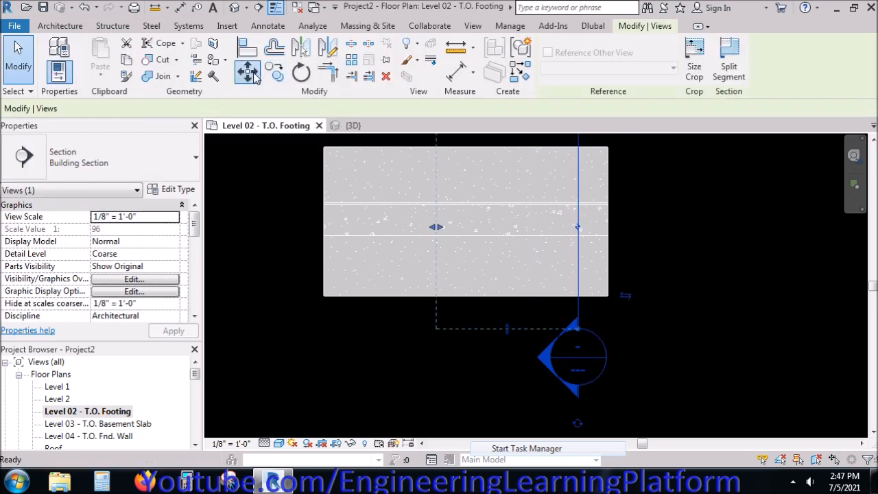
pyautogui.click(578, 298)
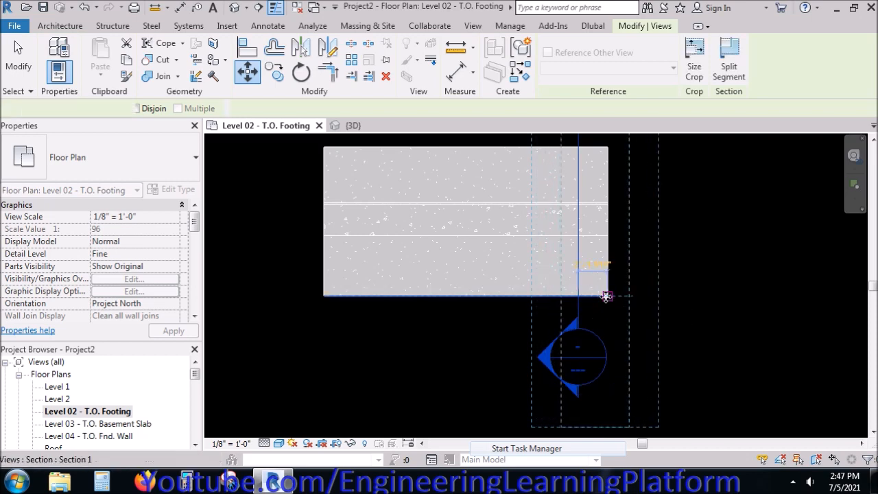
pyautogui.click(608, 298)
pyautogui.click(659, 390)
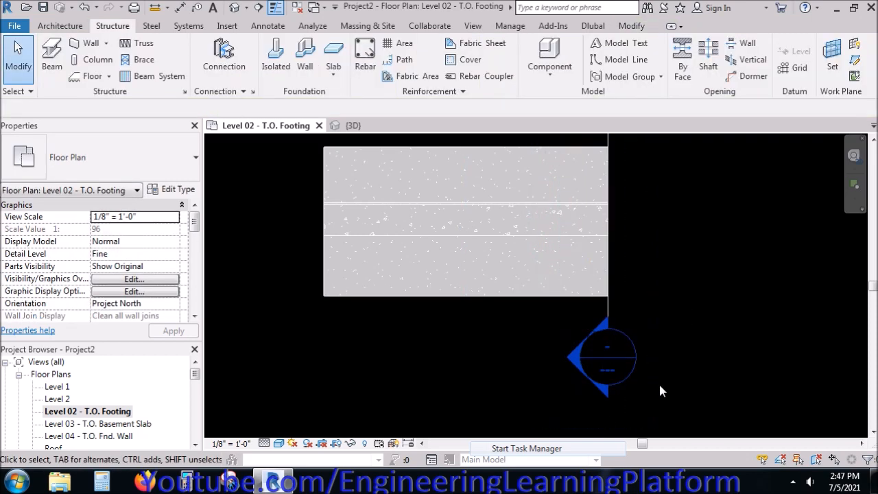
# Open the view of the new section and hide all of its level lines and heads
pyautogui.doubleClick(610, 341)
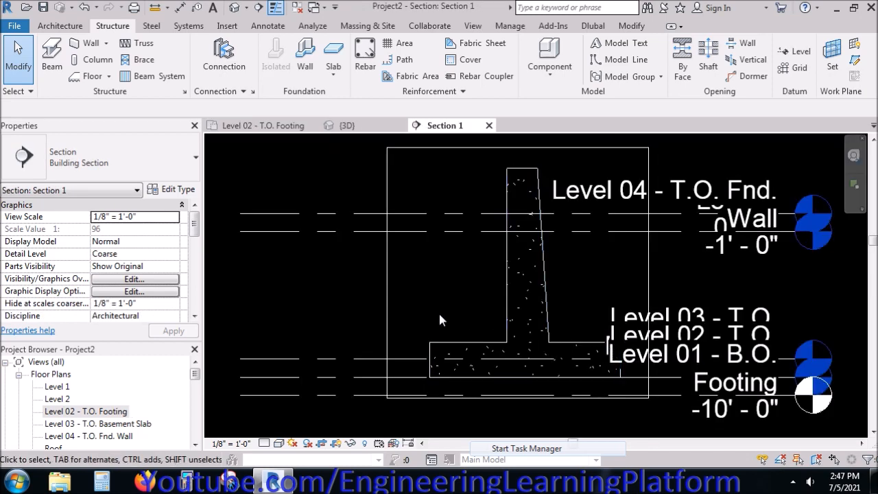
pyautogui.moveTo(572, 317); pyautogui.dragTo(486, 288, button='middle')
pyautogui.scroll(-1, 579, 384)
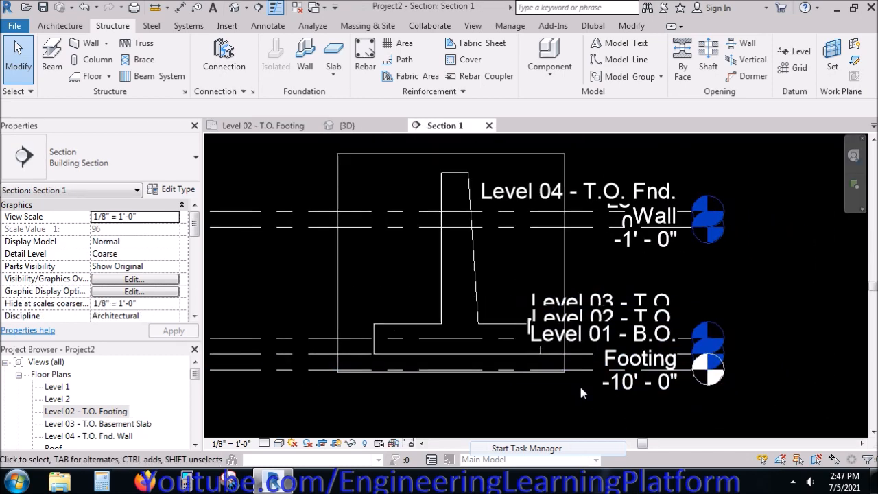
pyautogui.moveTo(785, 402); pyautogui.dragTo(691, 167)
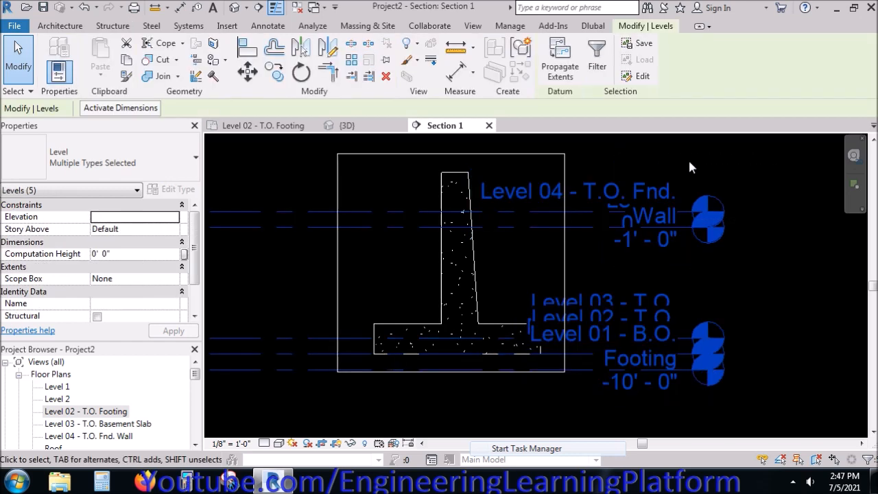
pyautogui.rightClick(690, 161)
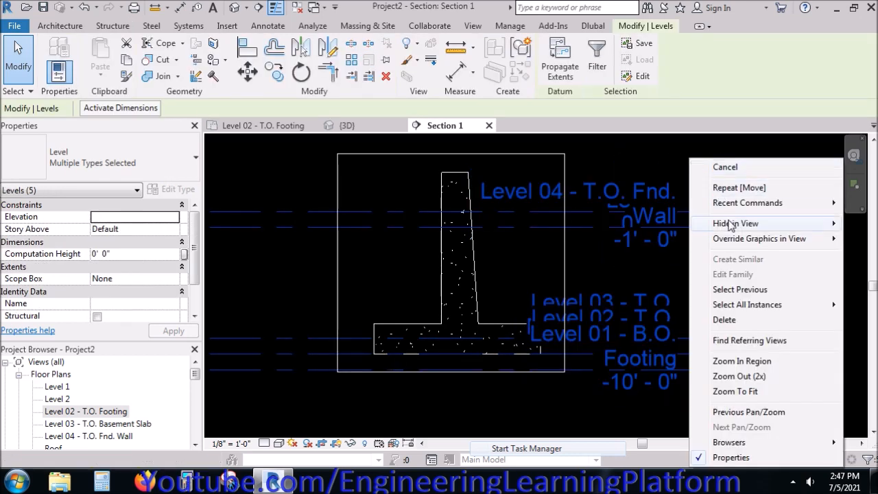
pyautogui.moveTo(732, 226)
pyautogui.click(662, 222)
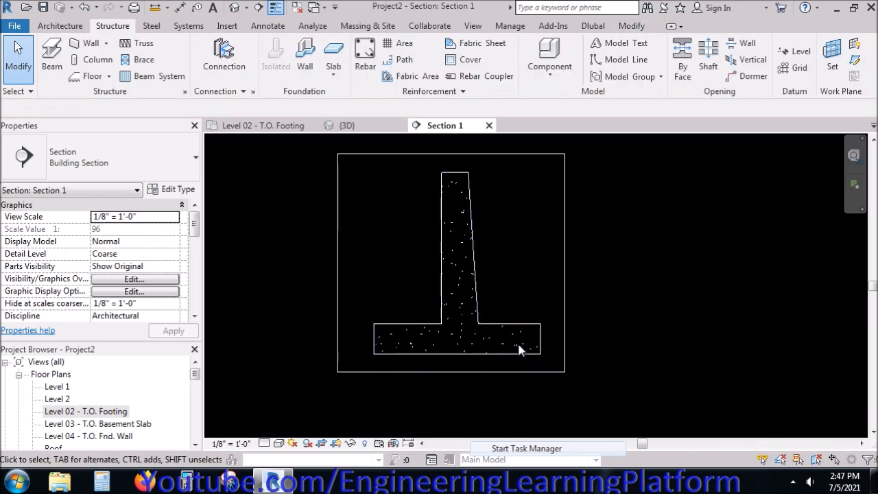
pyautogui.click(558, 373)
pyautogui.press('Escape')
pyautogui.scroll(1, 478, 343)
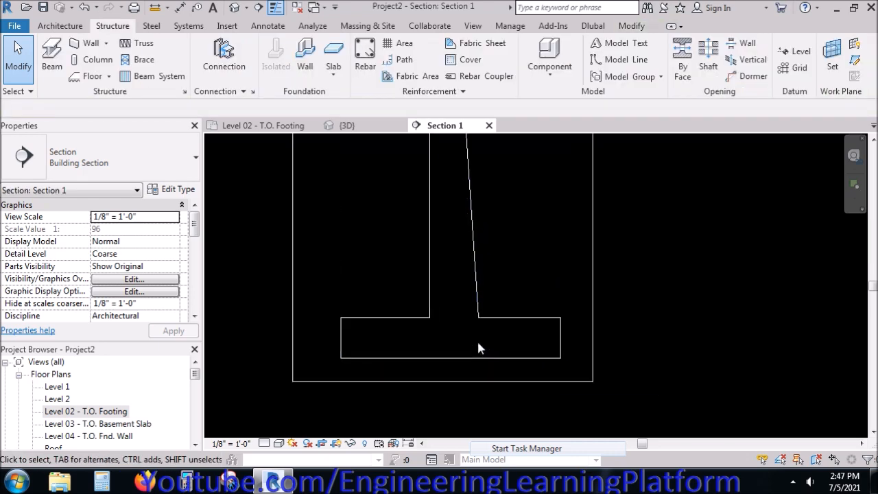
pyautogui.scroll(-2, 494, 344)
pyautogui.scroll(2, 508, 329)
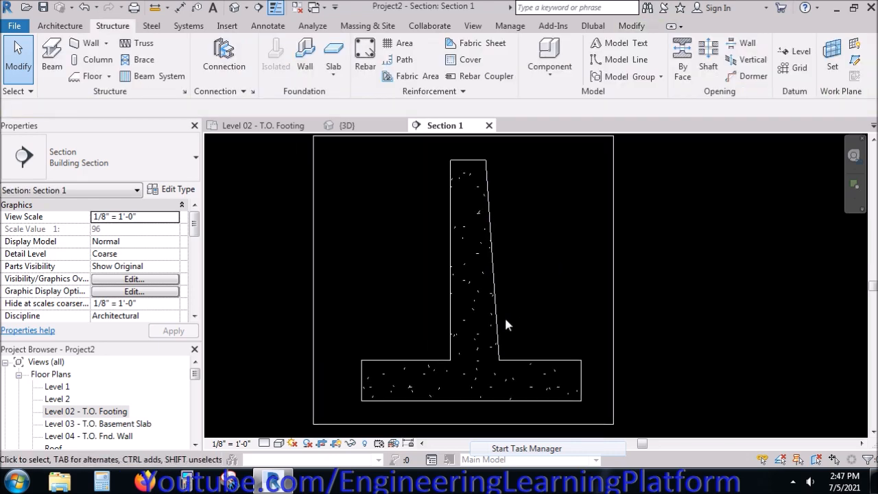
# Start placing rebar and load all rebar shape families from 00.rfa to T9.rfa in the US Imperial Structural Rebar Shapes folder
pyautogui.click(364, 56)
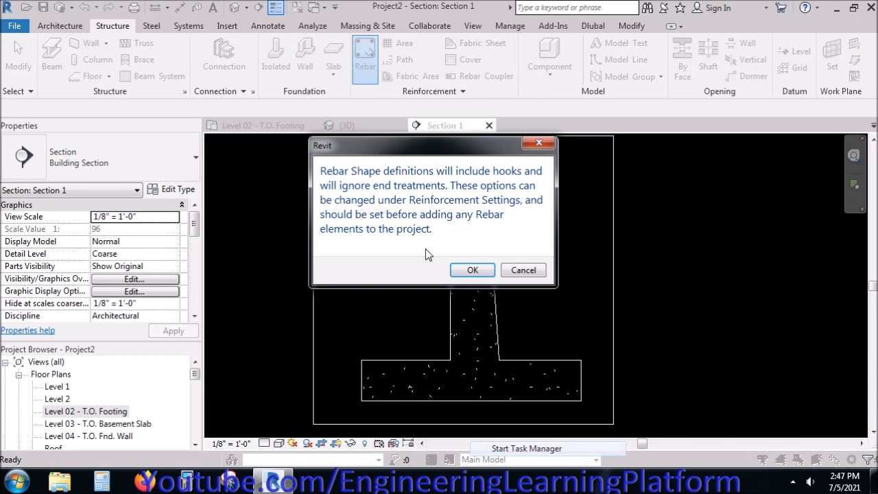
pyautogui.click(472, 270)
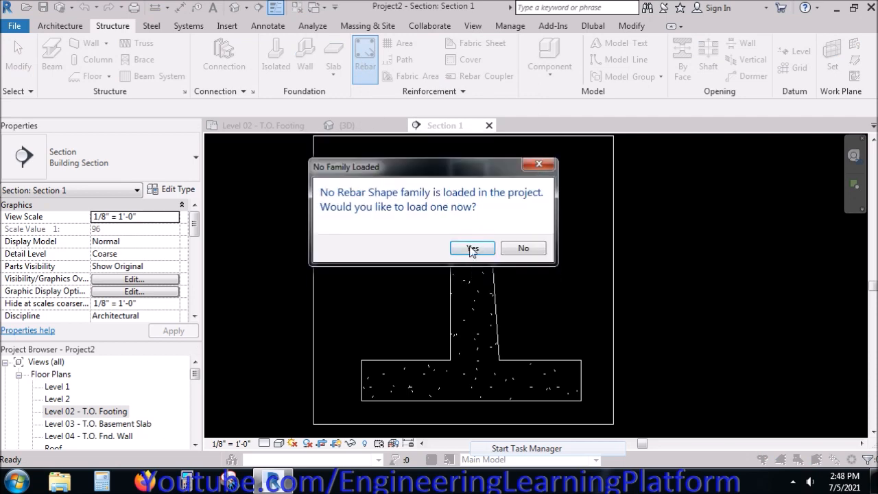
pyautogui.click(472, 248)
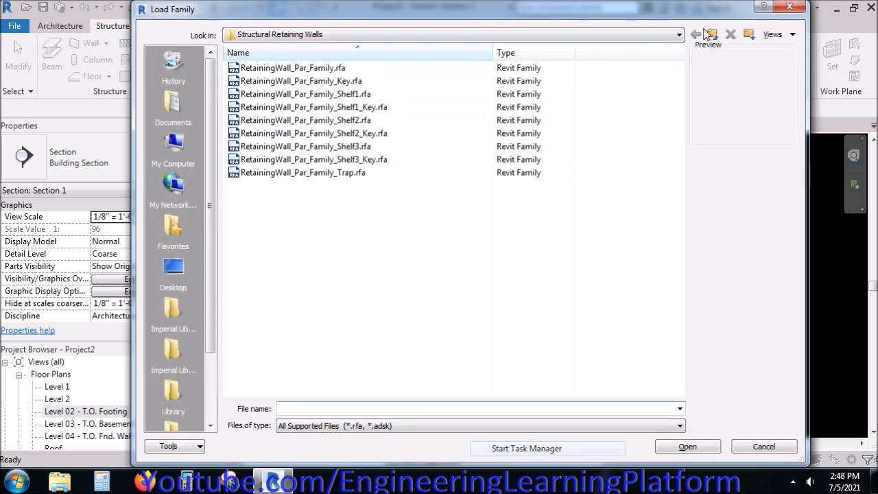
pyautogui.click(710, 34)
pyautogui.scroll(-5, 442, 265)
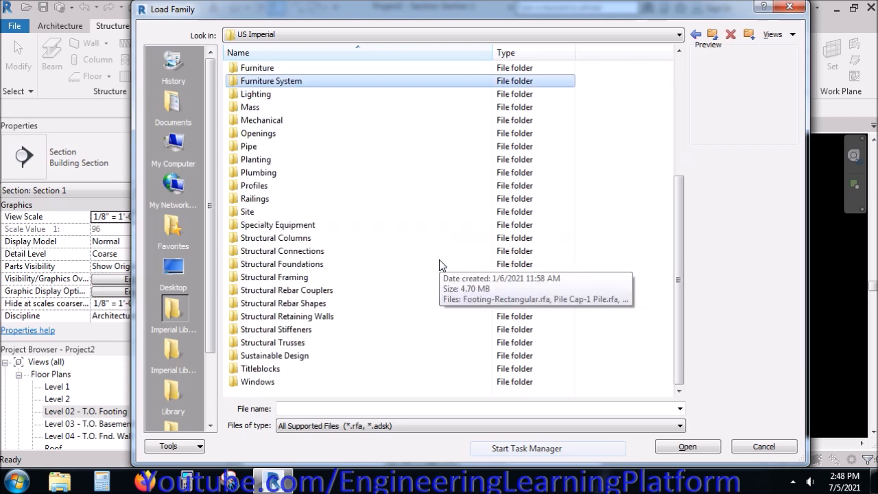
pyautogui.doubleClick(337, 304)
pyautogui.click(286, 71)
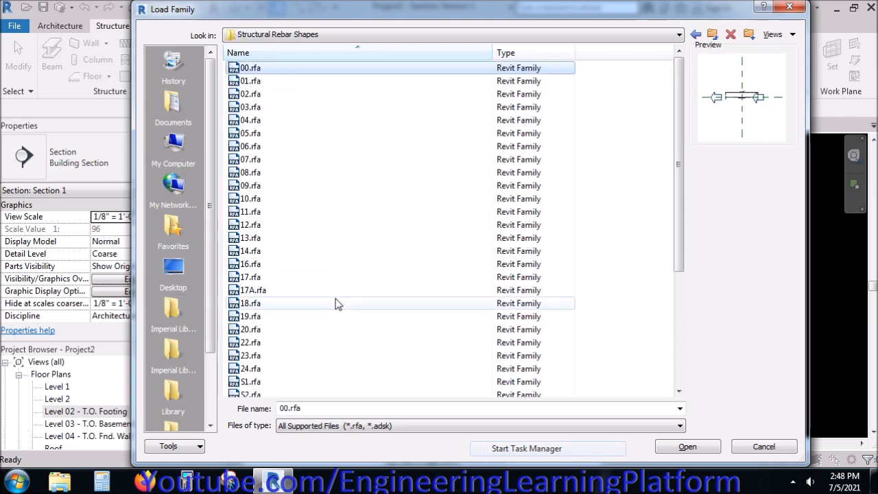
pyautogui.scroll(-5, 336, 303)
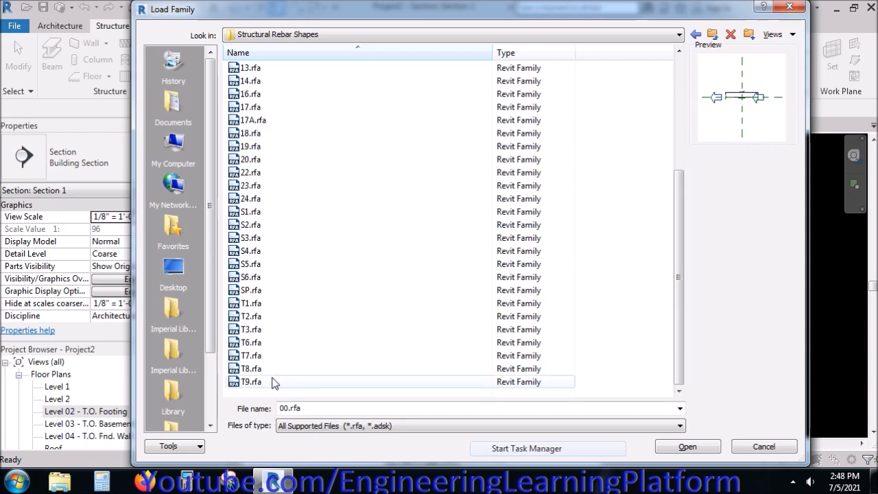
pyautogui.keyDown('shift'); pyautogui.click(274, 382); pyautogui.keyUp('shift')
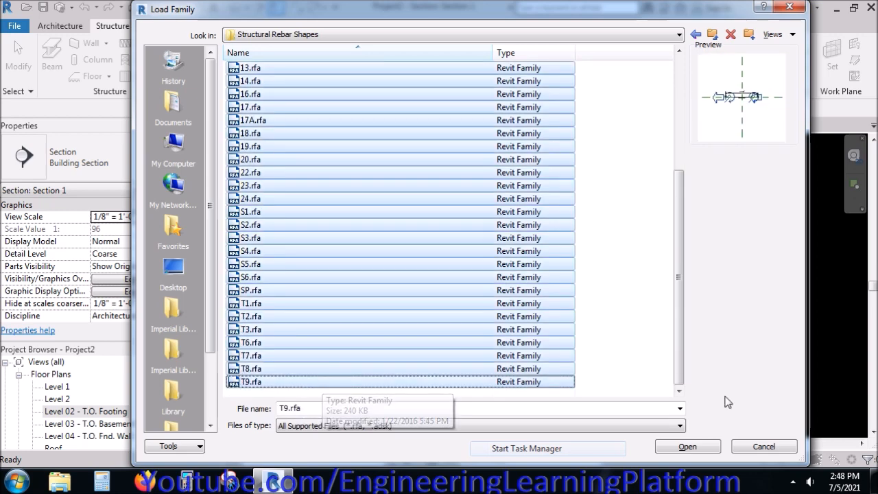
pyautogui.click(686, 448)
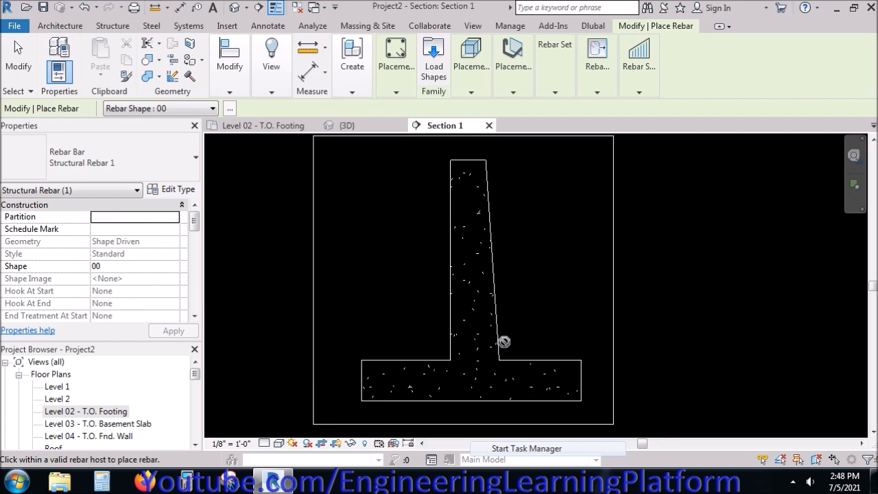
# Open the Rebar Shape Browser and choose Rebar Shape : 02
pyautogui.click(391, 92)
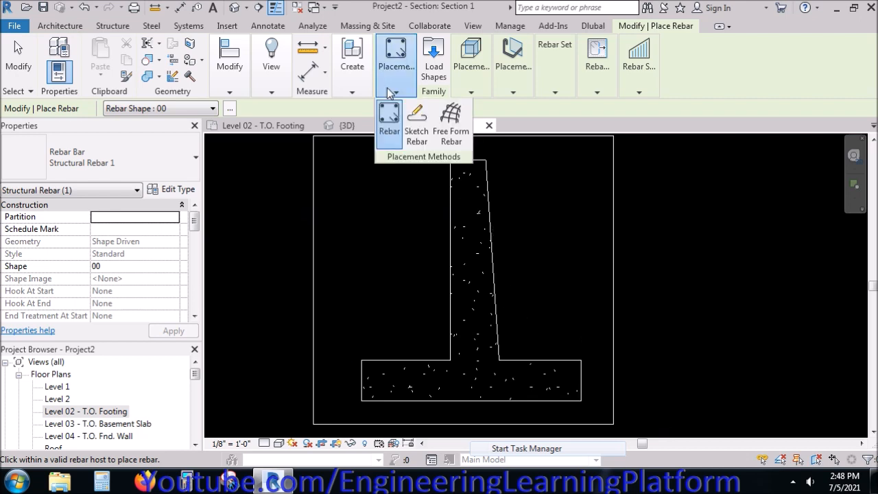
pyautogui.click(230, 109)
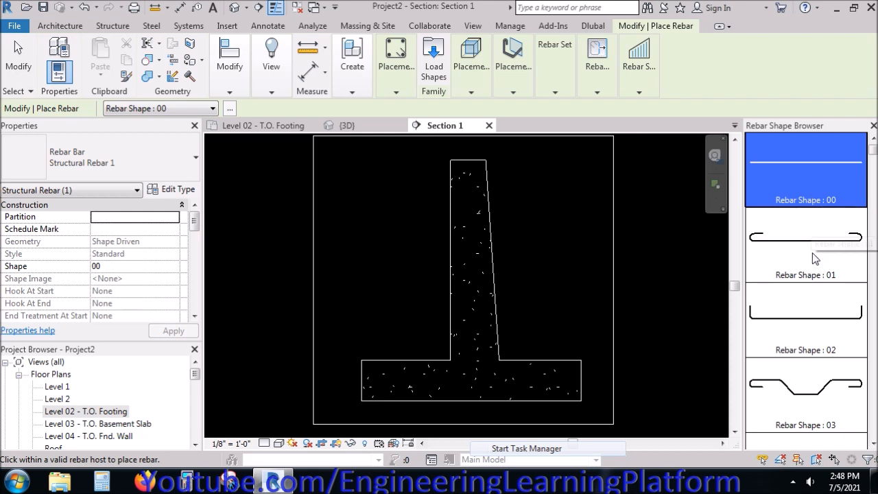
pyautogui.click(799, 298)
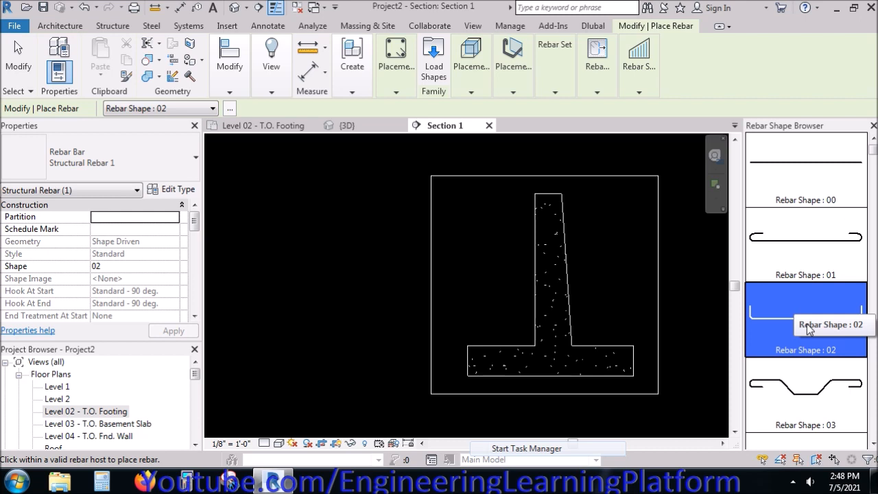
pyautogui.scroll(2, 585, 375)
pyautogui.press('Escape')
pyautogui.press('Escape')
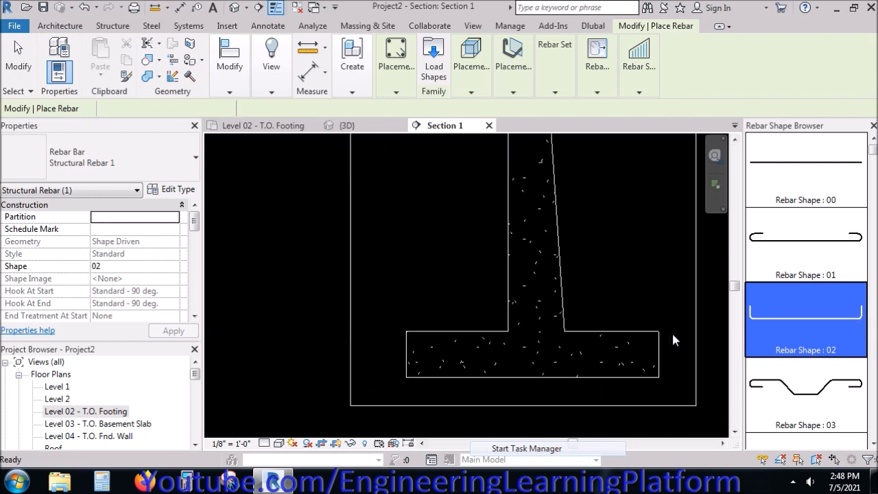
pyautogui.click(362, 54)
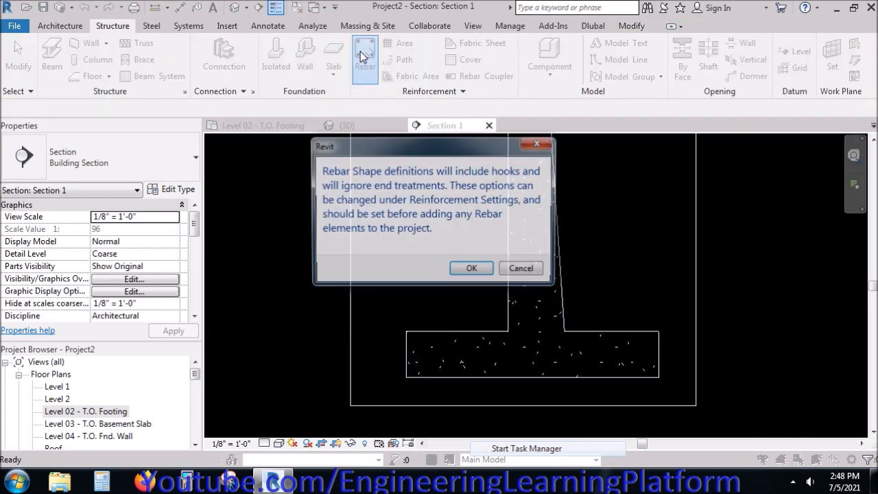
pyautogui.click(473, 271)
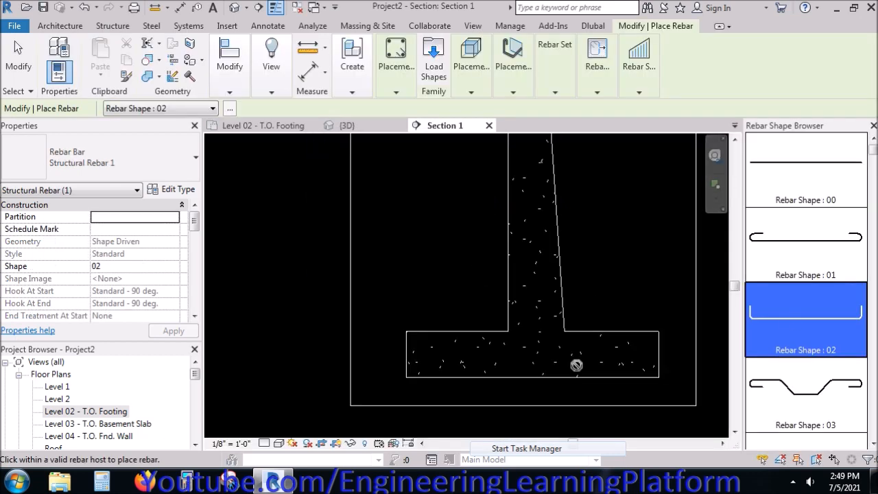
pyautogui.scroll(-4, 476, 359)
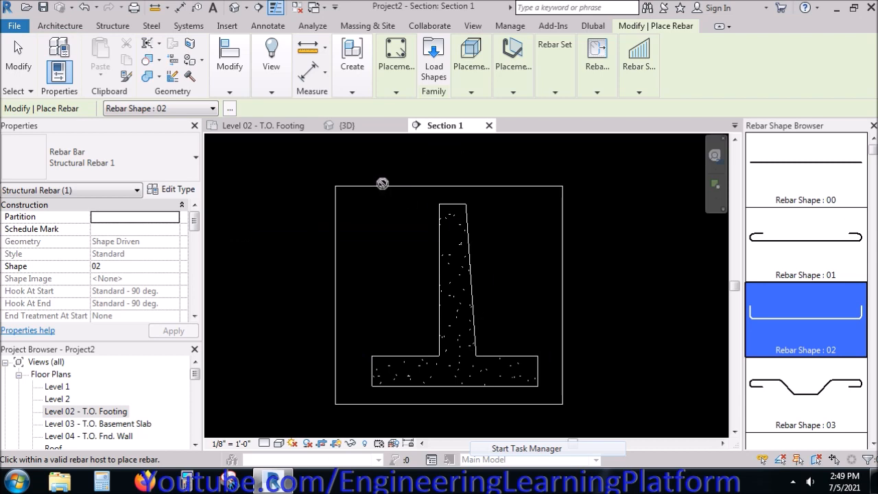
pyautogui.press('Escape')
# On the Level 02 - T.O. Footing plan, move the section line 0' 6" left from the wall's end face so it cuts the wall
pyautogui.click(268, 126)
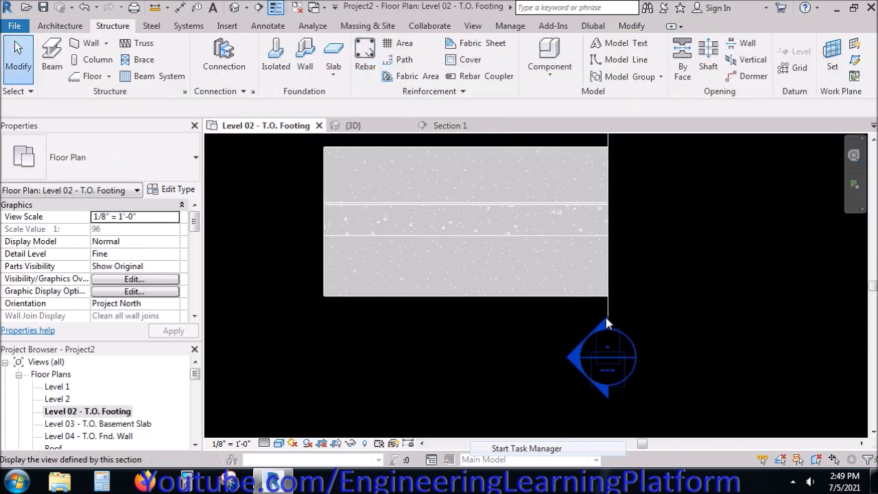
pyautogui.moveTo(689, 408); pyautogui.dragTo(544, 336)
pyautogui.click(247, 71)
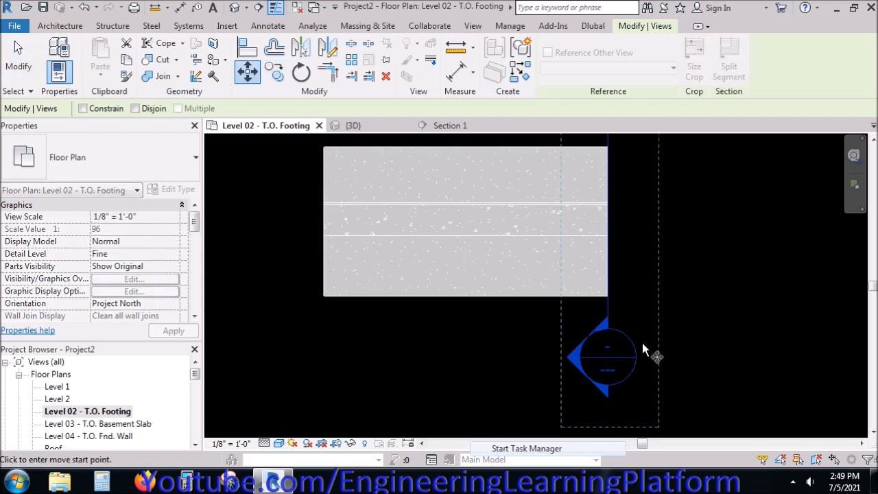
pyautogui.click(608, 297)
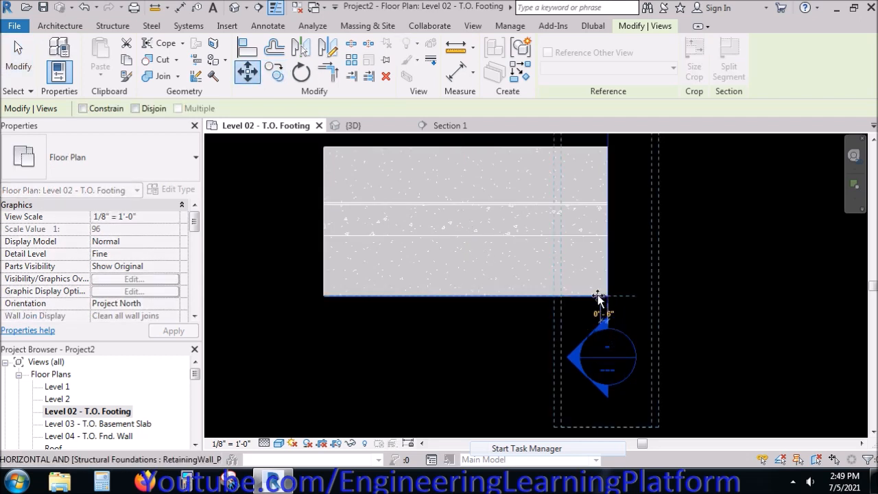
pyautogui.click(598, 296)
pyautogui.press('Escape')
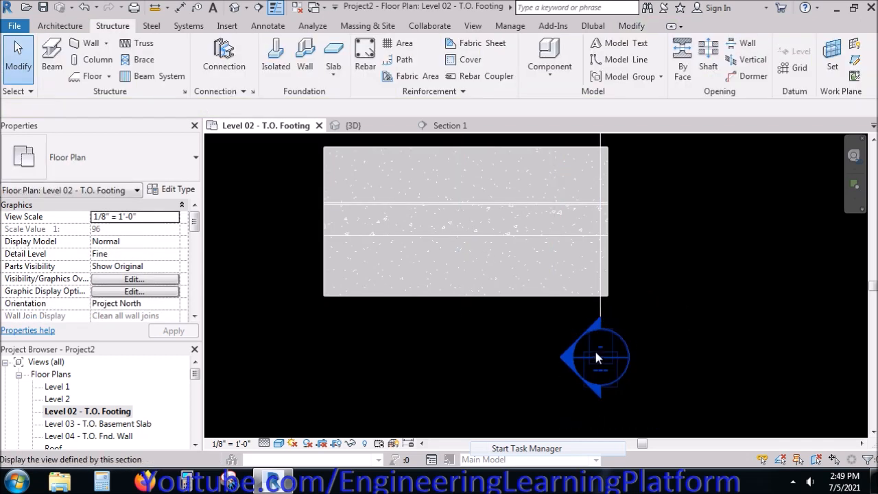
# Open the view of Section 1 and place a Shape 02 rebar along the bottom of the retaining wall footing
pyautogui.doubleClick(594, 349)
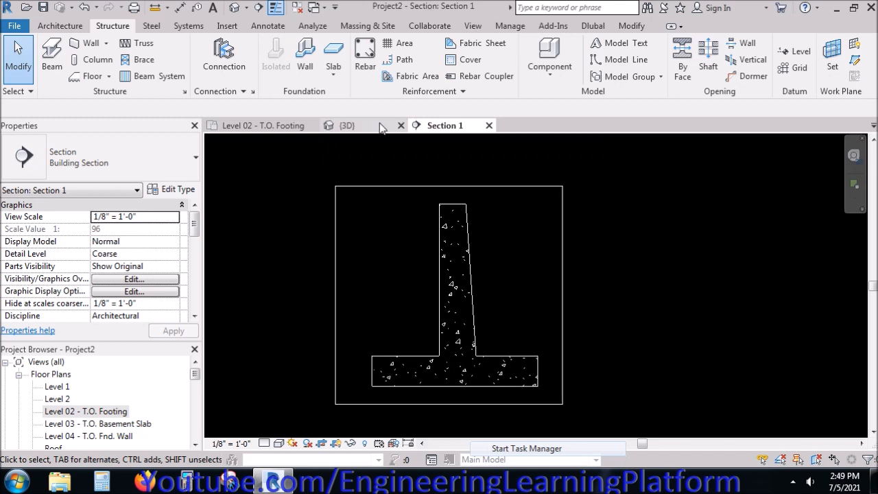
pyautogui.click(363, 63)
pyautogui.click(472, 270)
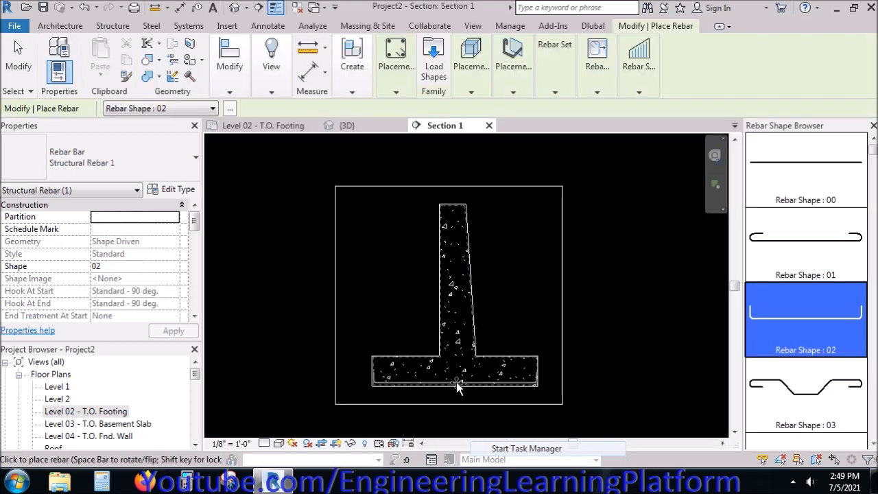
pyautogui.scroll(2, 456, 382)
pyautogui.scroll(2, 457, 383)
pyautogui.scroll(4, 456, 382)
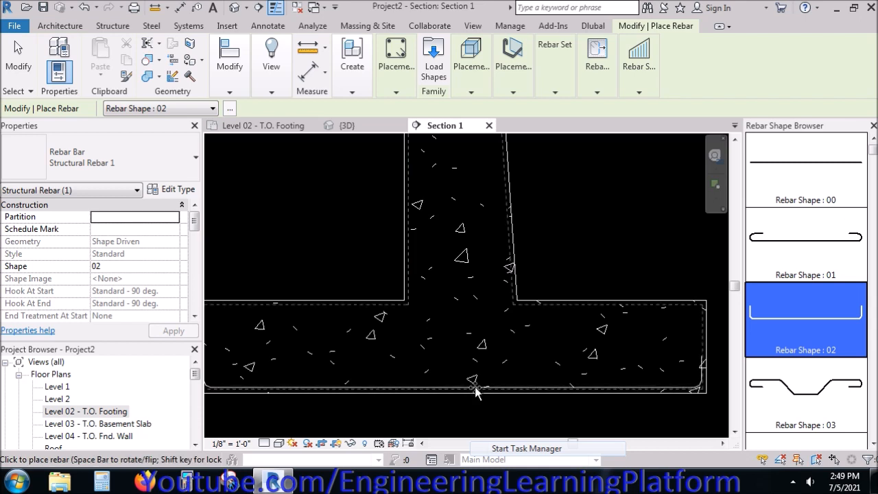
pyautogui.click(476, 391)
pyautogui.press('Escape')
pyautogui.press('Escape')
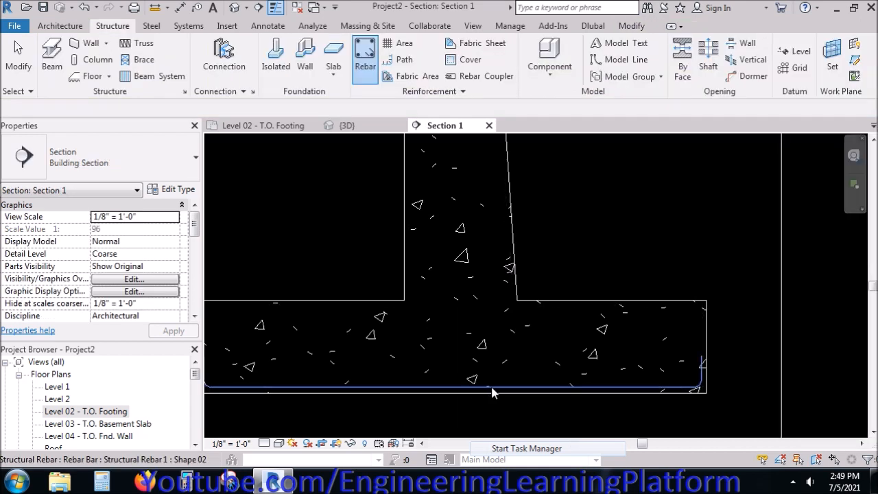
# Draw a thin detail line across the full width of the footing, offset 0' 3" above its bottom edge
pyautogui.scroll(-2, 761, 371)
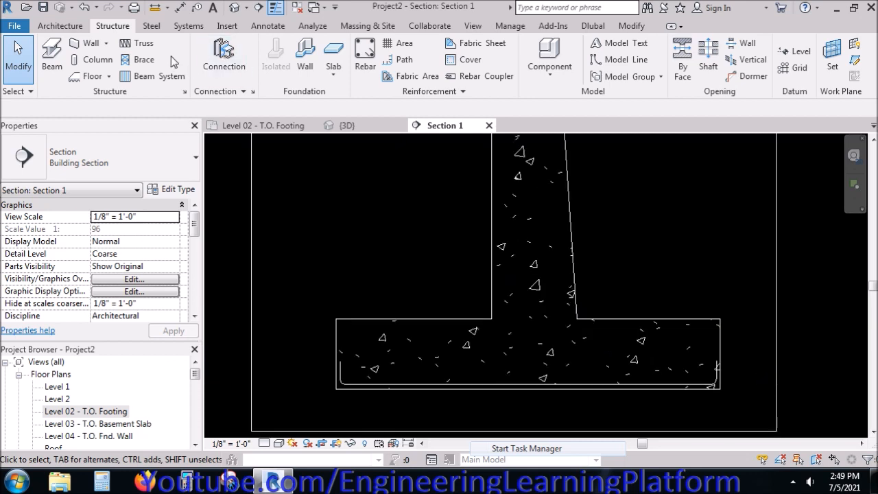
pyautogui.click(267, 32)
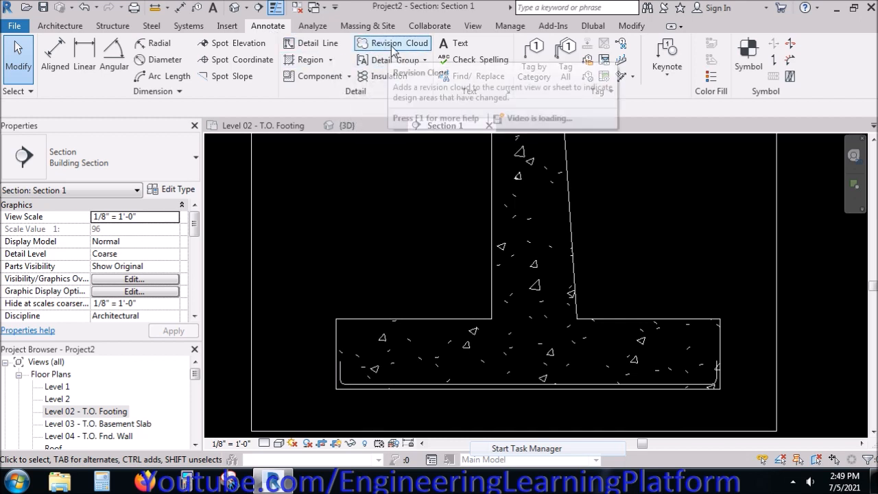
pyautogui.click(314, 43)
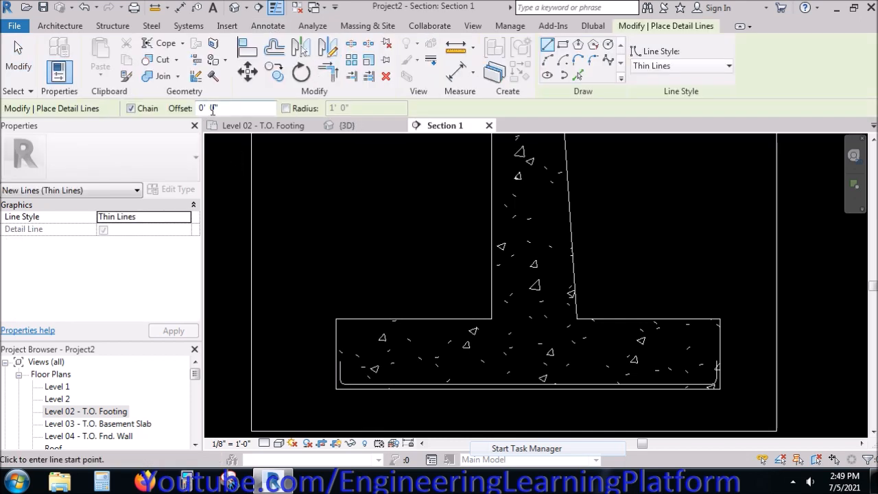
pyautogui.doubleClick(214, 108)
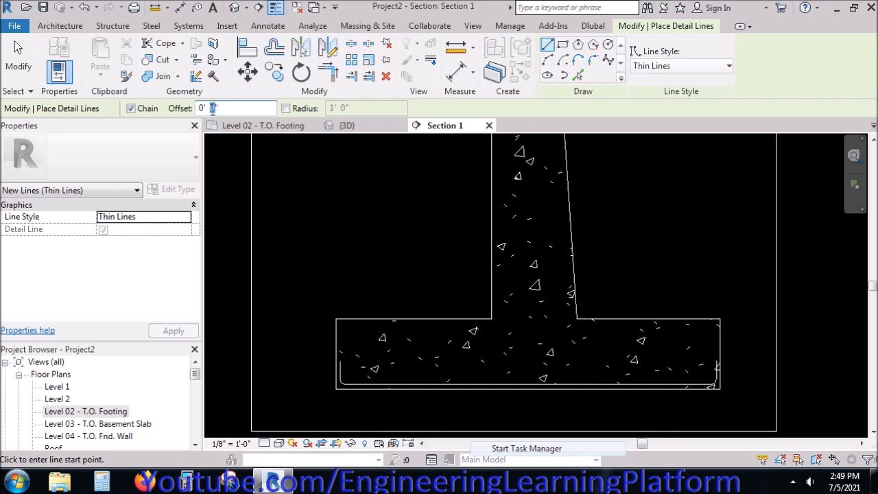
pyautogui.click(337, 388)
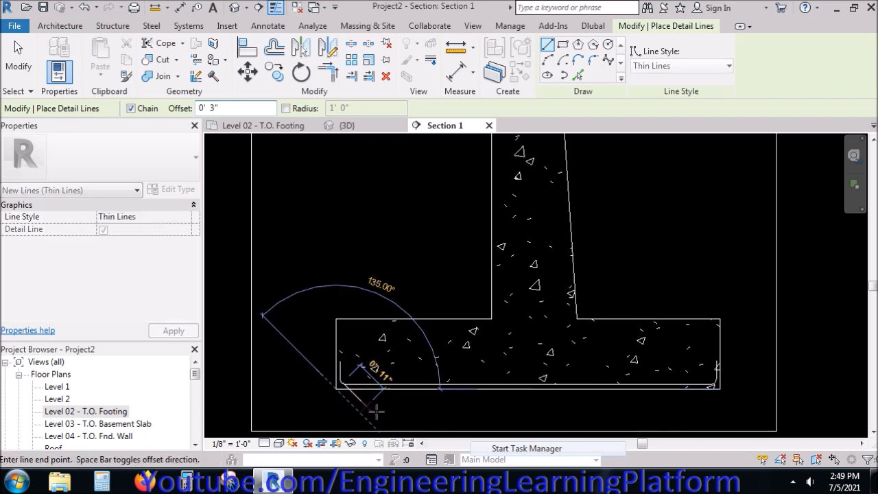
pyautogui.click(719, 389)
pyautogui.press('Escape')
pyautogui.press('Escape')
# Move the footing rebar vertically up onto the detail line, then delete the detail line
pyautogui.scroll(2, 693, 390)
pyautogui.click(693, 390)
pyautogui.scroll(-1, 691, 384)
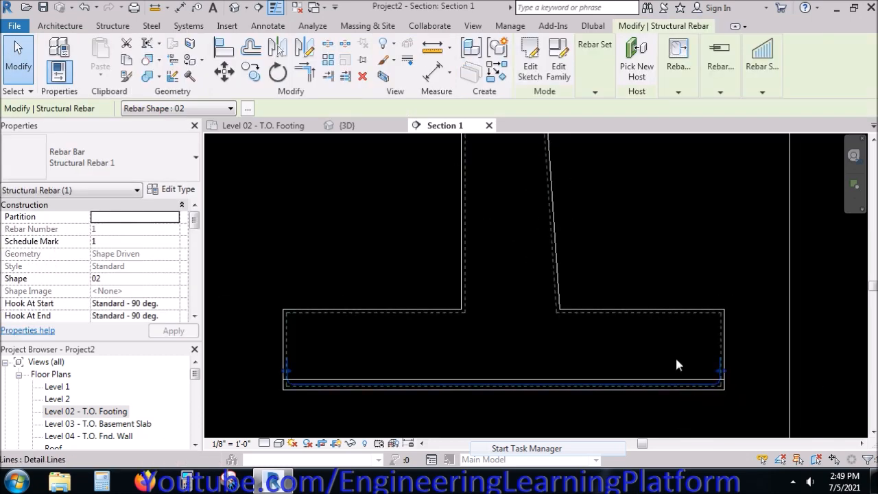
pyautogui.click(224, 71)
pyautogui.scroll(2, 518, 391)
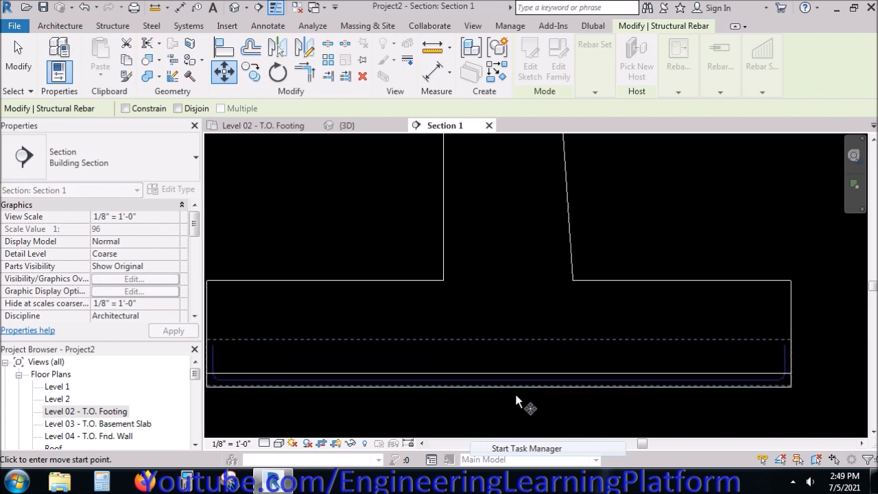
pyautogui.click(499, 384)
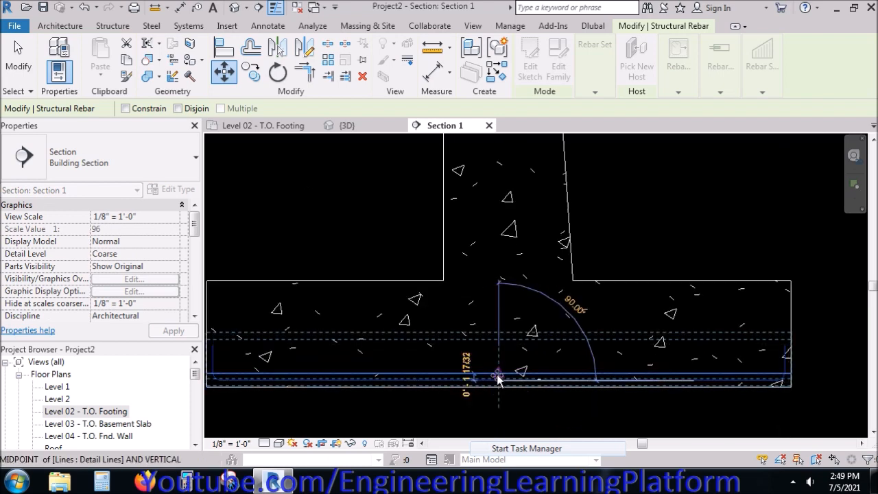
pyautogui.click(500, 375)
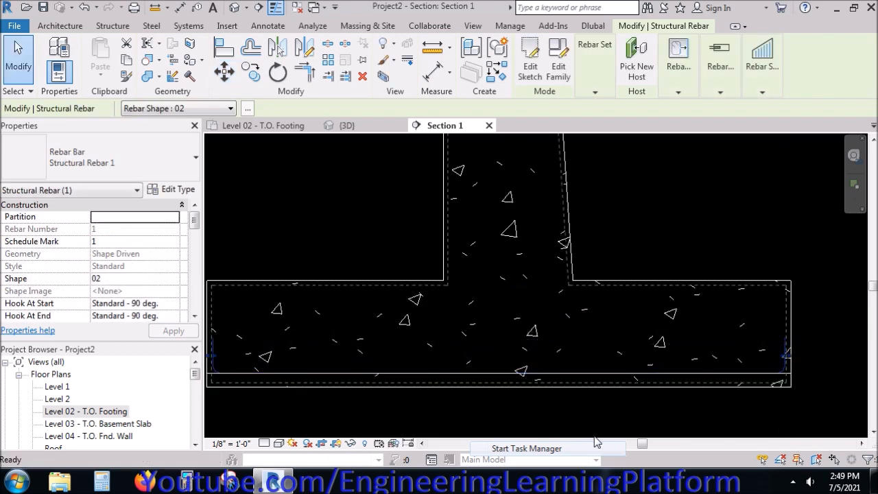
pyautogui.press('Escape')
pyautogui.click(788, 374)
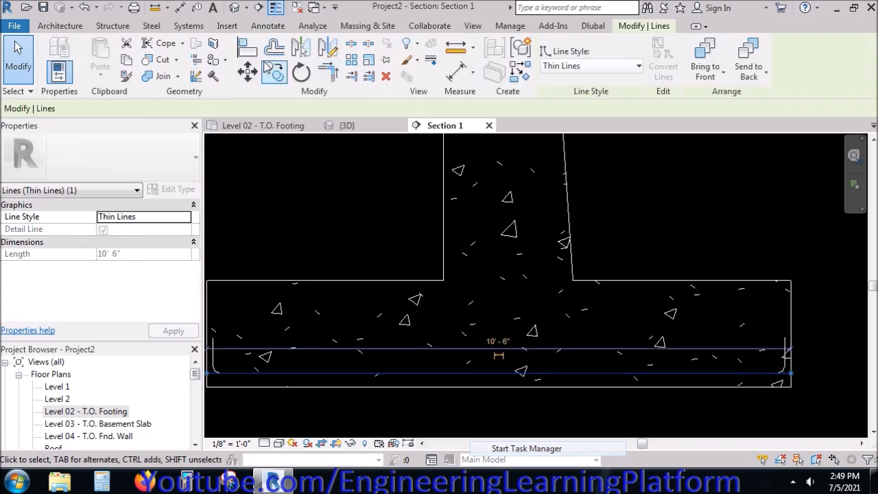
pyautogui.click(386, 76)
# Try setting dimension B of the footing's bottom rebar to 16' 4", then undo the change
pyautogui.scroll(-2, 615, 307)
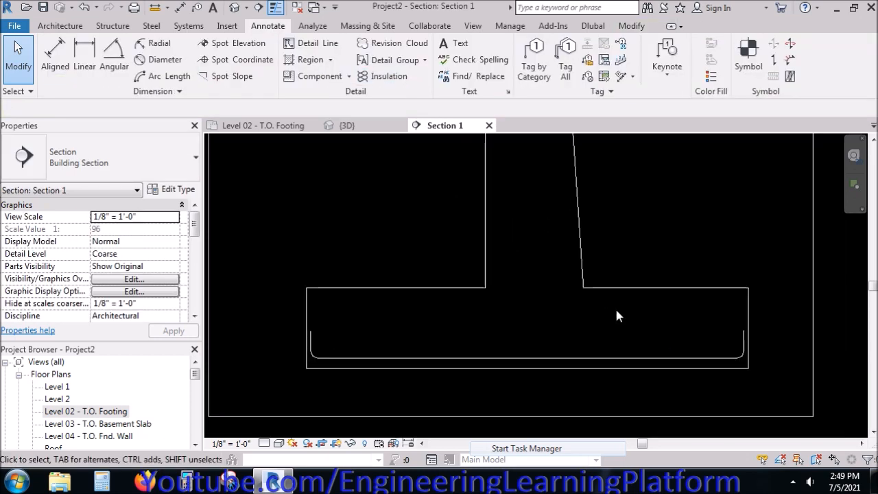
pyautogui.click(350, 362)
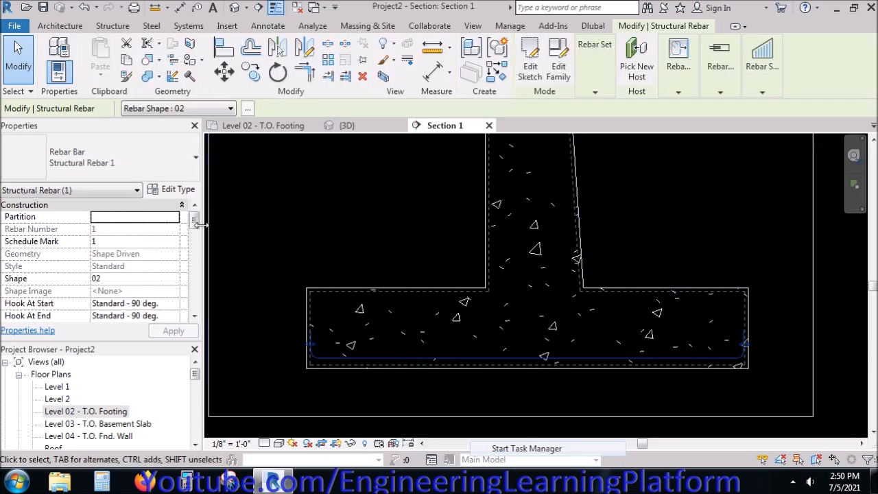
pyautogui.moveTo(195, 218); pyautogui.dragTo(203, 275)
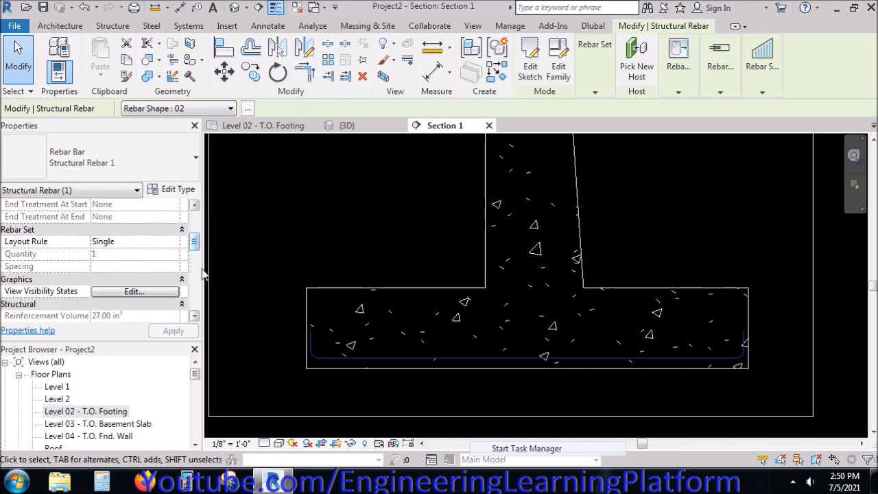
pyautogui.moveTo(195, 244); pyautogui.dragTo(197, 268)
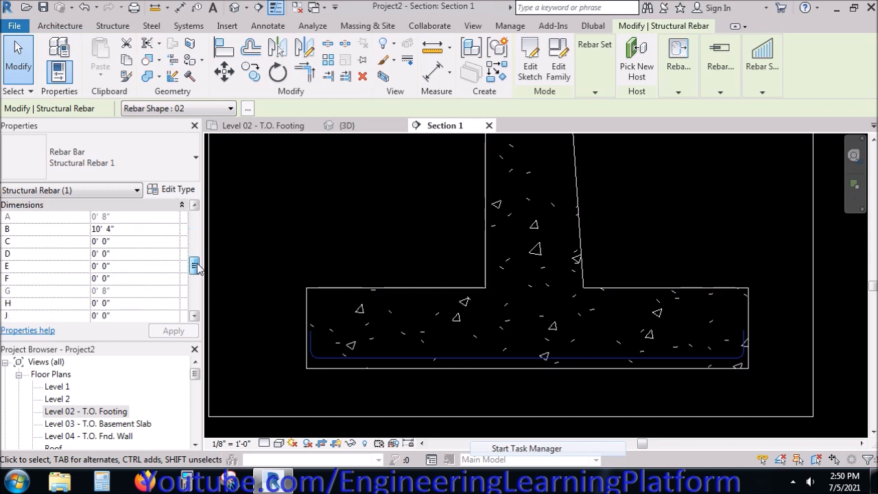
pyautogui.click(101, 229)
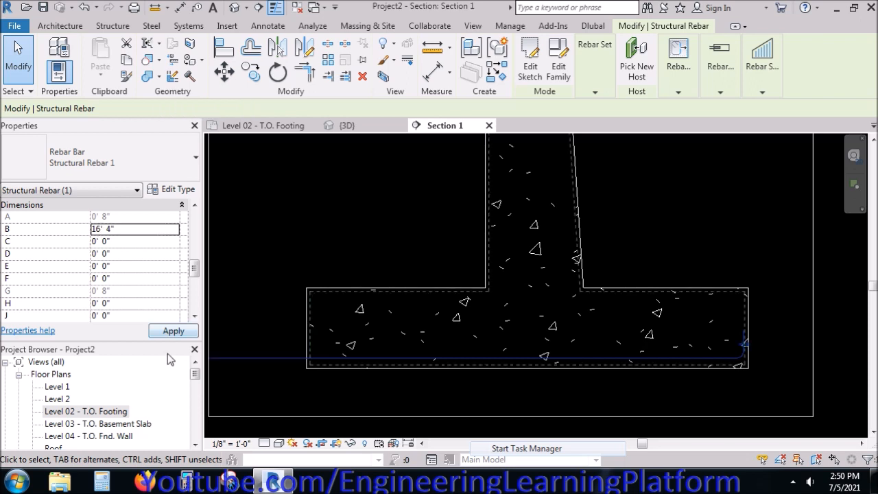
pyautogui.click(173, 330)
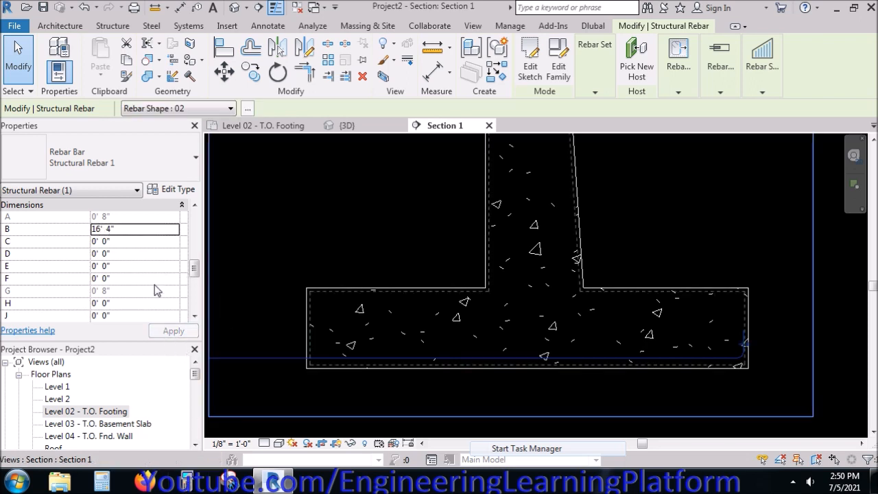
pyautogui.click(416, 389)
pyautogui.scroll(-2, 416, 392)
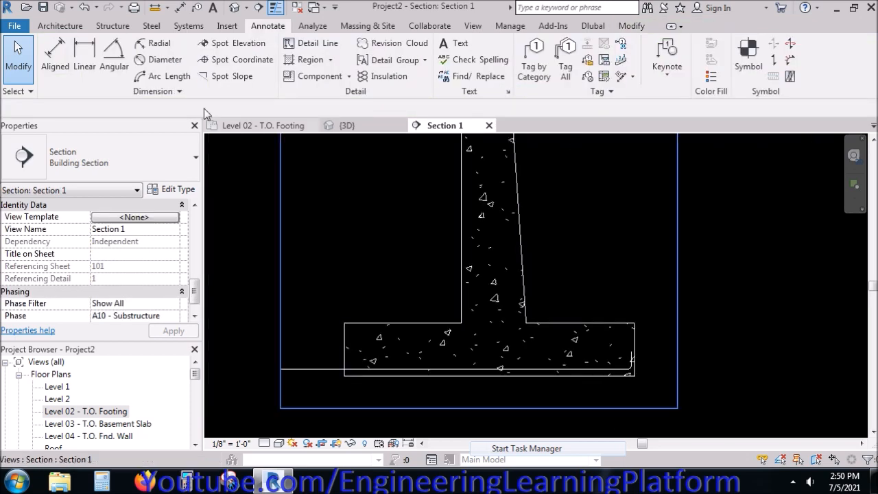
pyautogui.click(84, 7)
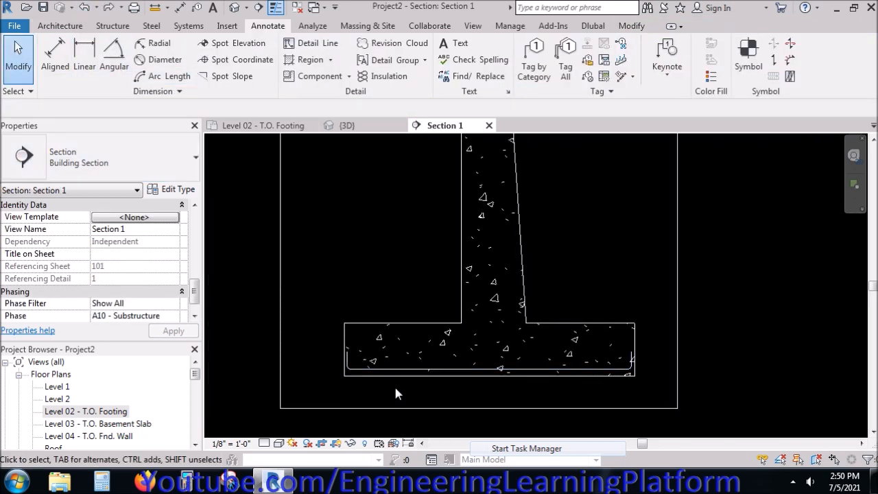
# In the bottom rebar's type properties, turn off auto calculation for Rebar Hook 90 and set its hook length to 0' 8"
pyautogui.click(390, 367)
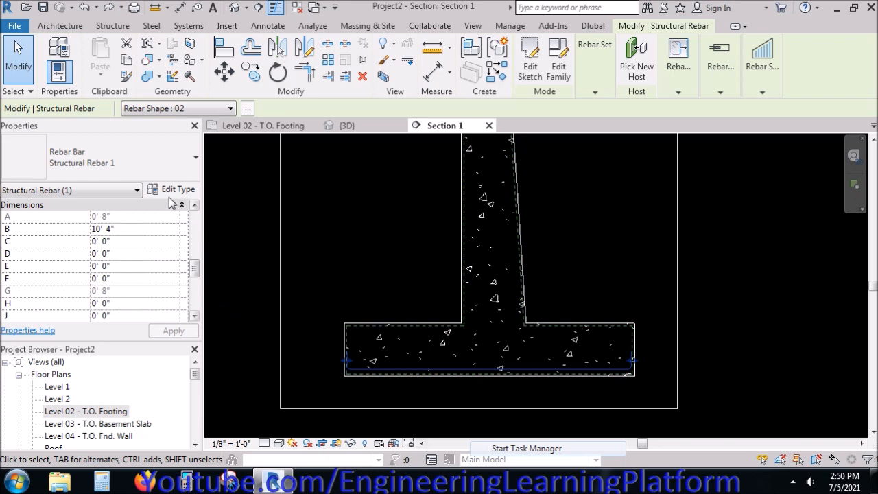
pyautogui.click(172, 189)
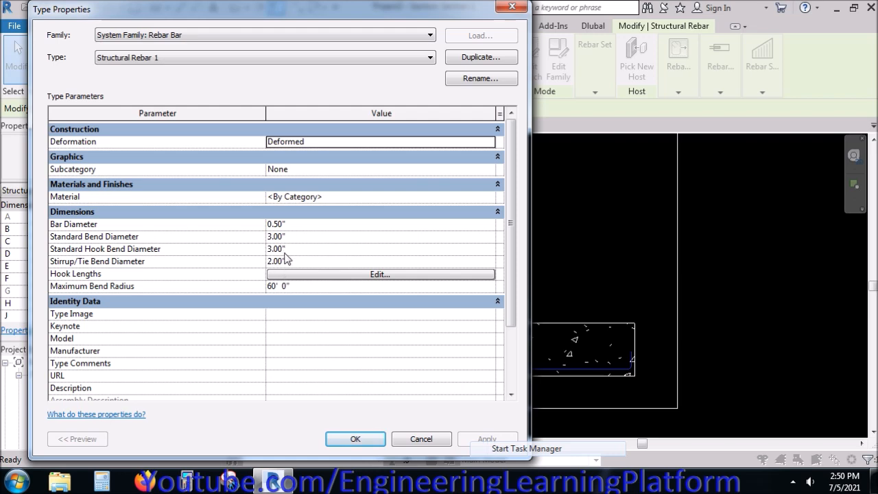
pyautogui.click(285, 275)
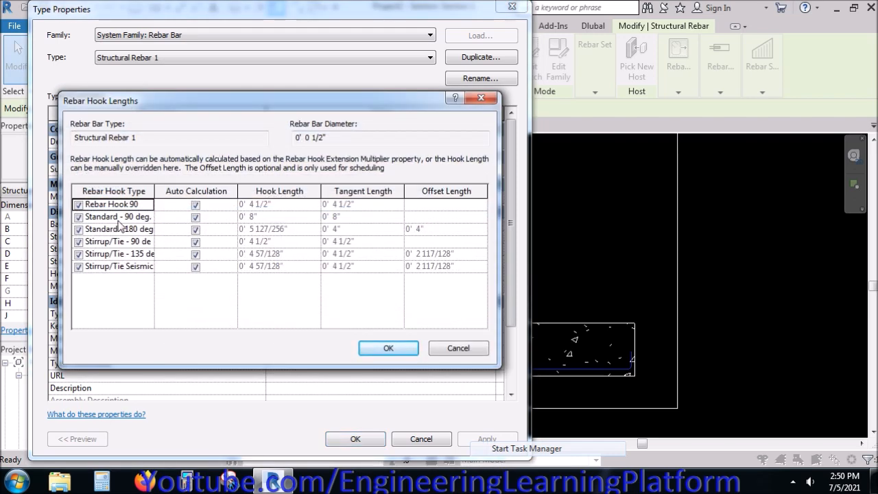
pyautogui.click(196, 205)
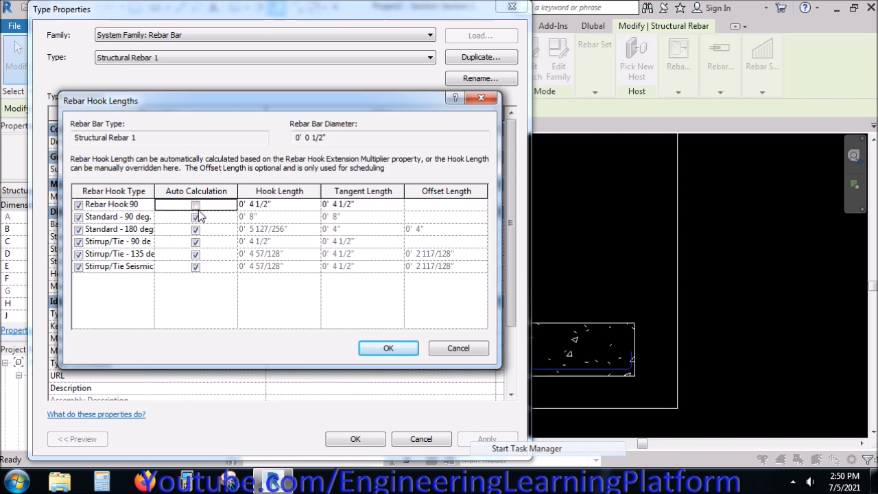
pyautogui.click(266, 204)
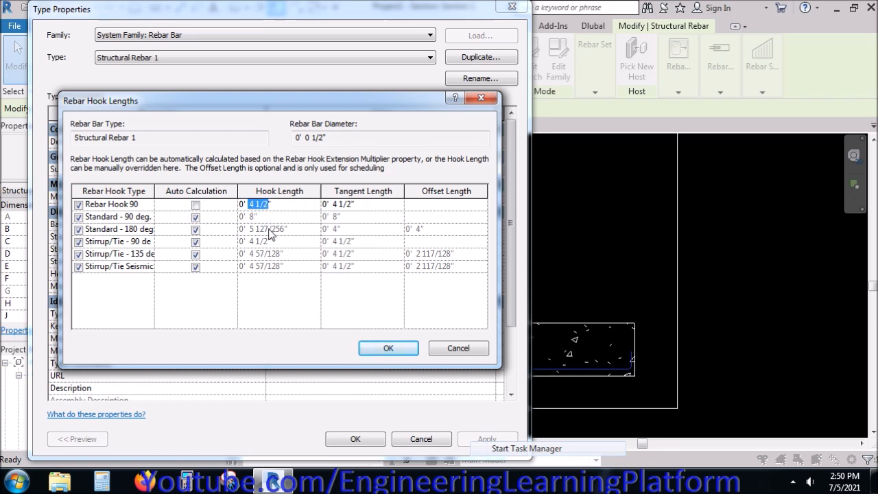
pyautogui.write('8')
pyautogui.click(387, 349)
pyautogui.click(486, 439)
# Change the Rebar Hook 90 hook length of the Structural Rebar 1 type to 1' 0" and apply it
pyautogui.click(376, 275)
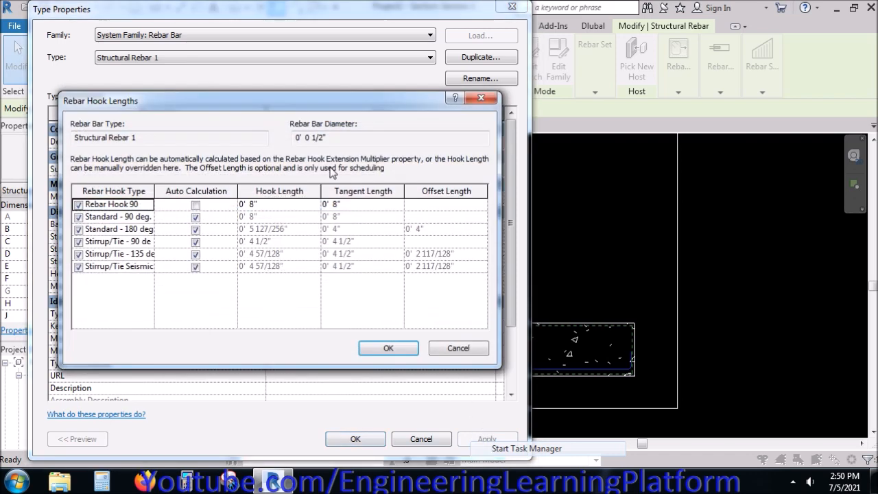
pyautogui.click(249, 205)
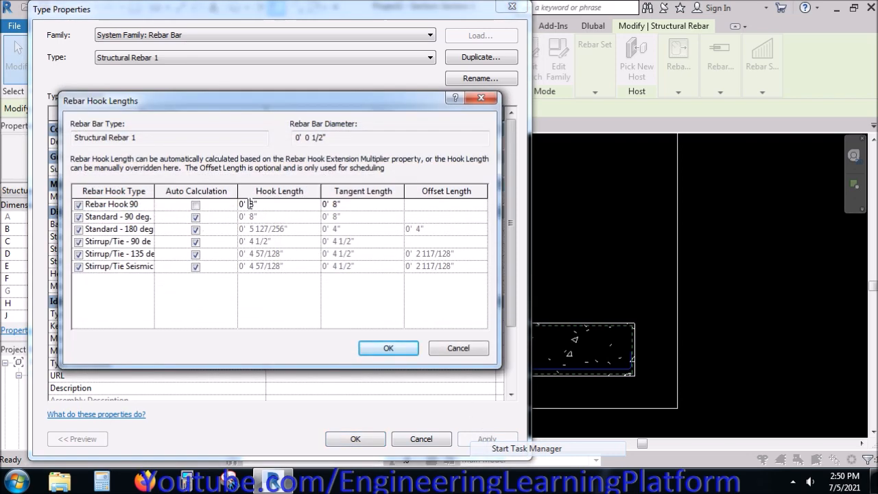
pyautogui.moveTo(249, 205); pyautogui.dragTo(255, 205)
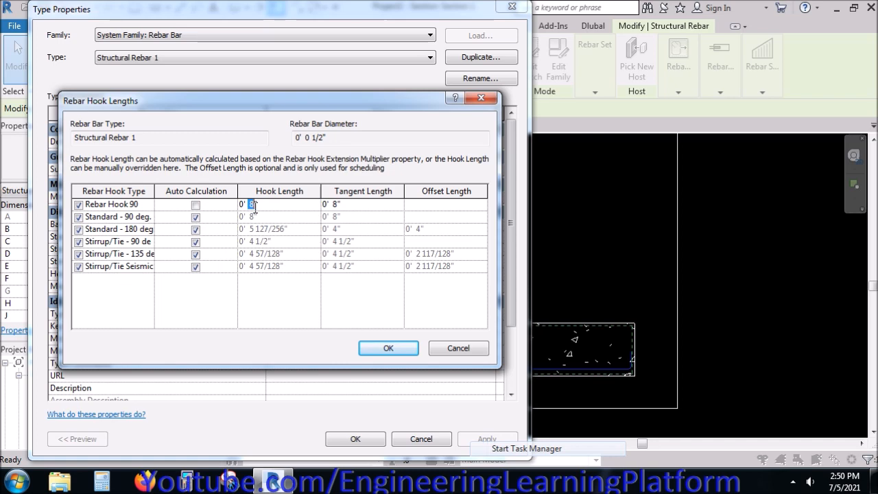
pyautogui.click(388, 349)
pyautogui.click(485, 440)
pyautogui.click(357, 438)
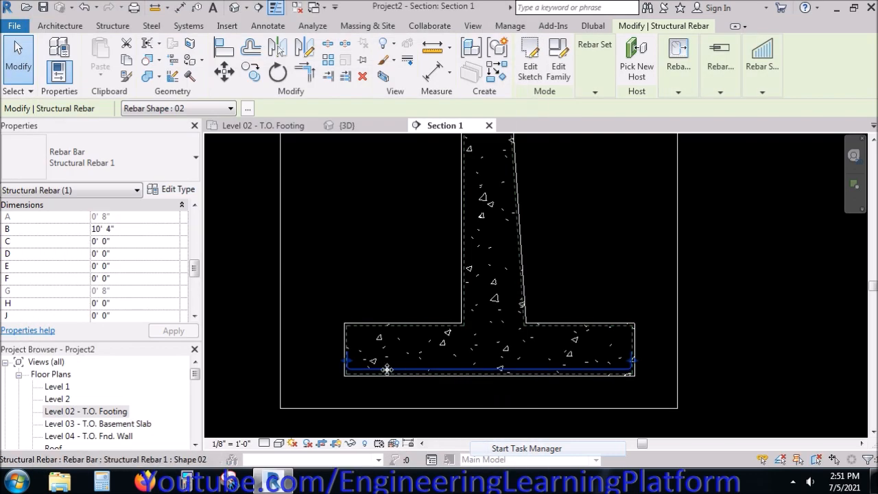
pyautogui.scroll(2, 396, 369)
pyautogui.click(363, 388)
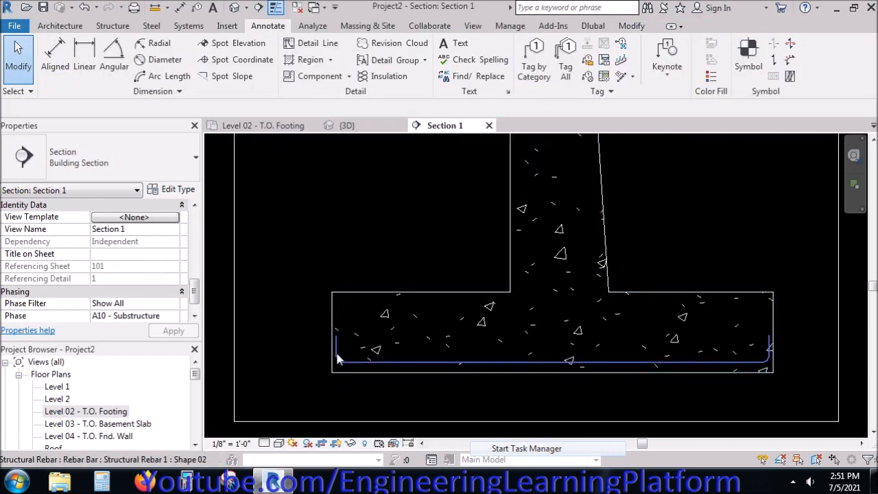
# Reopen the footing rebar type's hook lengths and turn off auto calculation for the Standard - 90 deg. hook
pyautogui.click(337, 359)
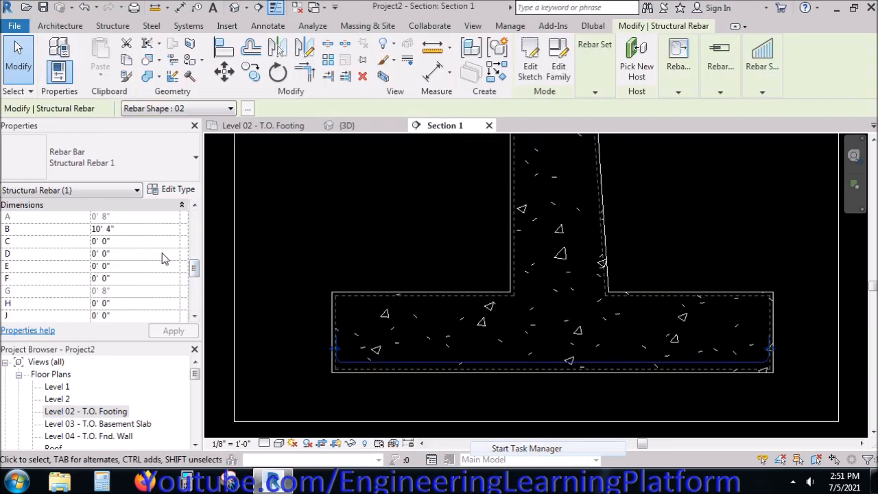
pyautogui.moveTo(195, 269)
pyautogui.mouseDown()
pyautogui.moveTo(196, 283)
pyautogui.moveTo(194, 265)
pyautogui.mouseUp()
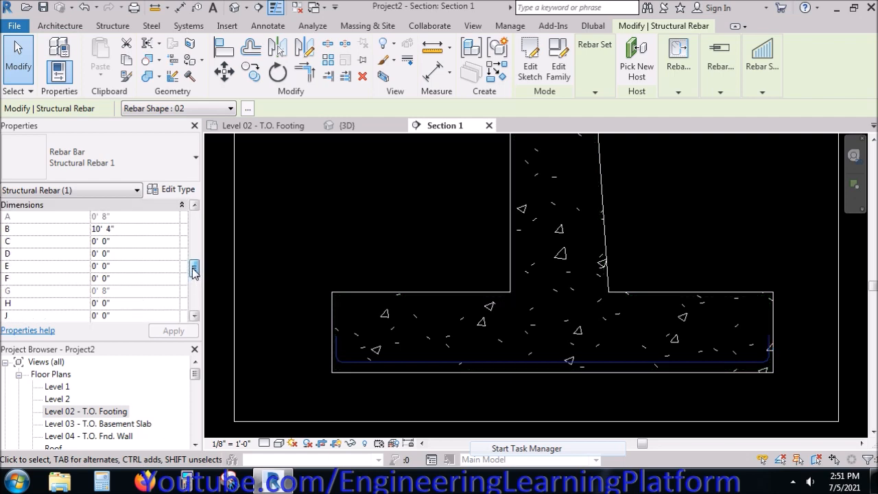
pyautogui.click(169, 188)
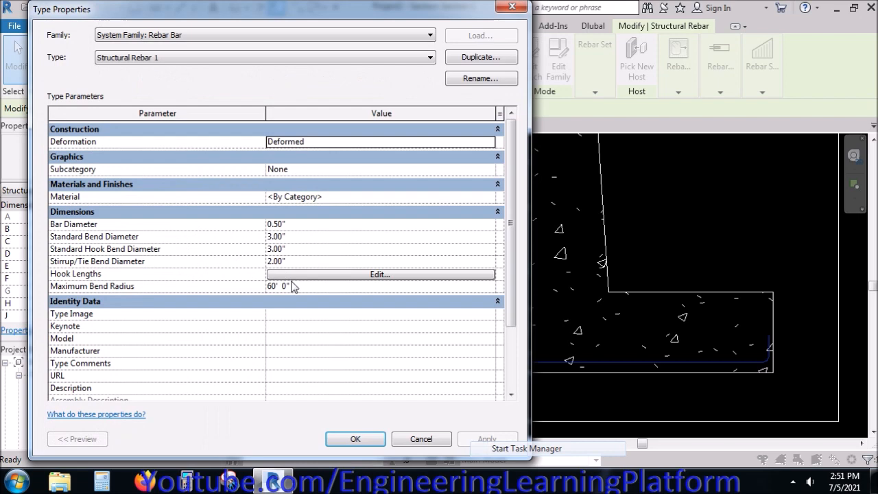
pyautogui.click(298, 273)
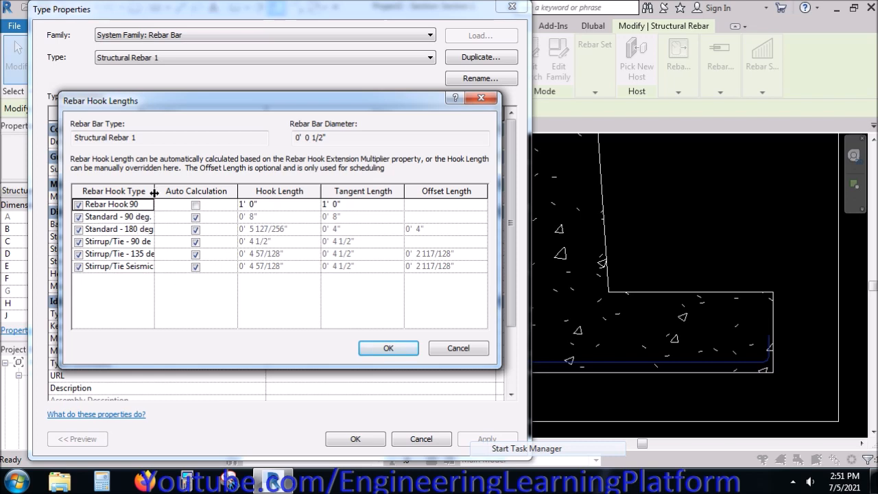
pyautogui.moveTo(154, 193); pyautogui.dragTo(169, 192)
pyautogui.click(210, 219)
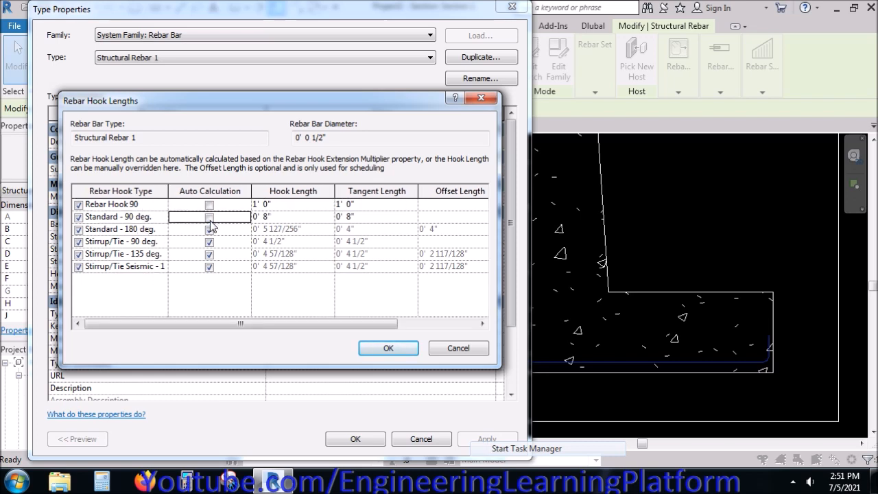
# Set the Standard - 90 deg. hook length to 1' 0" and apply the change to the rebar type
pyautogui.click(260, 218)
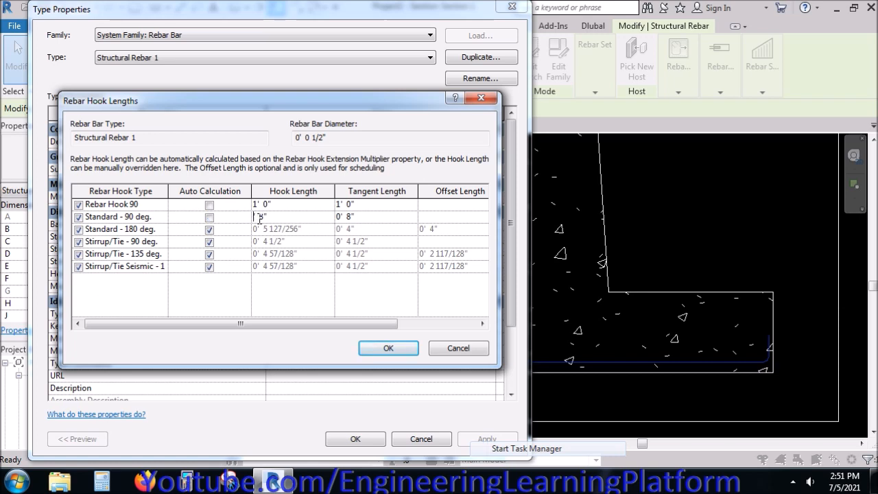
pyautogui.doubleClick(265, 218)
pyautogui.write('0')
pyautogui.click(389, 349)
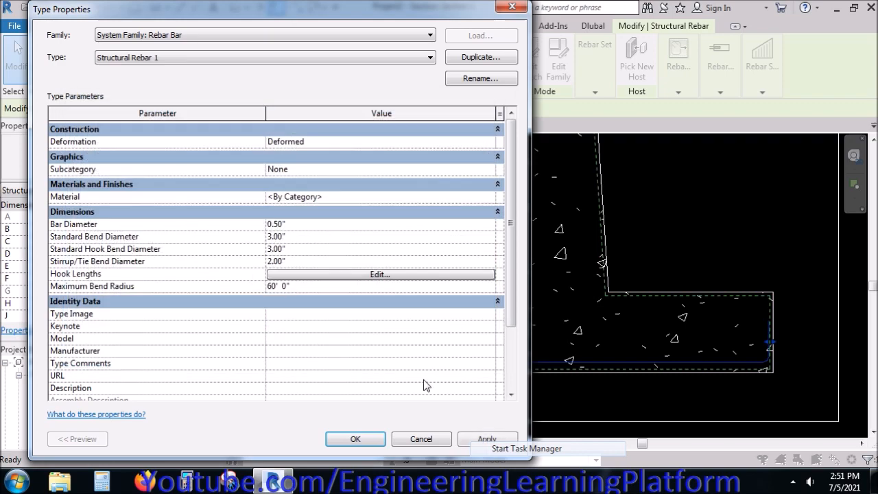
pyautogui.click(478, 439)
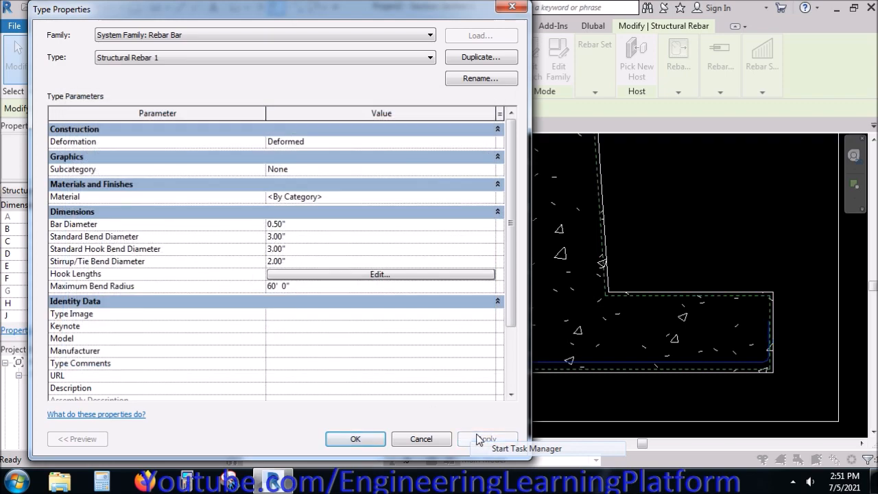
pyautogui.click(370, 440)
pyautogui.click(313, 350)
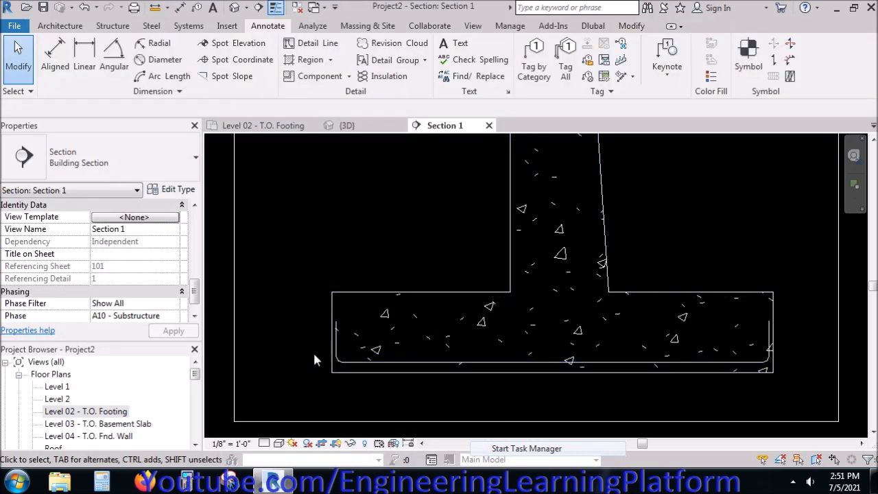
# Edit the footing rebar's view visibility states so it shows unobscured and as solid in all 3D views
pyautogui.click(353, 362)
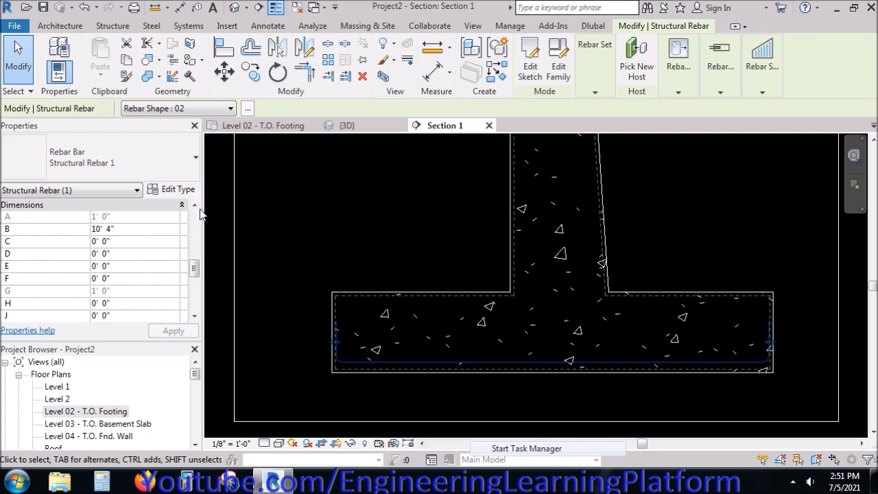
pyautogui.moveTo(194, 270); pyautogui.dragTo(191, 196)
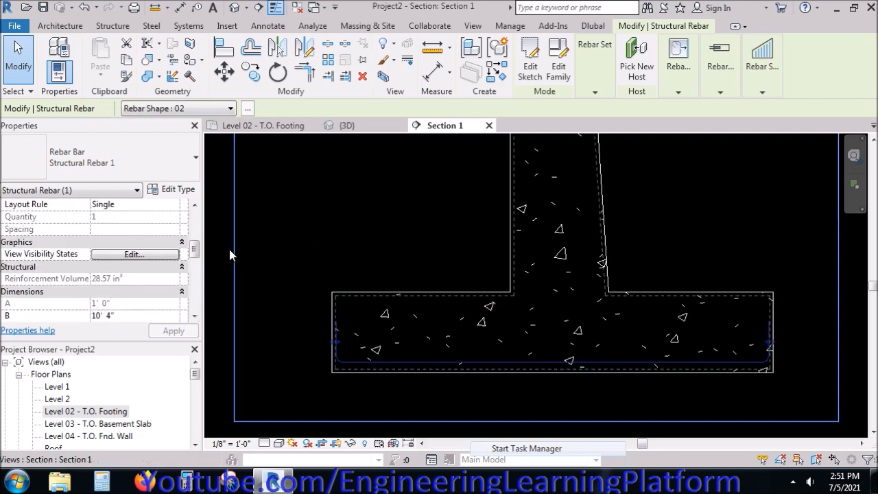
pyautogui.moveTo(197, 250)
pyautogui.mouseDown()
pyautogui.moveTo(194, 293)
pyautogui.moveTo(194, 235)
pyautogui.moveTo(194, 246)
pyautogui.mouseUp()
pyautogui.click(135, 267)
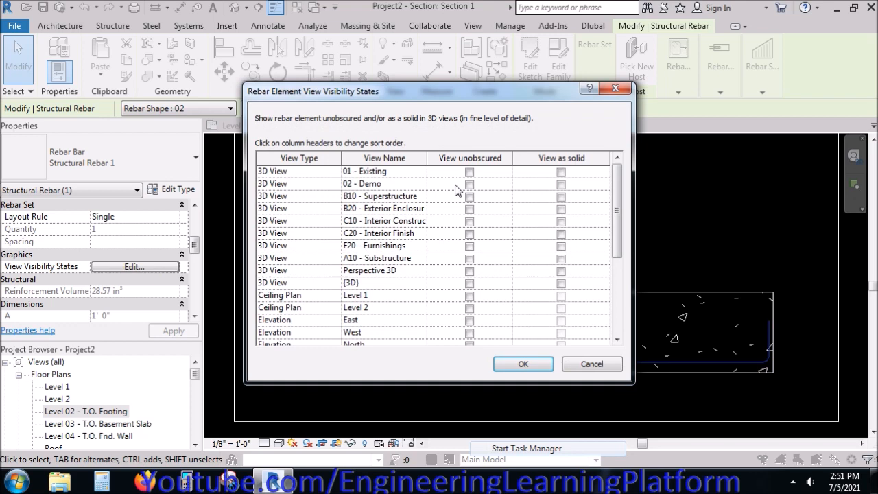
pyautogui.click(436, 218)
pyautogui.moveTo(389, 173); pyautogui.dragTo(384, 287)
pyautogui.click(470, 283)
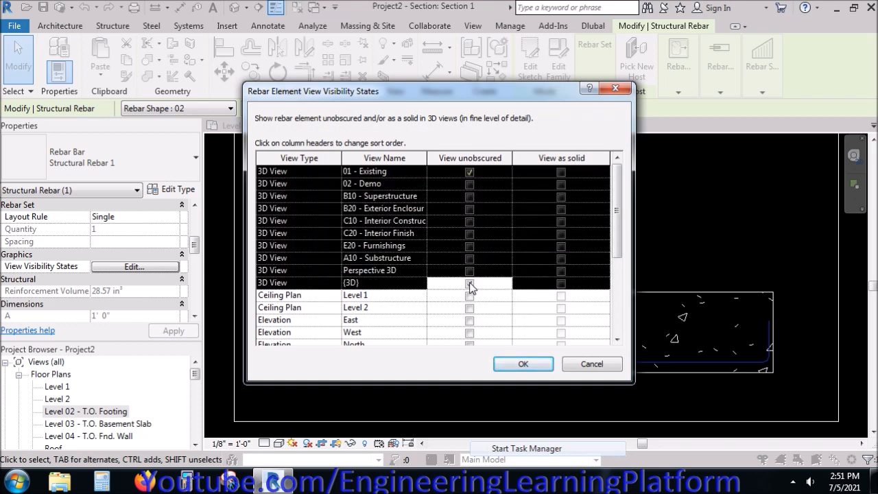
pyautogui.click(561, 283)
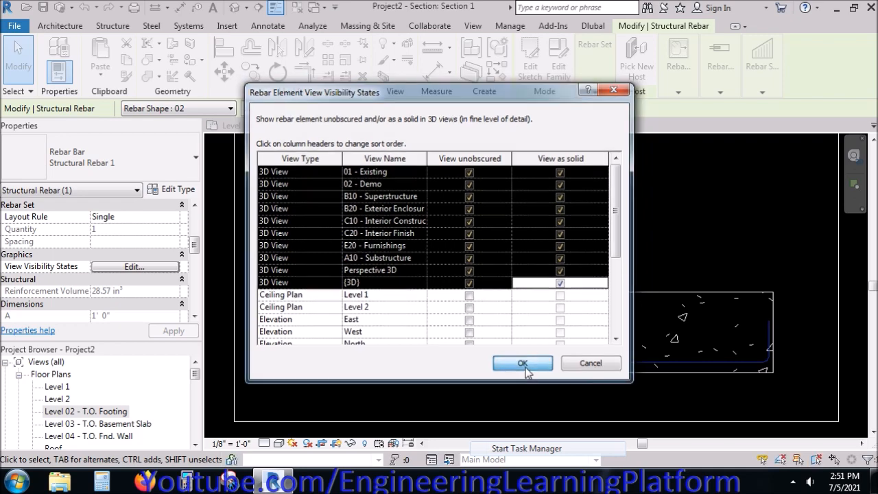
pyautogui.click(523, 364)
pyautogui.click(652, 249)
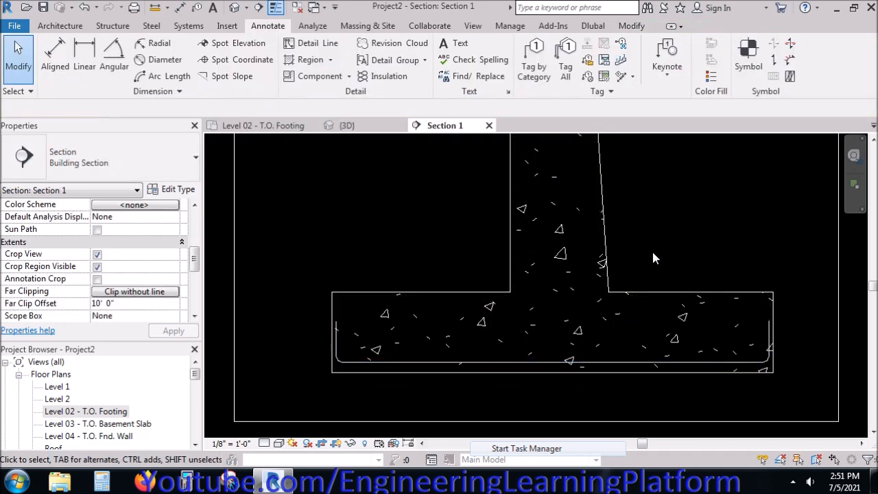
# Switch to the {3D} view and orbit around the retaining wall to inspect the rebar at its footing
pyautogui.click(536, 363)
pyautogui.click(385, 208)
pyautogui.click(332, 132)
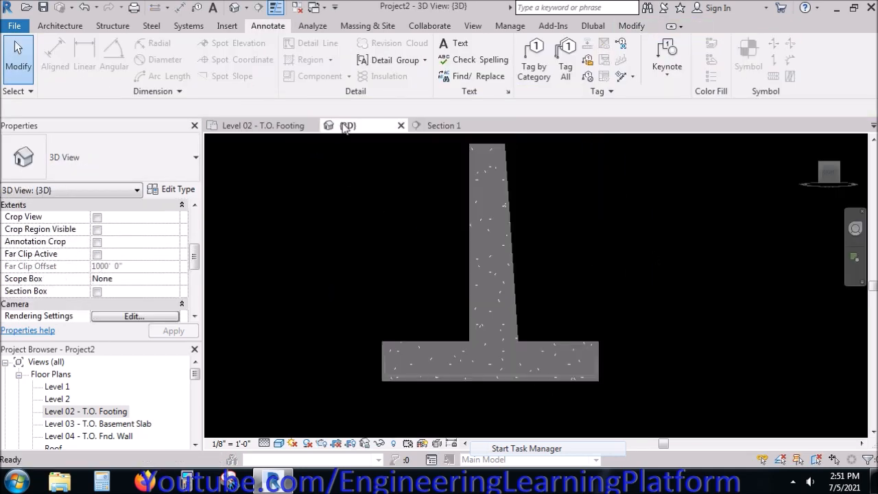
pyautogui.keyDown('shift'); pyautogui.moveTo(348, 217); pyautogui.dragTo(394, 281, button='middle'); pyautogui.keyUp('shift')
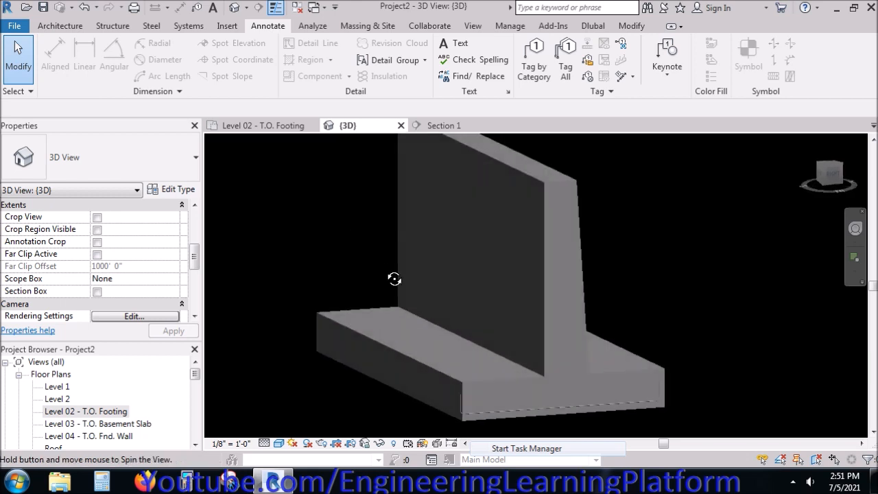
# In Section 1, open the footing rebar's view visibility states and try to enable View as solid for that section
pyautogui.scroll(5, 504, 431)
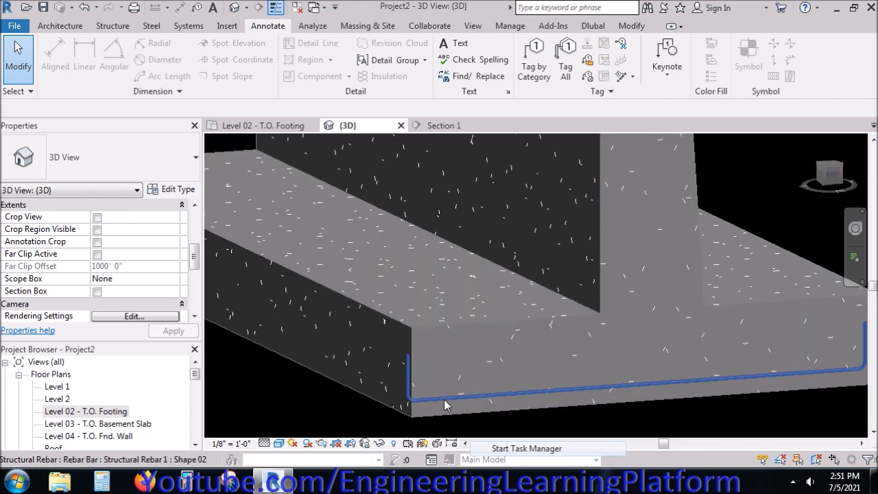
pyautogui.click(436, 128)
pyautogui.scroll(2, 477, 380)
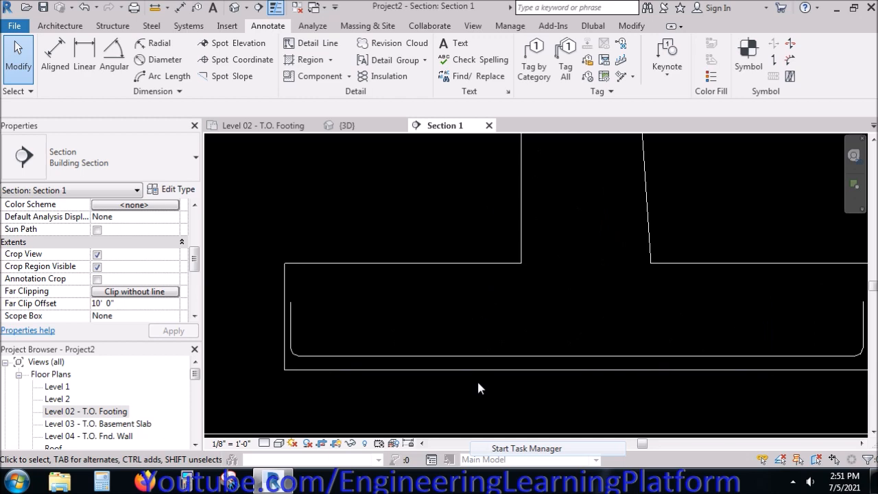
pyautogui.click(441, 355)
pyautogui.scroll(-3, 295, 394)
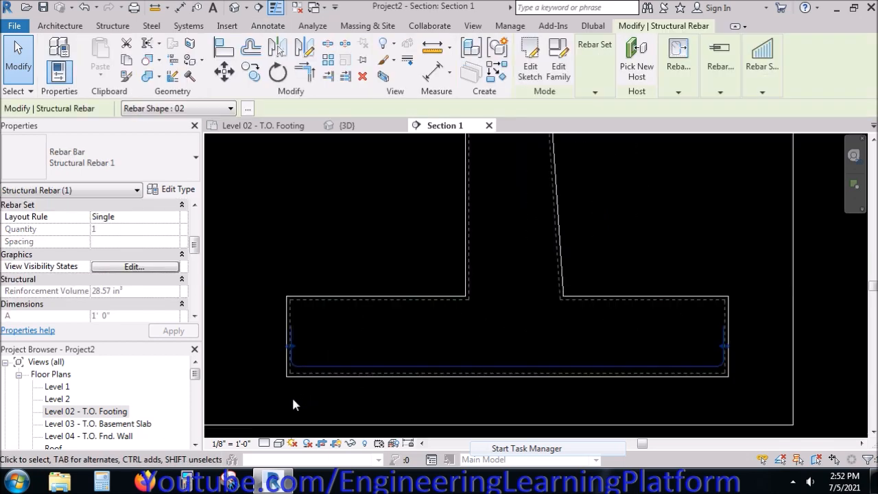
pyautogui.click(145, 267)
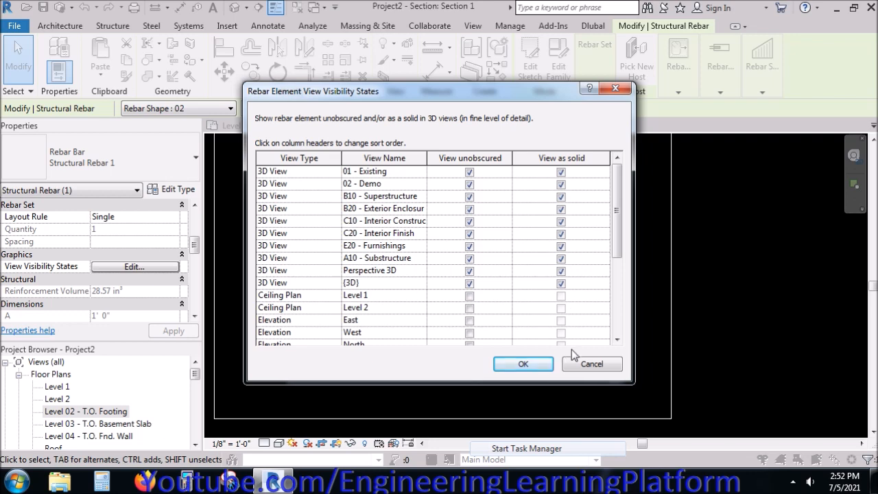
pyautogui.scroll(-1, 620, 219)
pyautogui.scroll(-3, 621, 219)
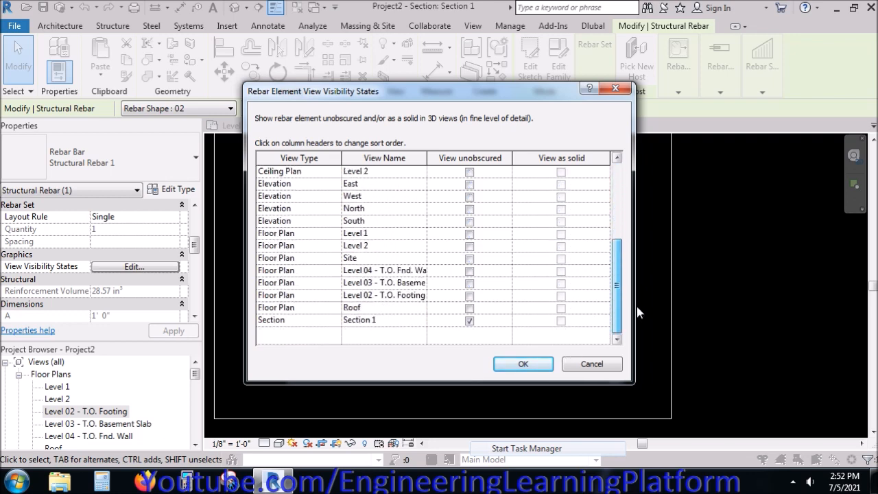
pyautogui.click(562, 324)
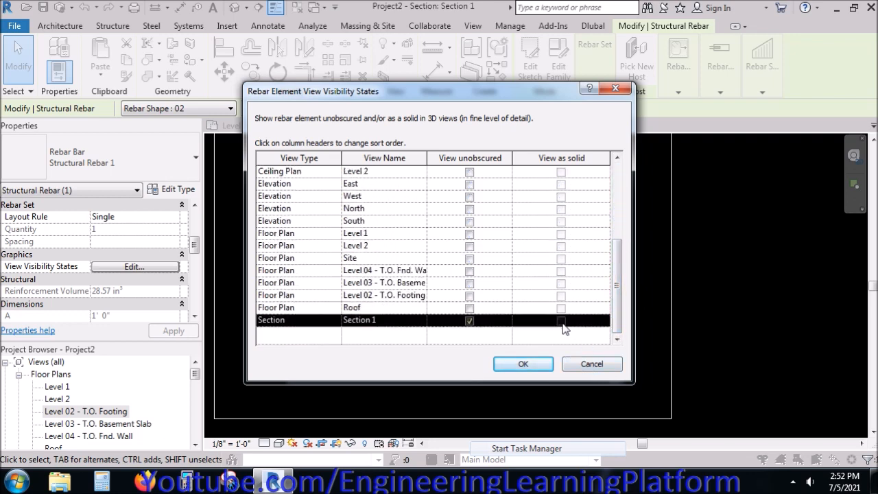
pyautogui.click(524, 364)
pyautogui.click(344, 271)
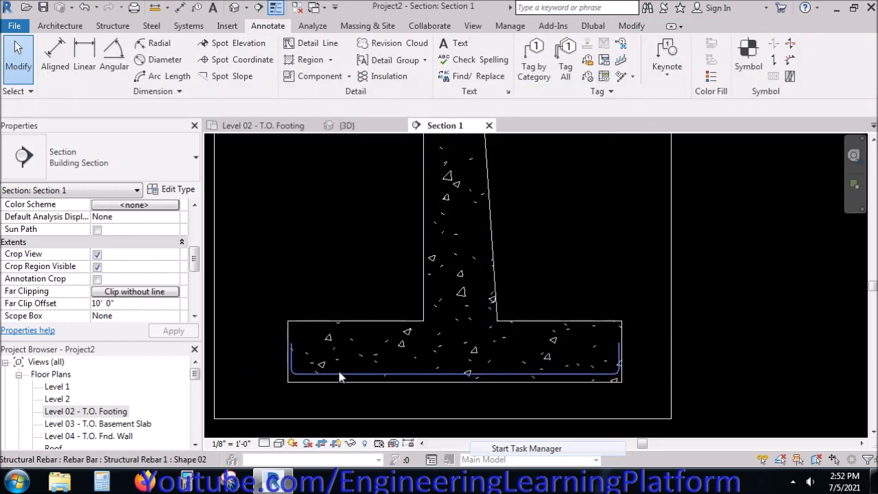
# On the Level 02 - T.O. Footing plan, draw a section line lengthwise through the footing, near its lower long edge
pyautogui.click(263, 125)
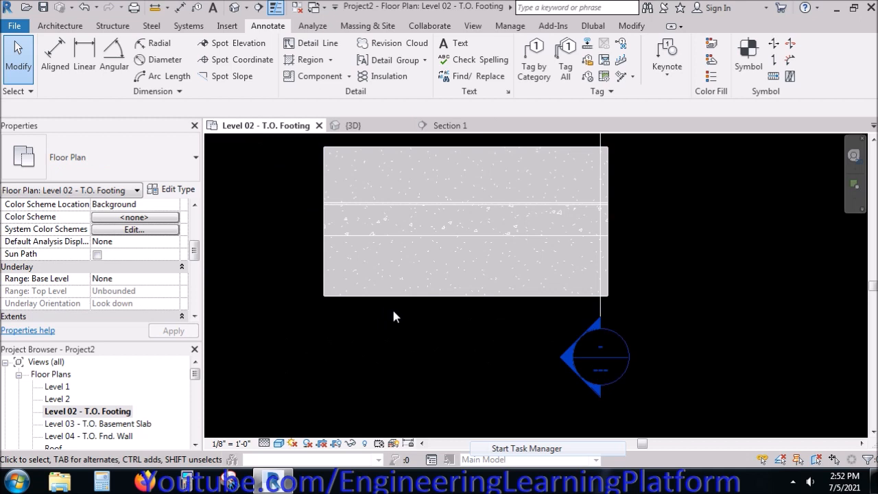
pyautogui.scroll(-1, 441, 318)
pyautogui.moveTo(441, 318); pyautogui.dragTo(457, 382, button='middle')
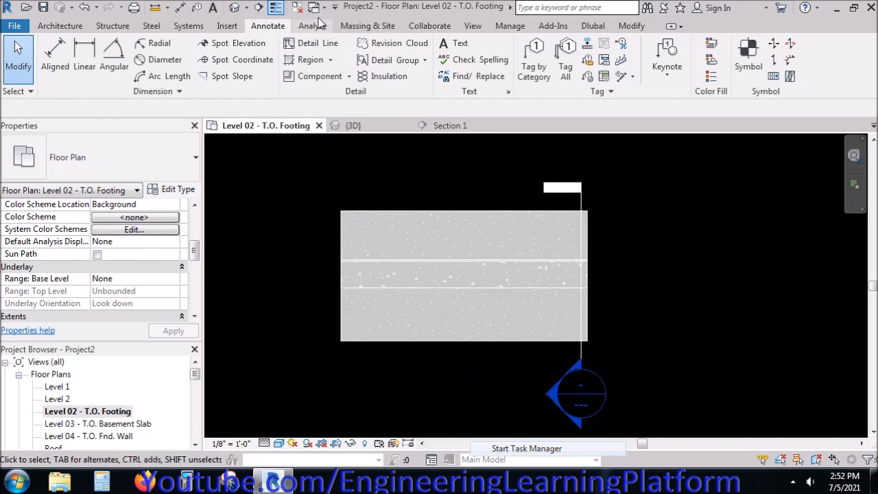
pyautogui.click(259, 7)
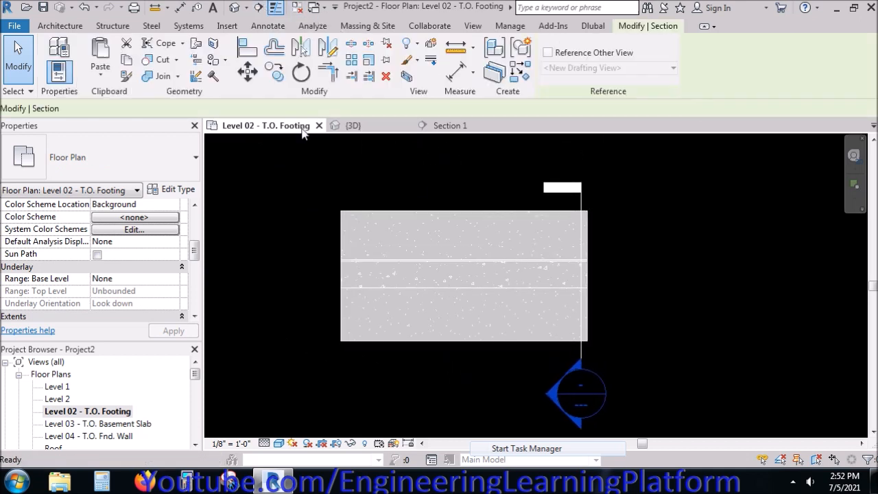
pyautogui.click(322, 327)
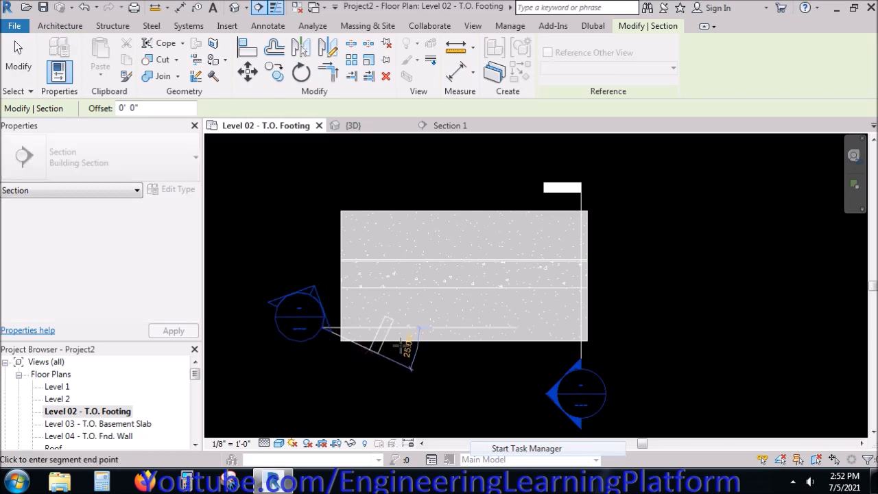
pyautogui.click(624, 328)
pyautogui.press('Escape')
pyautogui.press('Escape')
# Open the new lengthwise section view and hide its five level lines in that view
pyautogui.doubleClick(302, 327)
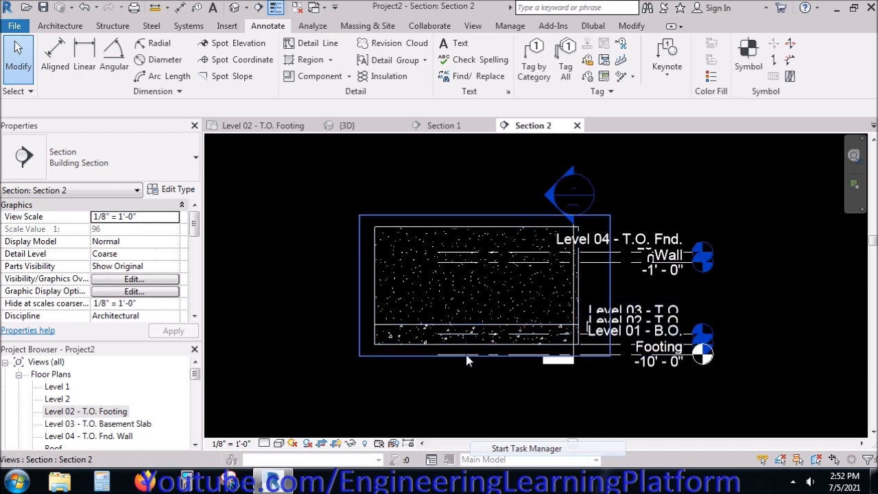
pyautogui.scroll(2, 467, 361)
pyautogui.scroll(-1, 466, 364)
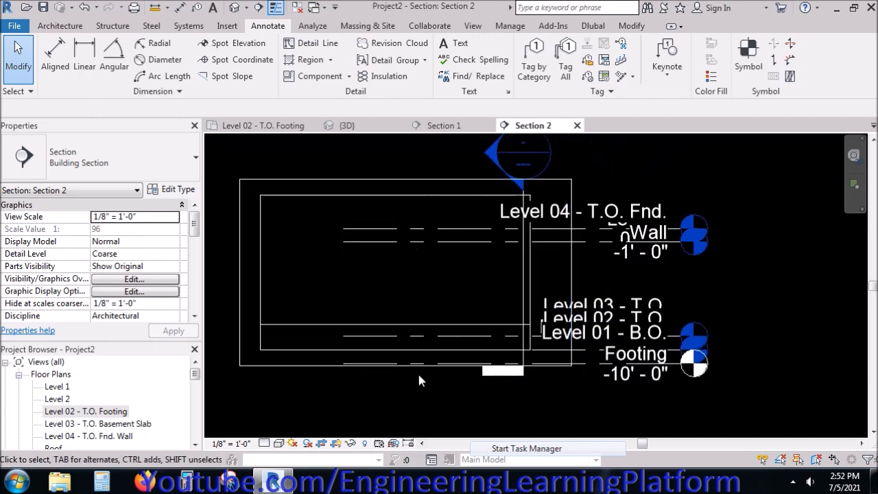
pyautogui.moveTo(739, 407); pyautogui.dragTo(624, 165)
pyautogui.rightClick(632, 158)
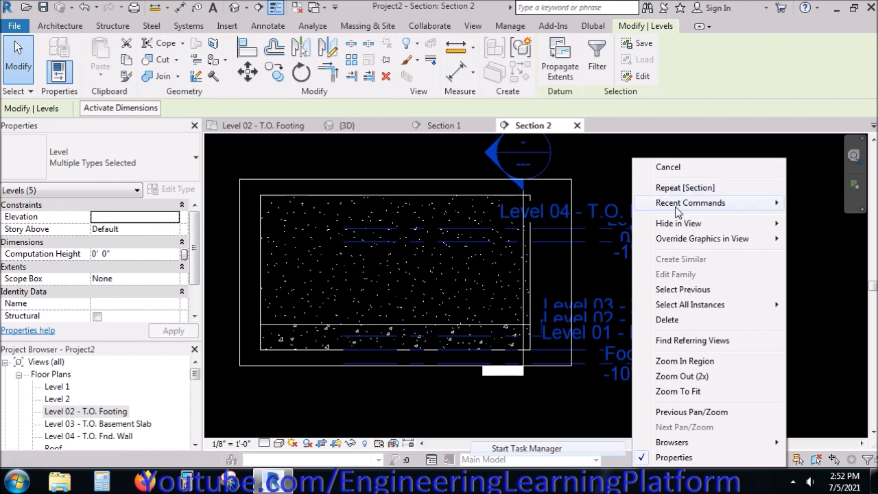
pyautogui.moveTo(720, 223)
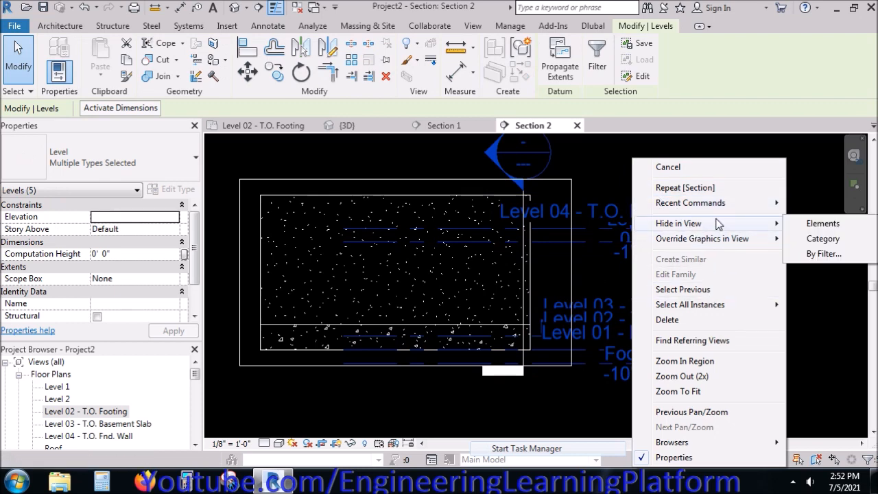
pyautogui.click(809, 223)
# Place a straight Rebar Shape : 00 bar lengthwise near the footing's bottom in Section 2, level with the existing transverse bar
pyautogui.scroll(3, 490, 347)
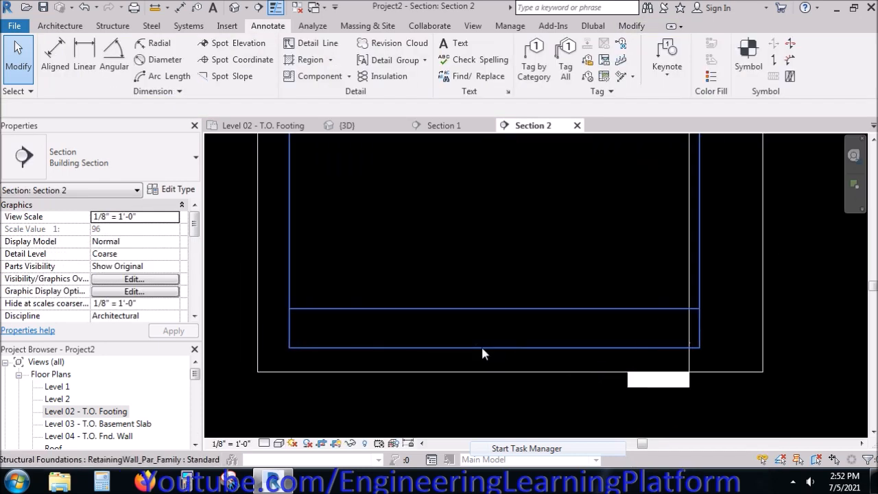
pyautogui.scroll(4, 632, 353)
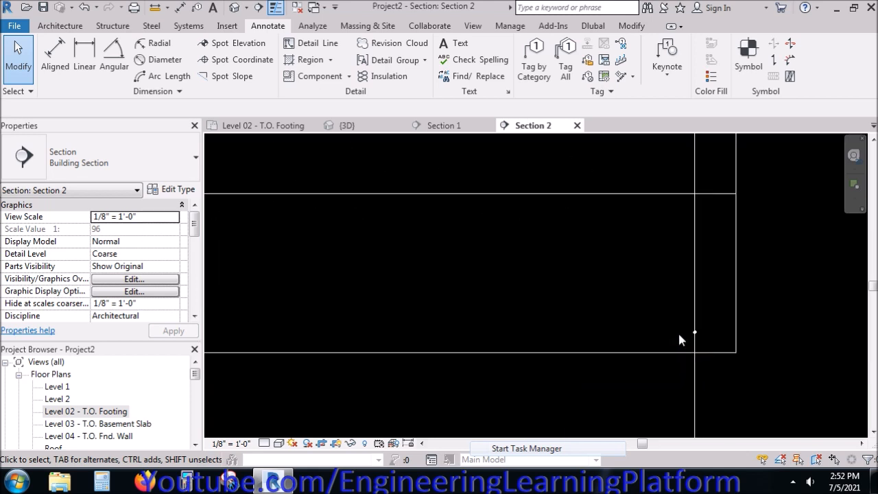
pyautogui.scroll(-5, 690, 345)
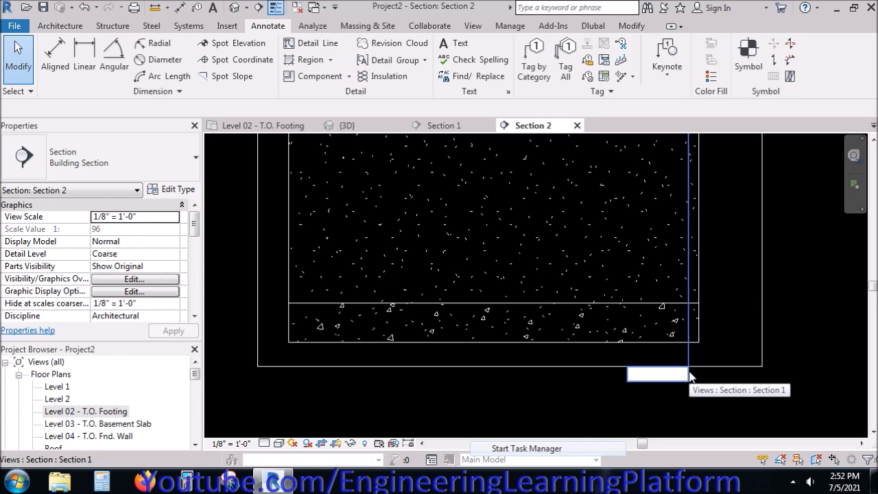
pyautogui.click(129, 27)
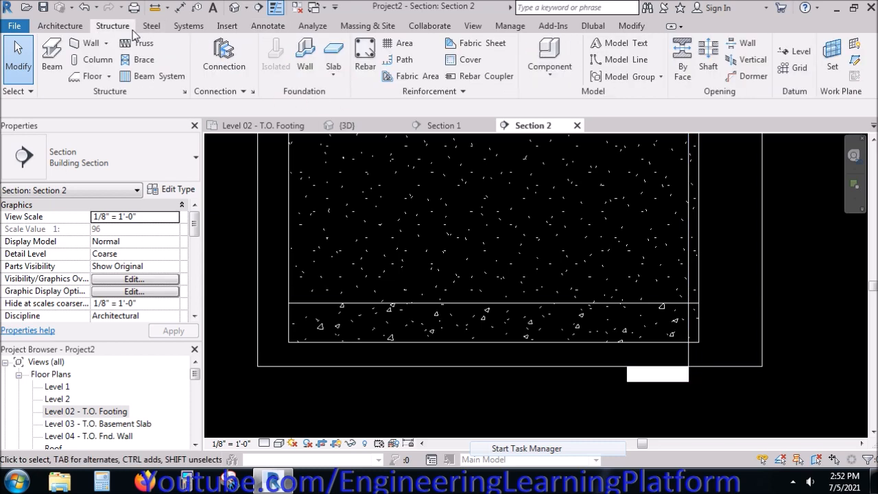
pyautogui.click(365, 55)
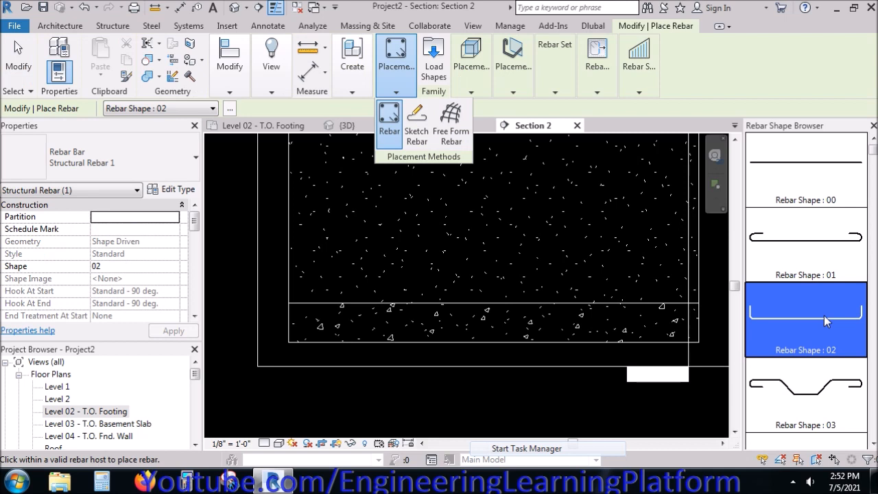
pyautogui.click(841, 168)
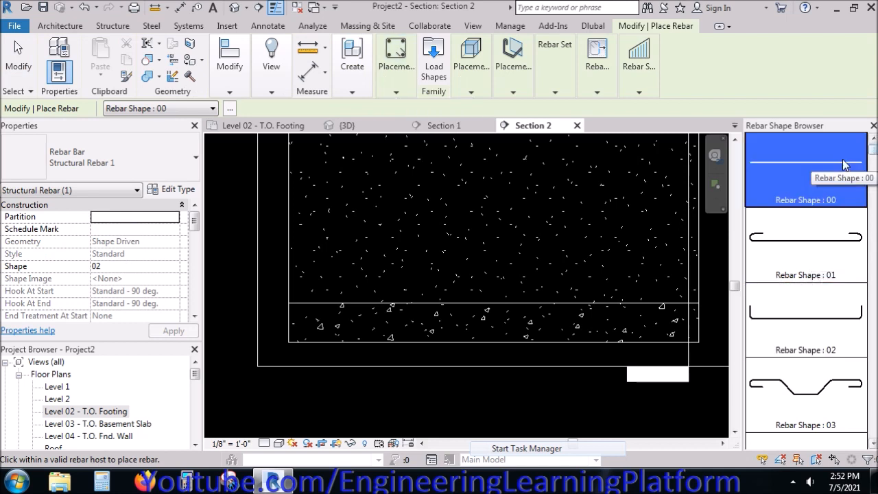
pyautogui.scroll(5, 679, 351)
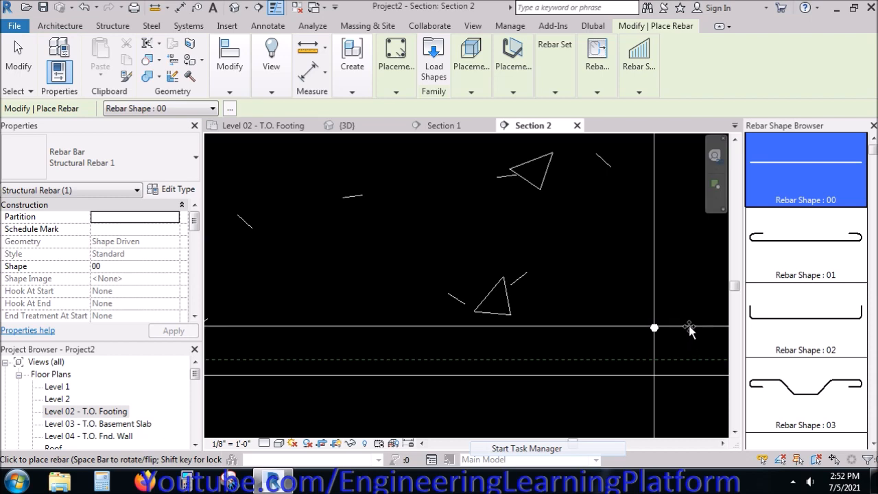
pyautogui.click(691, 328)
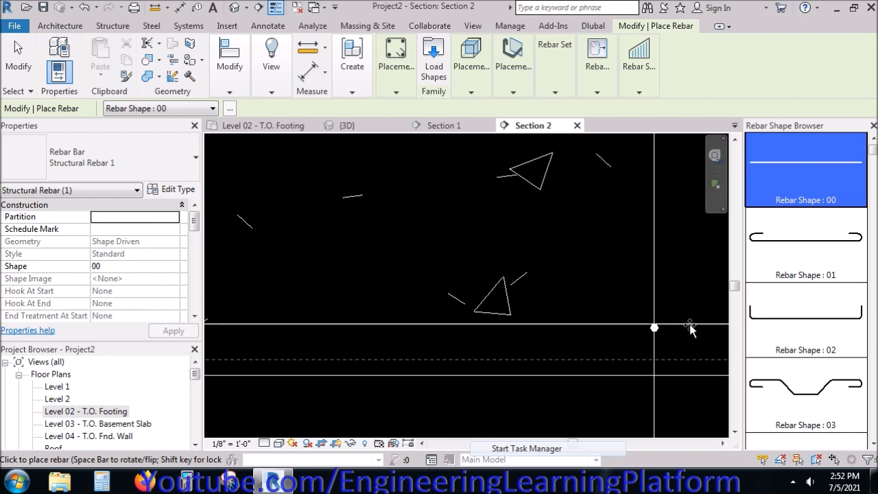
pyautogui.press('Escape')
pyautogui.click(630, 324)
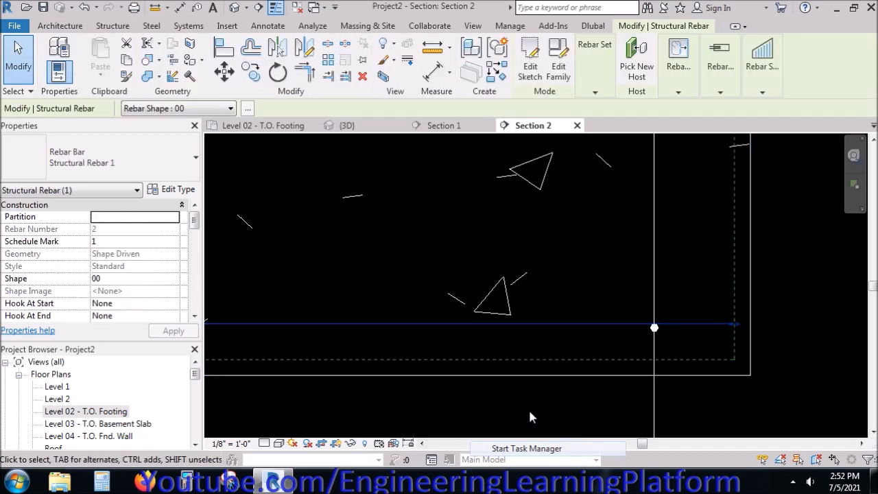
pyautogui.click(294, 256)
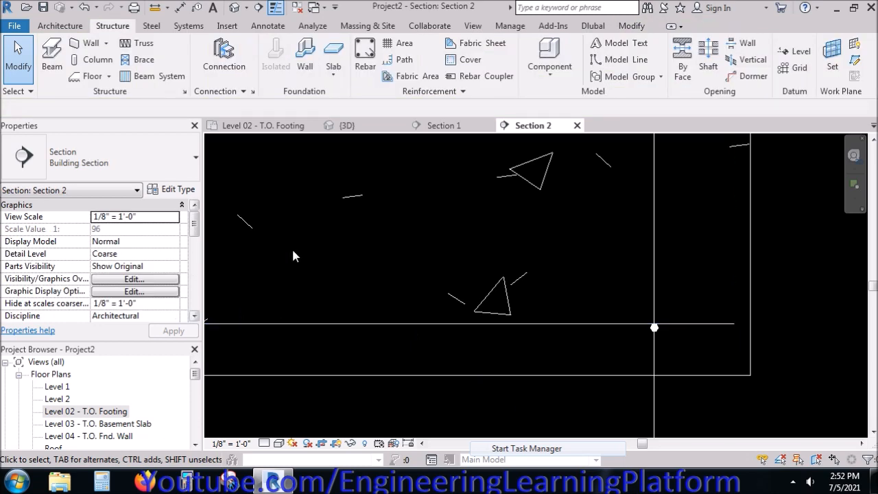
# Edit the straight bar's view visibility states so it shows unobscured and as solid in all 3D views
pyautogui.click(489, 324)
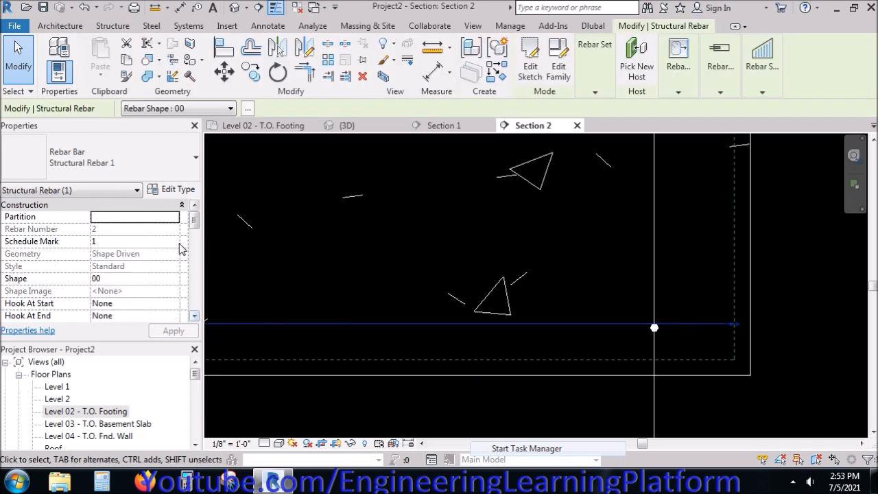
pyautogui.moveTo(193, 223); pyautogui.dragTo(190, 250)
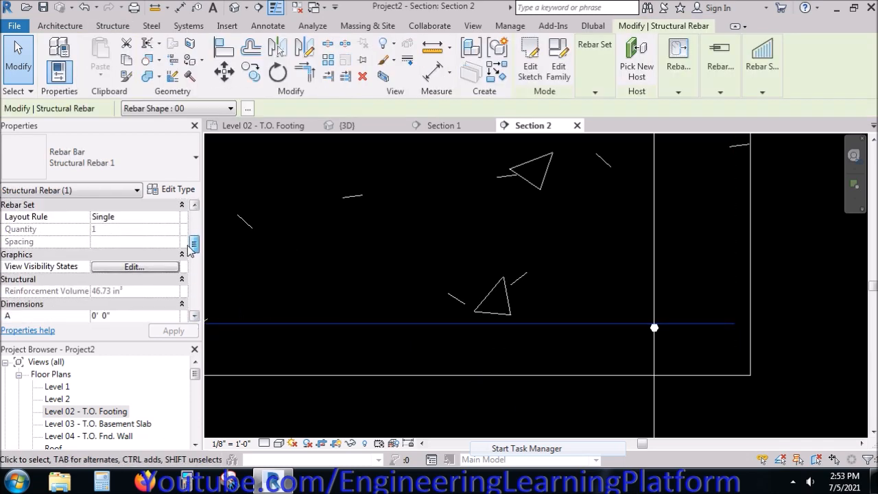
pyautogui.click(157, 265)
pyautogui.moveTo(317, 171); pyautogui.dragTo(436, 291)
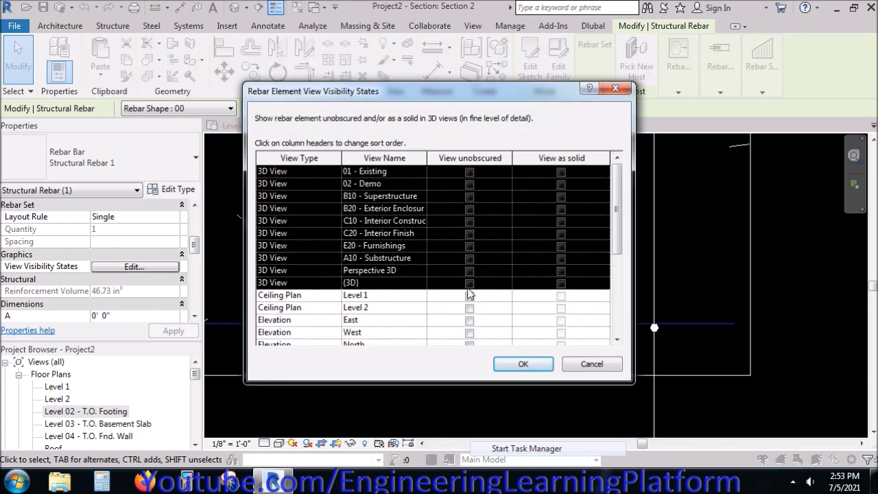
pyautogui.click(469, 284)
pyautogui.click(561, 284)
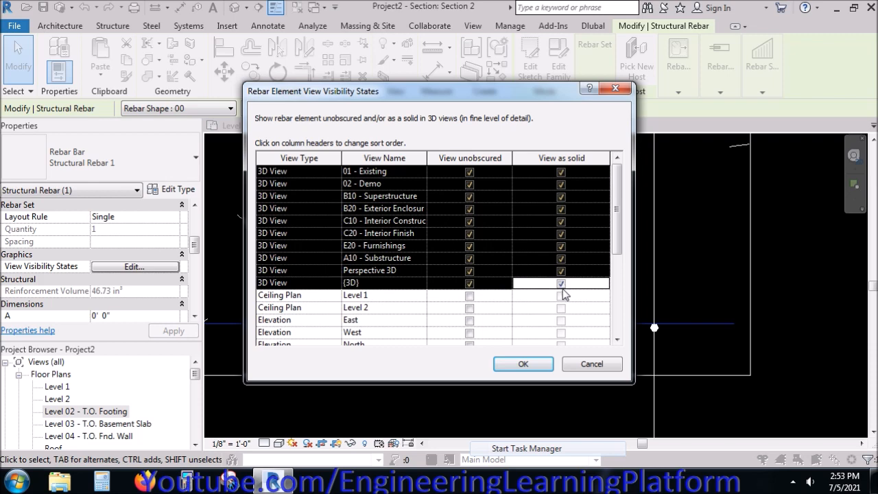
pyautogui.click(523, 363)
pyautogui.click(543, 392)
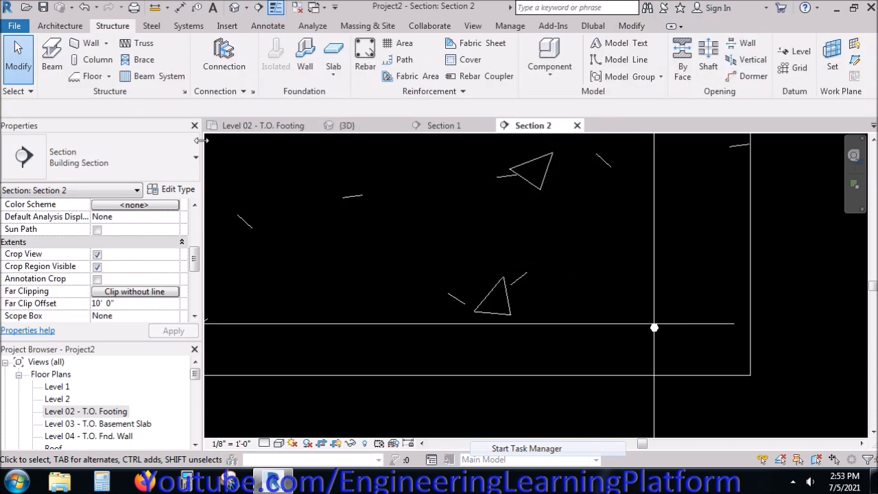
# Switch to the {3D} view and inspect where the lengthwise bar meets the hooked bar at the footing corner
pyautogui.click(374, 123)
pyautogui.keyDown('shift'); pyautogui.moveTo(513, 372); pyautogui.dragTo(508, 295, button='middle'); pyautogui.keyUp('shift')
pyautogui.scroll(5, 500, 281)
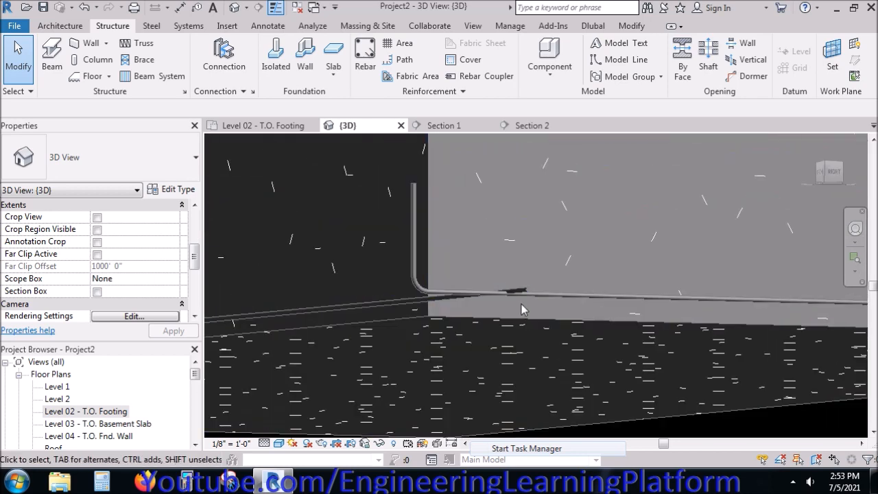
pyautogui.scroll(-3, 521, 304)
pyautogui.keyDown('shift'); pyautogui.moveTo(480, 286); pyautogui.dragTo(384, 233, button='middle'); pyautogui.keyUp('shift')
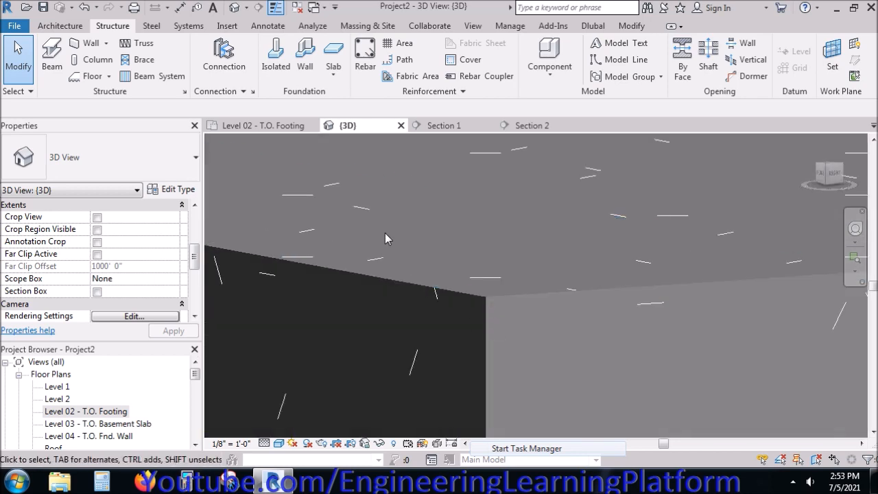
pyautogui.scroll(3, 385, 233)
pyautogui.scroll(-3, 429, 299)
# Return to Section 2 and set the view's detail level to Fine
pyautogui.click(529, 126)
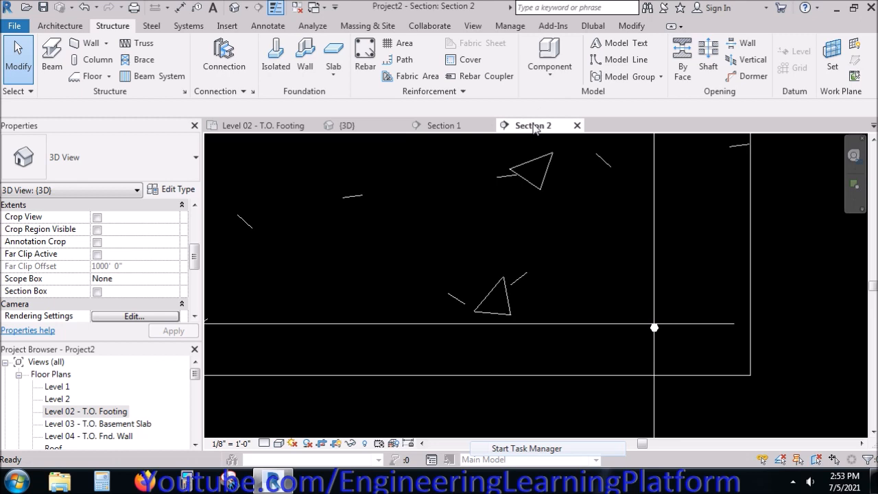
pyautogui.scroll(-1, 519, 373)
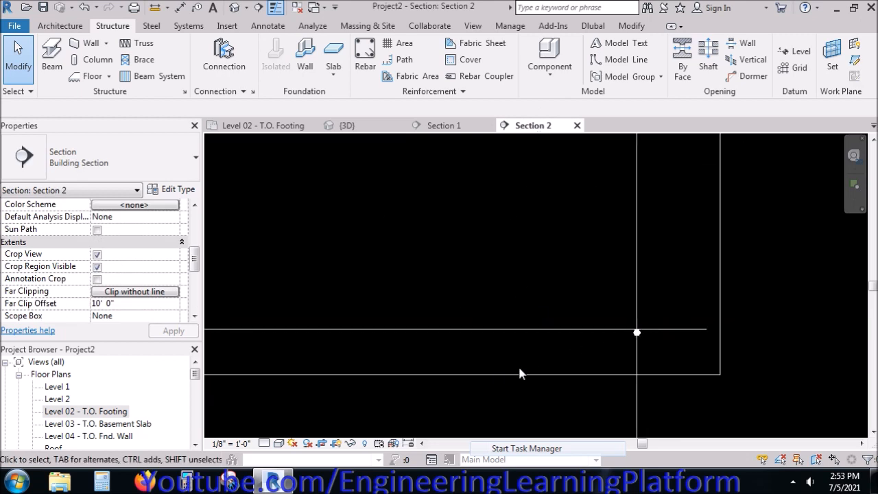
pyautogui.click(272, 445)
pyautogui.click(277, 428)
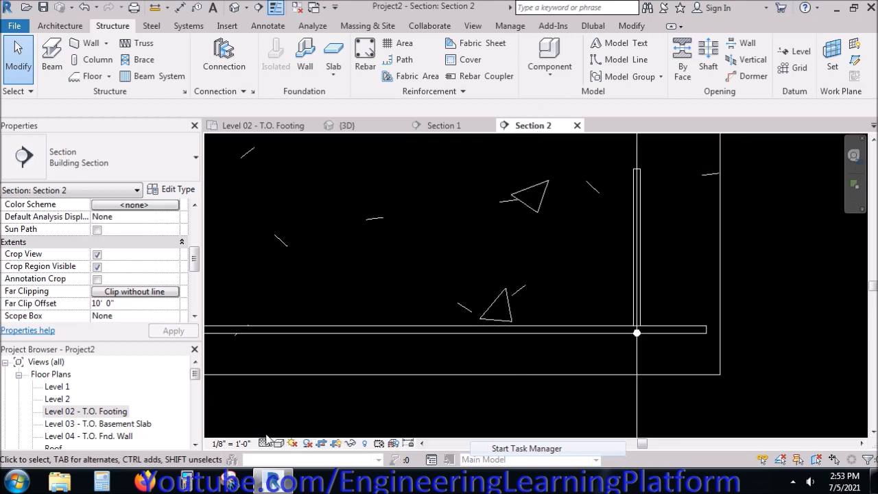
# Set the visual style of the Section 2 view to Realistic
pyautogui.click(270, 445)
pyautogui.click(280, 444)
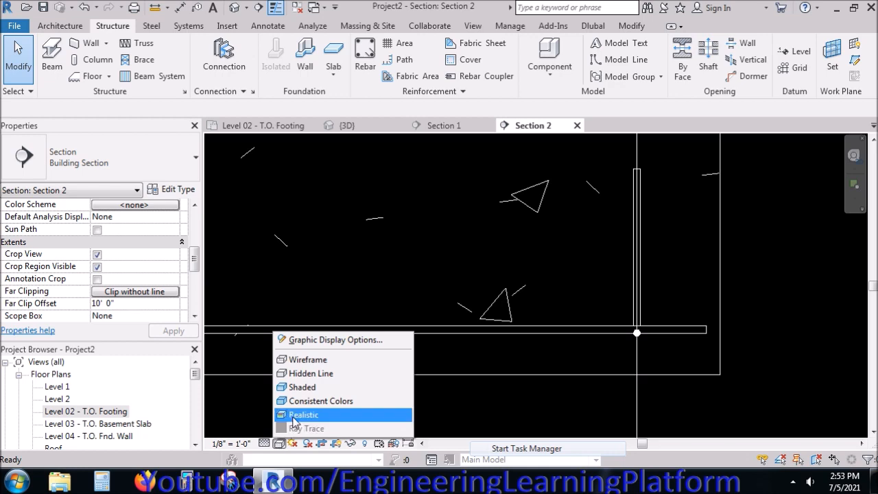
pyautogui.click(294, 417)
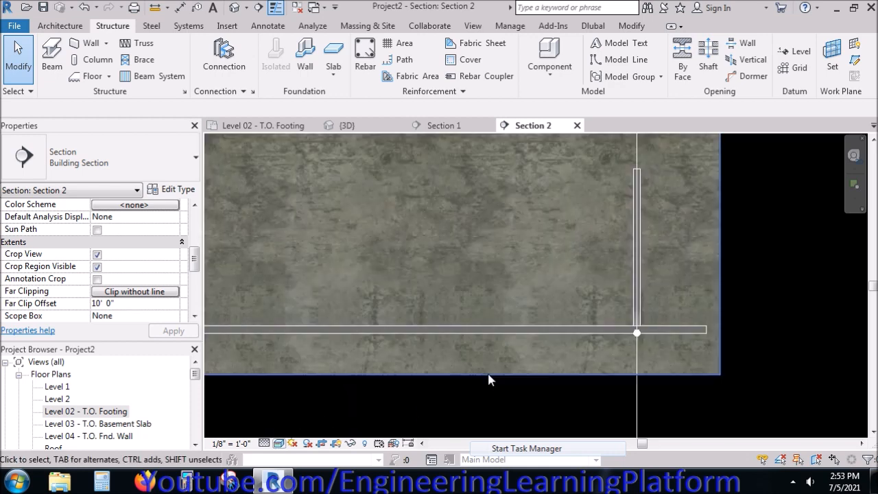
# Move the straight lengthwise bar up about 1/4" from its intersection with the hooked transverse bar so it sits above that bar
pyautogui.click(654, 334)
pyautogui.click(225, 72)
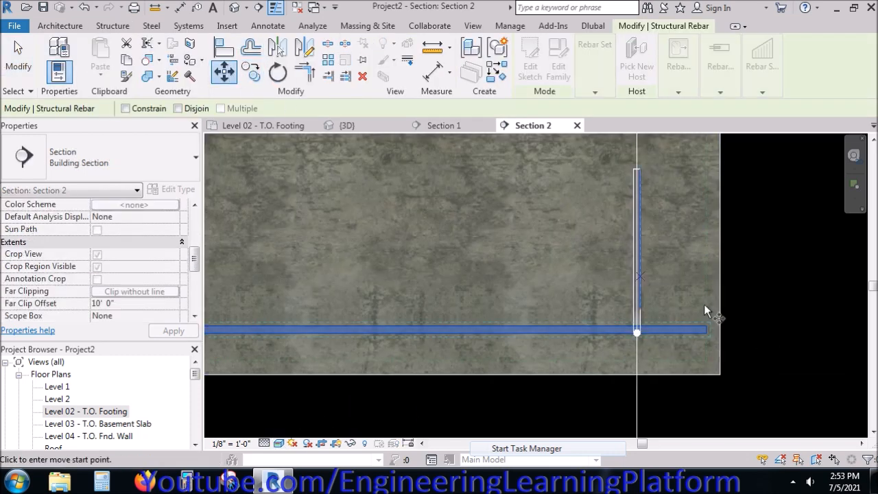
pyautogui.scroll(5, 621, 334)
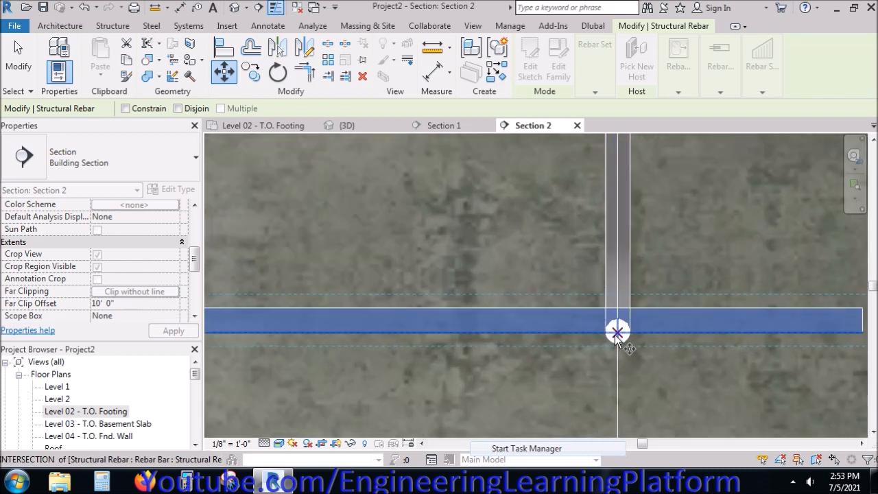
pyautogui.click(618, 332)
pyautogui.click(618, 321)
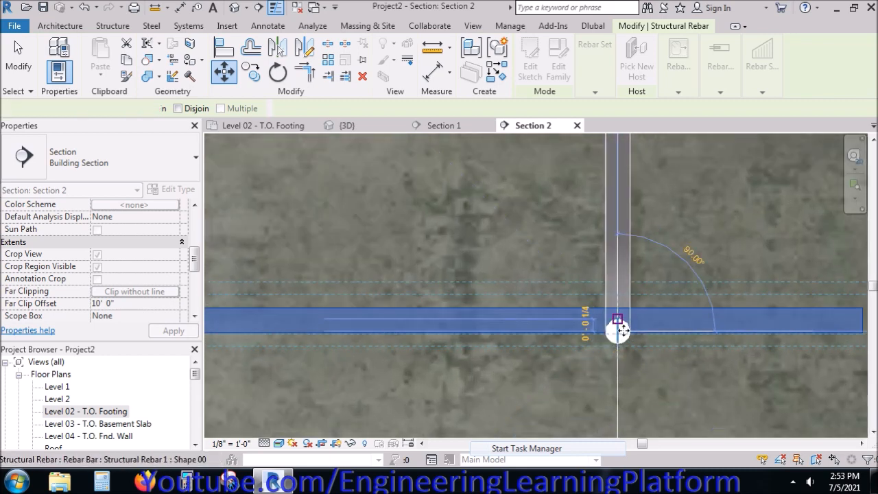
pyautogui.click(655, 361)
pyautogui.scroll(-3, 654, 361)
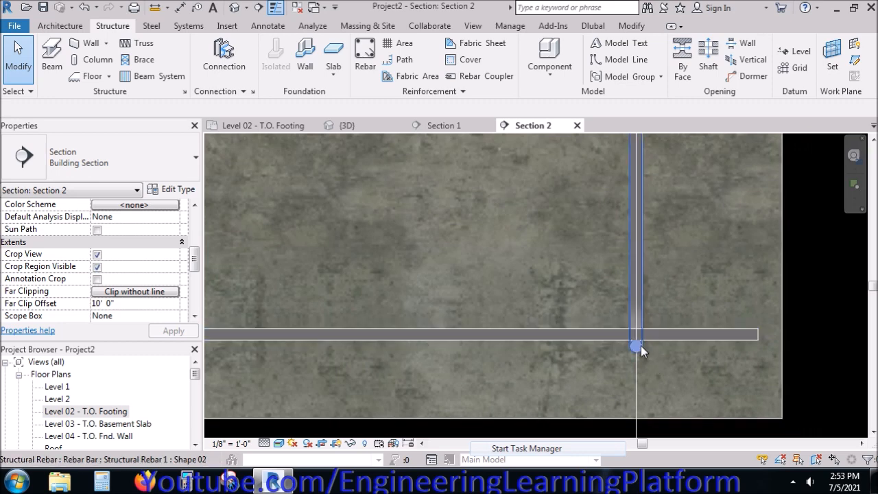
# Select the hooked transverse bar in Section 2 and change its rebar set layout to Number with Spacing
pyautogui.click(638, 349)
pyautogui.scroll(-3, 698, 404)
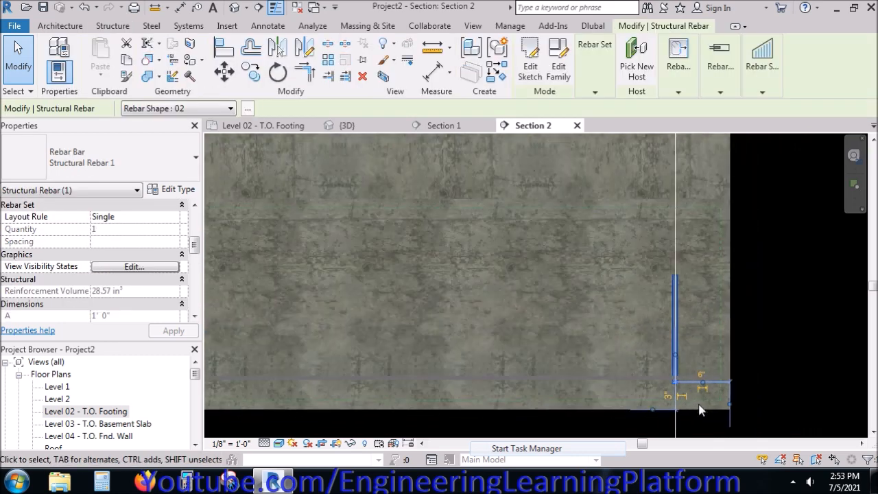
pyautogui.scroll(-5, 698, 409)
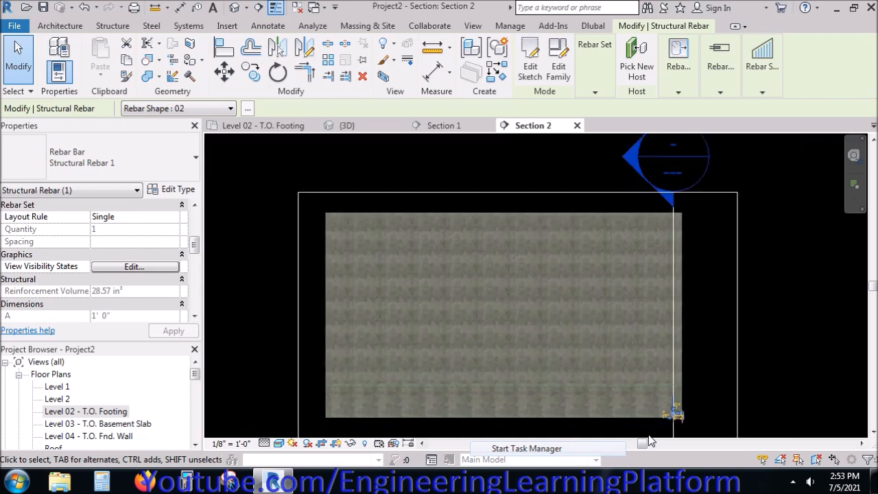
pyautogui.scroll(6, 660, 411)
pyautogui.moveTo(658, 417); pyautogui.dragTo(662, 350, button='middle')
pyautogui.scroll(-2, 689, 377)
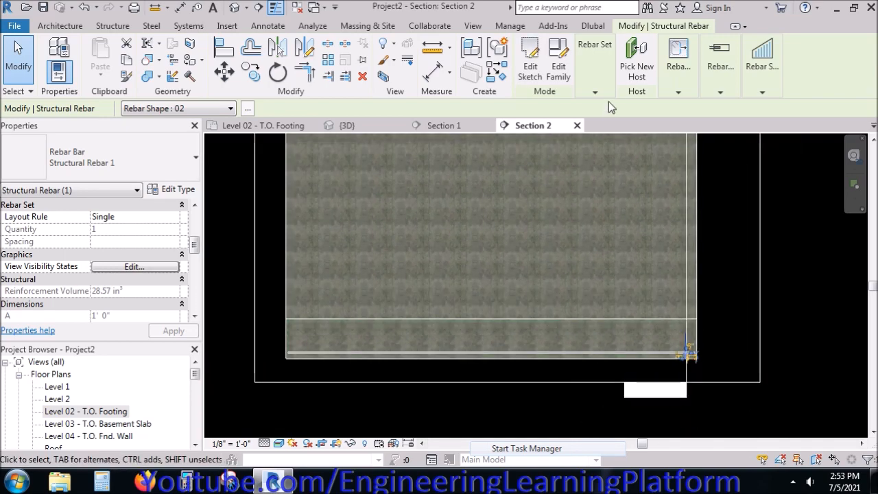
pyautogui.click(595, 69)
pyautogui.click(669, 107)
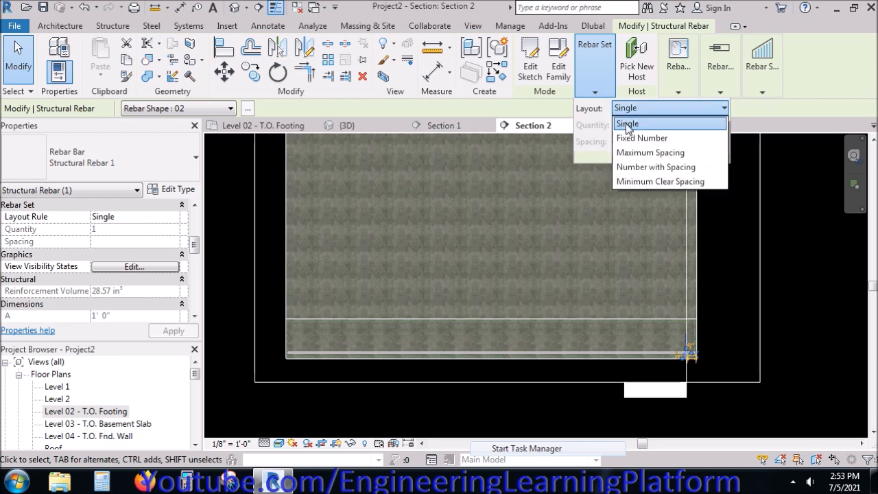
pyautogui.click(642, 172)
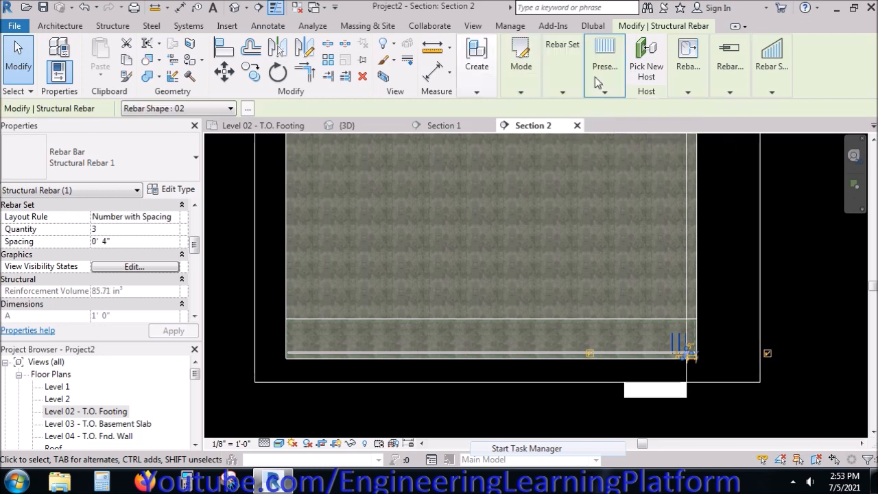
# Set the hooked rebar set's spacing to 0' 6" and try quantities of 30 and 40 before settling on 39 bars
pyautogui.moveTo(509, 91)
pyautogui.moveTo(598, 91)
pyautogui.moveTo(681, 87)
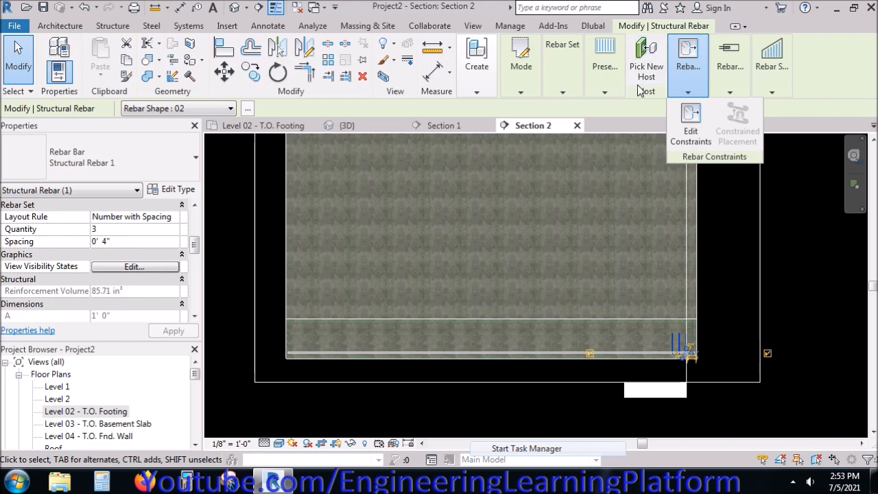
pyautogui.moveTo(559, 96)
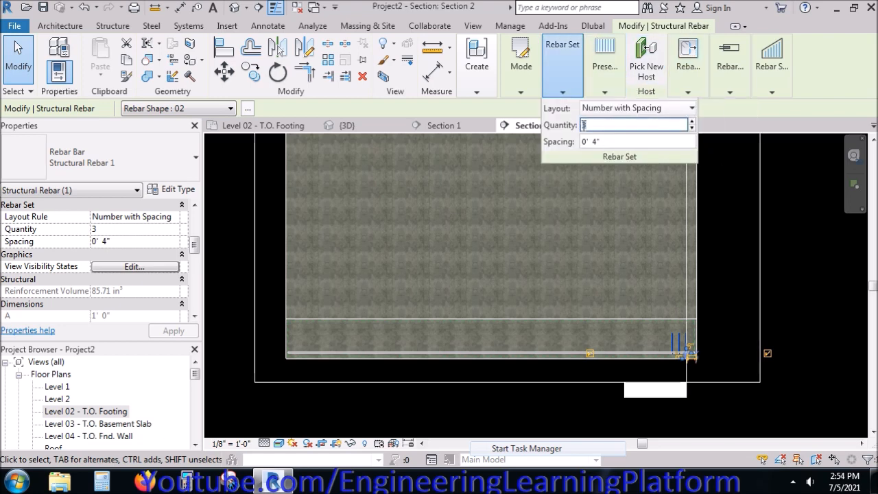
pyautogui.press('Return')
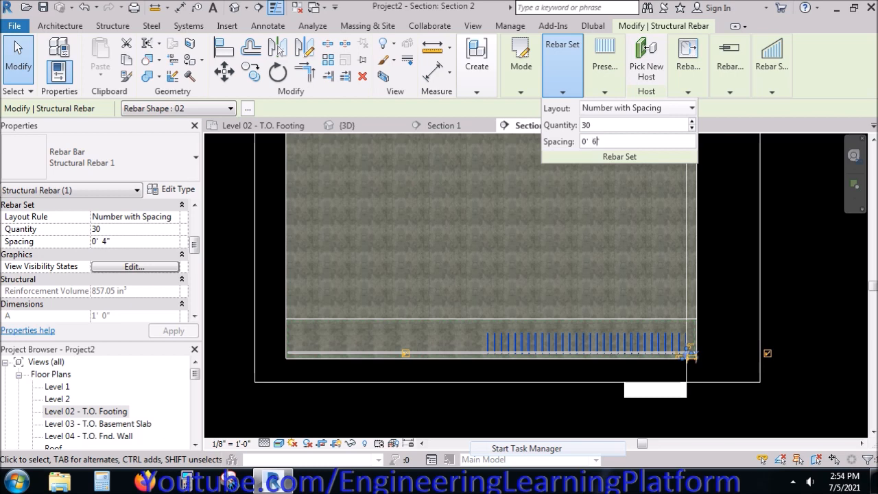
pyautogui.write("0' 6")
pyautogui.press('Return')
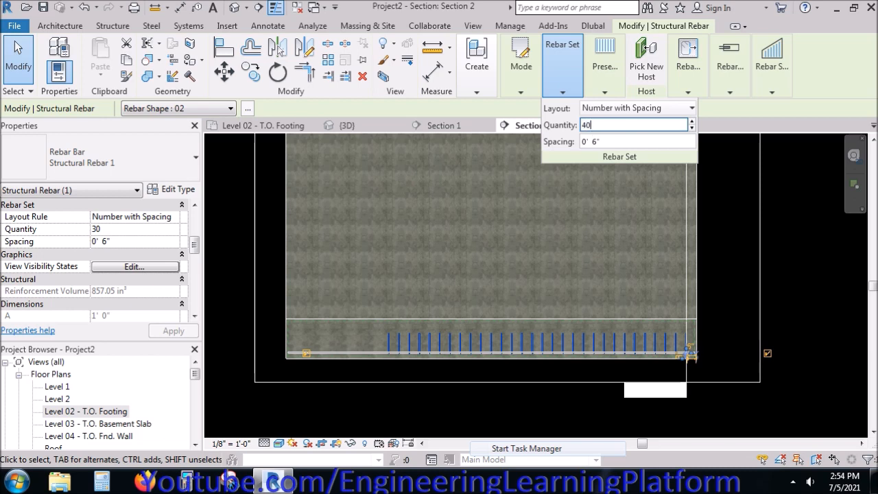
pyautogui.write('40')
pyautogui.press('Return')
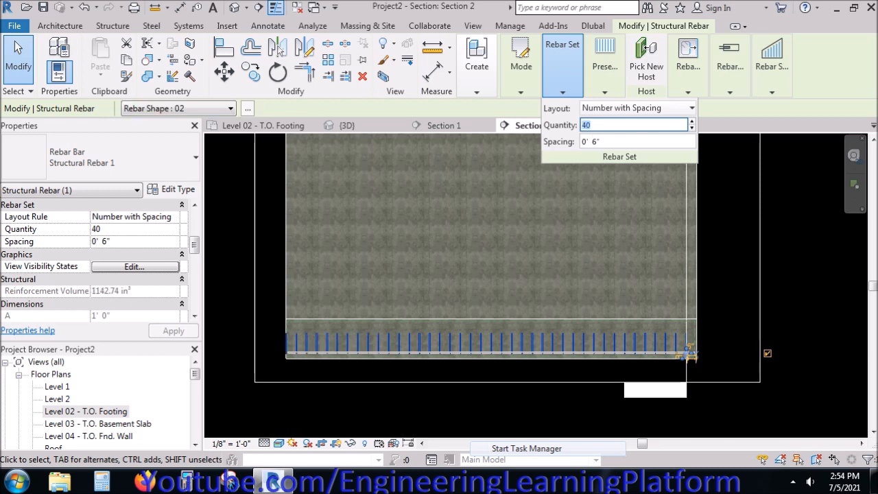
pyautogui.press('Return')
pyautogui.click(569, 366)
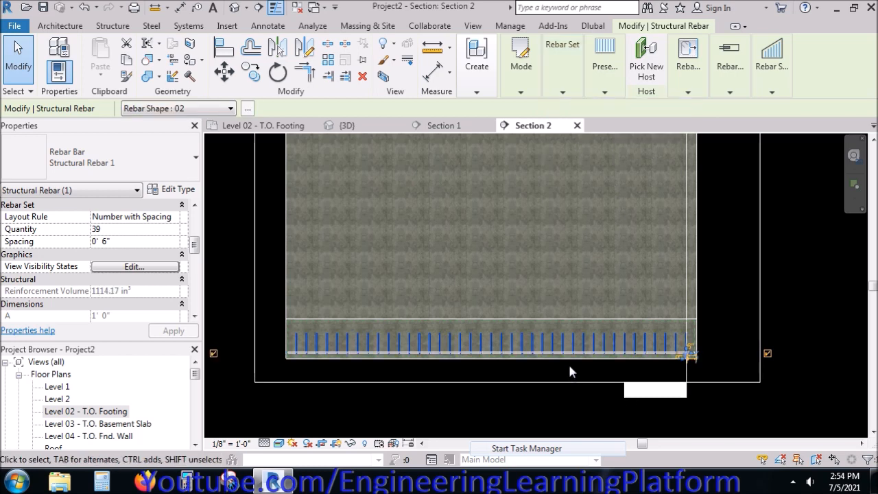
# Move the hooked rebar set horizontally about 3" toward the footing's nearer end, past the section line
pyautogui.scroll(2, 675, 351)
pyautogui.scroll(-1, 679, 336)
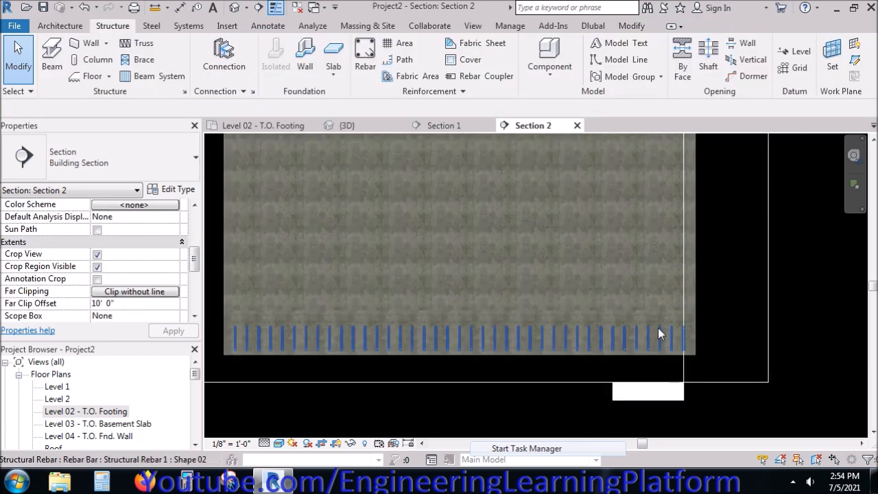
pyautogui.click(659, 335)
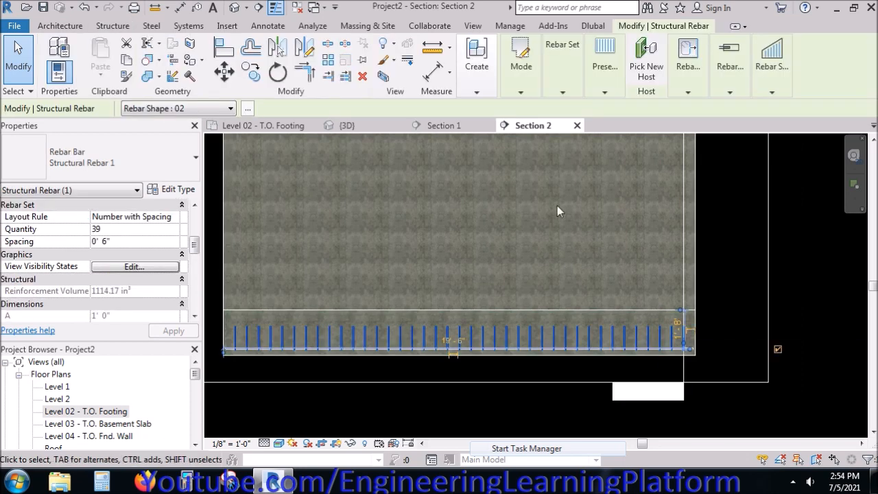
pyautogui.click(223, 72)
pyautogui.scroll(2, 687, 352)
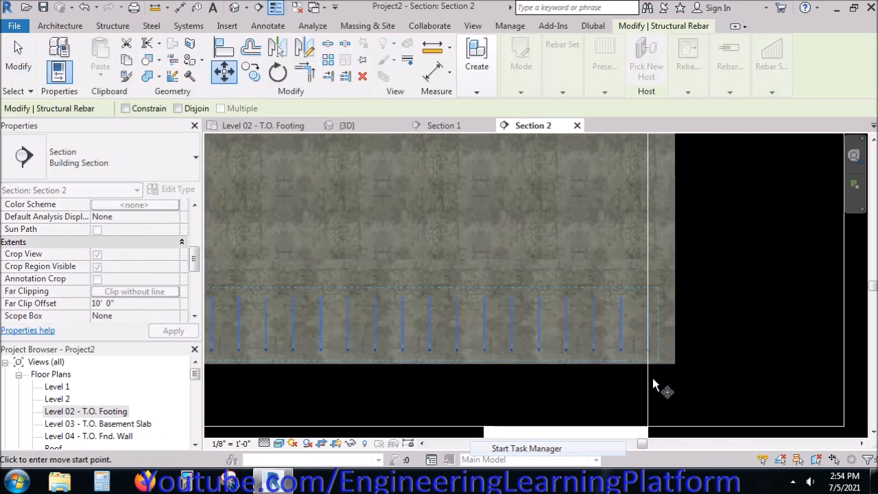
pyautogui.click(652, 391)
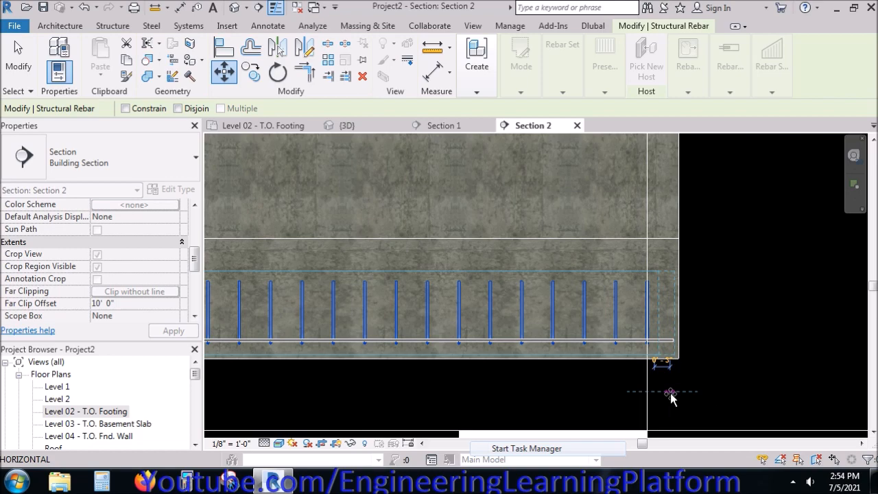
pyautogui.click(670, 393)
pyautogui.click(720, 390)
pyautogui.scroll(-1, 720, 390)
pyautogui.scroll(-1, 721, 400)
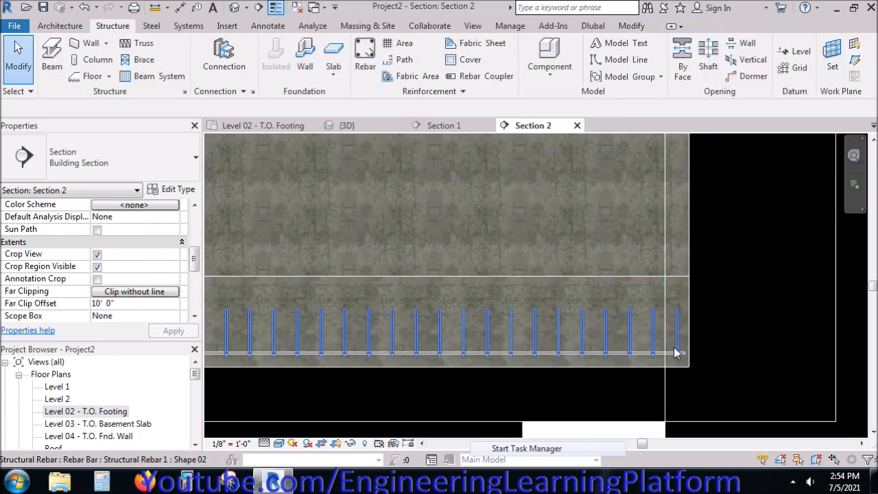
# Increase the hooked rebar set's quantity to 40 bars so it spans the full footing length
pyautogui.click(674, 348)
pyautogui.scroll(-3, 737, 359)
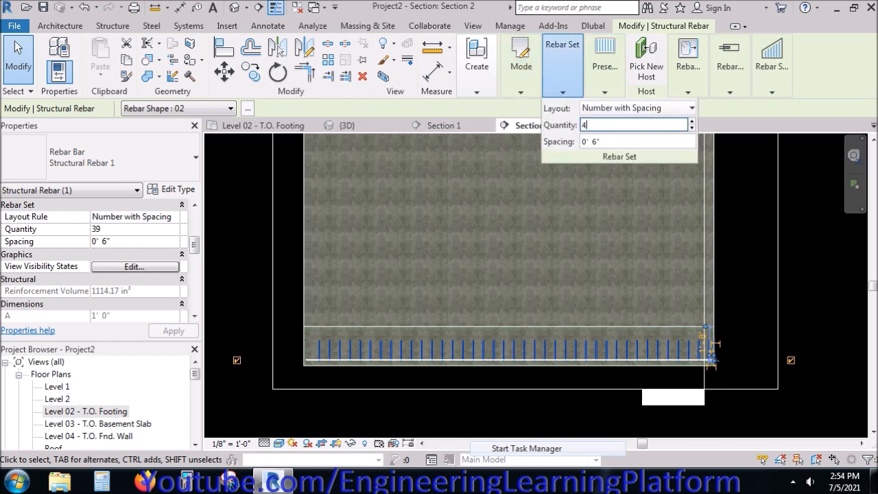
pyautogui.click(775, 255)
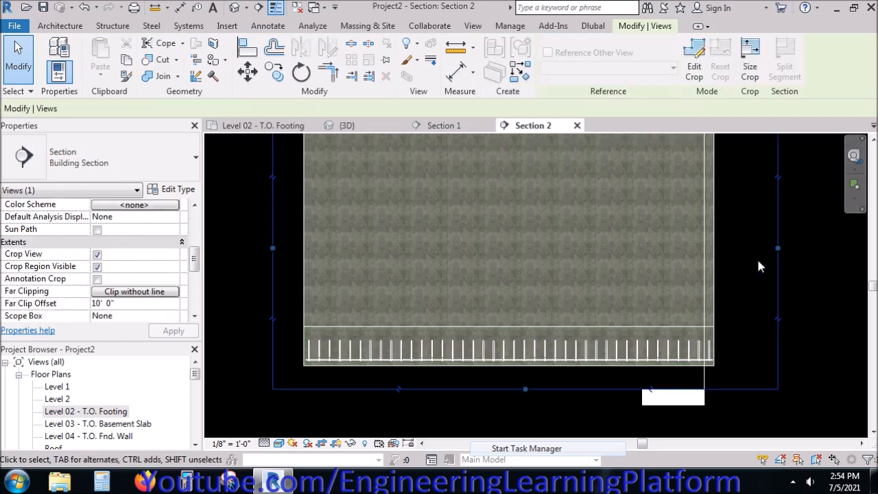
pyautogui.click(722, 271)
pyautogui.click(698, 347)
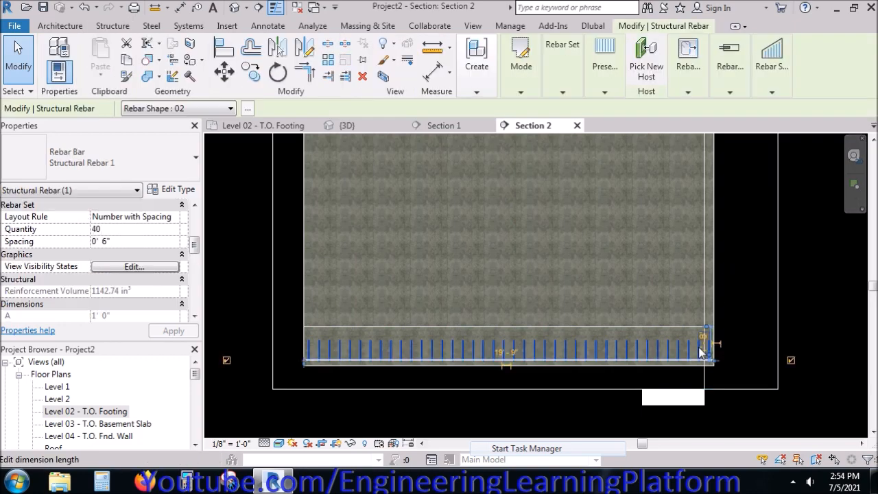
pyautogui.click(746, 303)
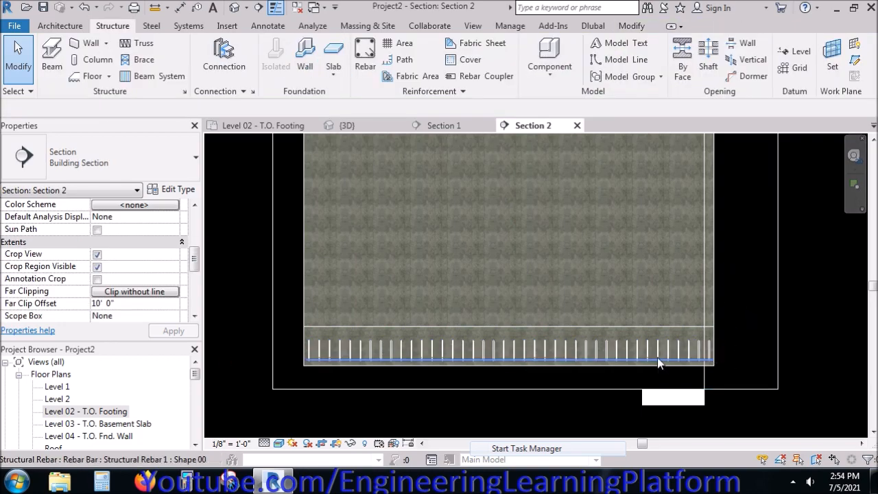
# Switch to Section 1 and examine the hooked and lengthwise bars in the footing's cross-section
pyautogui.click(448, 127)
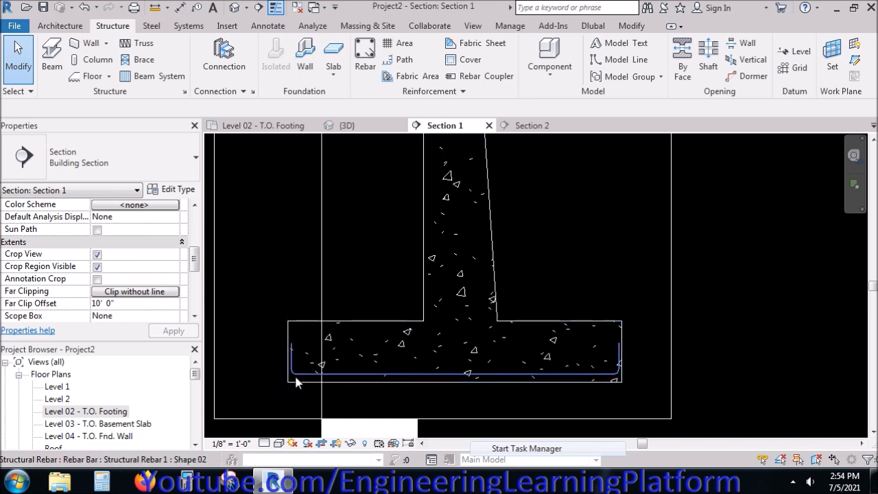
pyautogui.scroll(2, 294, 374)
pyautogui.click(264, 443)
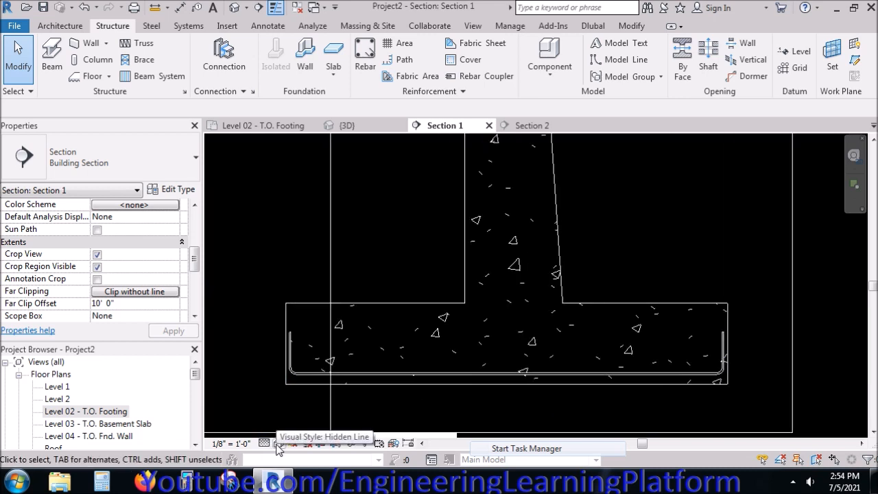
pyautogui.click(279, 443)
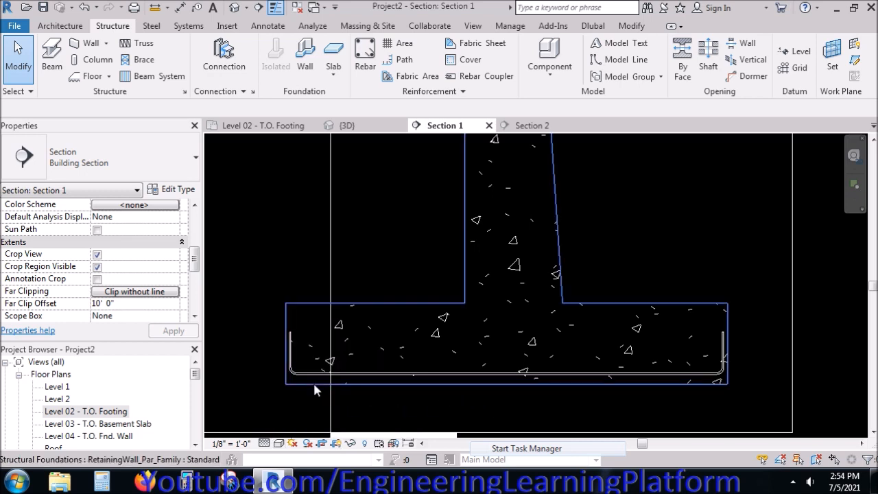
pyautogui.scroll(5, 312, 382)
pyautogui.scroll(-4, 311, 379)
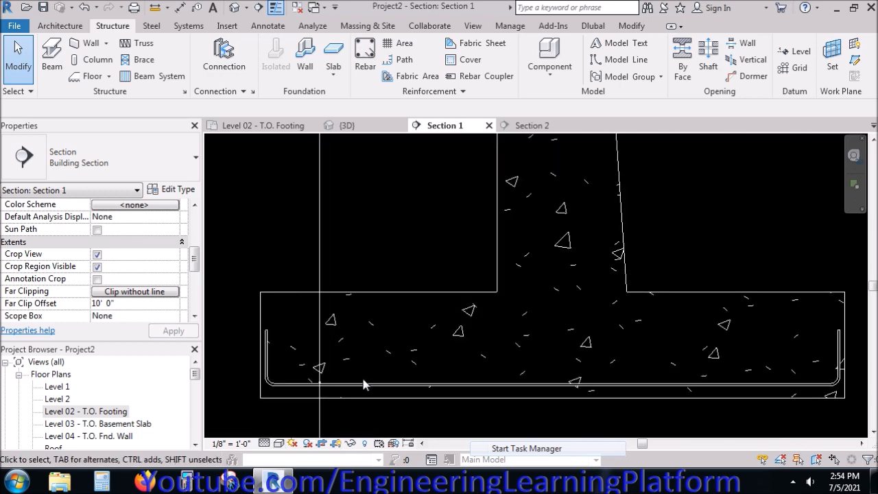
pyautogui.scroll(-1, 364, 382)
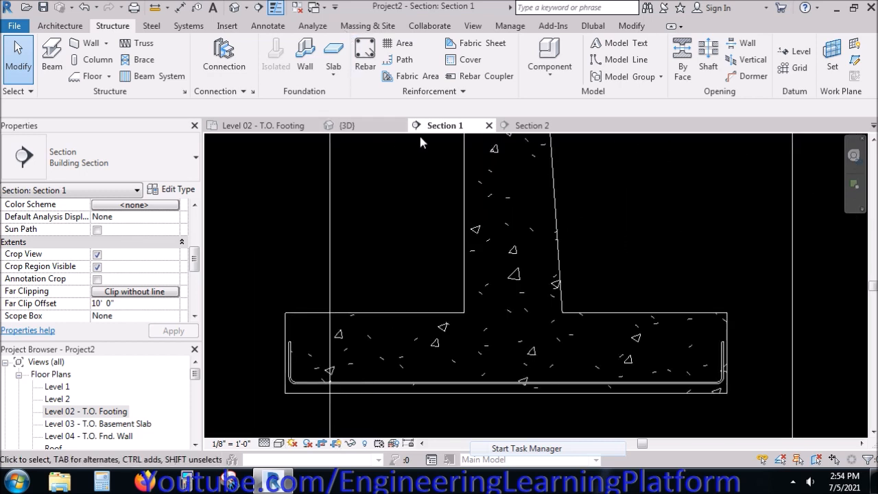
# Review the straight lengthwise bar's view visibility states in Section 2 and return to Section 1
pyautogui.click(521, 126)
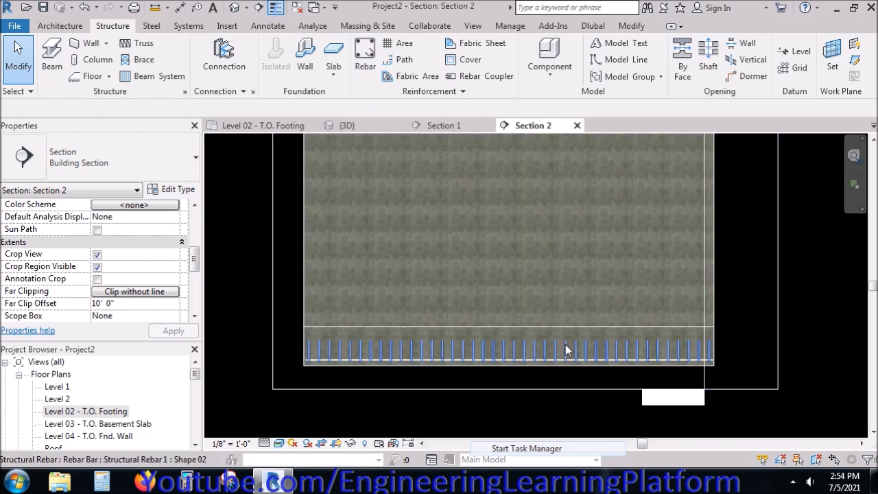
pyautogui.scroll(3, 588, 343)
pyautogui.click(589, 347)
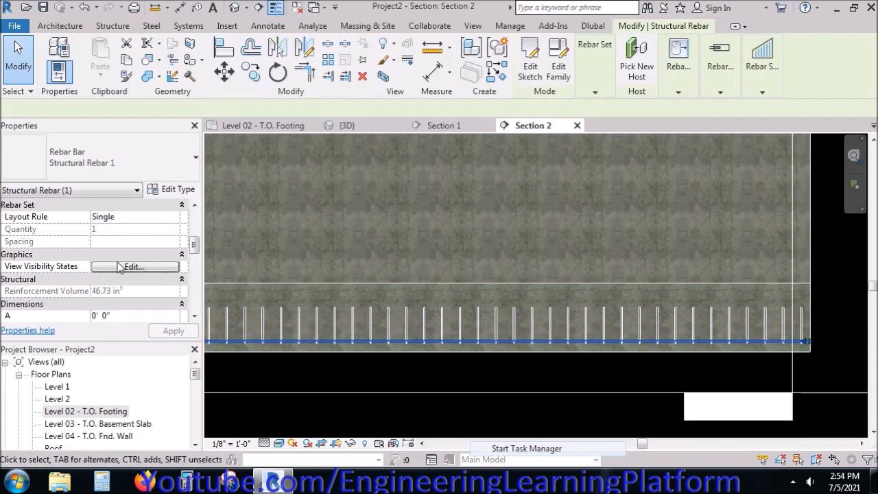
pyautogui.click(134, 266)
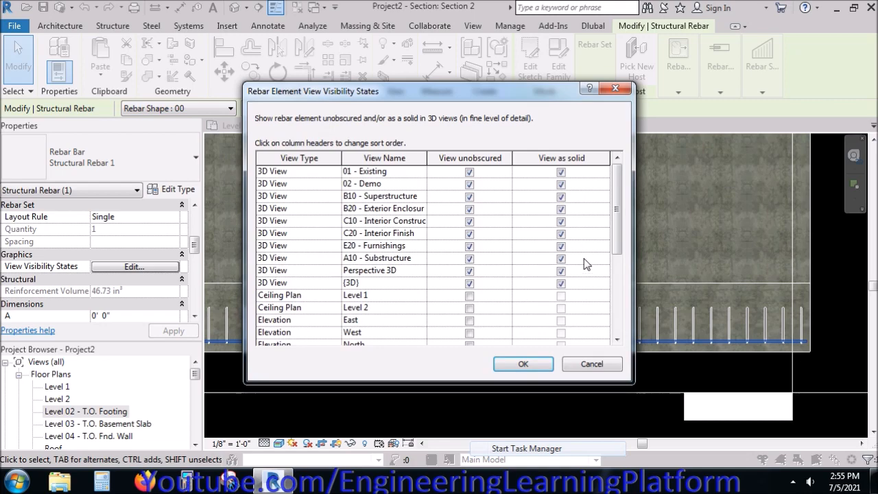
pyautogui.press('Escape')
pyautogui.press('Escape')
pyautogui.click(440, 126)
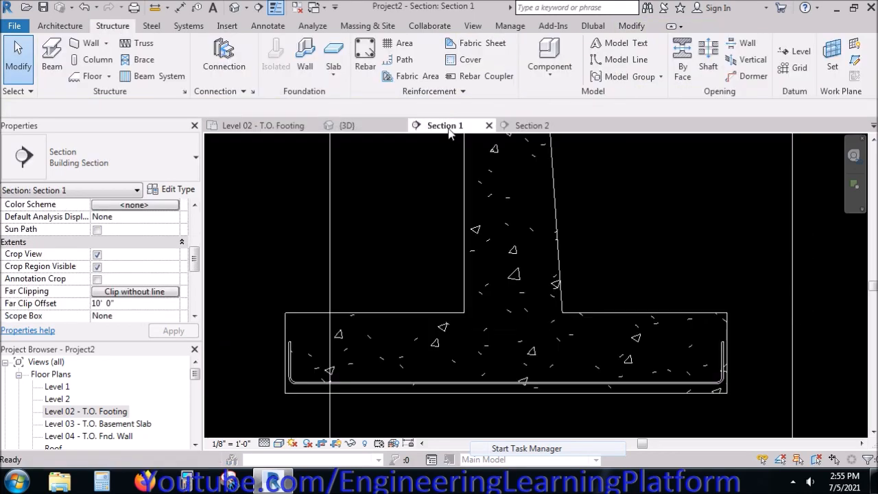
# Display Section 1 in the Realistic visual style to distinguish the bars from the footing concrete
pyautogui.click(279, 443)
pyautogui.click(303, 415)
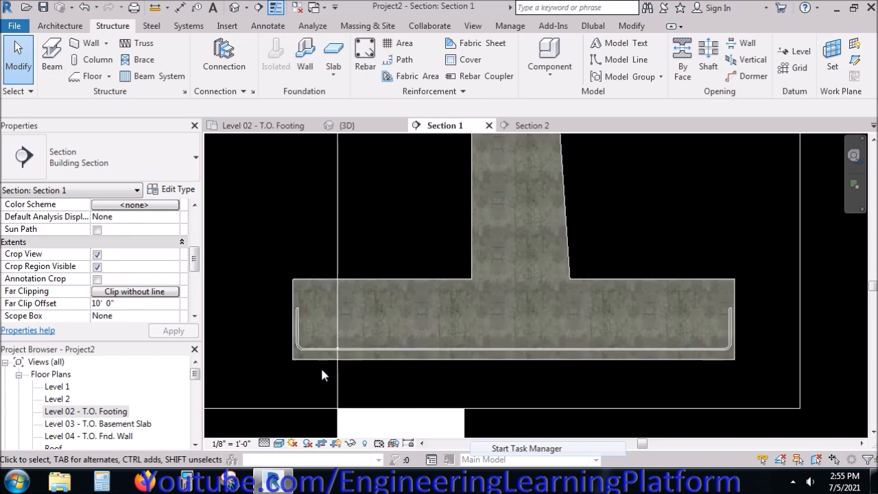
pyautogui.scroll(3, 322, 364)
pyautogui.scroll(2, 336, 347)
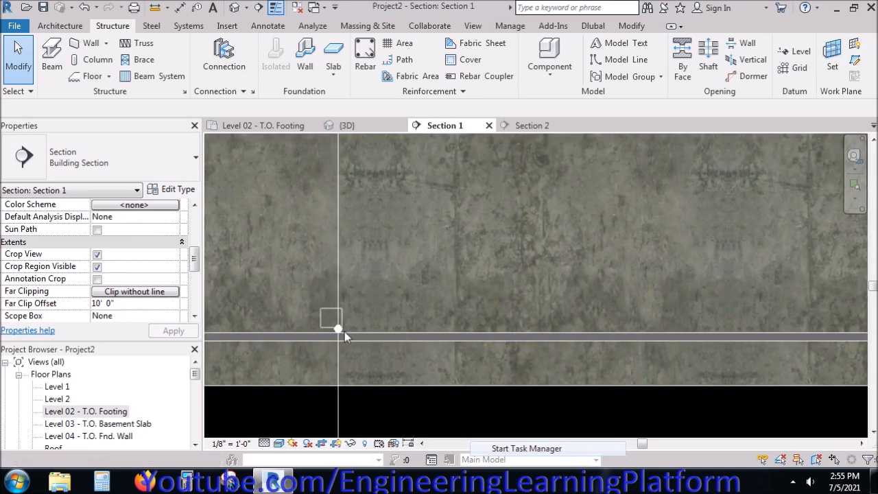
pyautogui.click(344, 332)
pyautogui.scroll(-3, 366, 356)
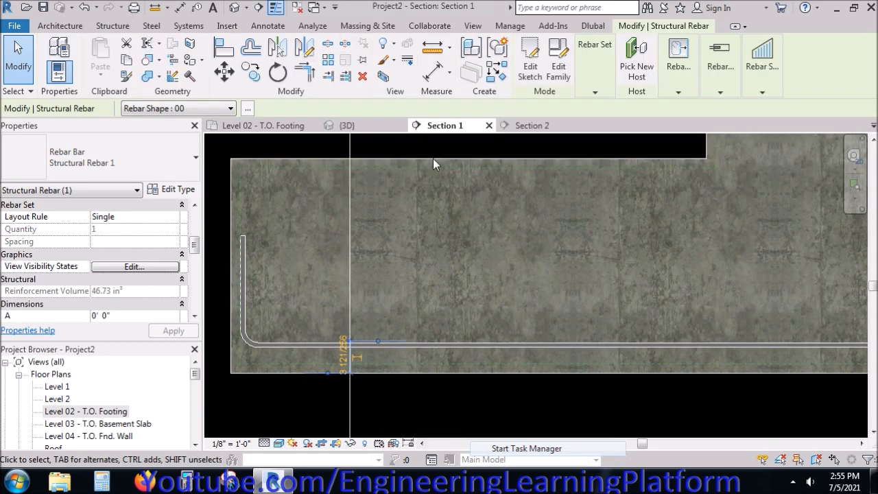
pyautogui.click(225, 71)
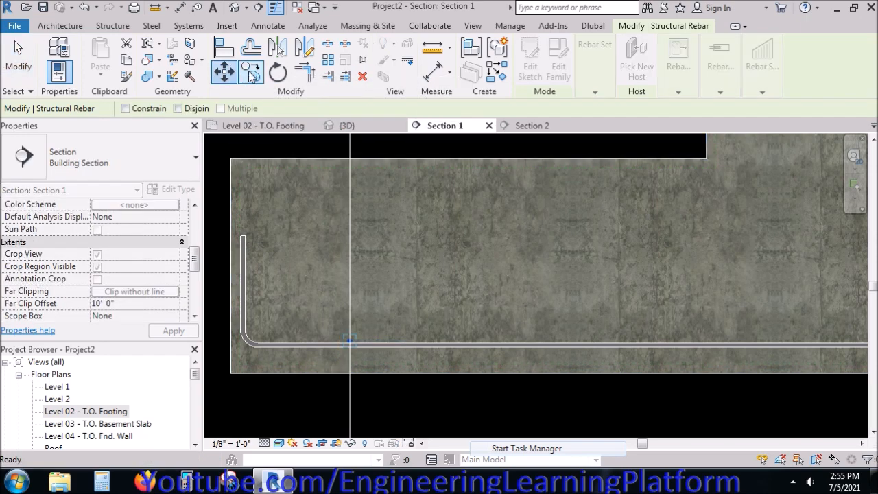
pyautogui.press('Escape')
pyautogui.scroll(2, 349, 361)
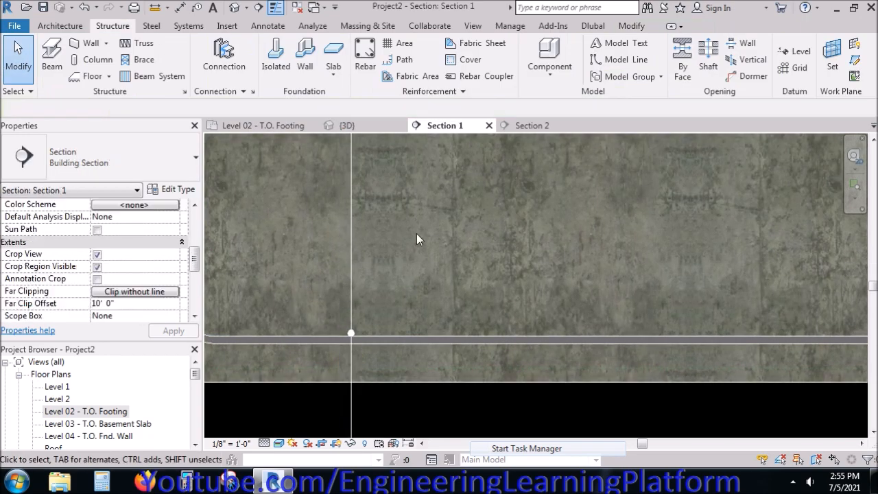
# Move the straight lengthwise bar horizontally about 9 3/4" toward the hooked bar's bend, with movement constrained
pyautogui.moveTo(307, 285); pyautogui.dragTo(412, 384)
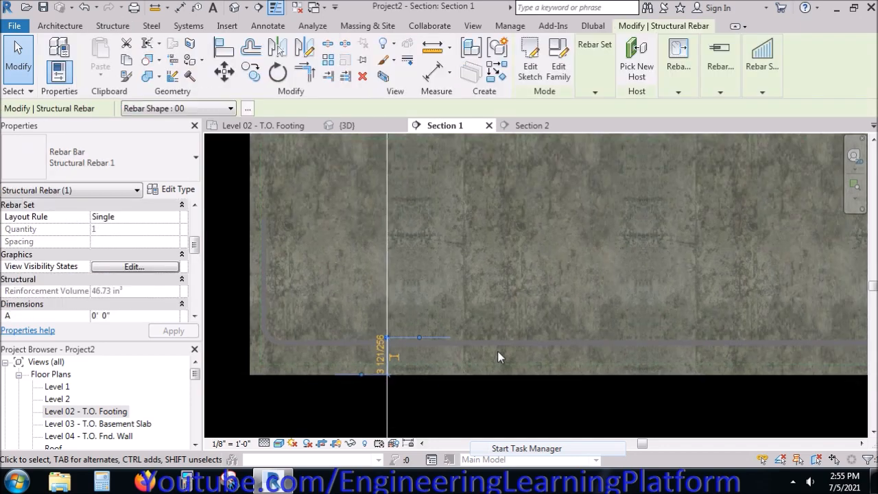
pyautogui.click(224, 71)
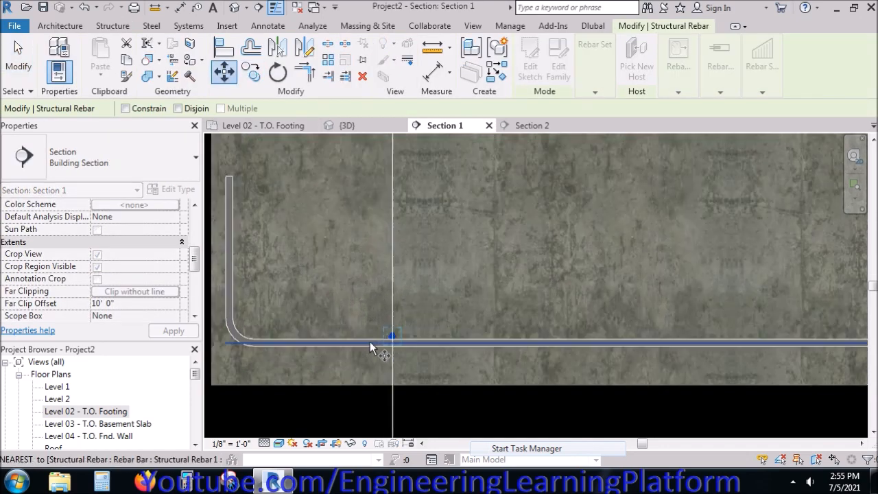
pyautogui.scroll(5, 398, 336)
pyautogui.click(397, 329)
pyautogui.scroll(-3, 638, 315)
pyautogui.click(153, 110)
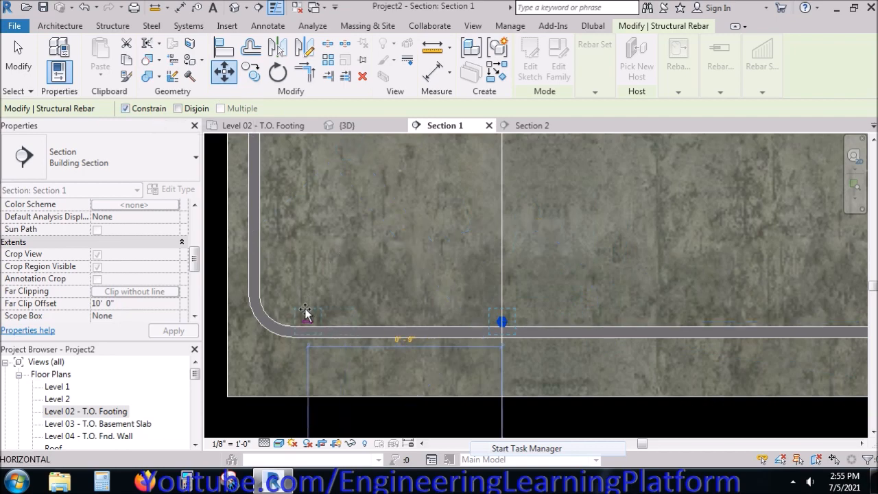
pyautogui.scroll(2, 302, 317)
pyautogui.click(287, 330)
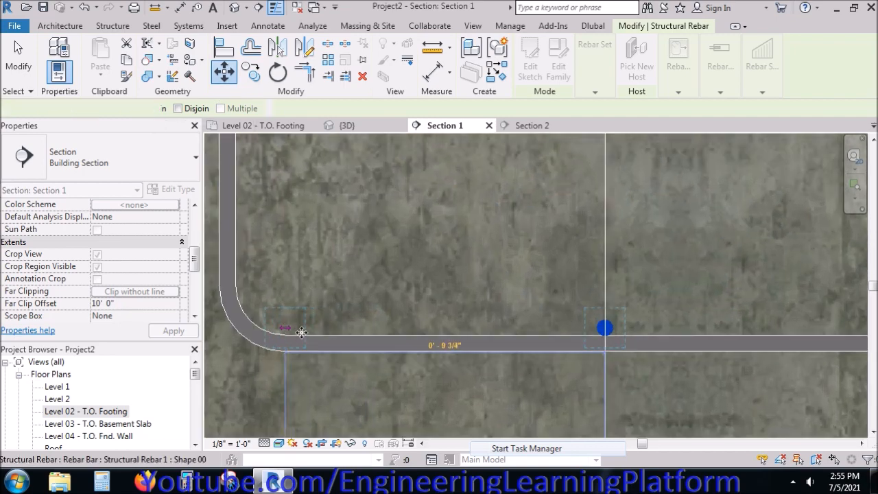
pyautogui.press('Escape')
# Review the hooked rebar set's view visibility states for unobscured and solid display
pyautogui.click(351, 342)
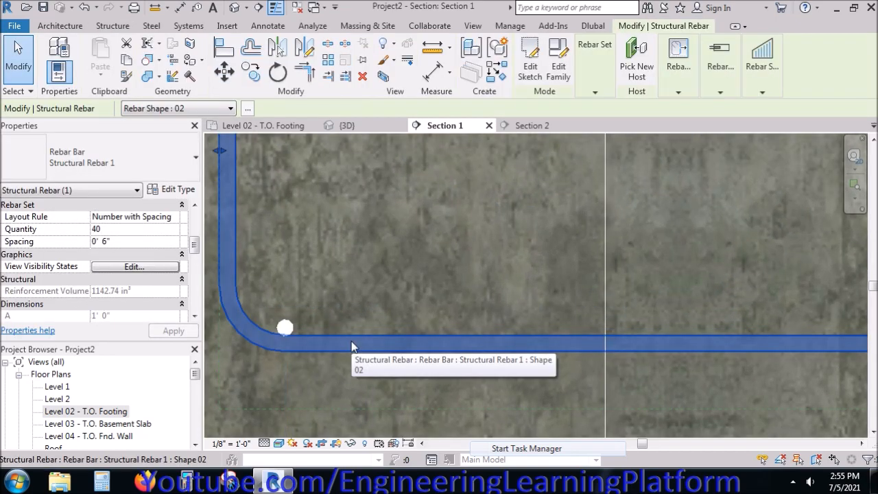
pyautogui.click(133, 269)
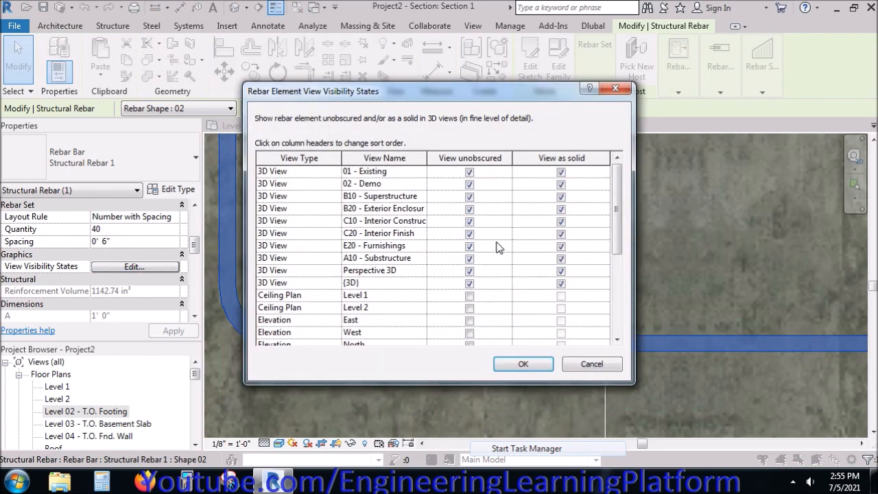
pyautogui.click(521, 363)
pyautogui.press('Escape')
pyautogui.click(372, 335)
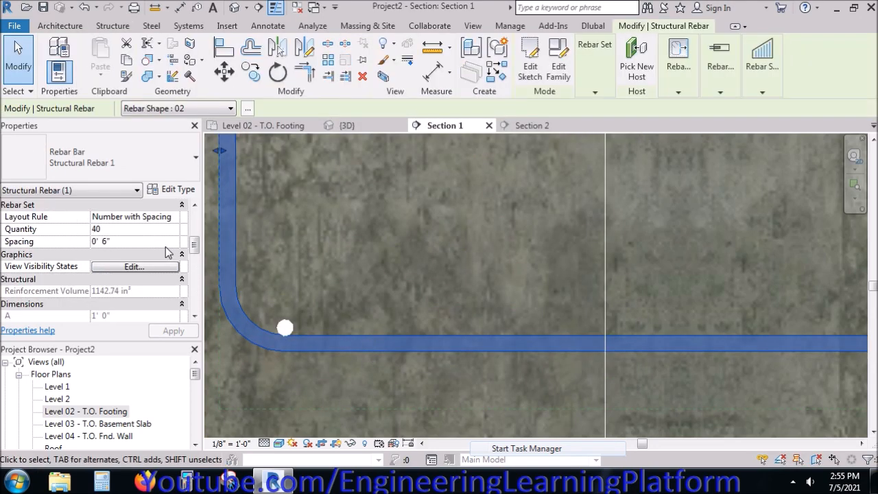
pyautogui.click(134, 267)
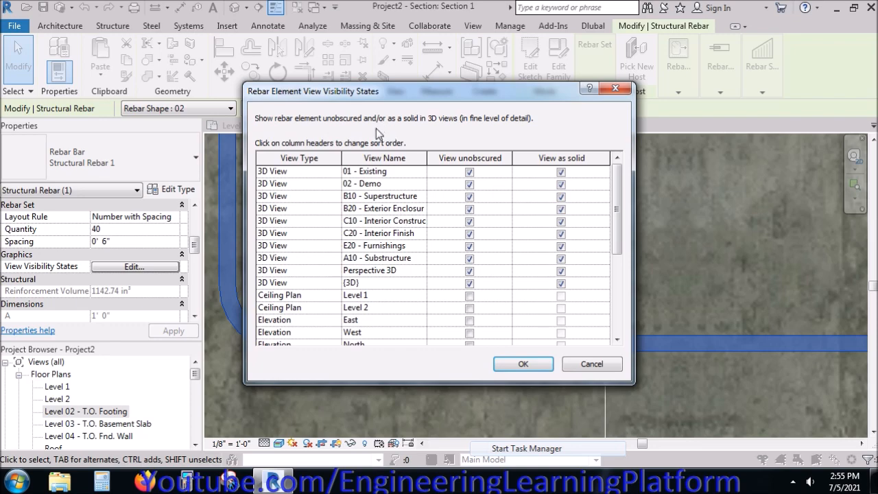
pyautogui.press('Return')
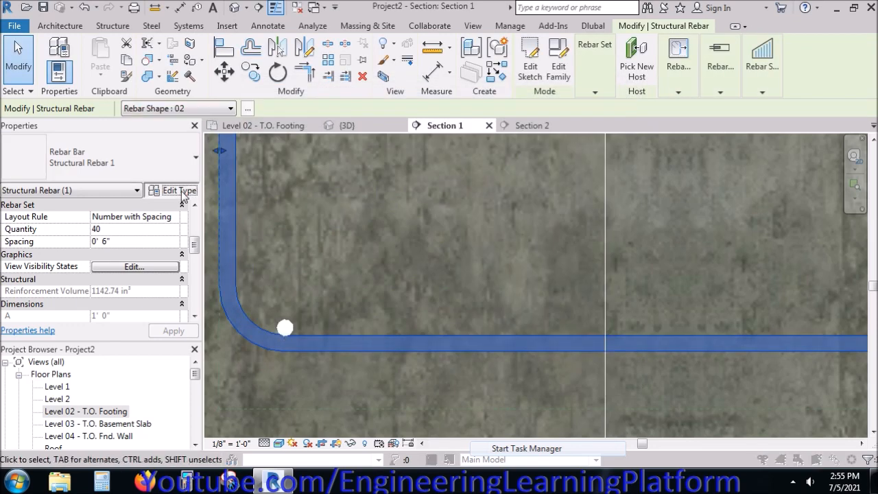
# Set the Maximum Bend Radius of the Structural Rebar 1 type to 30' 0"
pyautogui.click(180, 190)
pyautogui.moveTo(135, 15); pyautogui.dragTo(488, 23)
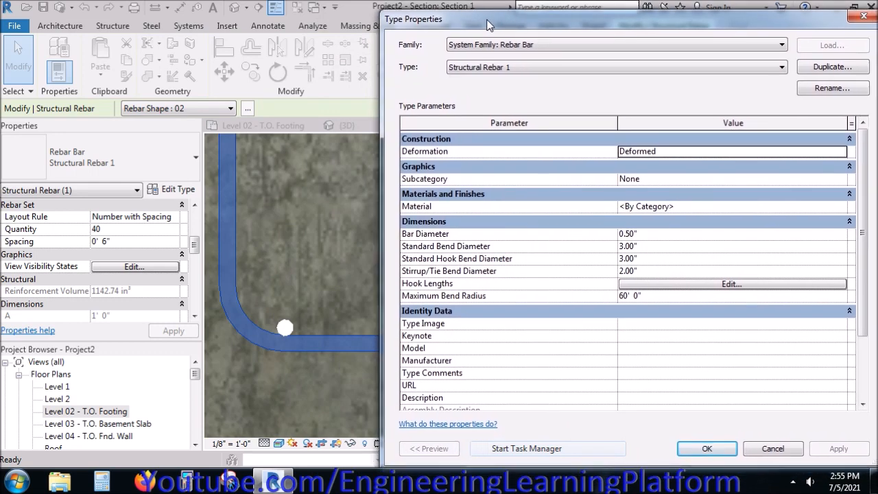
pyautogui.click(628, 295)
pyautogui.click(628, 296)
pyautogui.press('BackSpace')
pyautogui.press('BackSpace')
pyautogui.write('30')
pyautogui.click(837, 451)
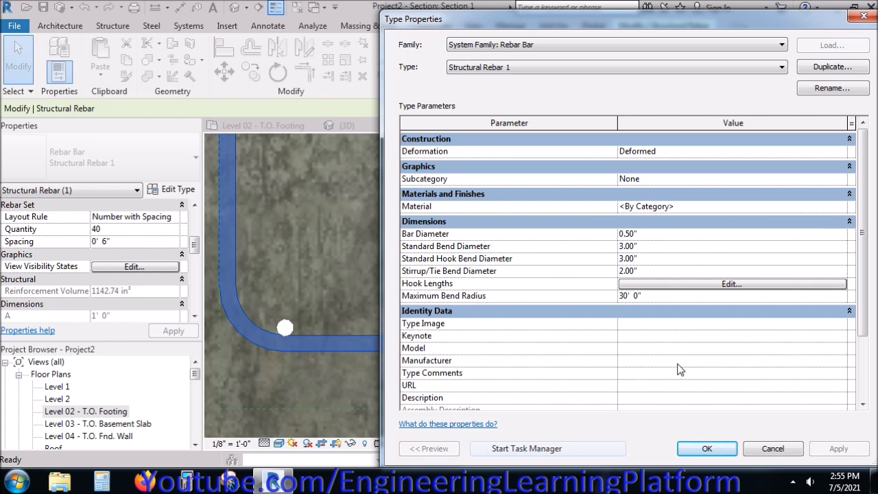
# Set the Standard Bend, Standard Hook Bend and Stirrup/Tie Bend Diameters of Structural Rebar 1 to 1.00"
pyautogui.write('1')
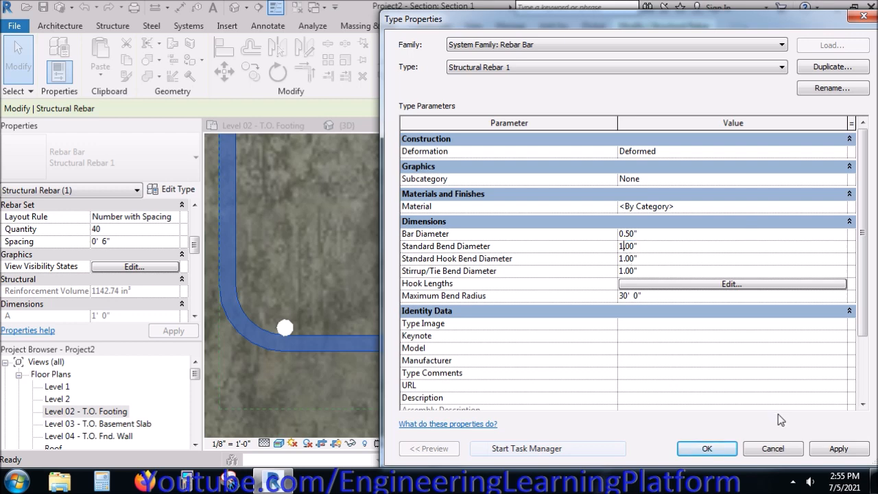
pyautogui.click(820, 453)
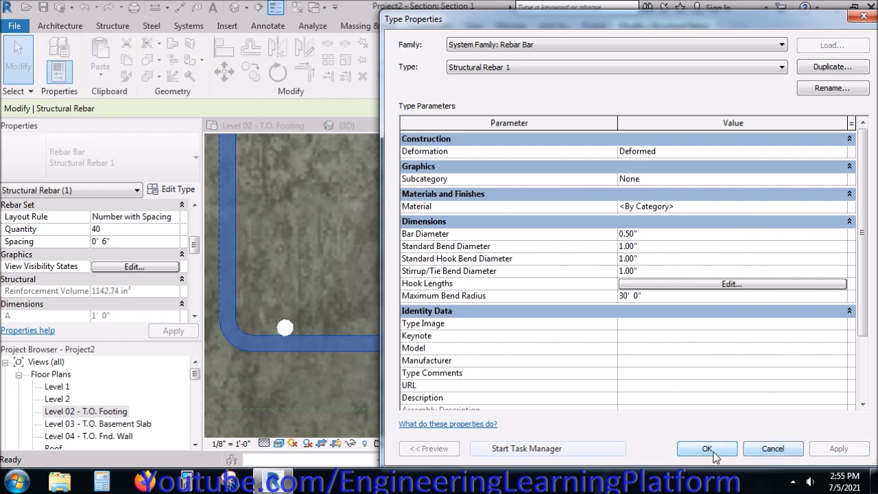
pyautogui.click(714, 455)
pyautogui.press('Escape')
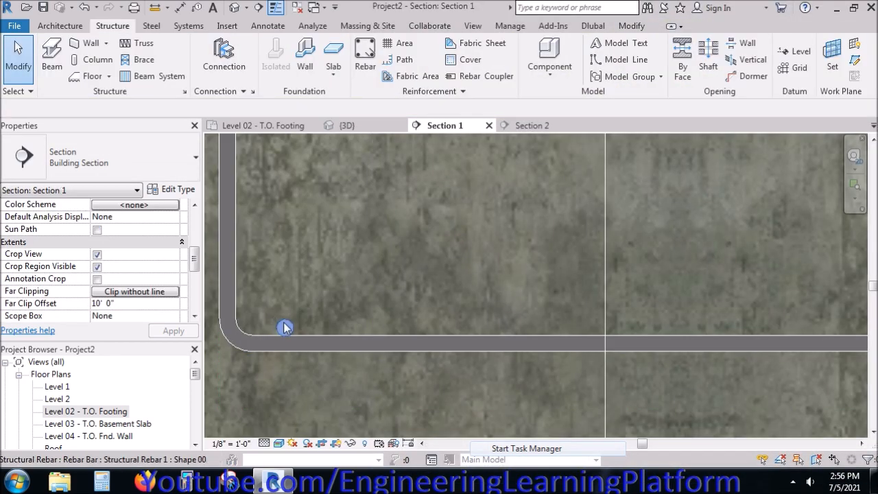
# Move the straight lengthwise bar horizontally to the point where the hooked bar's bend meets its flat run
pyautogui.click(285, 328)
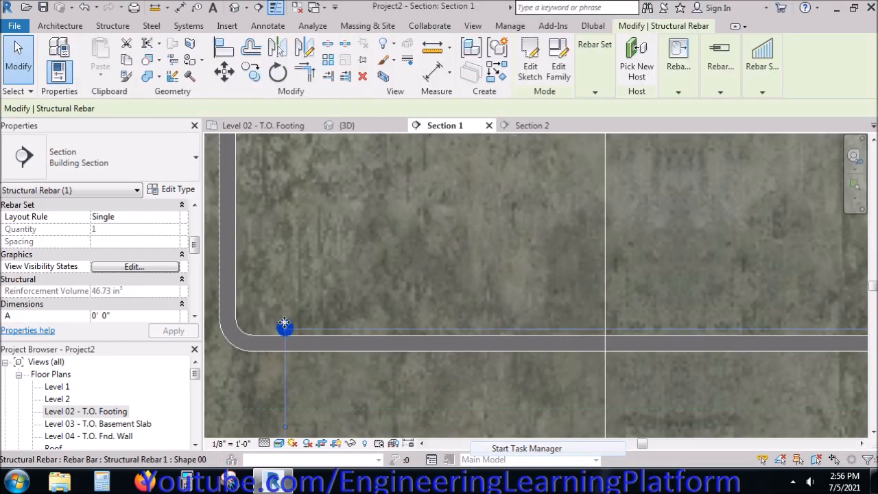
pyautogui.click(224, 72)
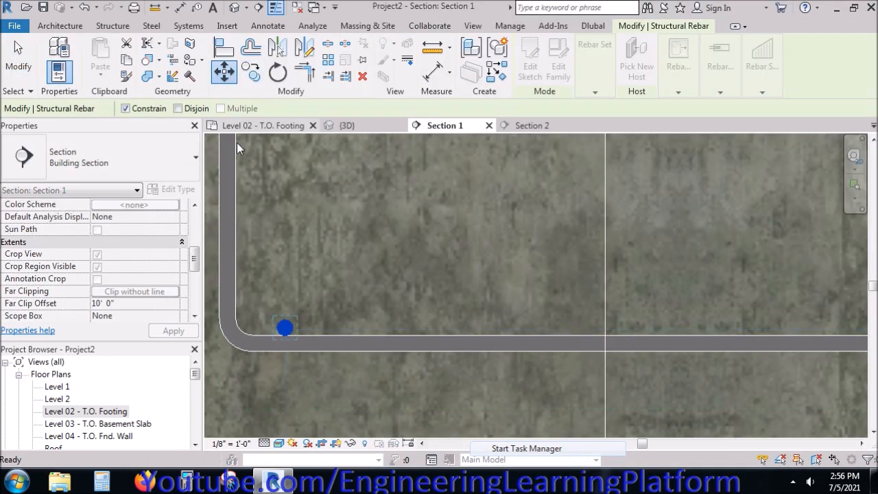
pyautogui.click(284, 329)
pyautogui.click(256, 331)
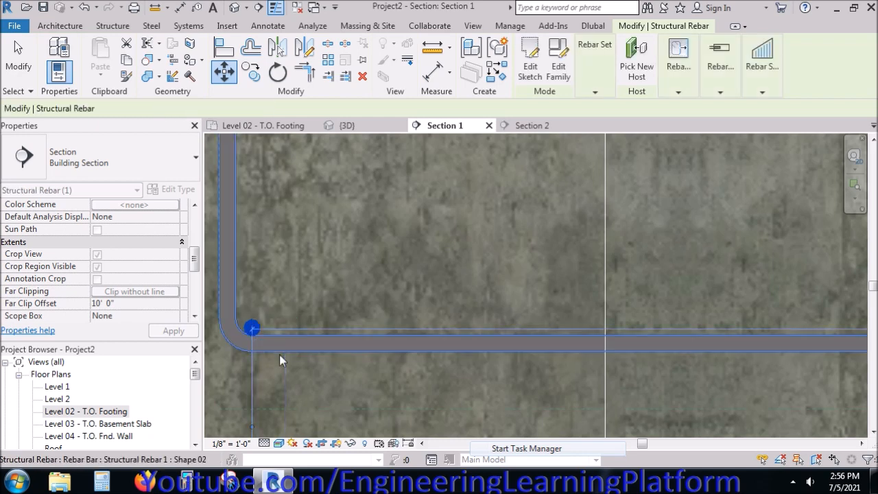
pyautogui.press('Escape')
# Try to raise the straight bar slightly so it sits tangent on the hooked bar's upper edge
pyautogui.scroll(3, 228, 327)
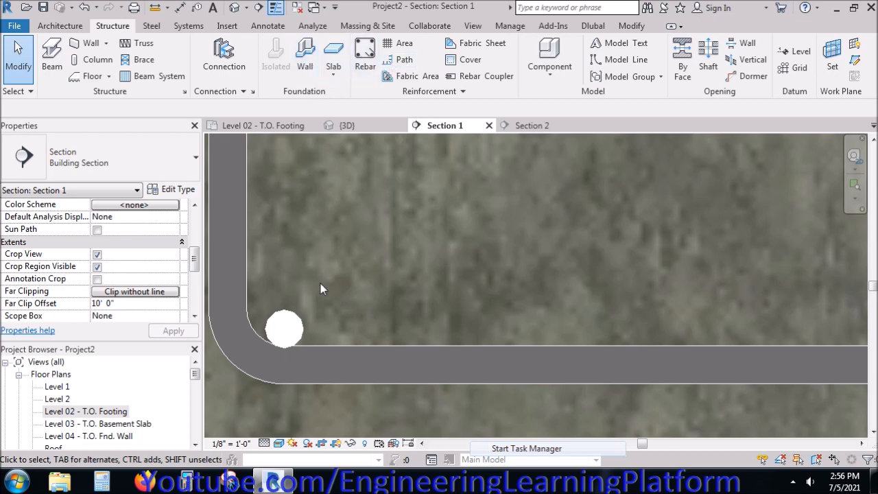
pyautogui.click(284, 329)
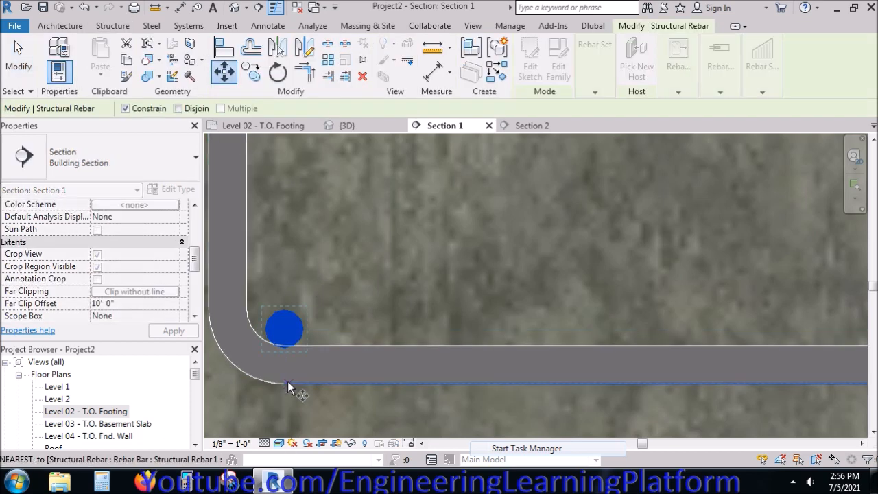
pyautogui.scroll(3, 275, 362)
pyautogui.click(296, 330)
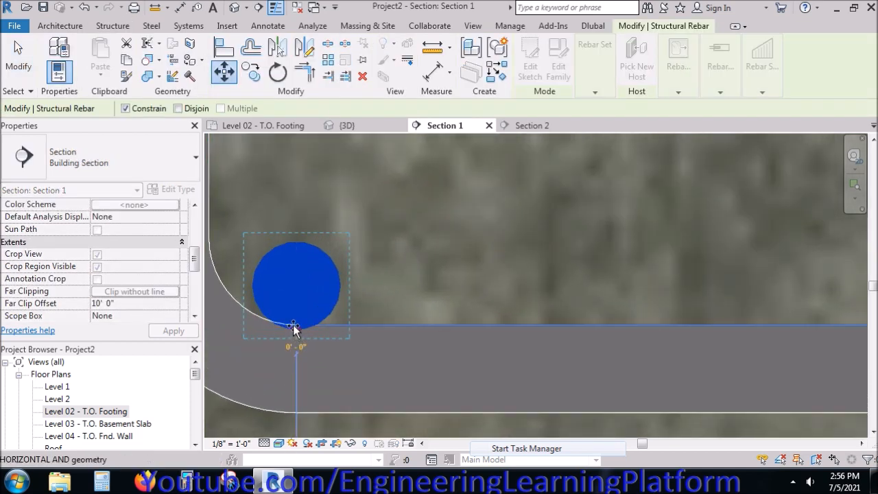
pyautogui.click(295, 319)
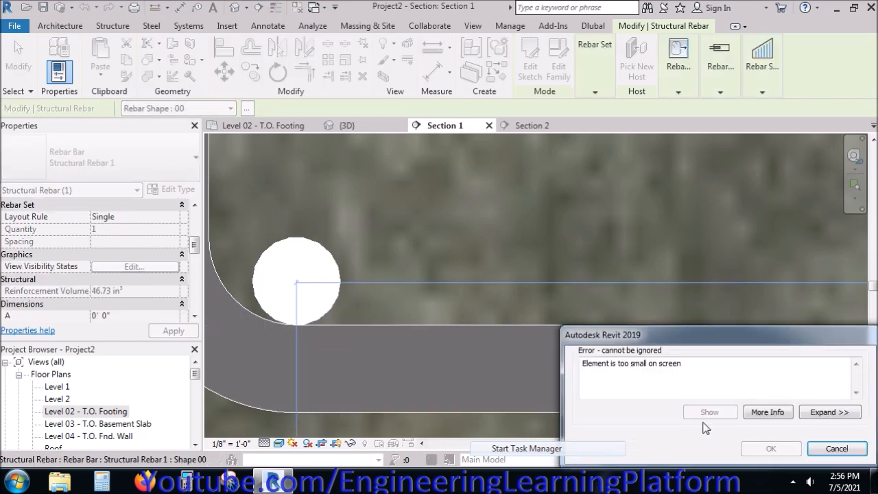
pyautogui.click(837, 448)
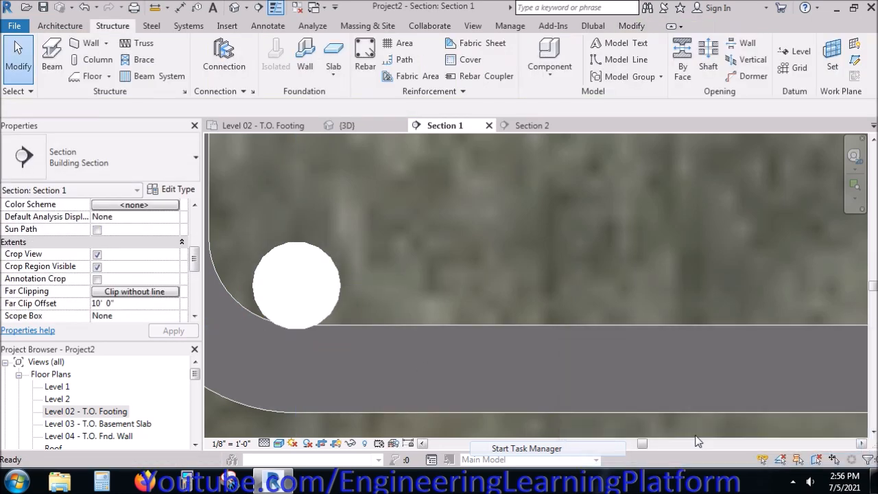
# Move the straight lengthwise bar vertically up about 1/16", clear of the hooked bar
pyautogui.click(311, 249)
pyautogui.click(224, 72)
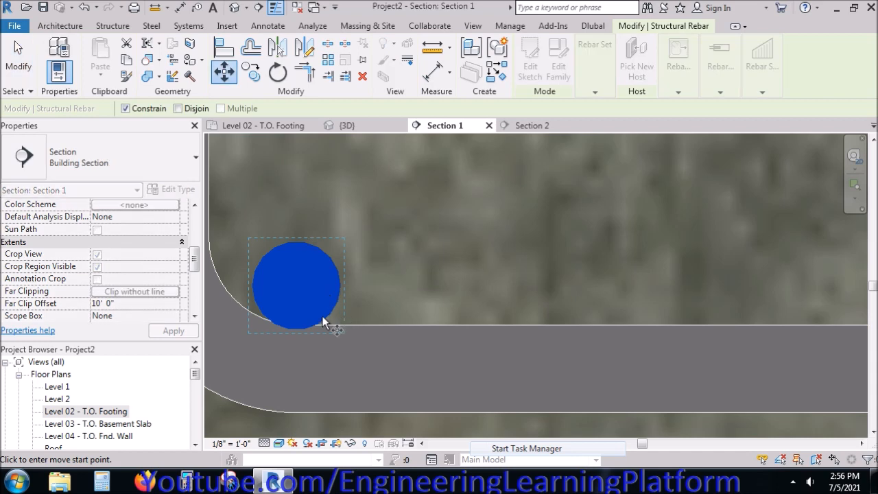
pyautogui.click(296, 330)
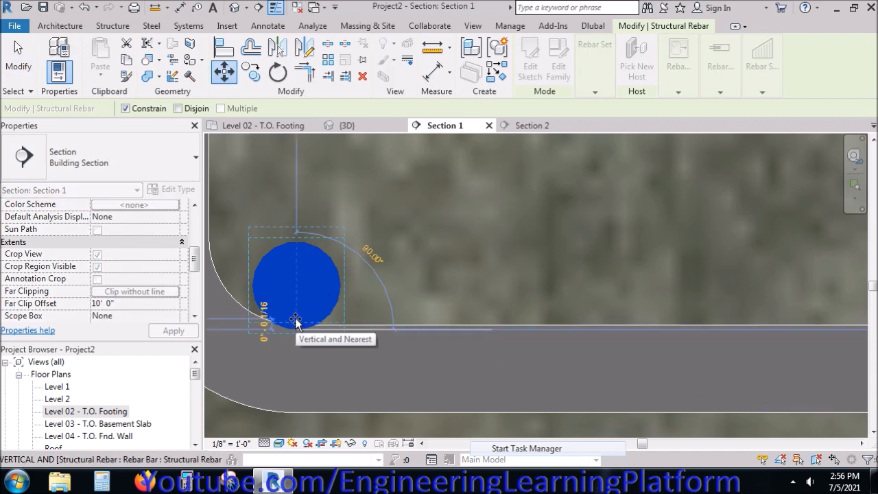
pyautogui.click(334, 379)
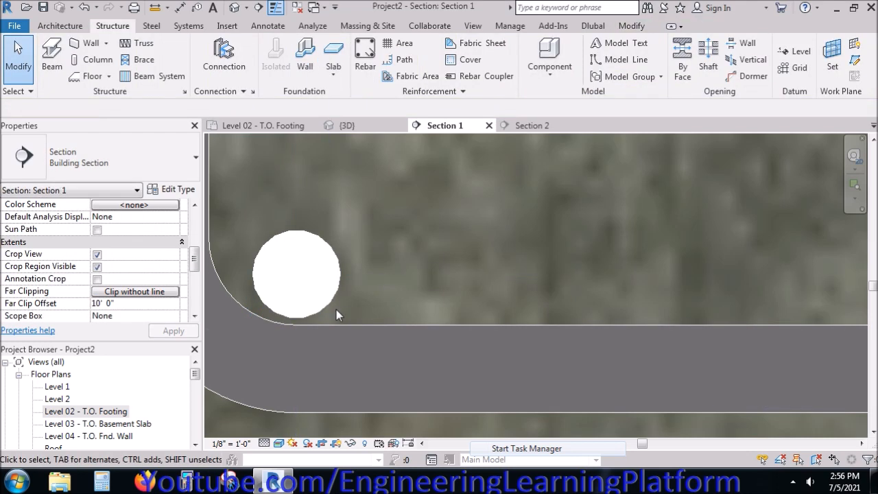
# Lower the straight lengthwise bar about 3/64" onto the hooked bar's upper edge
pyautogui.click(308, 286)
pyautogui.click(224, 71)
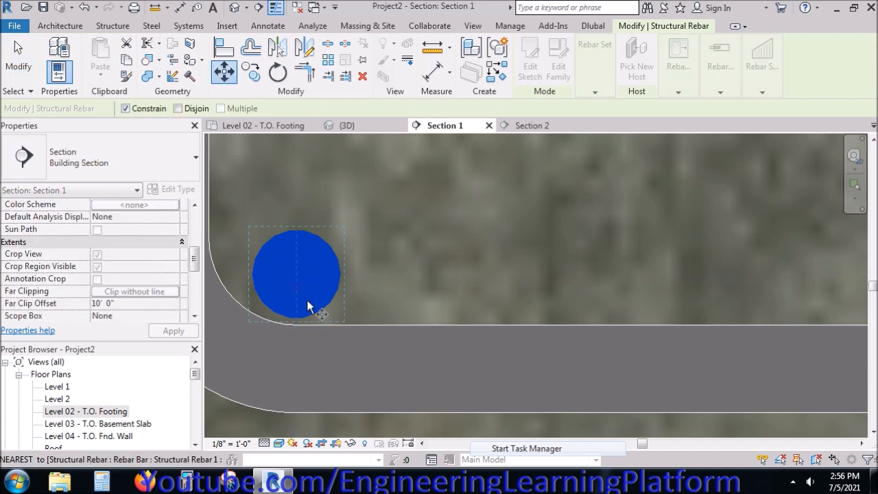
pyautogui.click(366, 283)
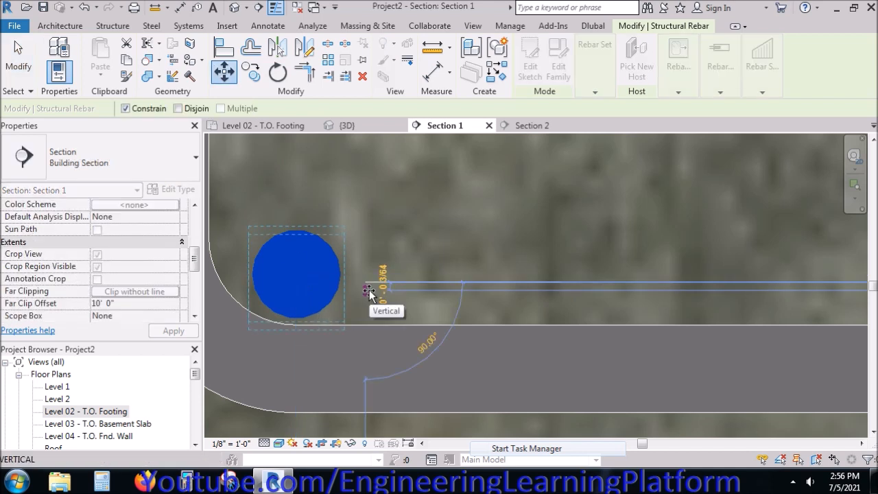
pyautogui.click(369, 291)
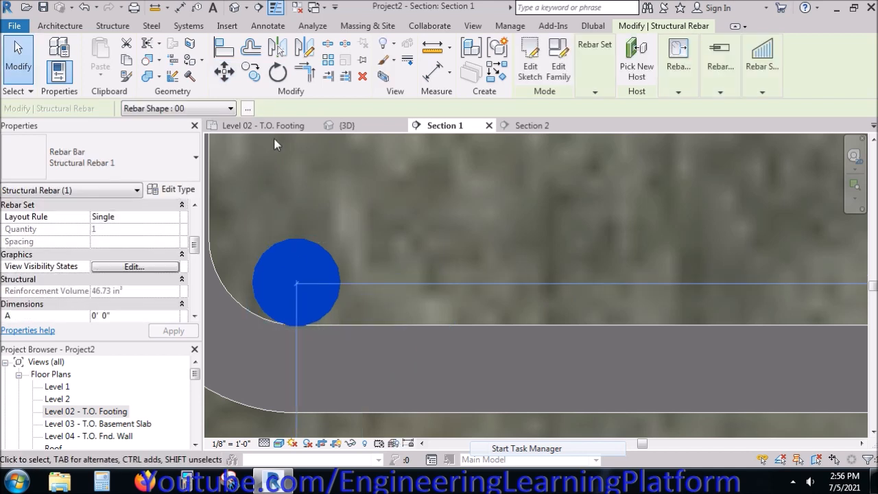
pyautogui.click(224, 71)
pyautogui.scroll(2, 294, 365)
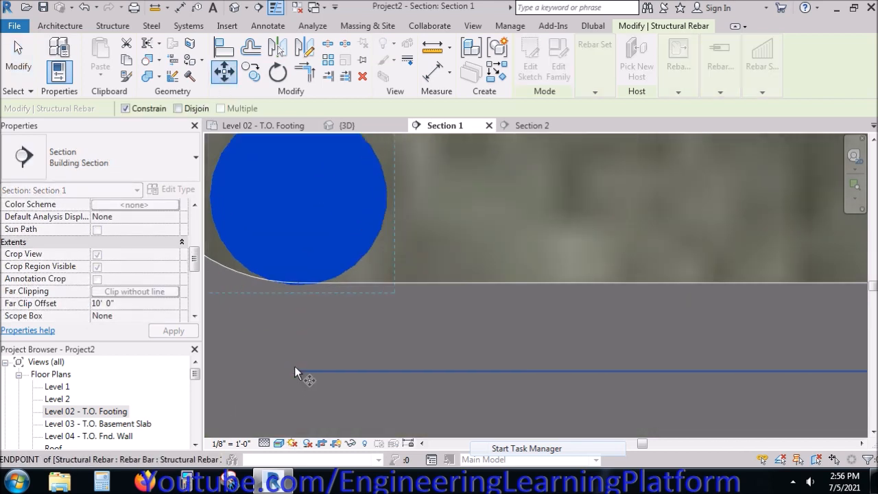
pyautogui.click(482, 256)
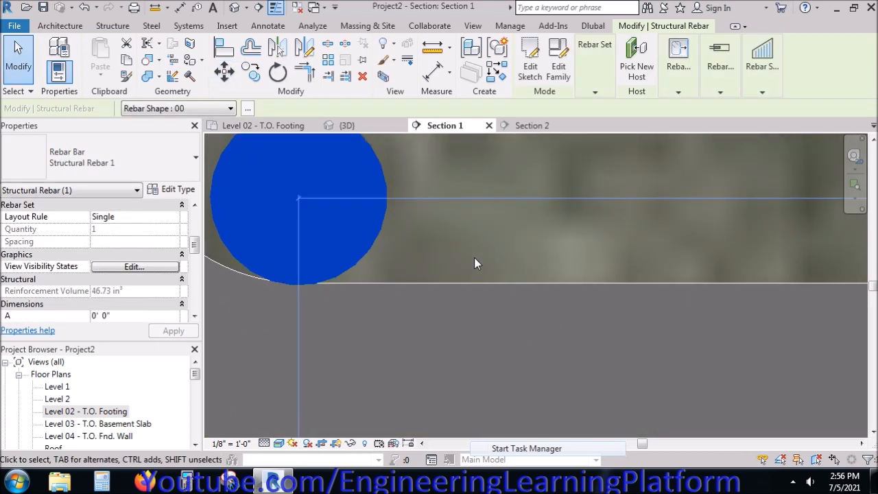
# Try to nudge the straight lengthwise bar vertically upward by a hair from the hooked bar's flat run
pyautogui.click(225, 71)
pyautogui.click(499, 249)
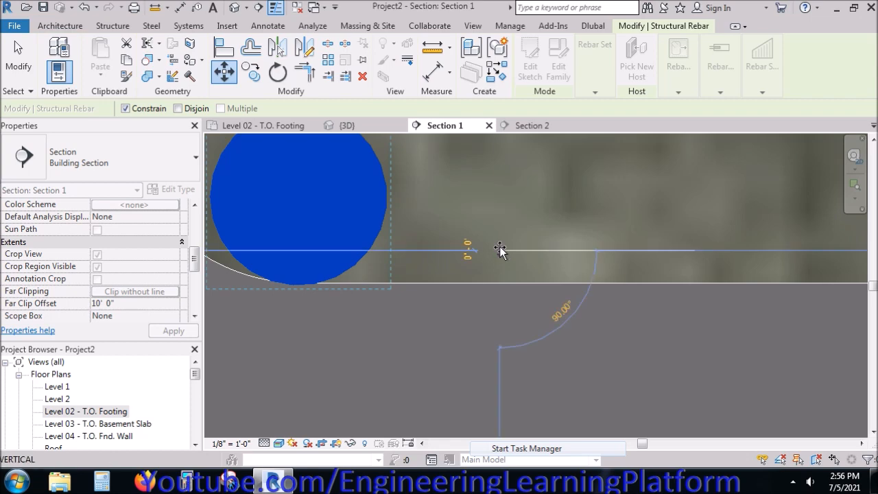
pyautogui.click(499, 244)
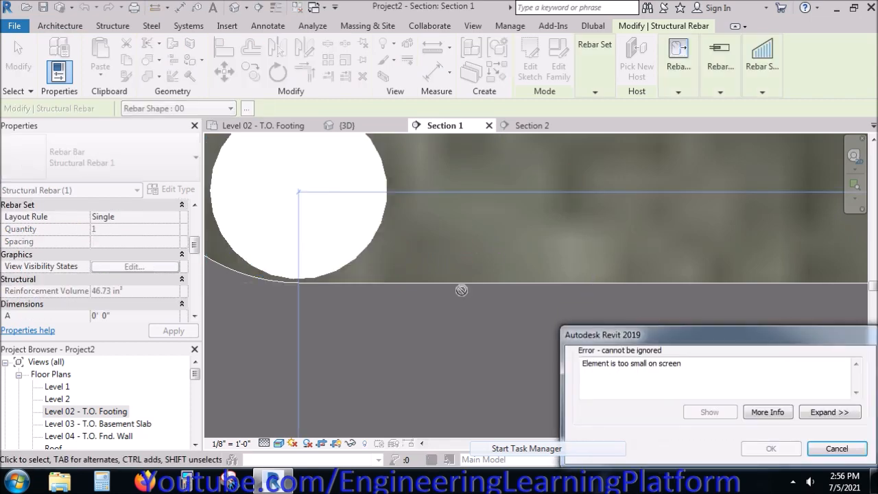
pyautogui.click(836, 448)
# Set the layout rule of the straight lengthwise bar in the footing to Number with Spacing
pyautogui.scroll(-5, 497, 379)
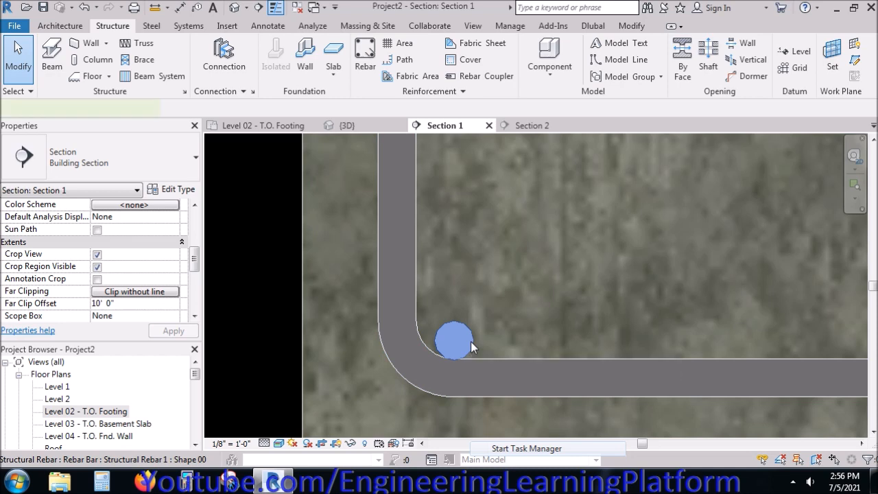
pyautogui.click(471, 341)
pyautogui.scroll(-2, 350, 348)
pyautogui.scroll(-3, 350, 343)
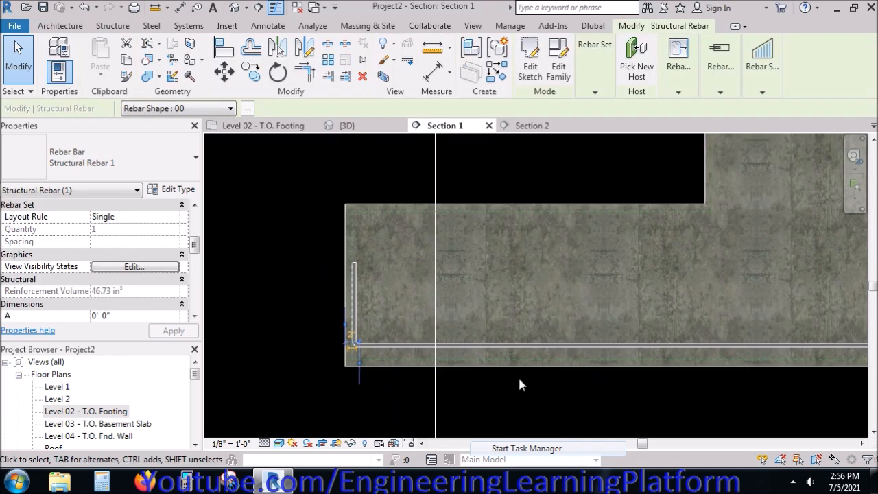
pyautogui.scroll(-2, 519, 381)
pyautogui.moveTo(642, 397); pyautogui.dragTo(566, 389, button='middle')
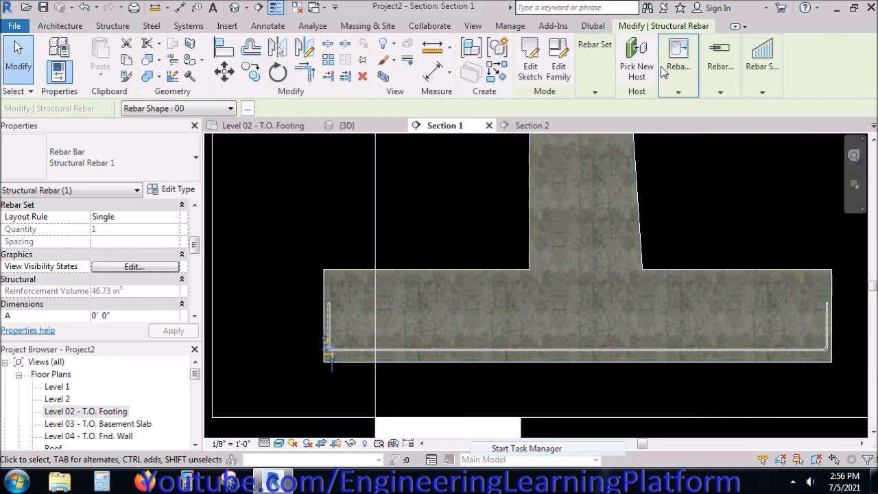
pyautogui.click(588, 88)
pyautogui.click(631, 111)
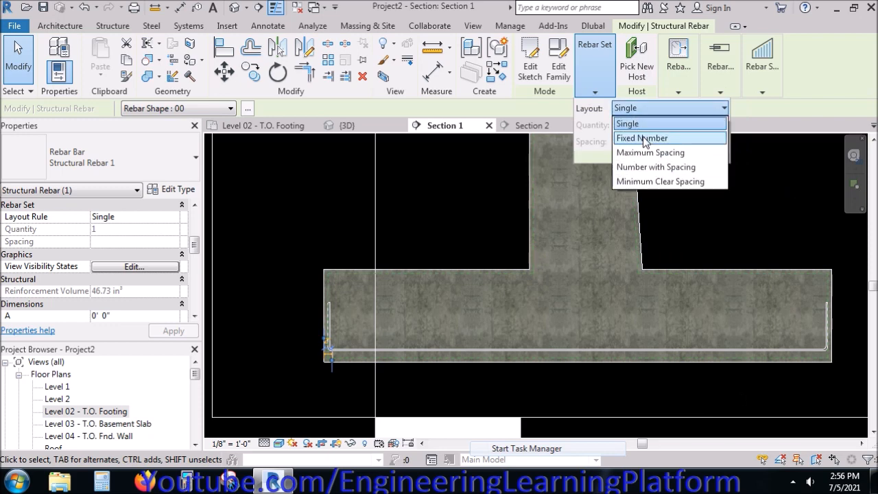
pyautogui.click(647, 164)
# Set the lengthwise bar set's spacing to 8" and its quantity to 25
pyautogui.click(563, 89)
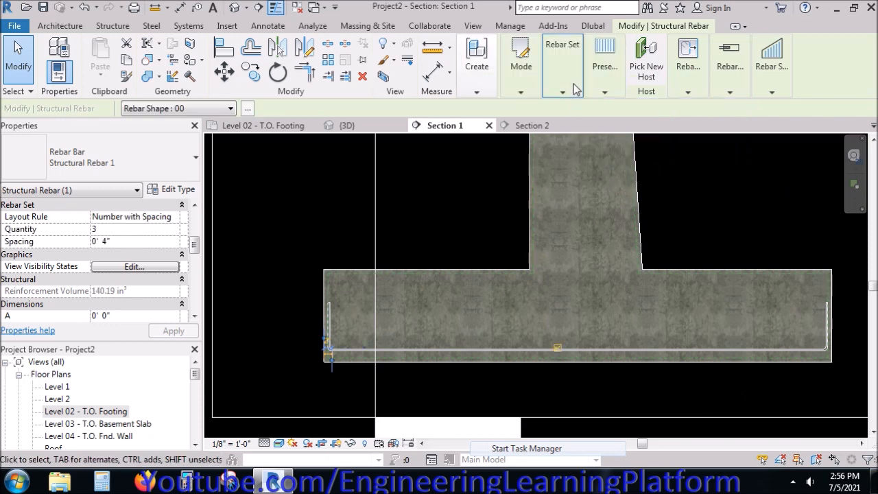
pyautogui.click(598, 141)
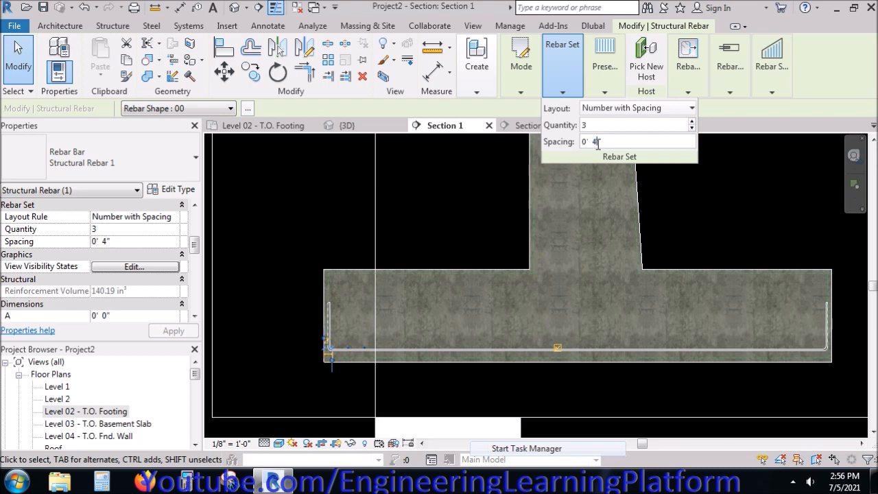
pyautogui.write('8')
pyautogui.click(593, 124)
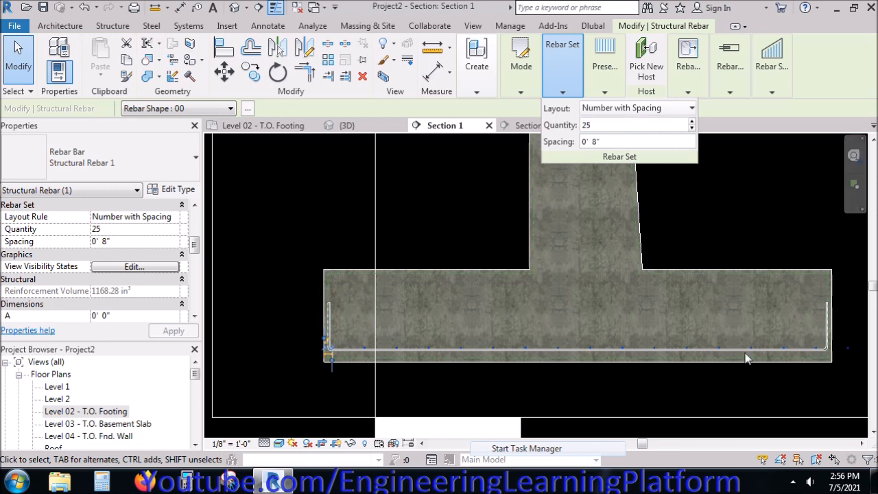
# Set the lengthwise bar set's quantity to 18, keeping the bars at 8" spacing
pyautogui.scroll(-2, 353, 381)
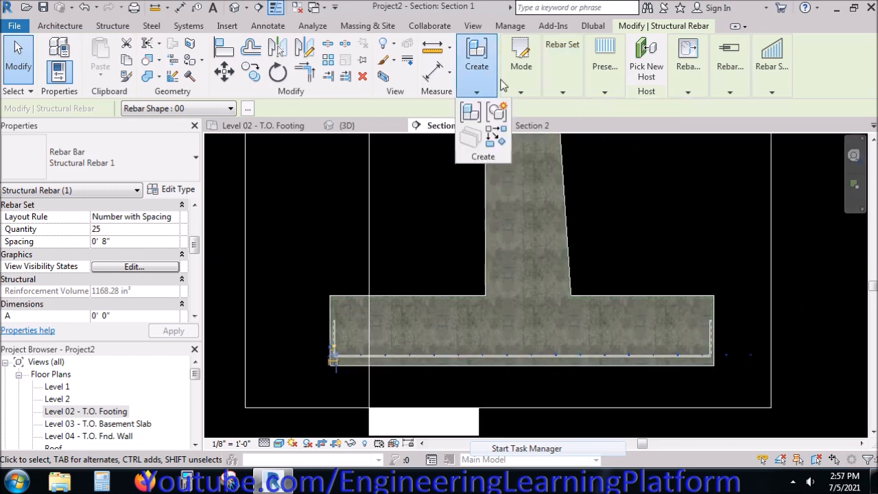
pyautogui.moveTo(579, 98)
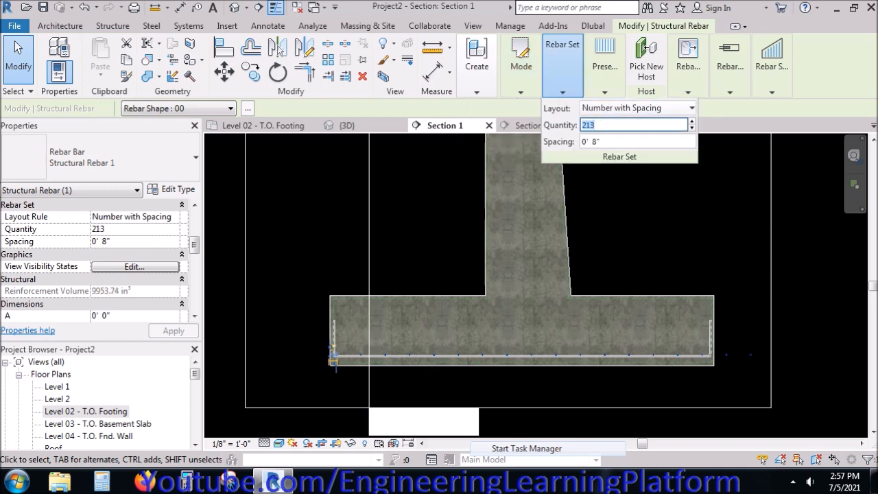
pyautogui.write('1')
pyautogui.press('Return')
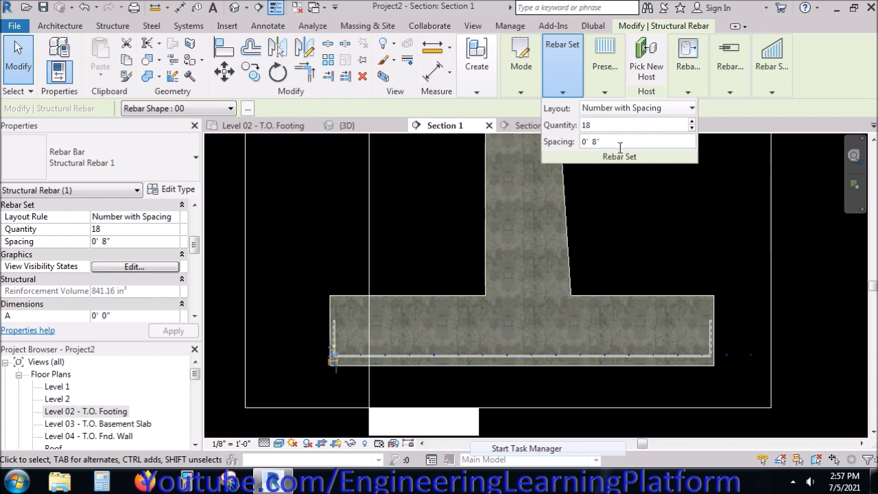
pyautogui.click(730, 244)
# Reselect the lengthwise bar set and reduce its quantity to 15 so no bars extend past the footing
pyautogui.scroll(2, 737, 349)
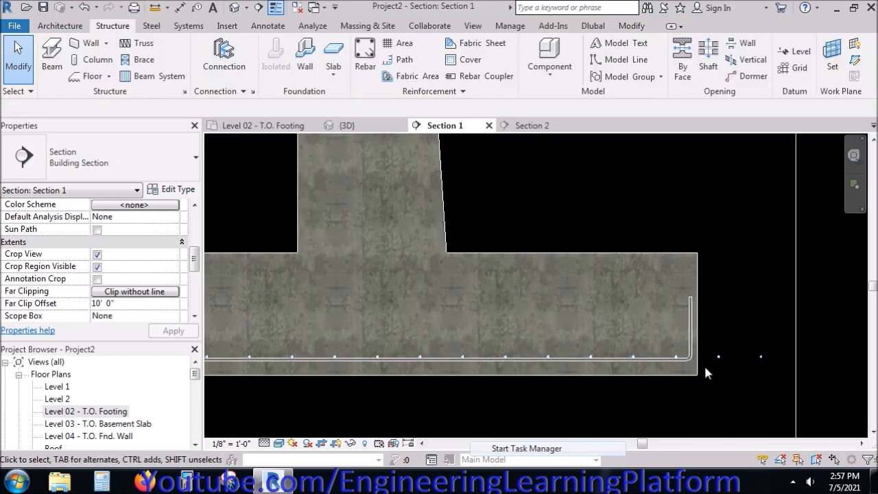
pyautogui.click(686, 361)
pyautogui.scroll(-1, 684, 366)
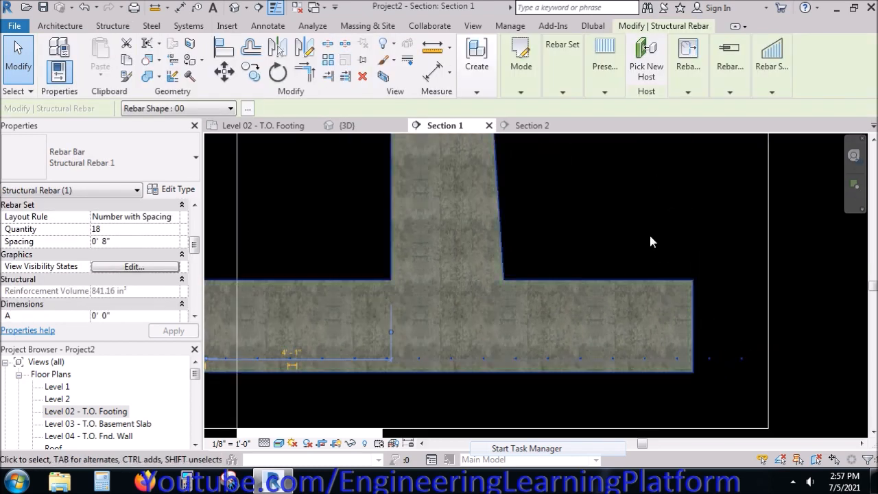
pyautogui.click(713, 364)
pyautogui.click(741, 336)
pyautogui.click(573, 89)
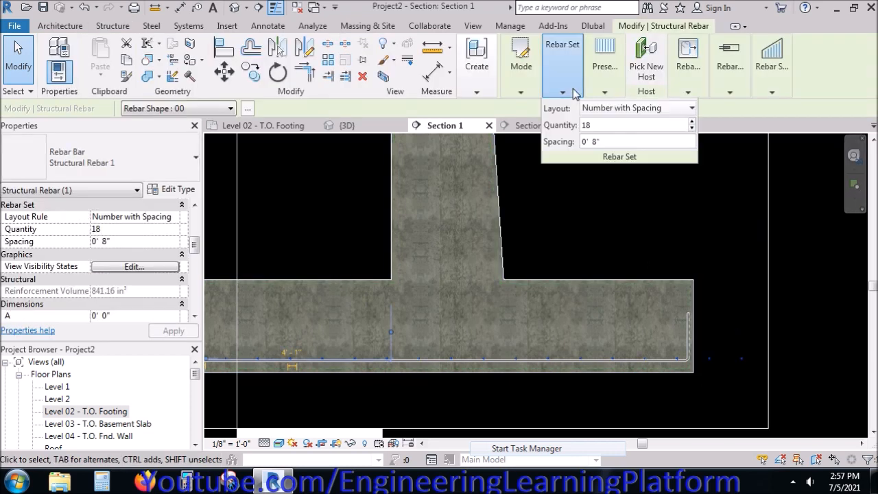
pyautogui.doubleClick(600, 126)
pyautogui.press('Return')
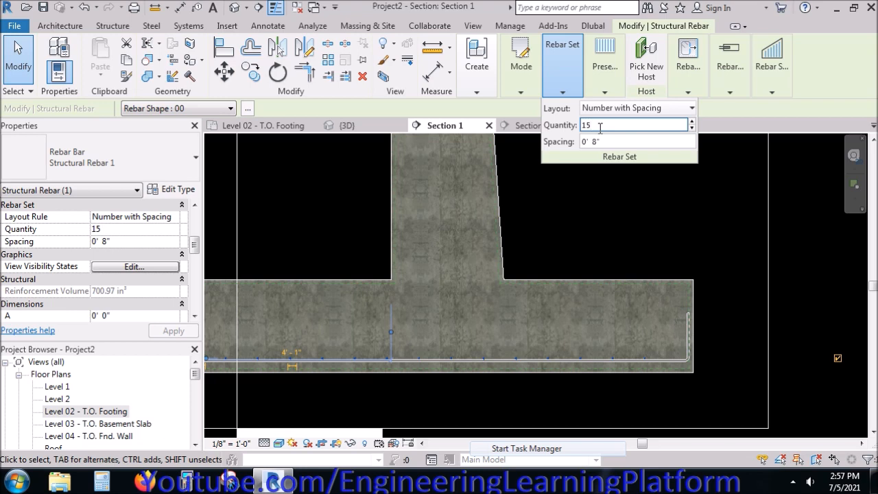
# Set the lengthwise bar set's quantity to 16 and deselect it
pyautogui.write('16')
pyautogui.press('Return')
pyautogui.click(724, 272)
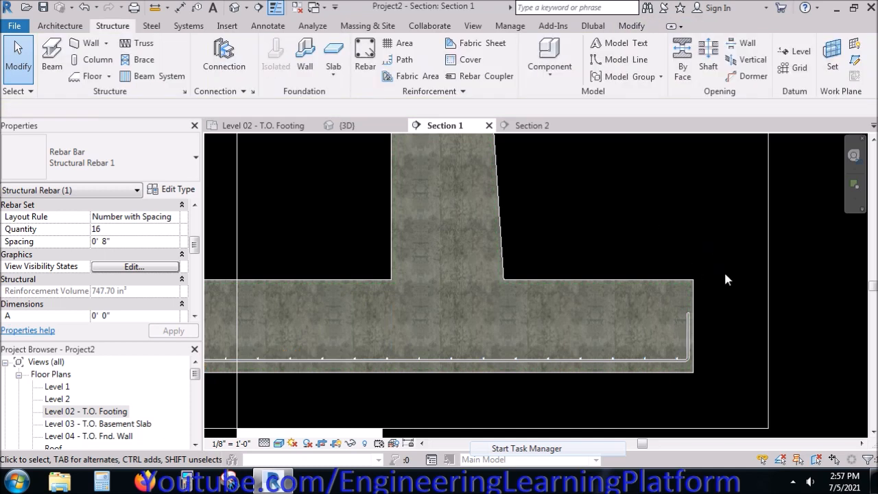
# Move the lengthwise bar set slightly sideways along the footing width, away from the hooked bar's left leg
pyautogui.scroll(-1, 755, 336)
pyautogui.scroll(1, 365, 362)
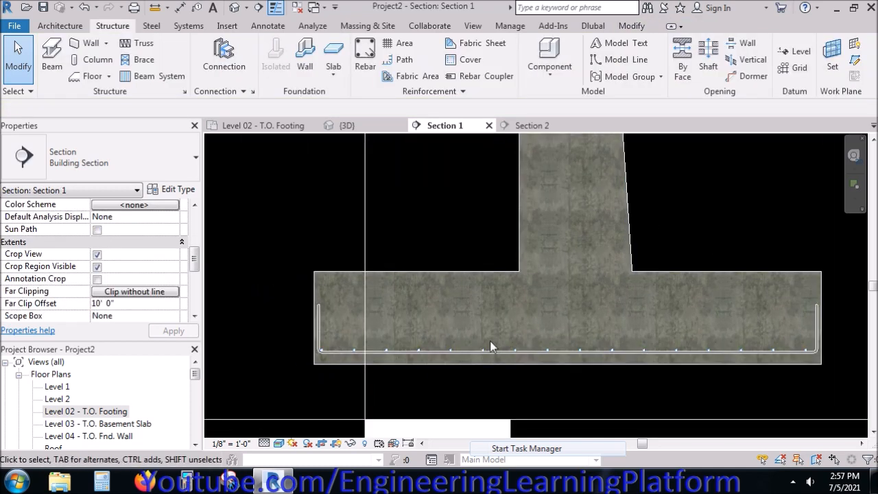
pyautogui.click(511, 352)
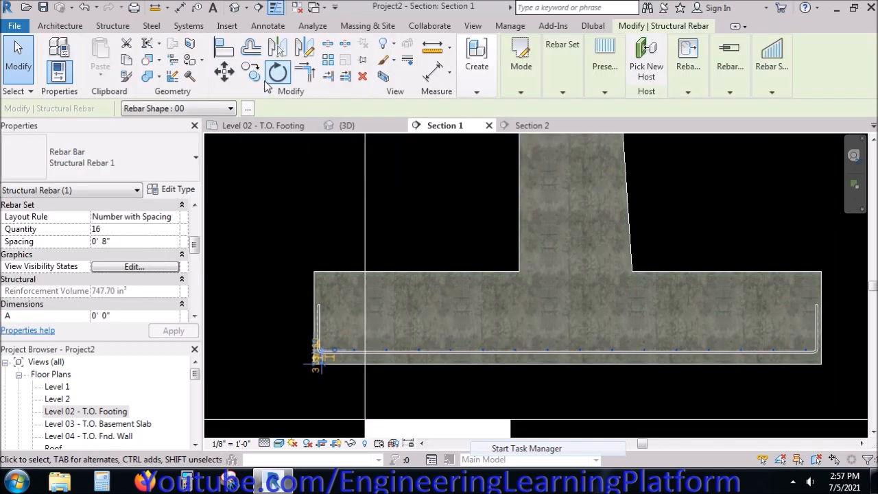
pyautogui.click(224, 71)
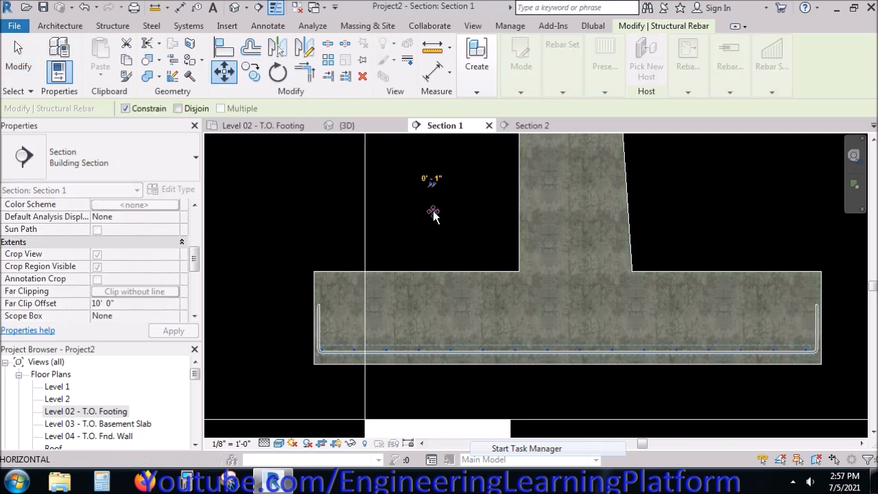
pyautogui.click(437, 216)
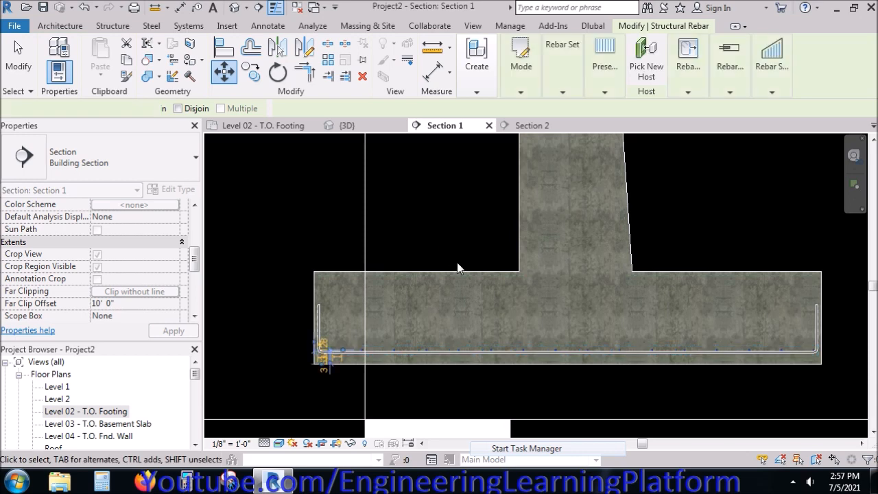
pyautogui.click(223, 373)
# Try to move the lengthwise bar set horizontally by 1' toward the footing's left edge
pyautogui.scroll(3, 346, 351)
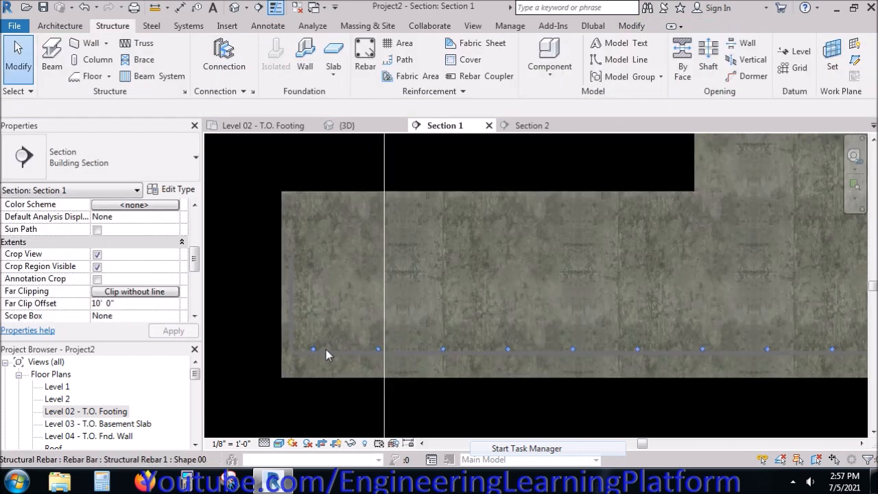
pyautogui.click(314, 352)
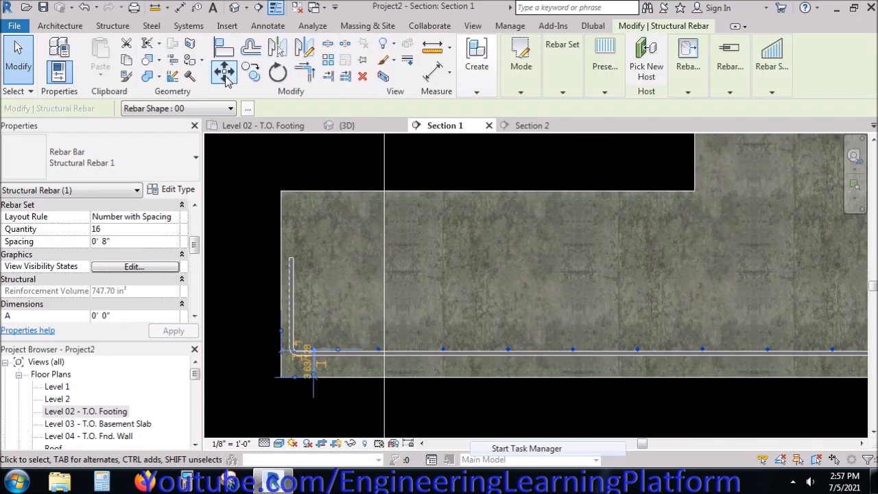
pyautogui.press('m')
pyautogui.press('v')
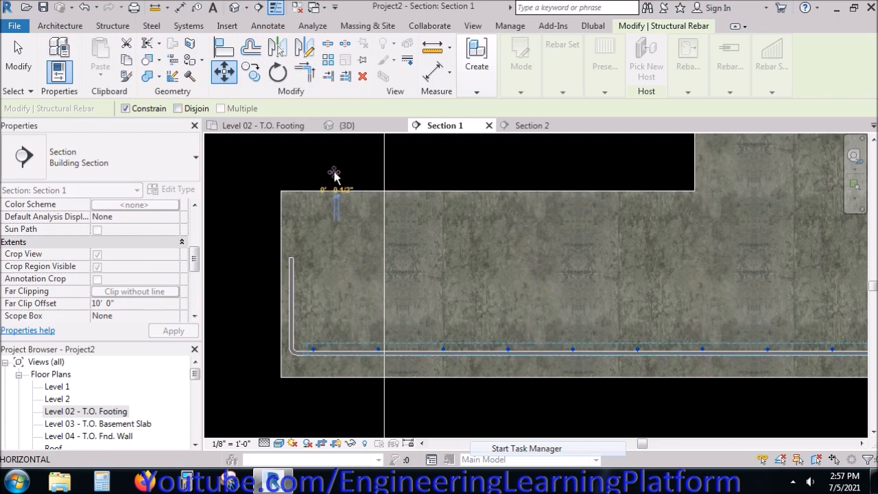
pyautogui.write('1')
pyautogui.press('Return')
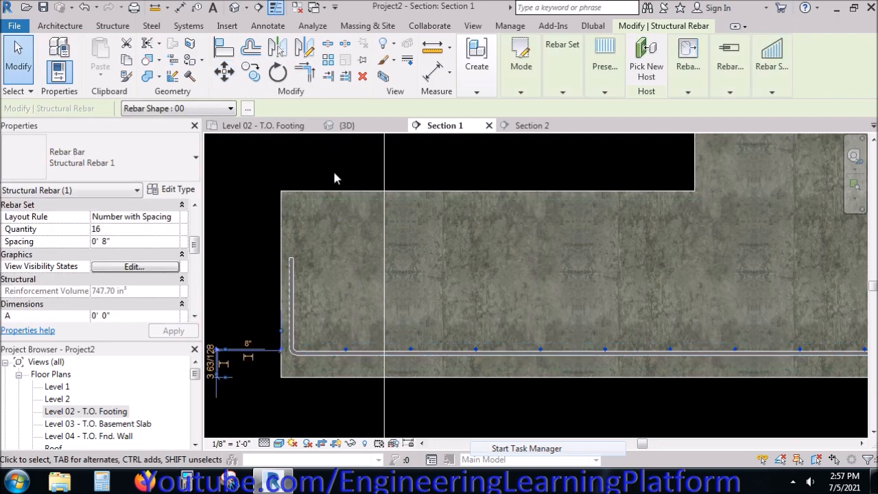
pyautogui.press('Escape')
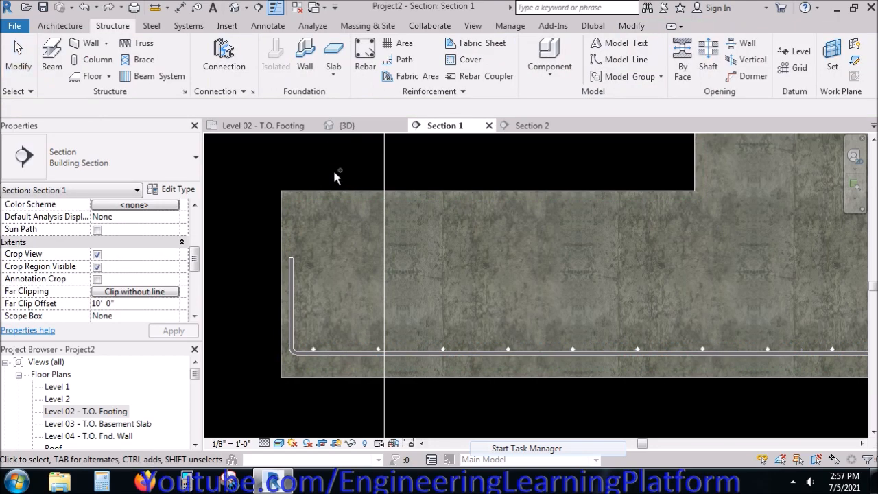
# Move the lengthwise bar set horizontally about 1" back toward the hooked bar's left leg
pyautogui.click(361, 214)
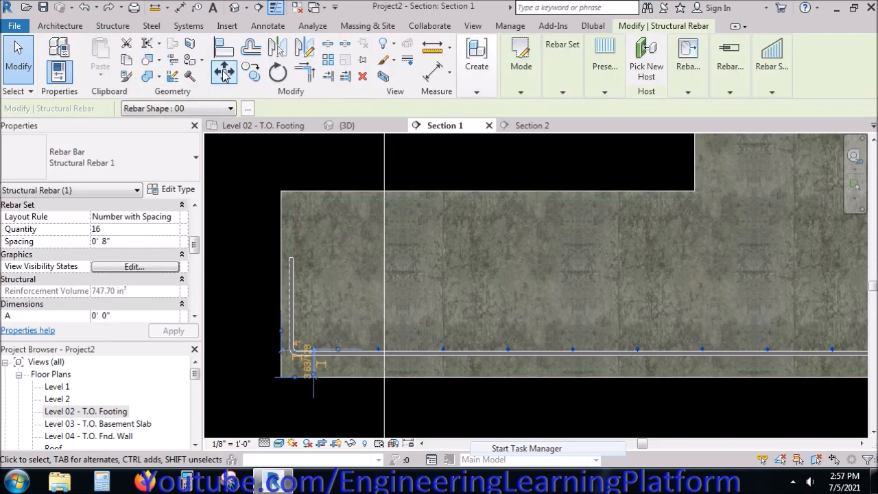
pyautogui.press('m')
pyautogui.press('v')
pyautogui.click(328, 172)
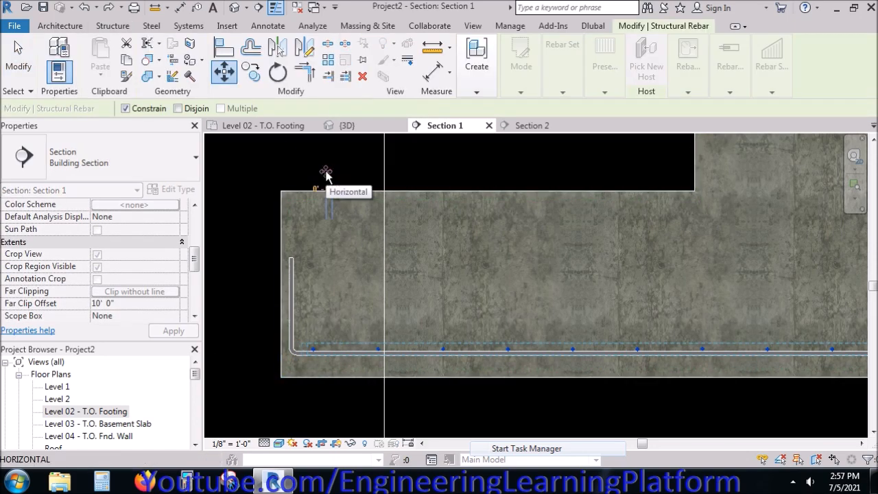
pyautogui.write('10\' 0"')
pyautogui.press('Return')
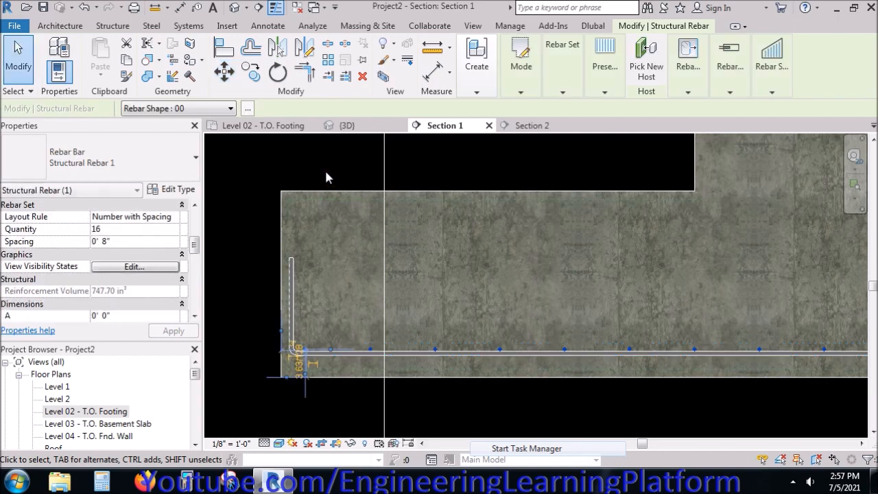
pyautogui.press('Escape')
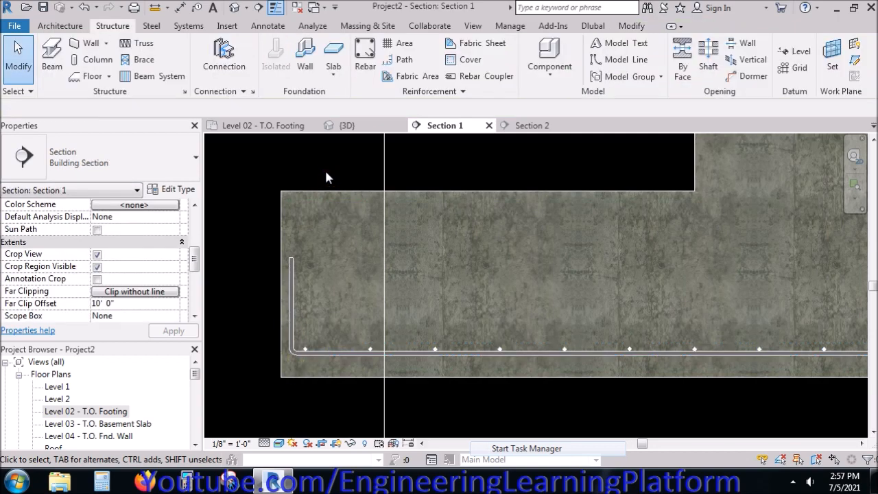
# Examine the footing's hooked and lengthwise bars in Section 1, the 3D view and Section 2, and return to Section 1
pyautogui.scroll(-1, 240, 287)
pyautogui.moveTo(494, 317); pyautogui.dragTo(392, 350, button='middle')
pyautogui.scroll(-1, 384, 350)
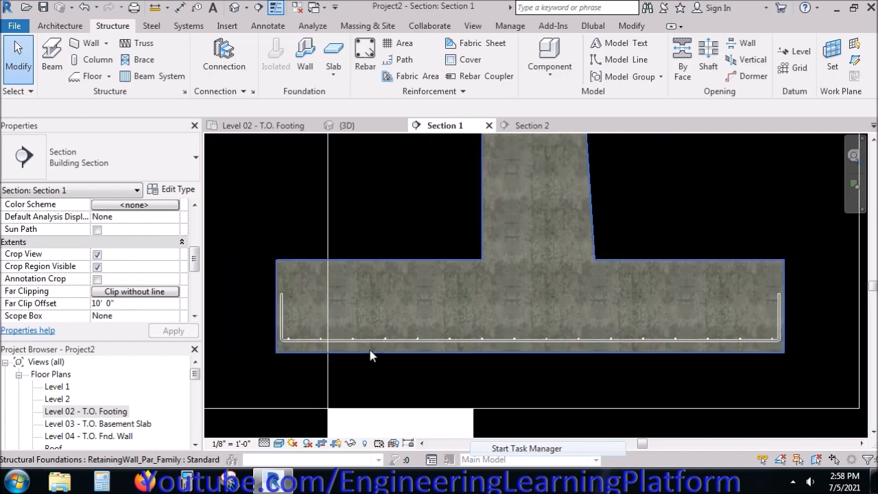
pyautogui.click(374, 121)
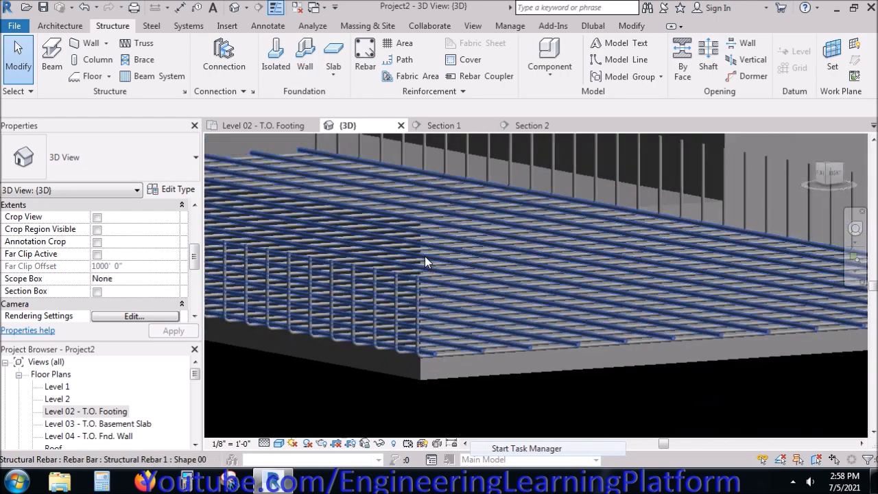
pyautogui.scroll(-2, 425, 256)
pyautogui.keyDown('shift'); pyautogui.moveTo(556, 363); pyautogui.dragTo(527, 390, button='middle'); pyautogui.keyUp('shift')
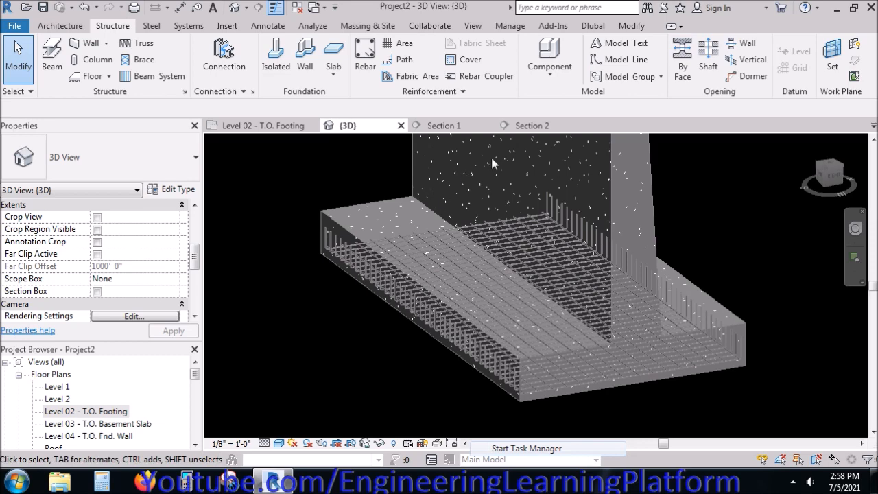
pyautogui.click(546, 125)
pyautogui.scroll(-2, 691, 353)
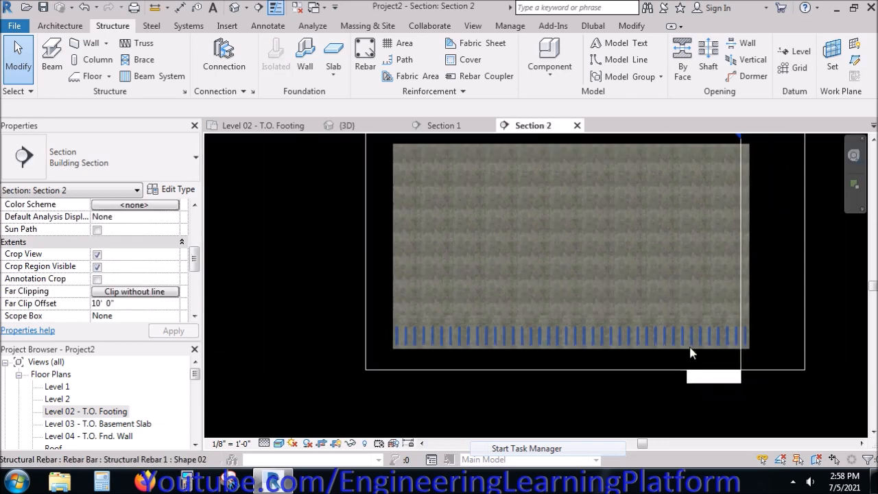
pyautogui.click(471, 125)
pyautogui.scroll(3, 543, 295)
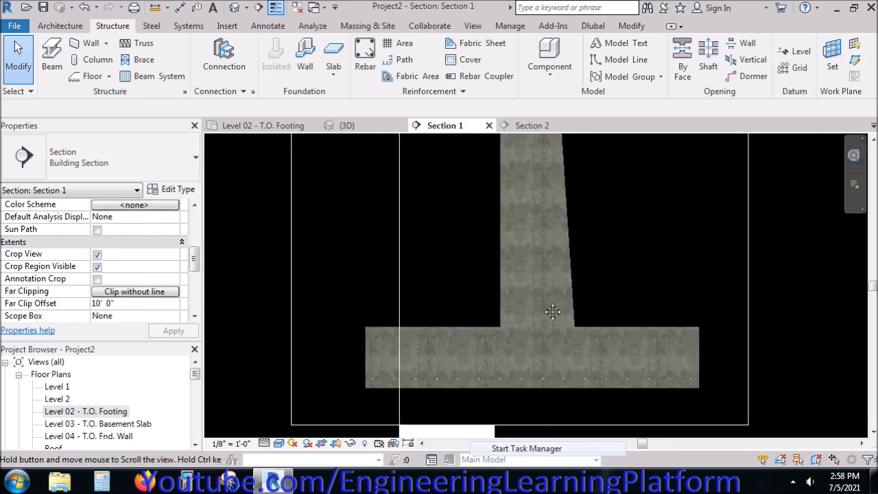
# Save the project in the Revit structural folder as Retaining wall reinforcement
pyautogui.scroll(-2, 529, 333)
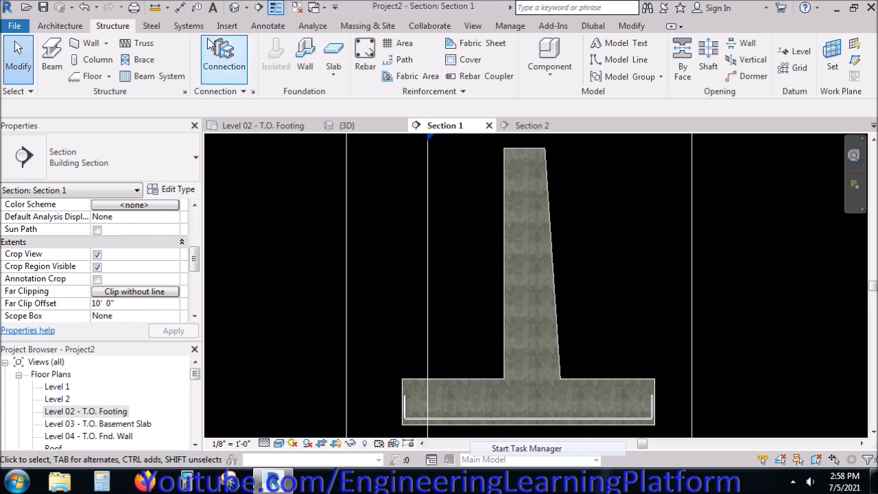
pyautogui.click(42, 8)
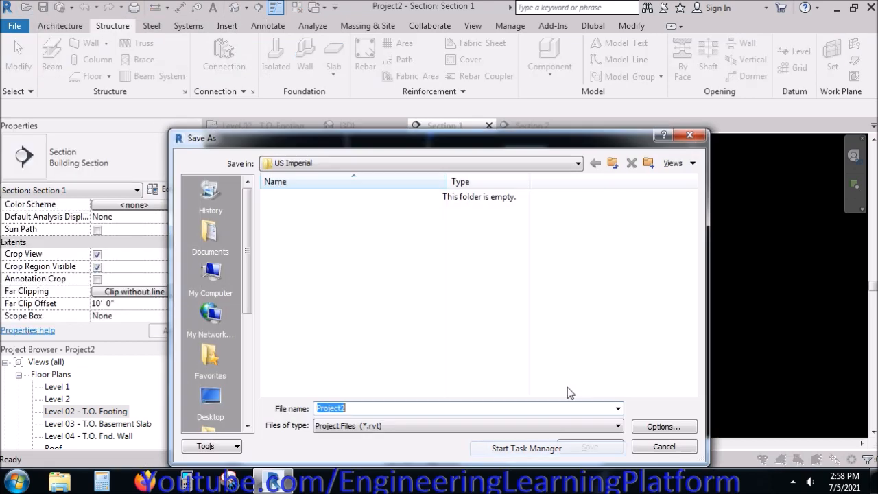
pyautogui.click(468, 409)
pyautogui.doubleClick(468, 409)
pyautogui.write('Retail')
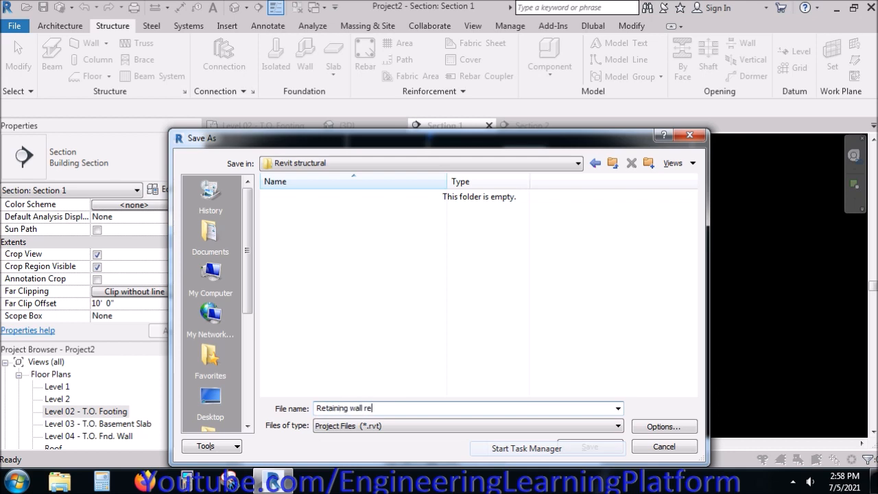
pyautogui.press('Return')
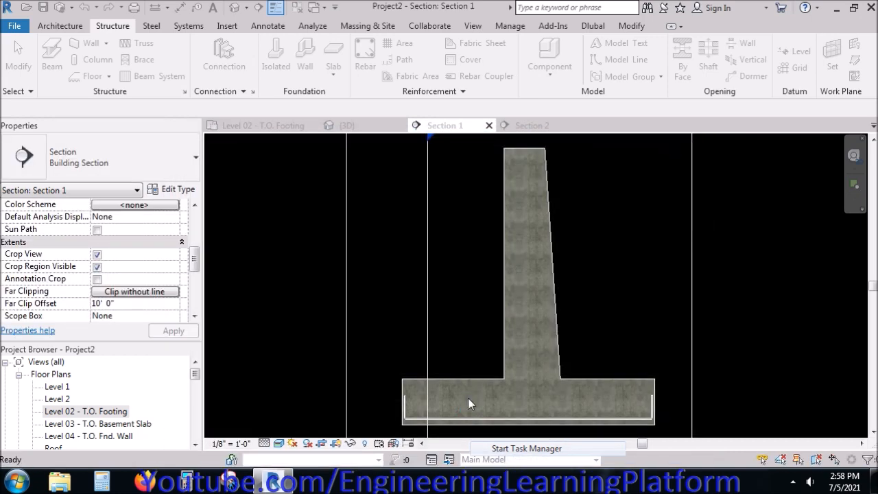
# Place a single Rebar Shape 08 bar upright along the stem's vertical face in Section 1
pyautogui.scroll(-3, 454, 352)
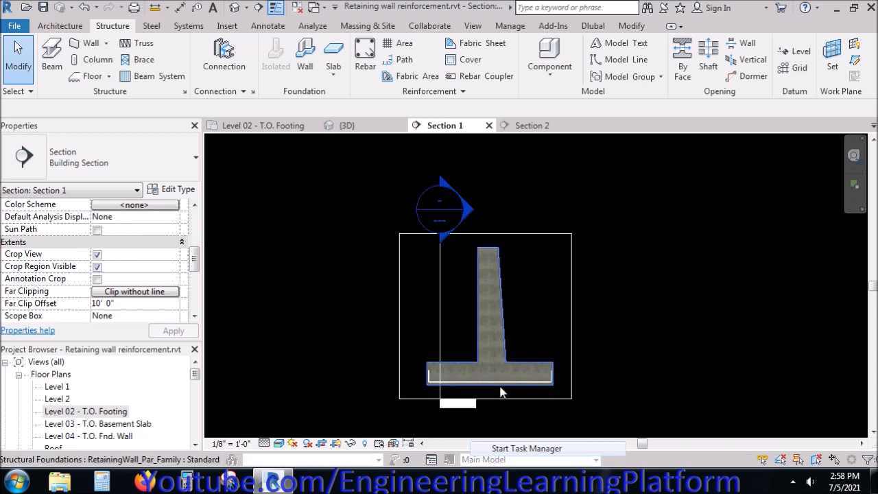
pyautogui.scroll(2, 499, 388)
pyautogui.scroll(-1, 499, 395)
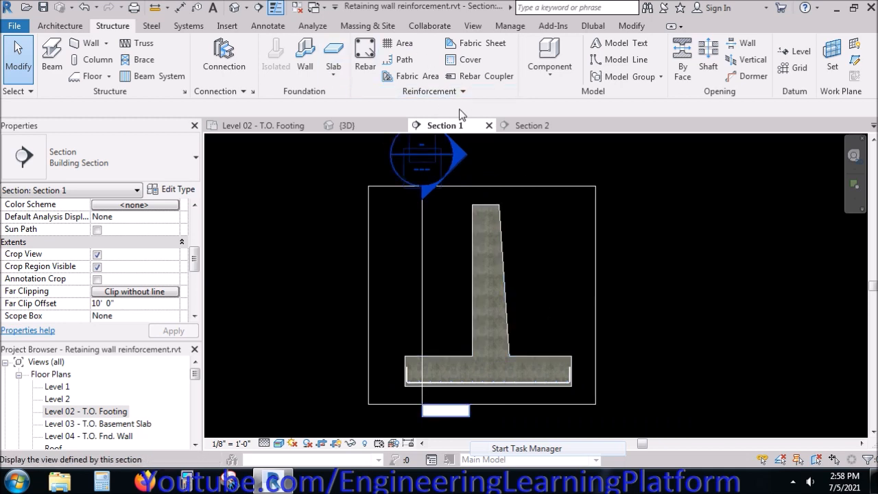
pyautogui.click(365, 60)
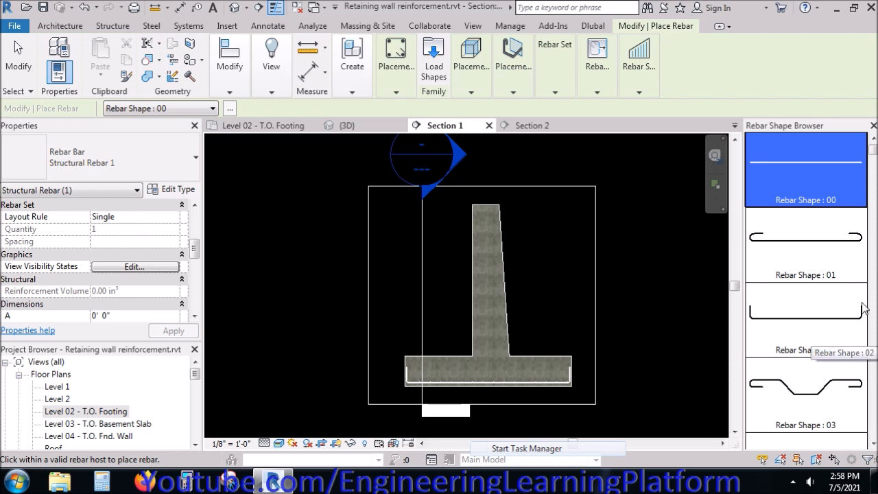
pyautogui.moveTo(876, 157); pyautogui.dragTo(874, 212)
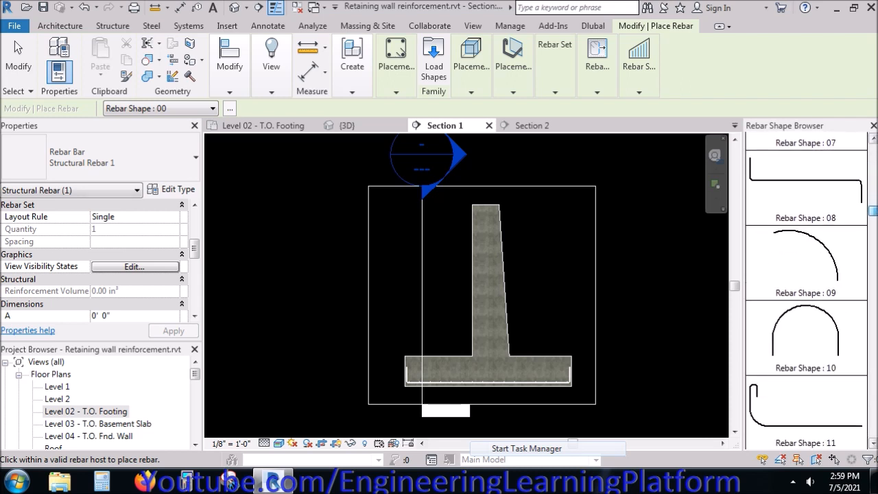
pyautogui.click(854, 188)
pyautogui.scroll(3, 474, 364)
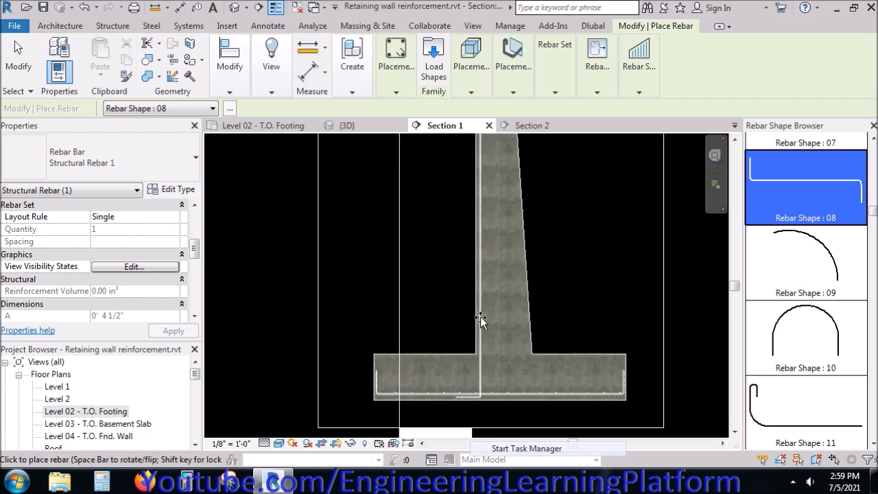
pyautogui.scroll(-1, 480, 320)
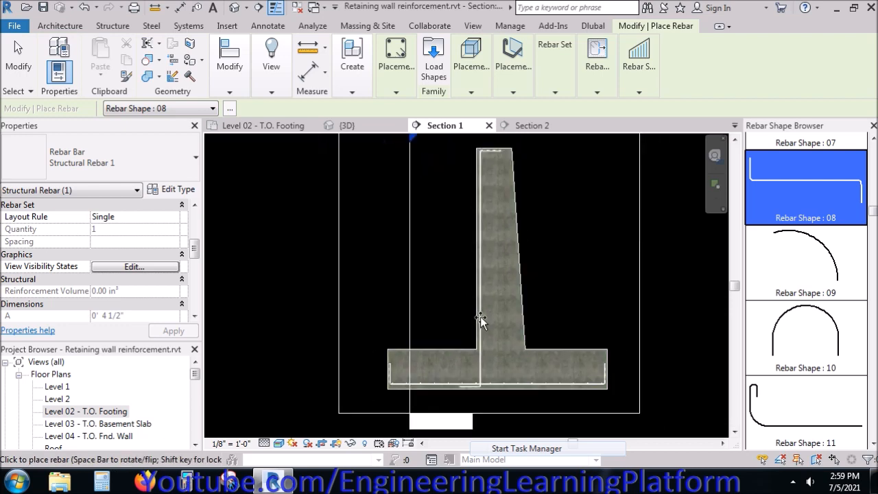
pyautogui.click(480, 320)
pyautogui.press('Escape')
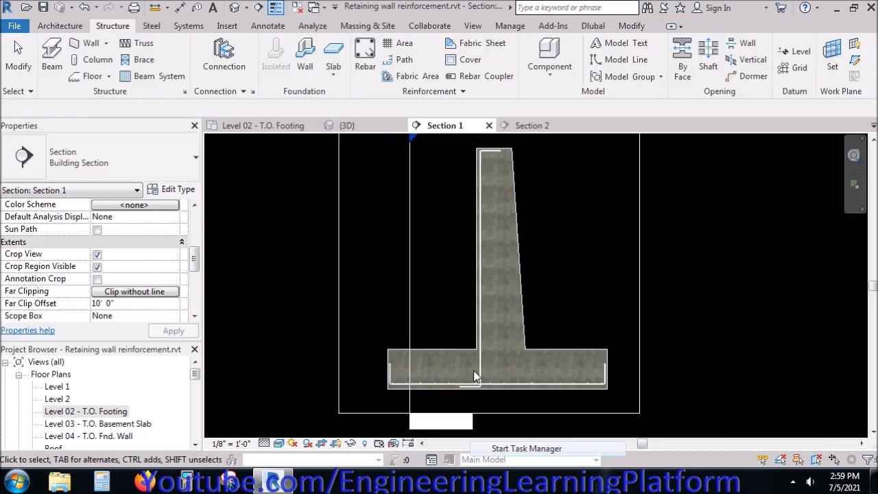
# Raise the stem bar's bottom leg slightly above the footing's transverse bar and save the project
pyautogui.scroll(2, 481, 381)
pyautogui.click(473, 398)
pyautogui.scroll(2, 470, 401)
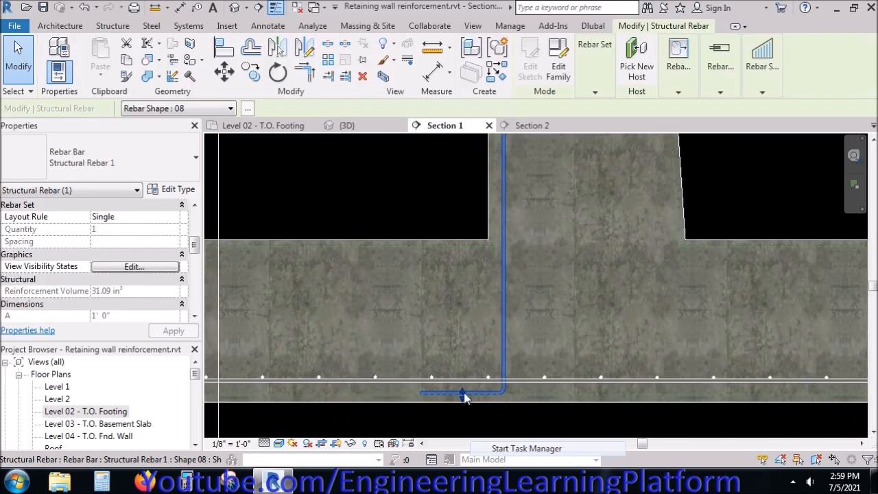
pyautogui.moveTo(463, 396)
pyautogui.mouseDown()
pyautogui.moveTo(465, 372)
pyautogui.moveTo(458, 381)
pyautogui.mouseUp()
pyautogui.scroll(3, 465, 372)
pyautogui.scroll(-5, 456, 407)
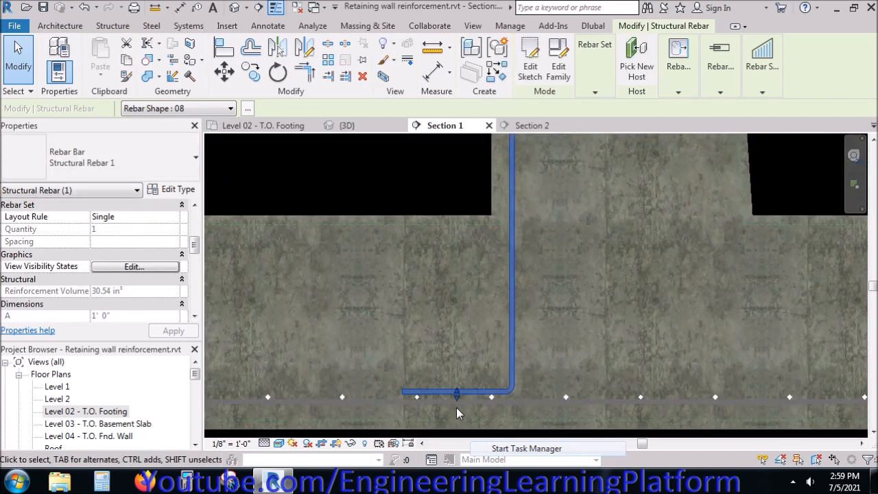
pyautogui.click(437, 237)
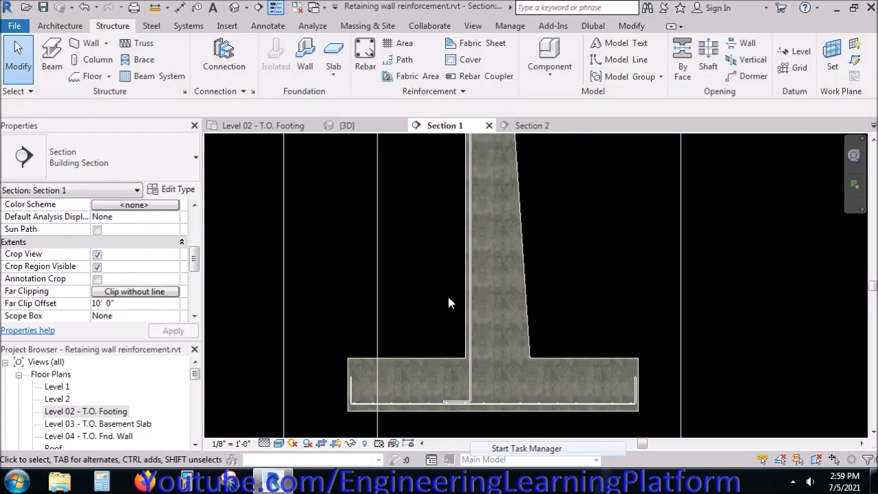
pyautogui.scroll(-3, 447, 291)
pyautogui.moveTo(426, 272); pyautogui.dragTo(447, 293, button='middle')
pyautogui.click(42, 7)
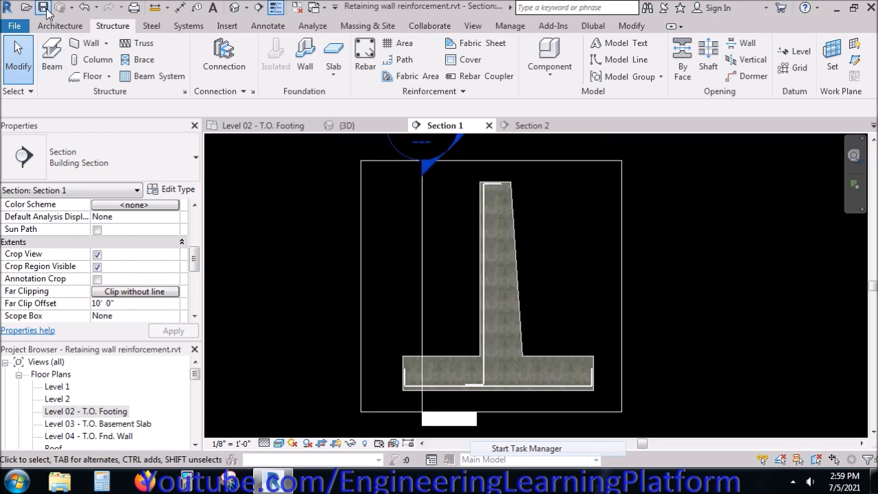
# Check the stem bar's cover with a temporary detail line offset 2" inside the stem's vertical face
pyautogui.scroll(2, 477, 384)
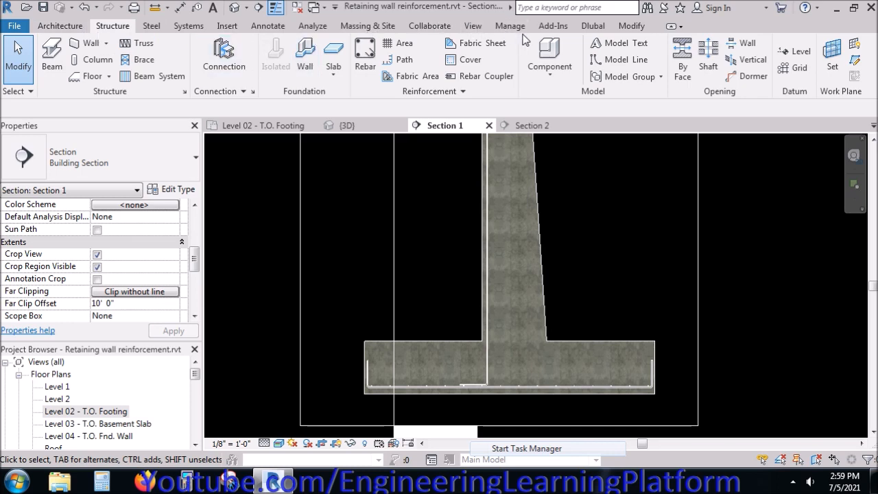
pyautogui.click(631, 25)
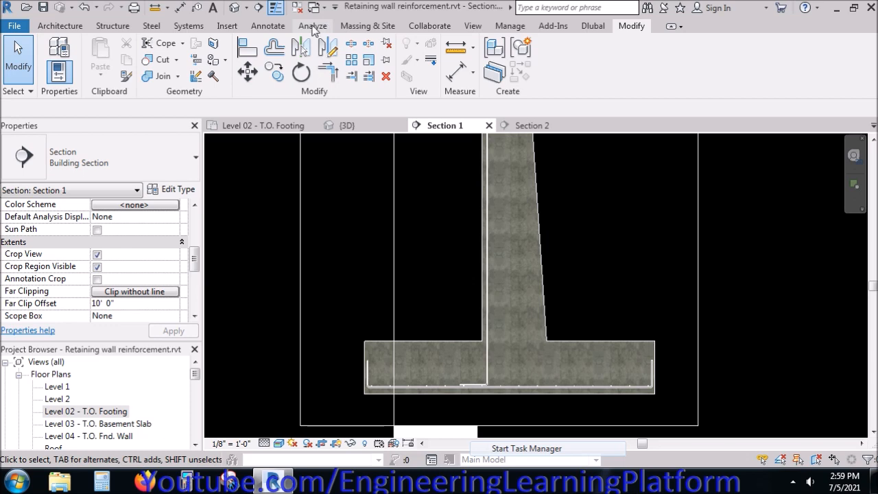
pyautogui.click(278, 26)
pyautogui.click(310, 44)
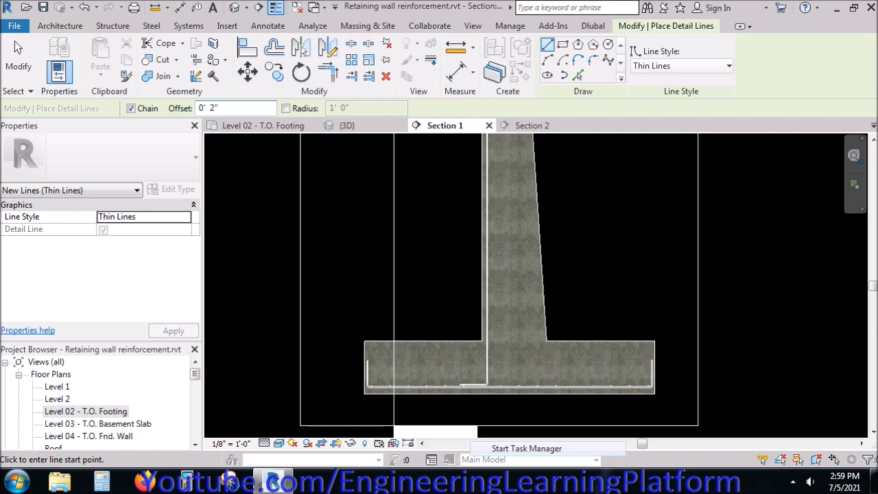
pyautogui.click(481, 340)
pyautogui.rightClick(458, 285)
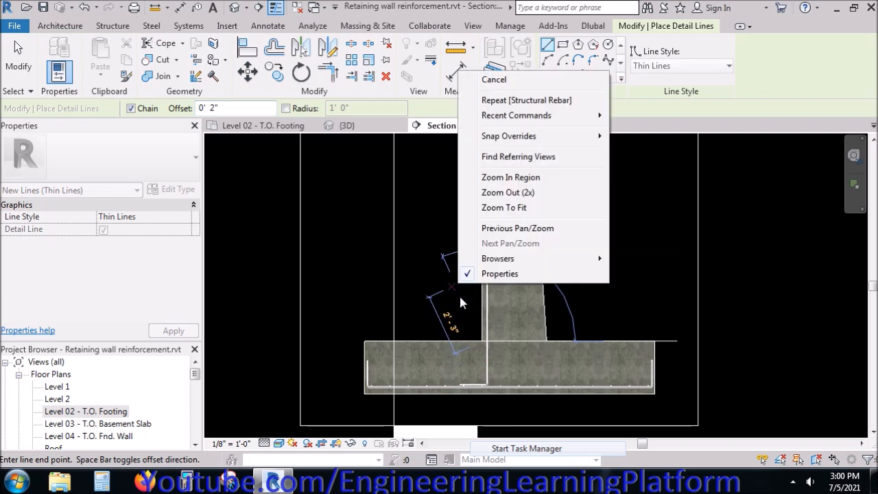
pyautogui.click(506, 81)
pyautogui.scroll(-2, 451, 291)
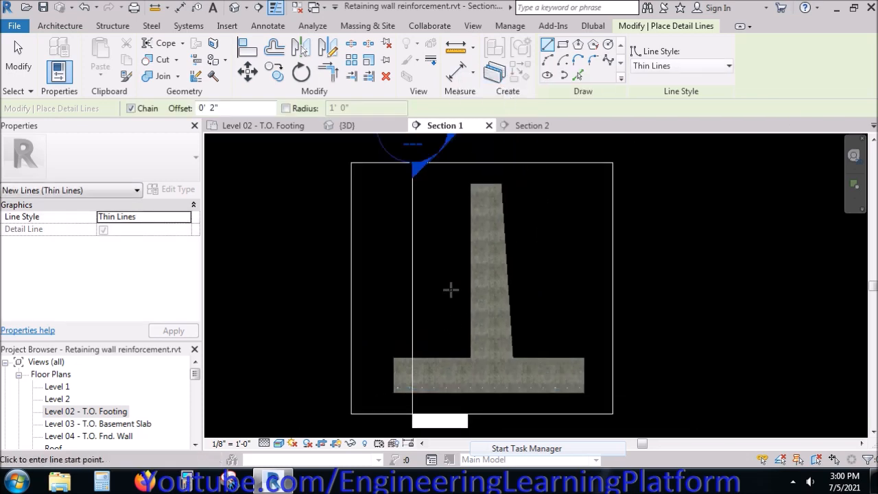
pyautogui.click(470, 184)
pyautogui.scroll(4, 481, 241)
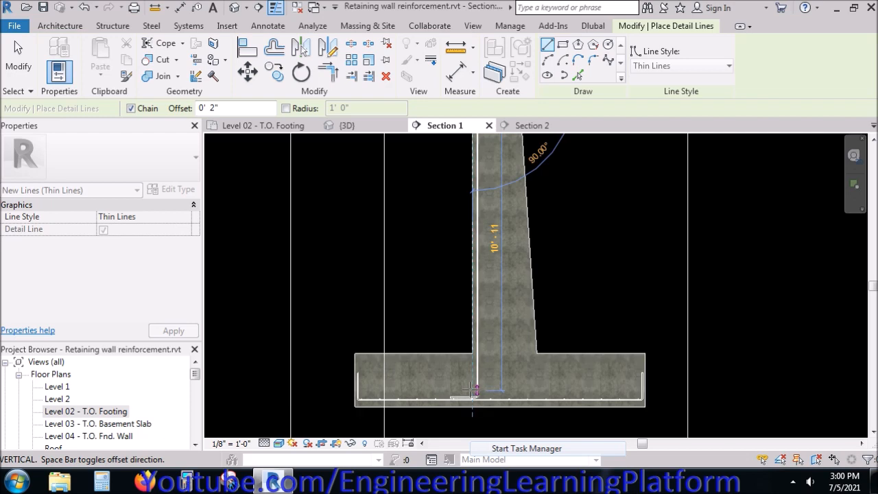
pyautogui.press('Escape')
pyautogui.press('Escape')
pyautogui.scroll(4, 483, 379)
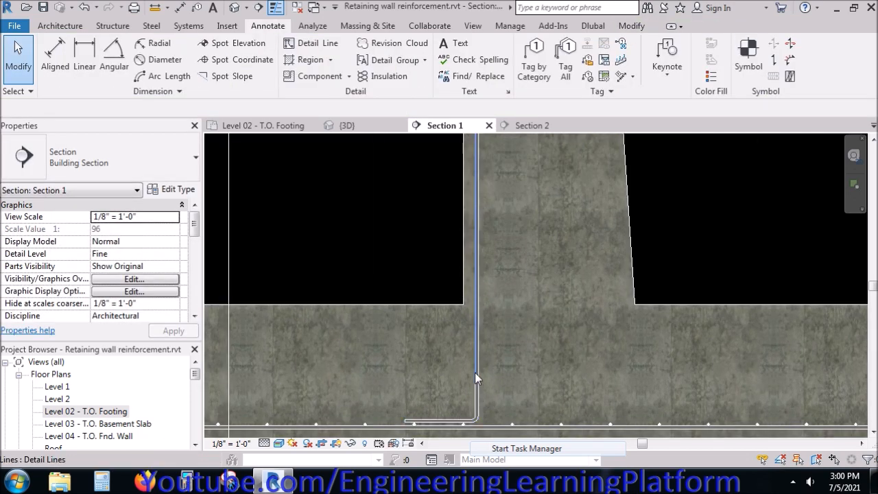
pyautogui.click(475, 373)
pyautogui.press('Escape')
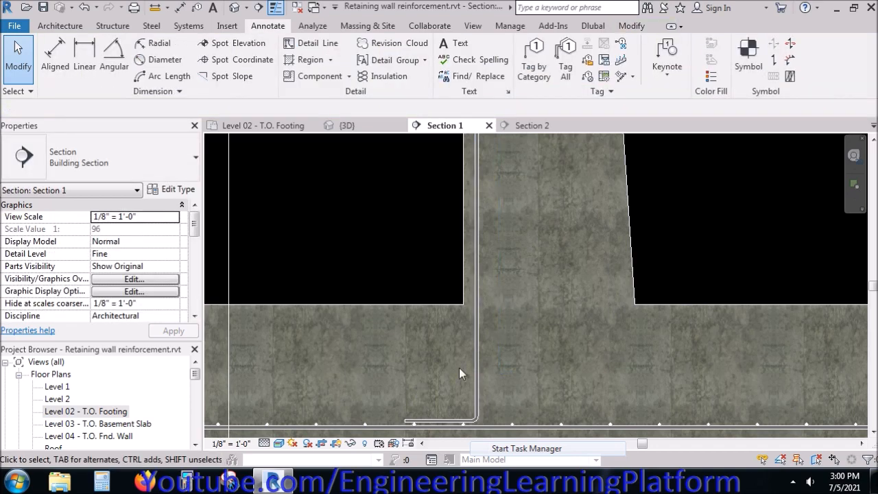
# Set the upright stem bar to show unobscured and as solid in all 3D views
pyautogui.scroll(-1, 461, 384)
pyautogui.scroll(-3, 462, 387)
pyautogui.moveTo(440, 269); pyautogui.dragTo(466, 372, button='middle')
pyautogui.scroll(-3, 468, 372)
pyautogui.scroll(1, 502, 161)
pyautogui.scroll(-2, 501, 159)
pyautogui.scroll(-2, 491, 311)
pyautogui.moveTo(491, 310); pyautogui.dragTo(454, 232, button='middle')
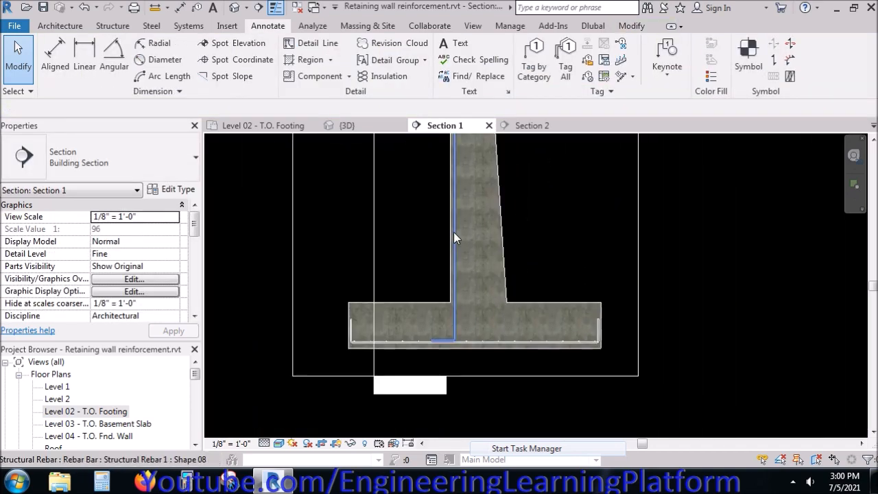
pyautogui.scroll(2, 443, 344)
pyautogui.click(456, 329)
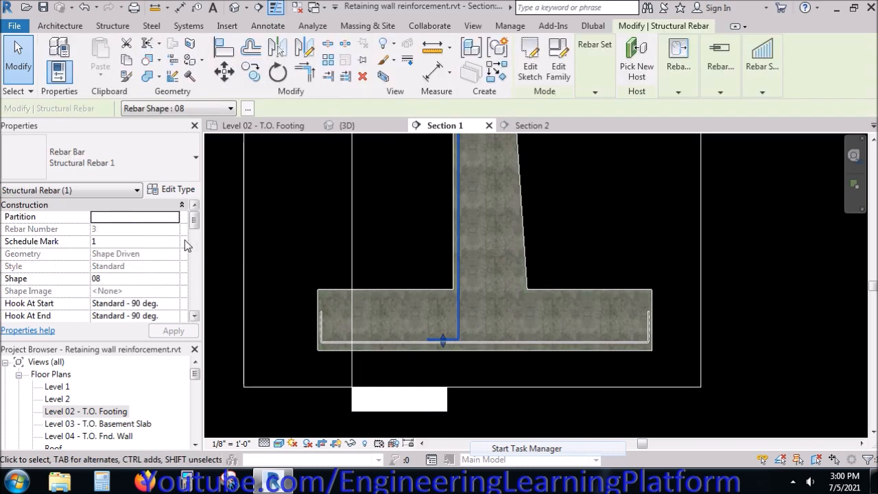
pyautogui.moveTo(196, 219); pyautogui.dragTo(195, 249)
pyautogui.click(146, 259)
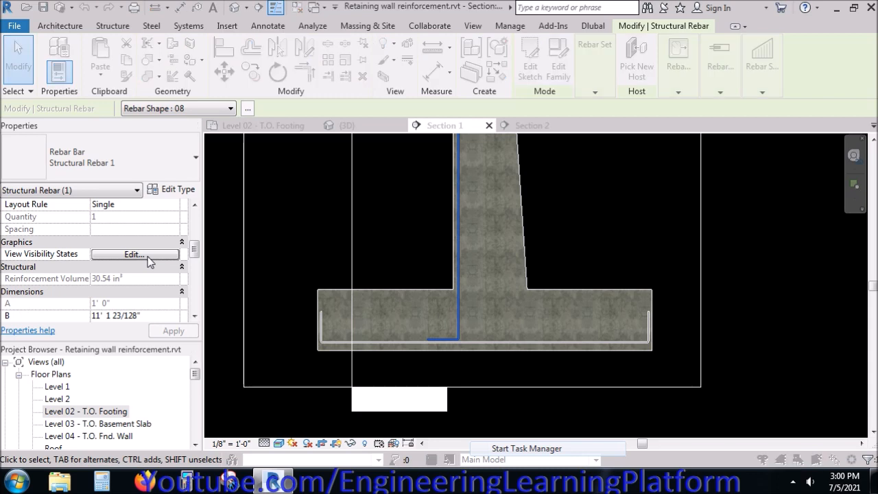
pyautogui.moveTo(288, 173); pyautogui.dragTo(336, 287)
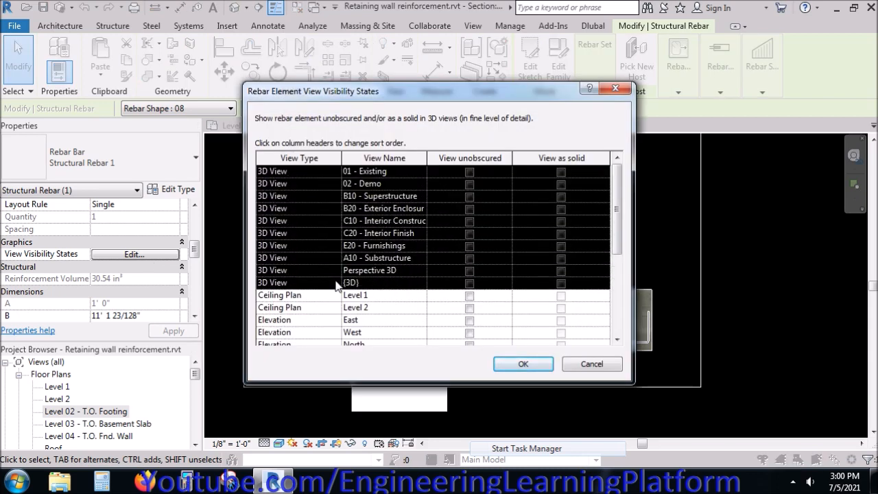
pyautogui.click(471, 288)
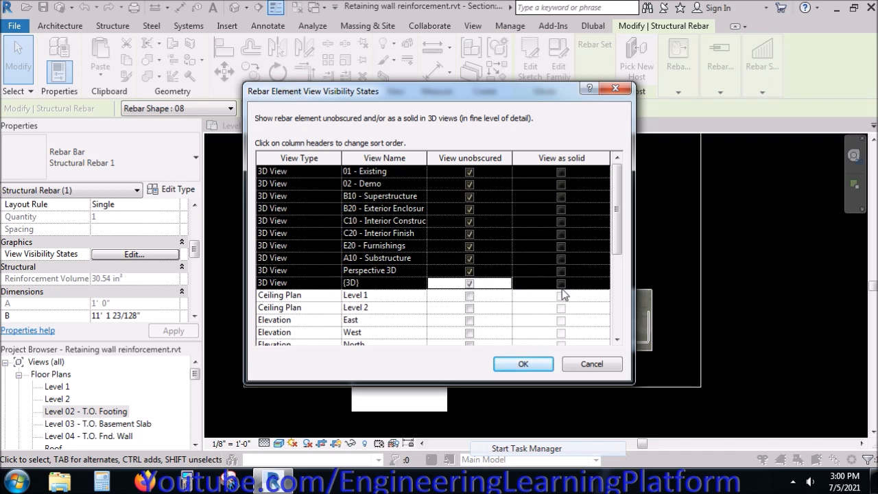
pyautogui.click(562, 286)
pyautogui.click(533, 365)
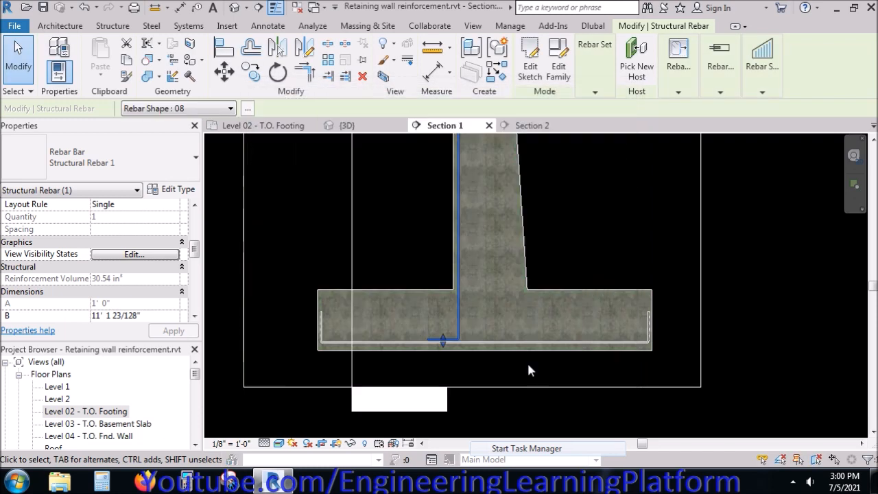
pyautogui.click(495, 365)
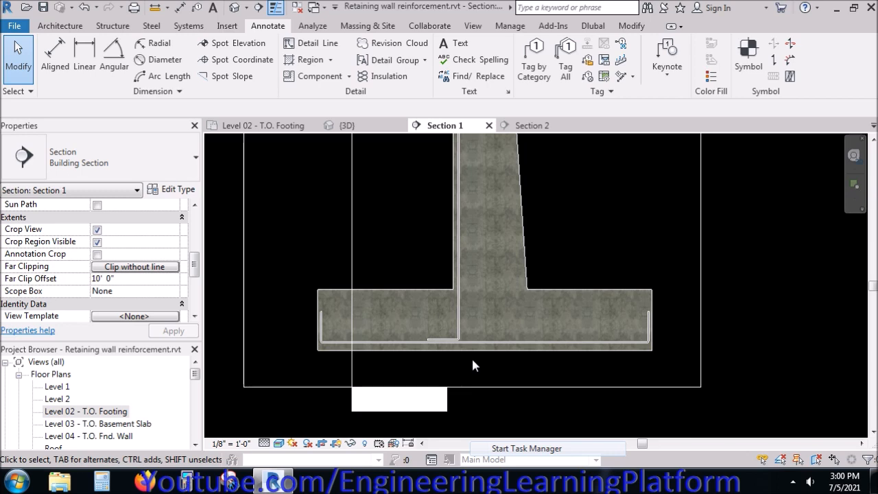
# Review the upright stem bar's view visibility states for the 3D views
pyautogui.click(458, 313)
pyautogui.click(157, 256)
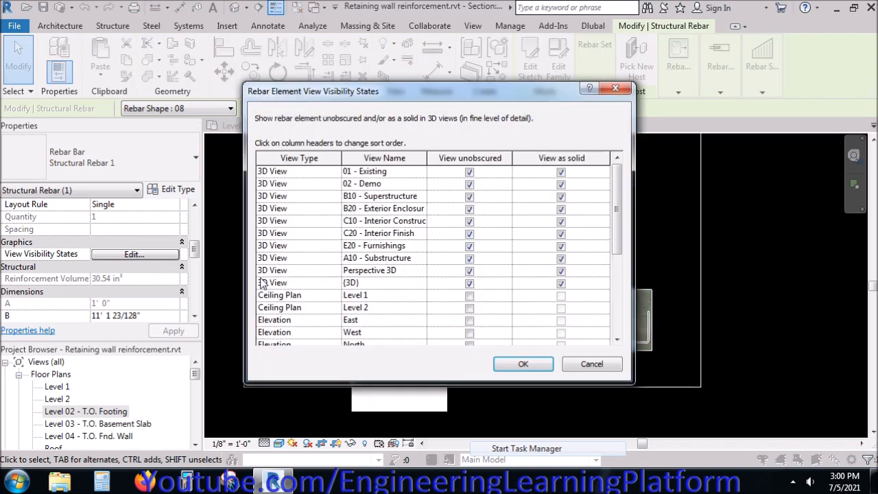
pyautogui.click(524, 364)
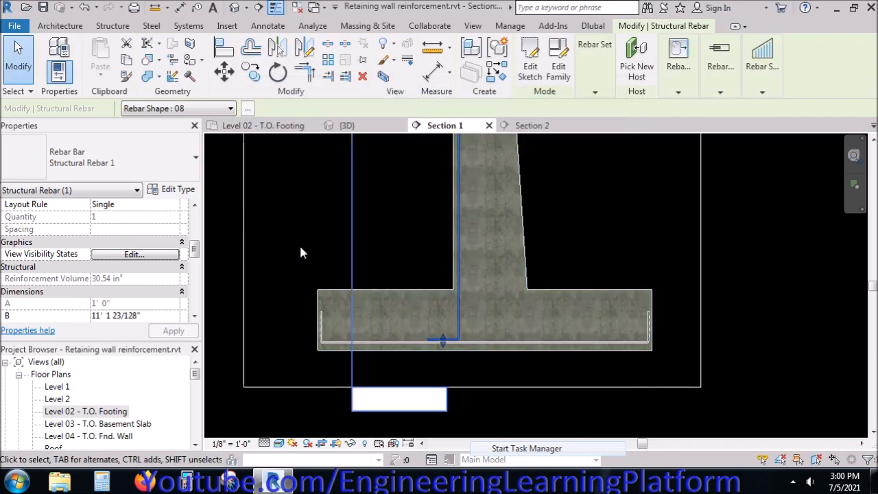
# Review the hook lengths defined in the selected vertical bar's type properties, leaving them unedited
pyautogui.click(171, 192)
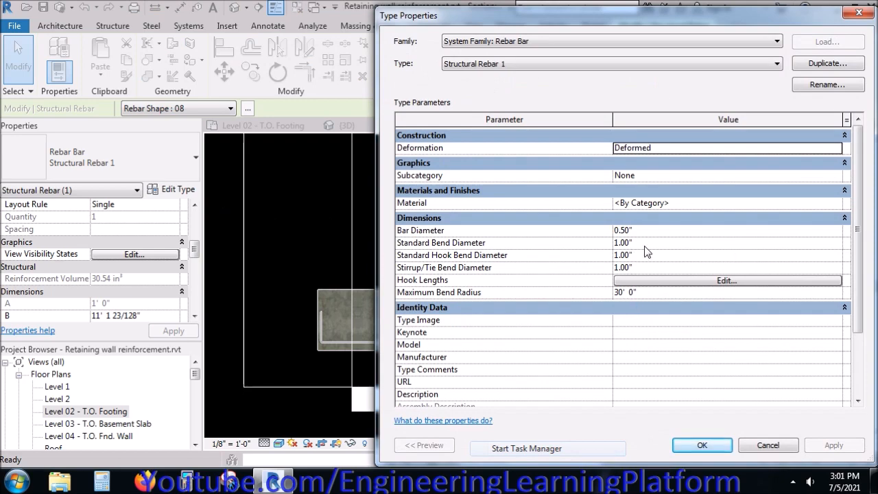
pyautogui.click(728, 281)
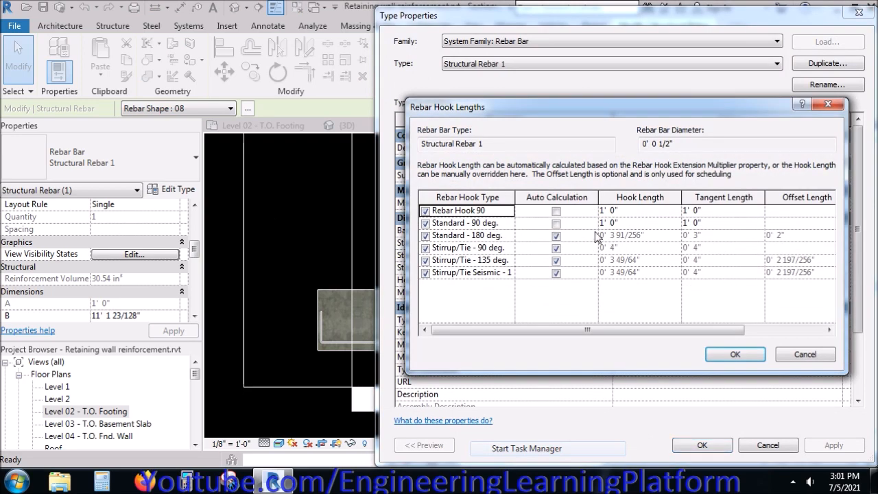
pyautogui.press('Escape')
pyautogui.press('Escape')
pyautogui.press('Escape')
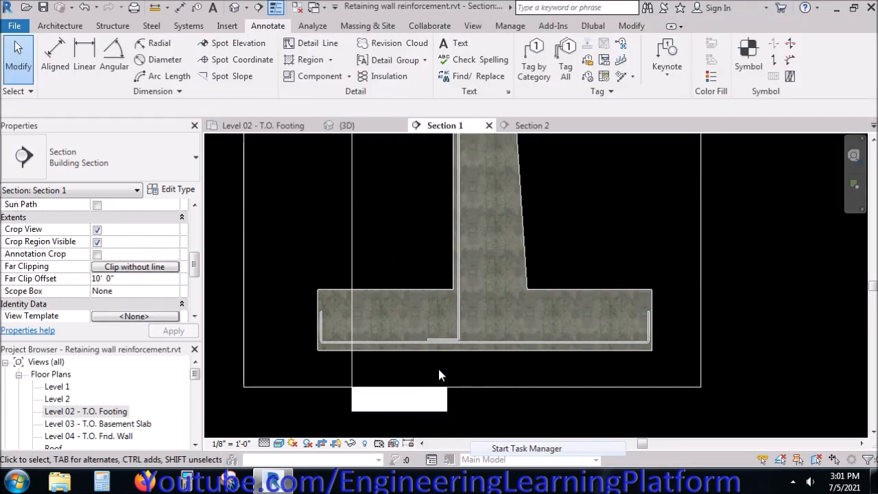
# Mirror a copy of the wall's vertical bar about a vertical axis through the midpoint of the stem's top
pyautogui.scroll(-3, 455, 375)
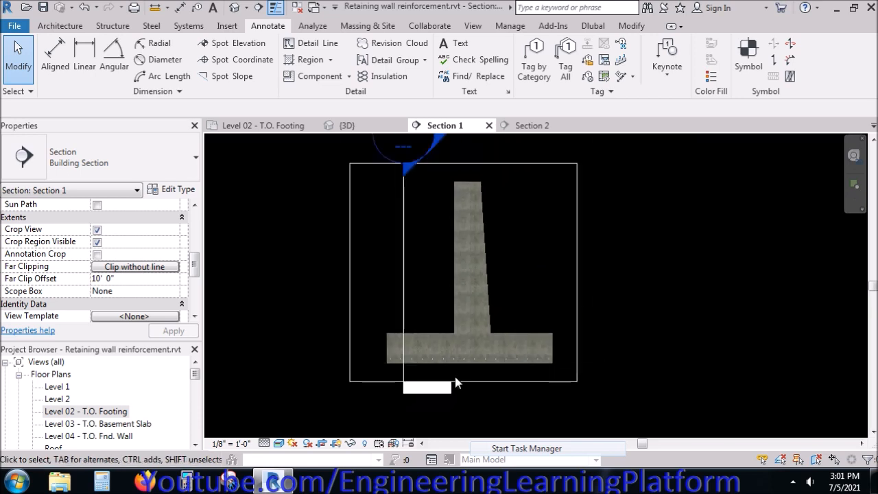
pyautogui.scroll(4, 472, 197)
pyautogui.scroll(-3, 456, 215)
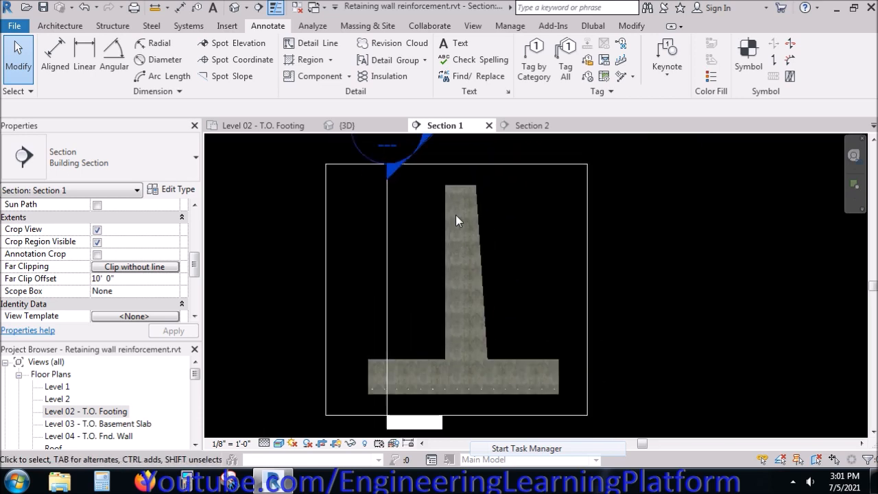
pyautogui.click(449, 226)
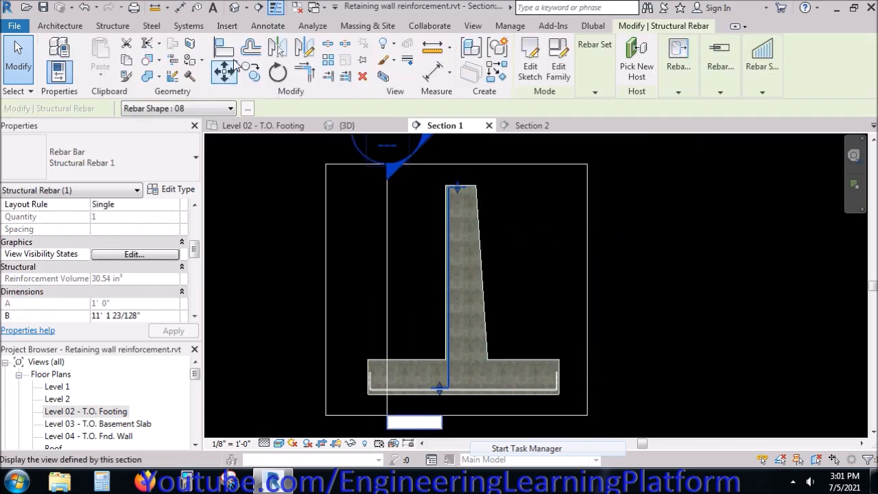
pyautogui.click(305, 47)
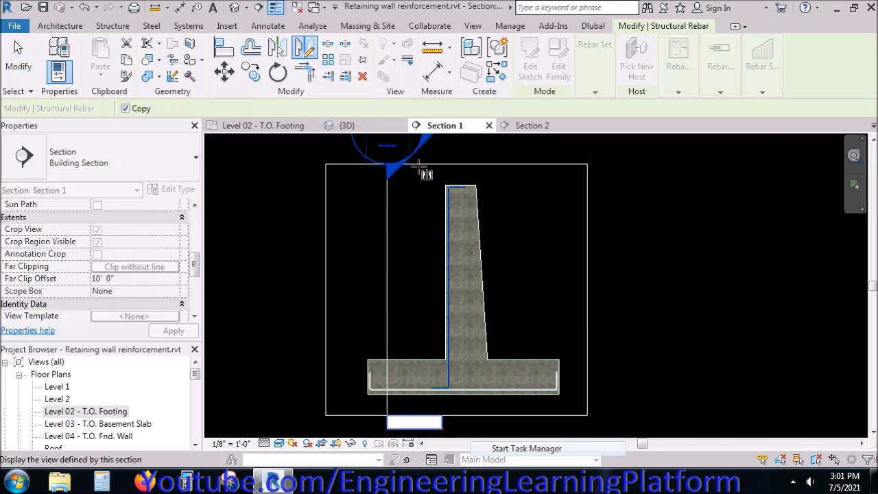
pyautogui.click(459, 187)
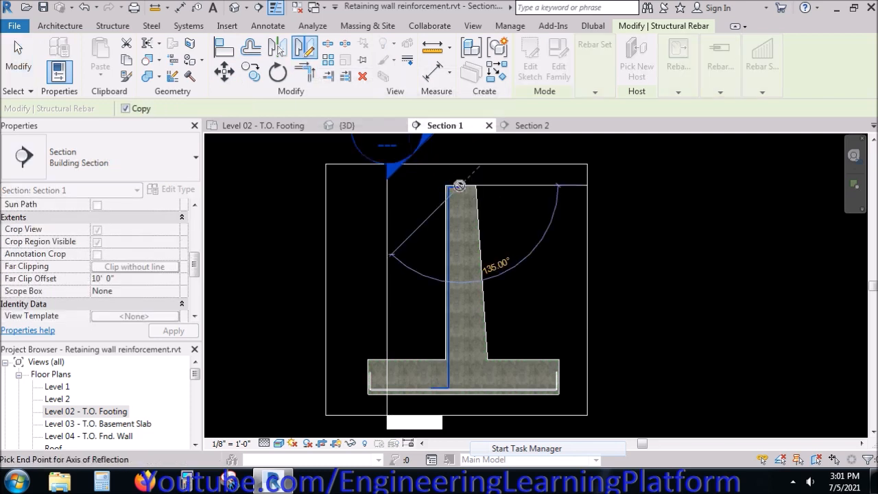
pyautogui.click(460, 402)
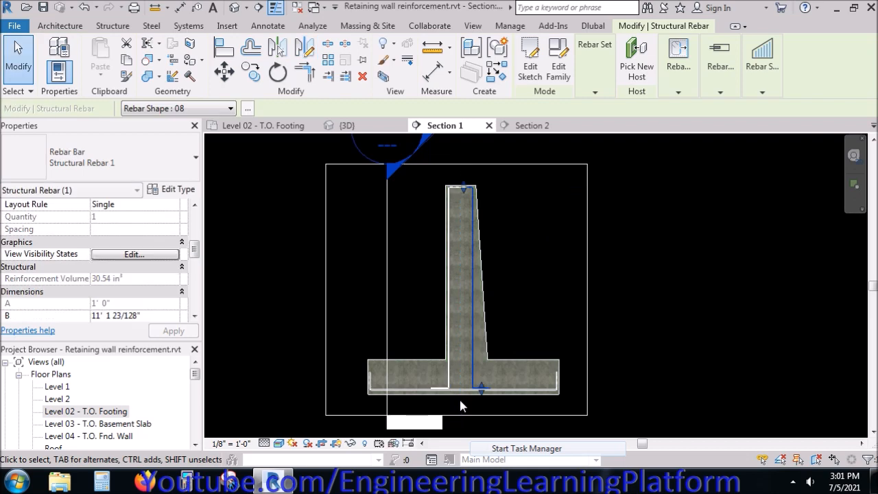
# Delete the mirrored copy of the vertical bar
pyautogui.press('Escape')
pyautogui.click(475, 352)
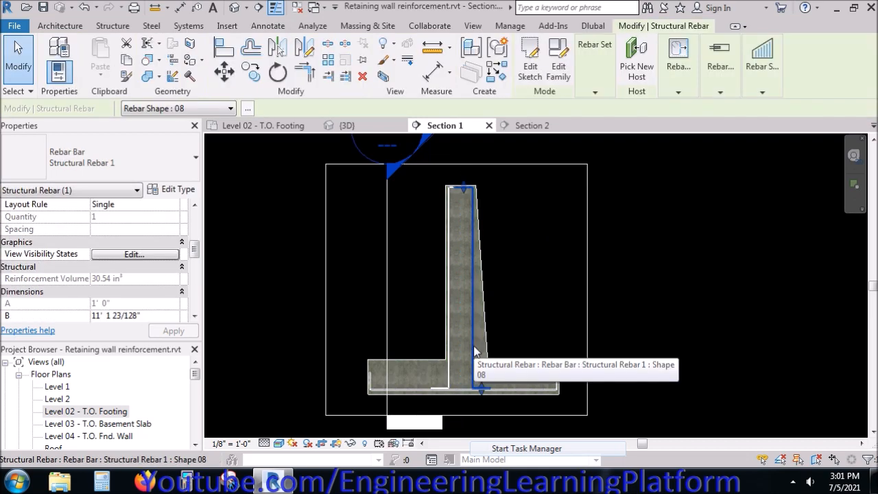
pyautogui.press('Delete')
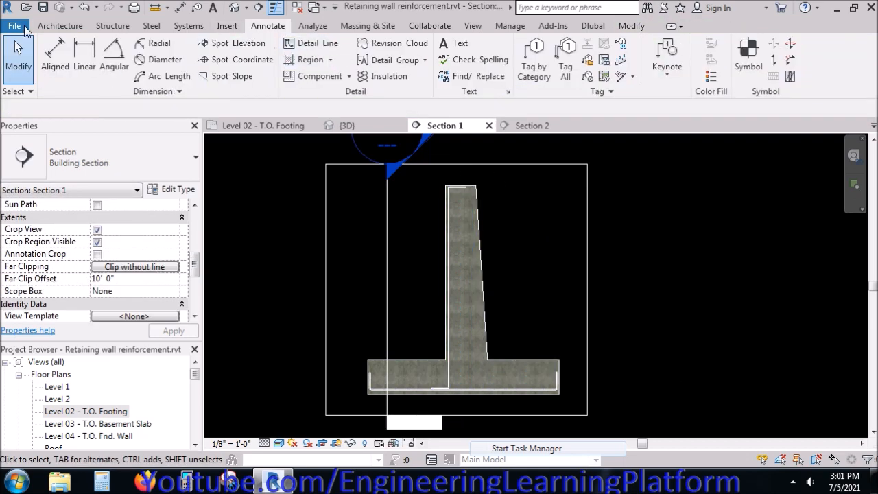
# Place a Rebar Shape 20 bar in the wall stem, running parallel to the sloped face
pyautogui.click(111, 26)
pyautogui.click(365, 59)
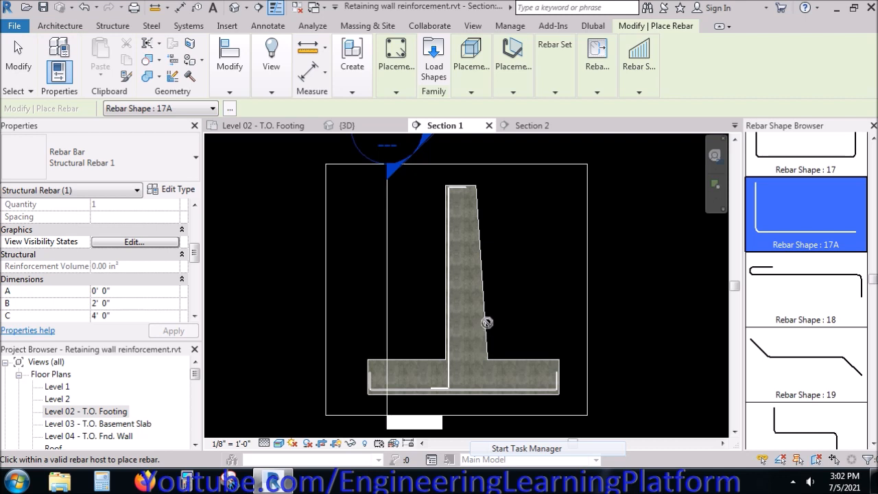
pyautogui.moveTo(873, 279); pyautogui.dragTo(875, 300)
pyautogui.click(833, 262)
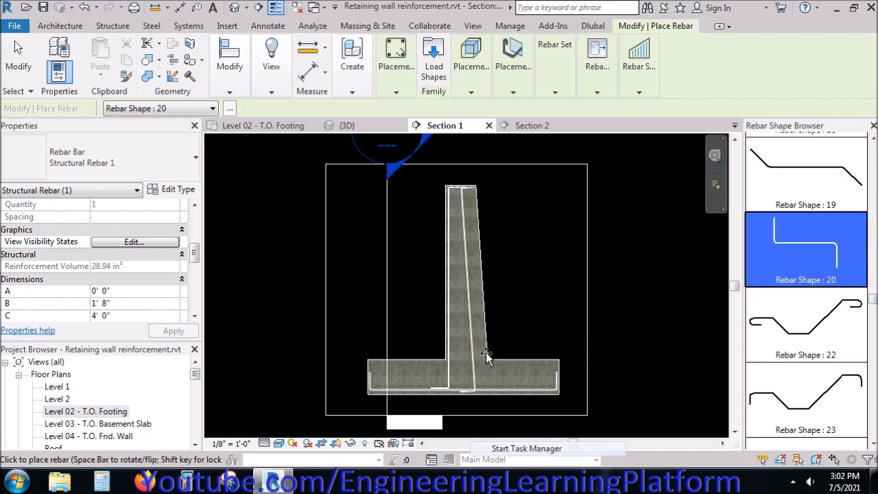
pyautogui.scroll(3, 485, 353)
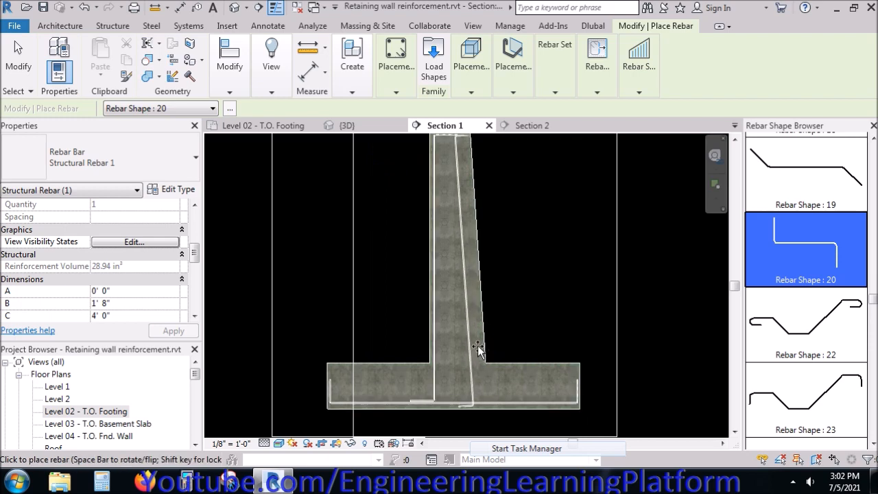
pyautogui.click(479, 350)
pyautogui.press('Escape')
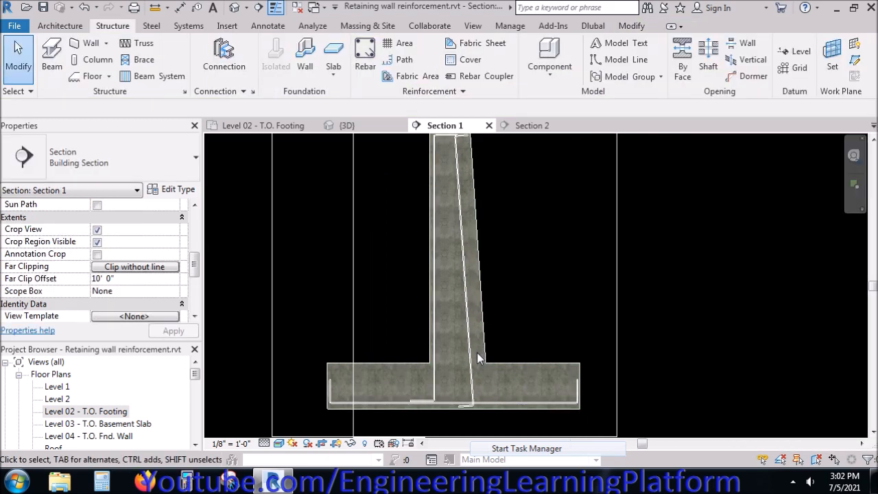
# Edit the new bar's sketch and move its long sloping segment to the cover line of the stem's sloped face
pyautogui.doubleClick(470, 347)
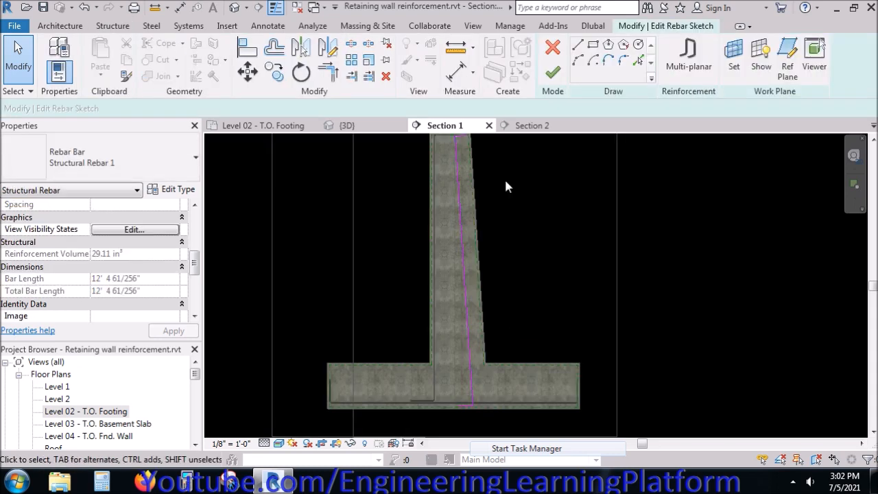
pyautogui.moveTo(515, 190); pyautogui.dragTo(495, 271, button='middle')
pyautogui.scroll(5, 424, 219)
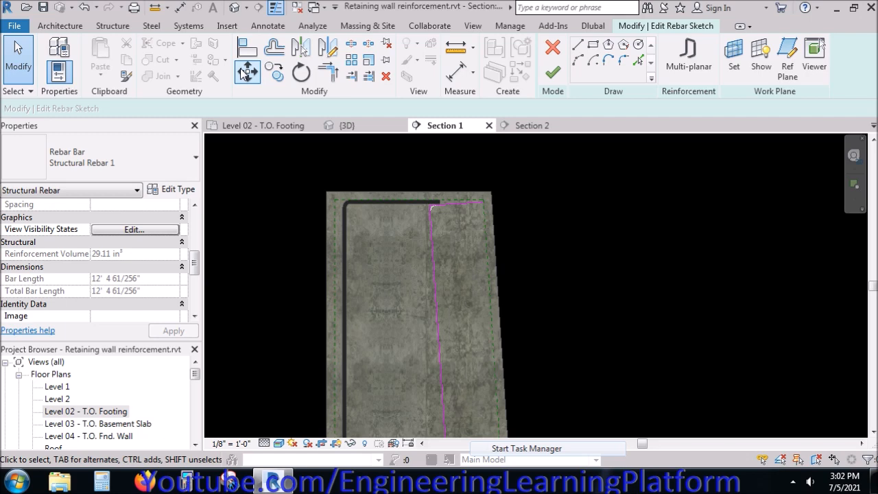
pyautogui.click(246, 70)
pyautogui.click(432, 243)
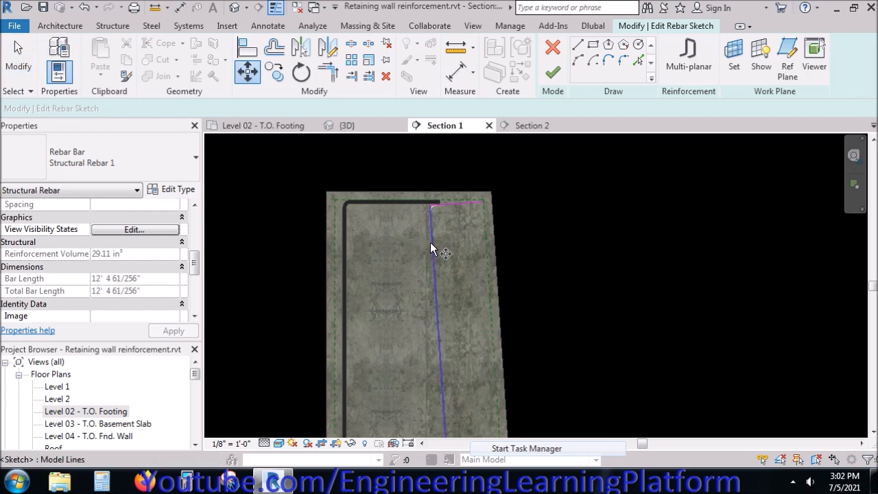
pyautogui.press('Return')
pyautogui.click(431, 205)
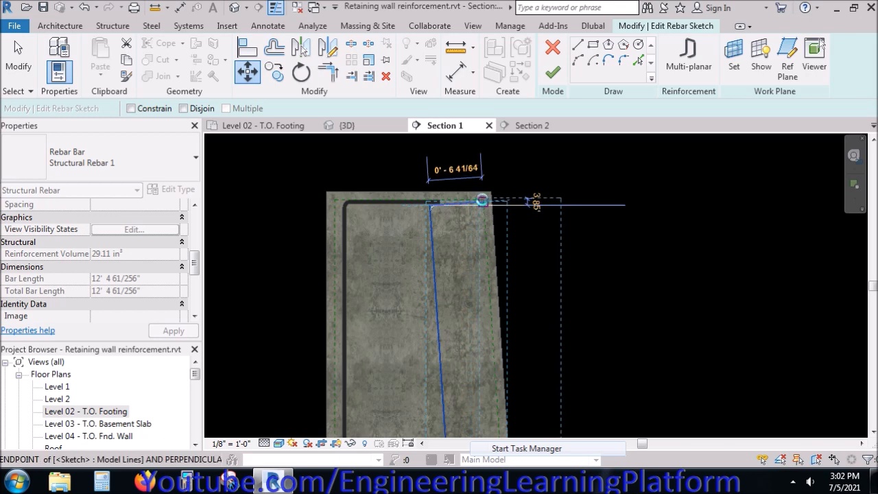
pyautogui.click(483, 199)
# Join the bottom leg to the moved sloping segment and flip its free end outward to make a horizontal leg about 11" long
pyautogui.scroll(-5, 512, 199)
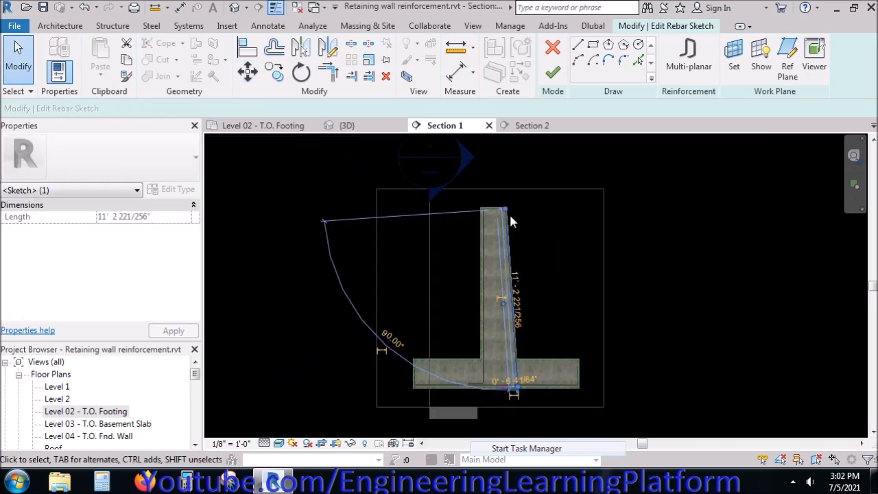
pyautogui.scroll(5, 517, 343)
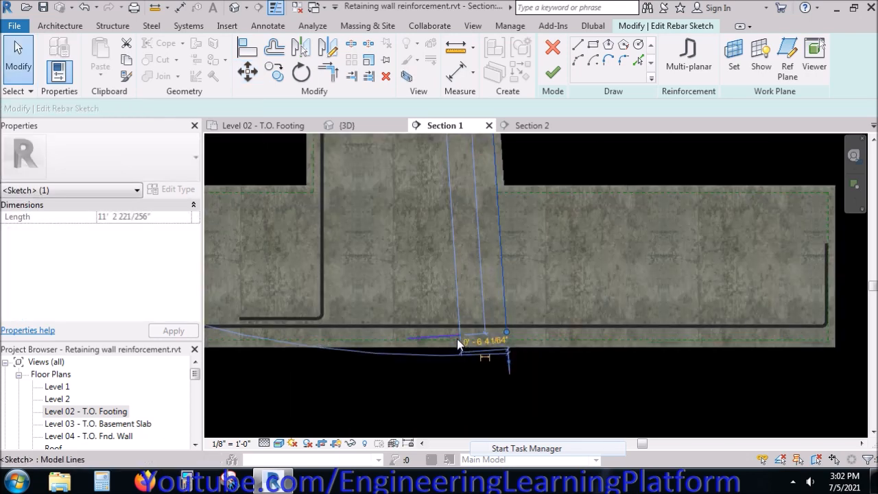
pyautogui.click(457, 338)
pyautogui.moveTo(460, 335); pyautogui.dragTo(506, 332)
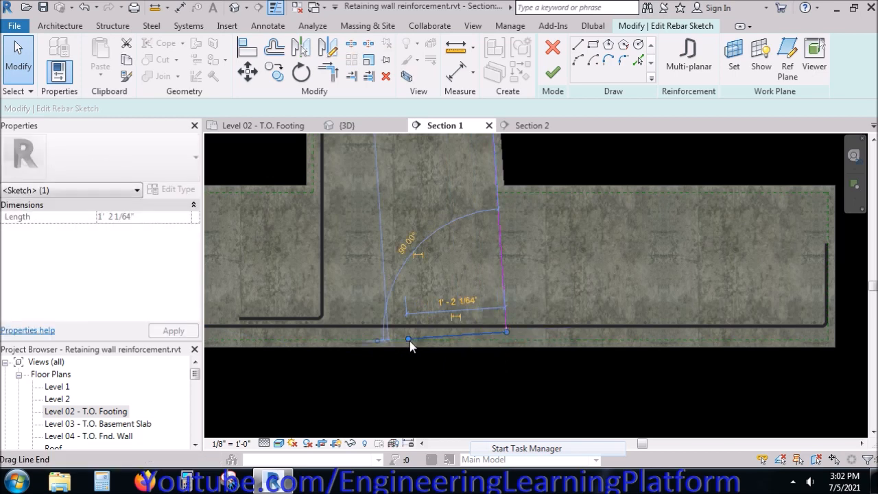
pyautogui.moveTo(409, 340)
pyautogui.mouseDown()
pyautogui.moveTo(565, 325)
pyautogui.moveTo(585, 333)
pyautogui.mouseUp()
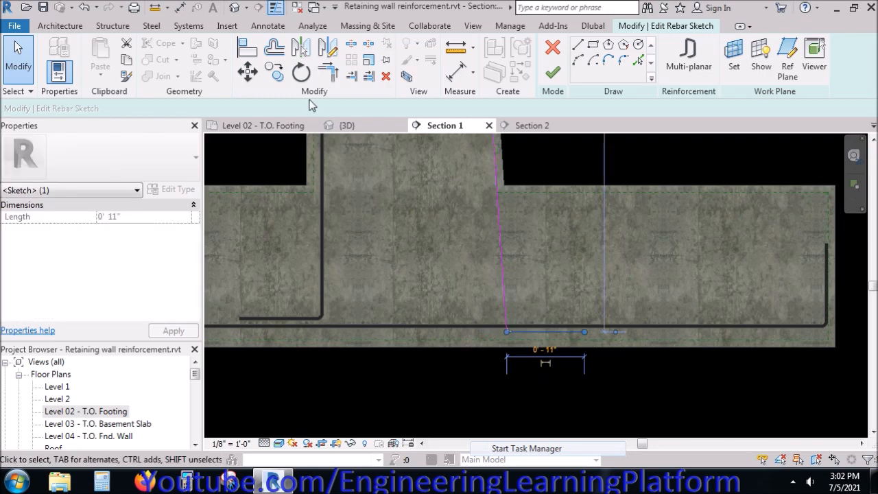
# Move the horizontal bottom leg up to the upper edge of the footing's bottom bar
pyautogui.click(248, 71)
pyautogui.scroll(3, 528, 324)
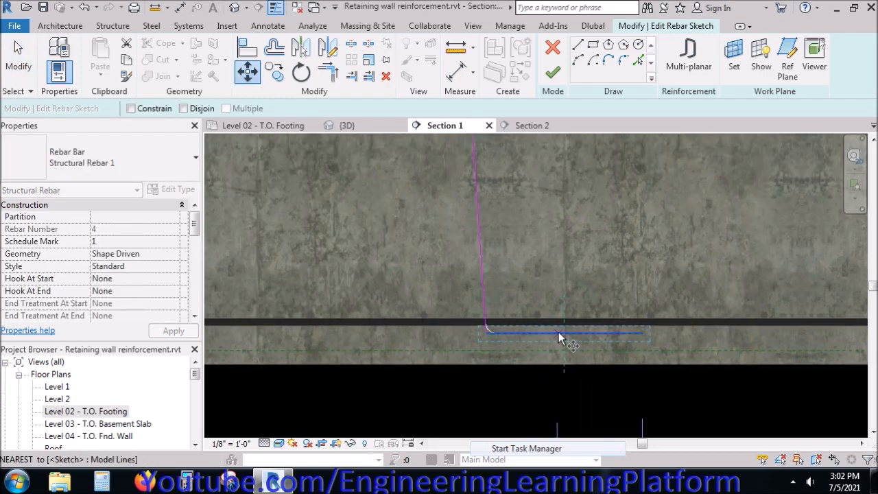
pyautogui.click(559, 337)
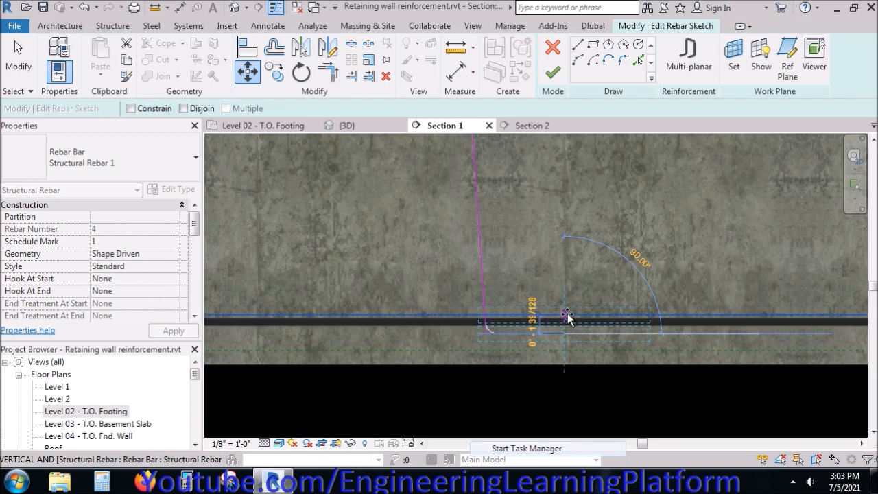
pyautogui.click(566, 315)
pyautogui.scroll(-3, 440, 365)
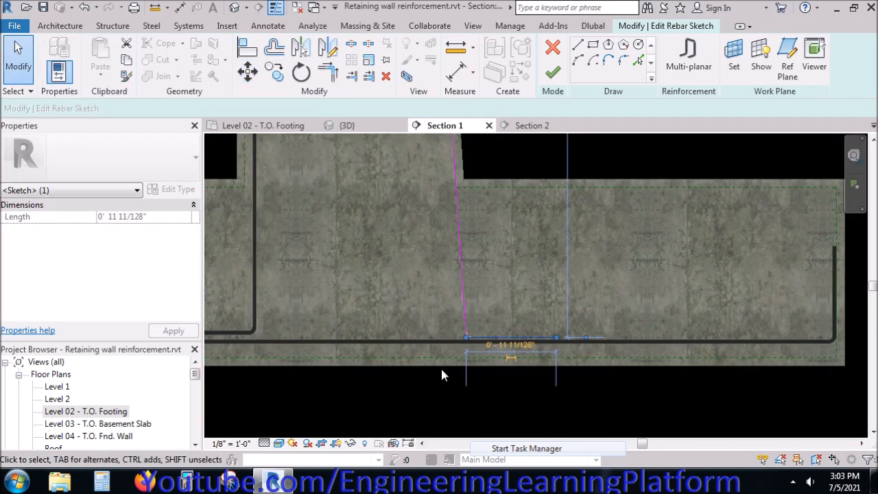
pyautogui.click(516, 385)
pyautogui.scroll(-2, 512, 383)
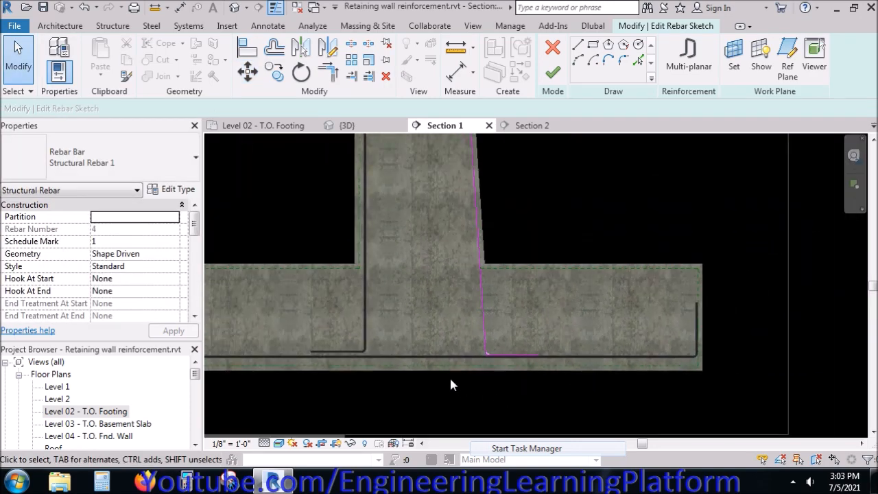
# Move the bottom leg vertically up another 0.5" with Constrain enabled
pyautogui.click(248, 72)
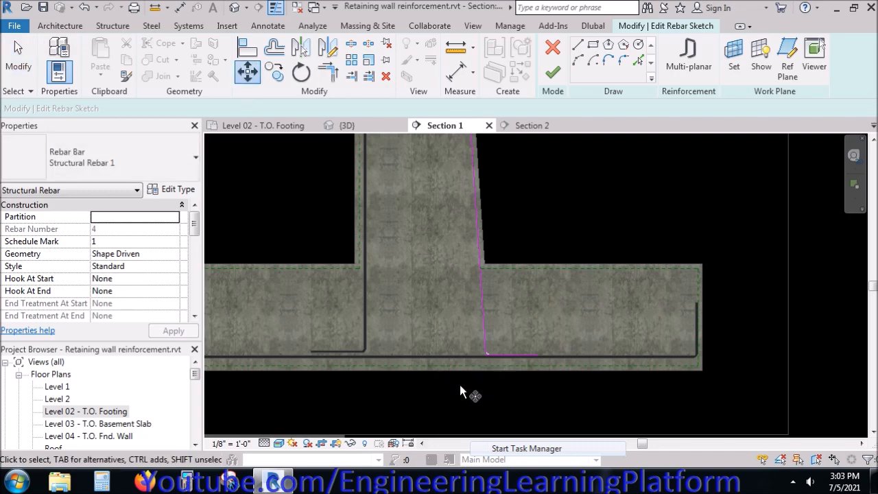
pyautogui.scroll(4, 480, 363)
pyautogui.click(549, 346)
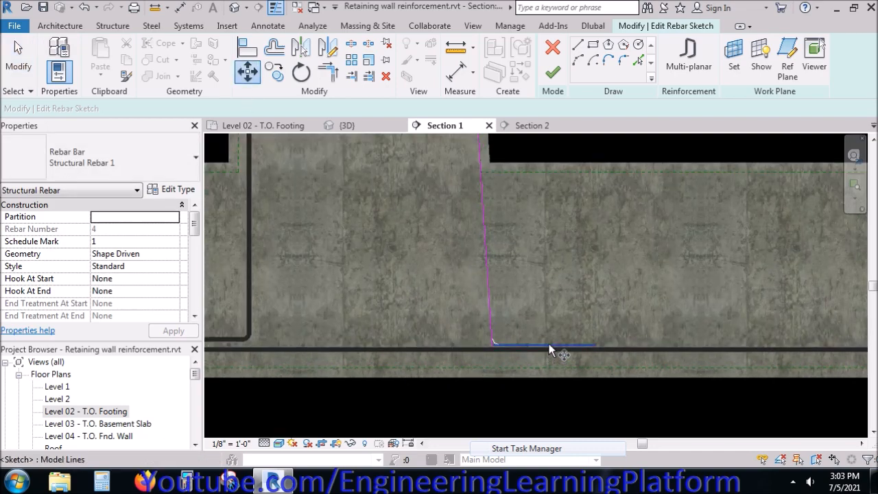
pyautogui.press('Return')
pyautogui.scroll(4, 549, 348)
pyautogui.click(549, 349)
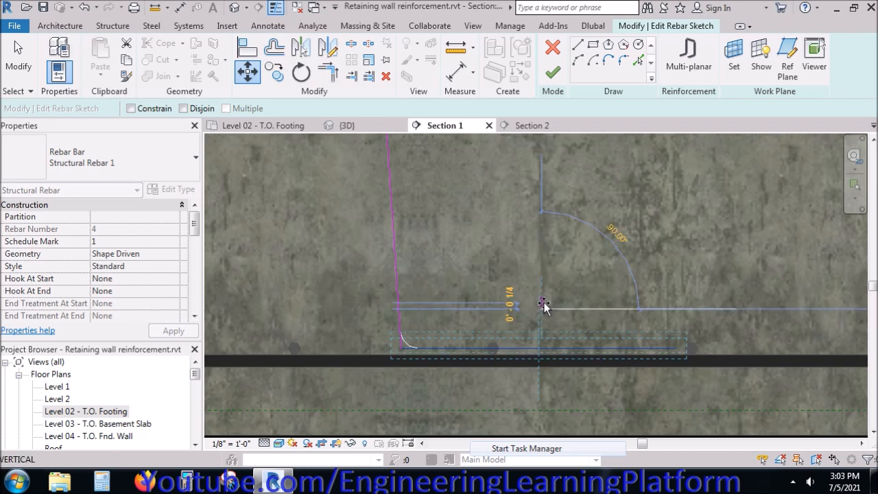
pyautogui.click(151, 108)
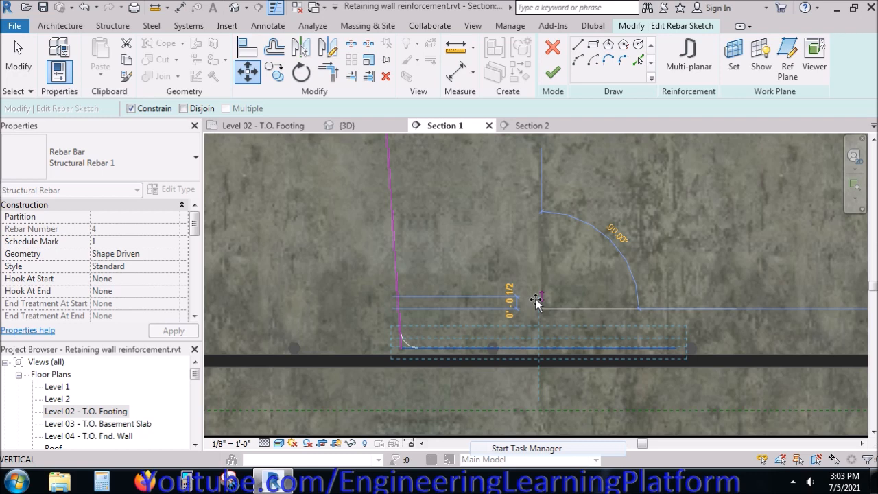
pyautogui.write('0.')
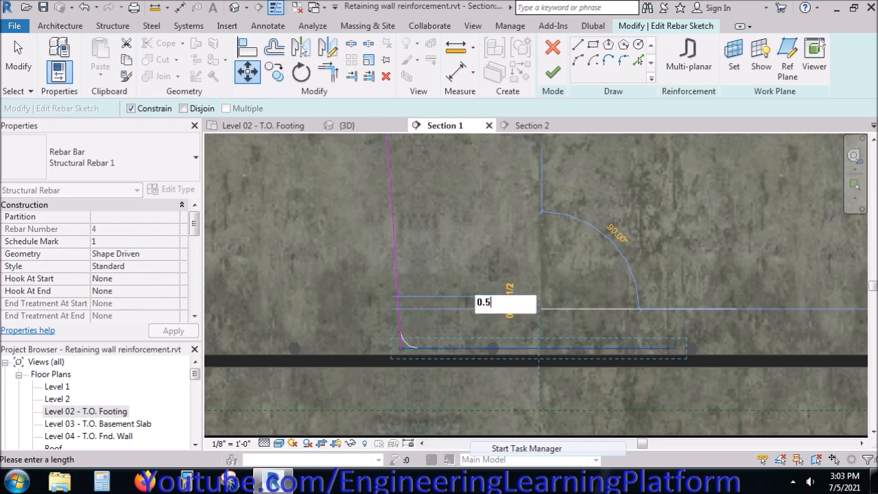
pyautogui.write("5'")
pyautogui.press('Return')
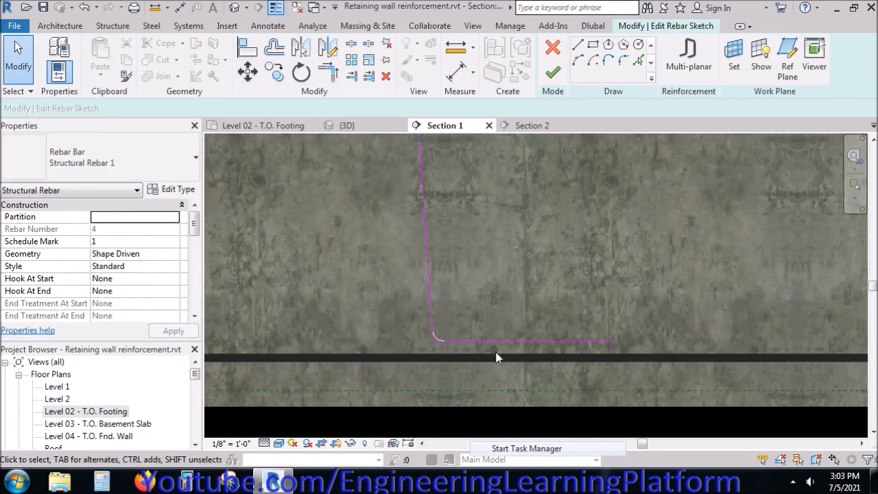
# Lengthen the sloped-face bar's top leg to about 1' 3" toward the stem's vertical face
pyautogui.scroll(-3, 498, 357)
pyautogui.scroll(-2, 496, 356)
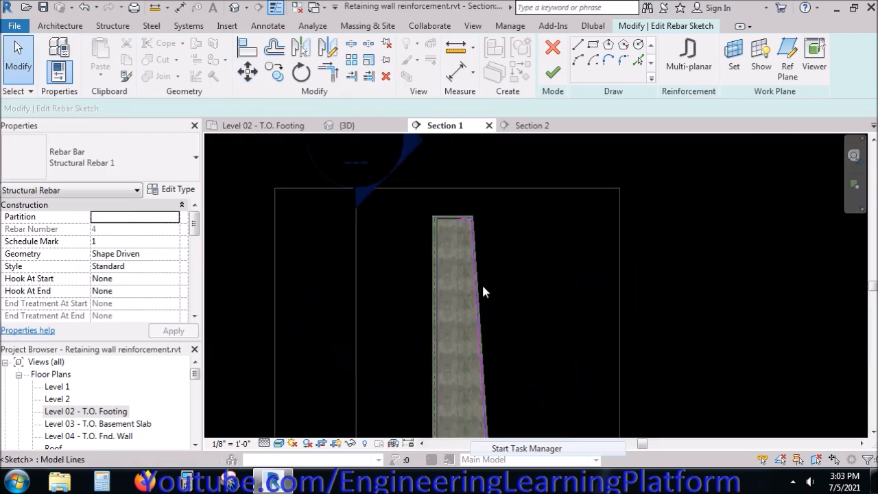
pyautogui.scroll(2, 473, 234)
pyautogui.scroll(4, 472, 229)
pyautogui.click(476, 227)
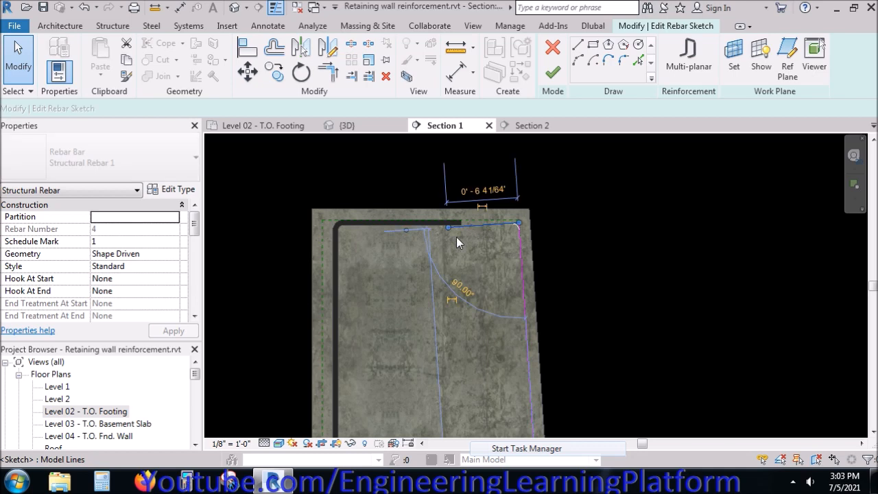
pyautogui.moveTo(449, 235); pyautogui.dragTo(358, 234)
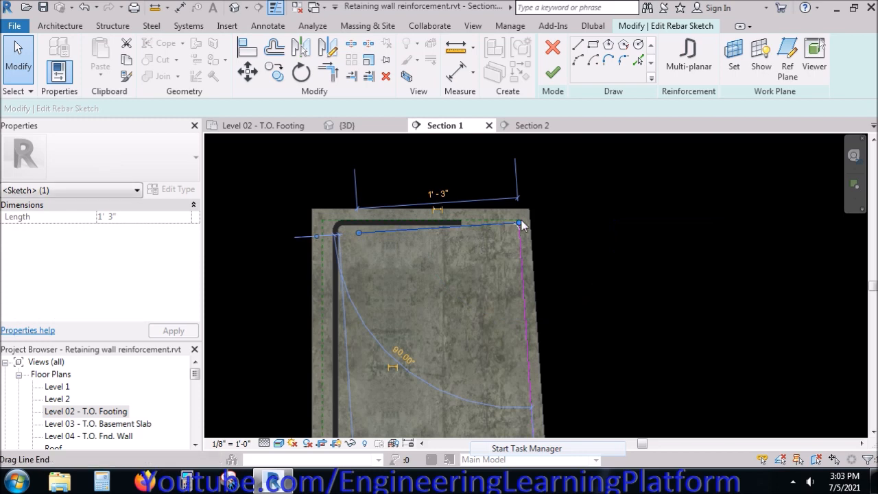
# Lower the top leg's corner end to make the leg horizontal just below the vertical bar's top leg, and finish the sketch
pyautogui.moveTo(520, 227); pyautogui.dragTo(521, 232)
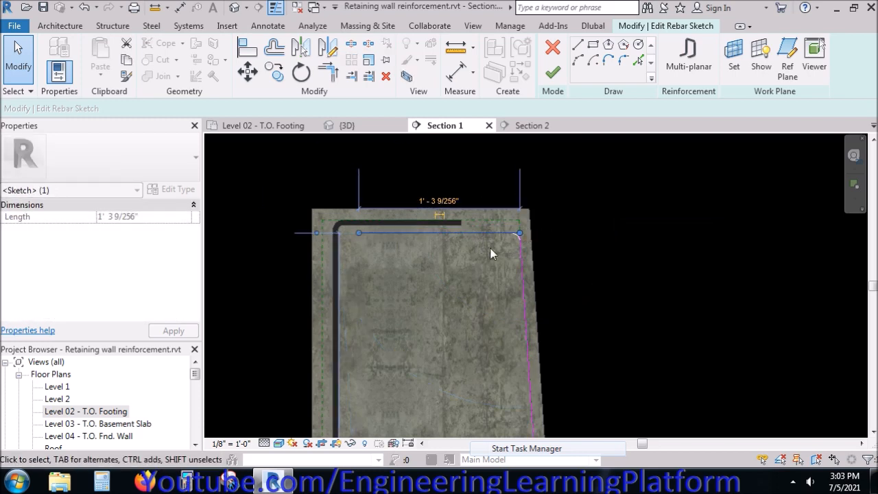
pyautogui.click(516, 266)
pyautogui.click(402, 234)
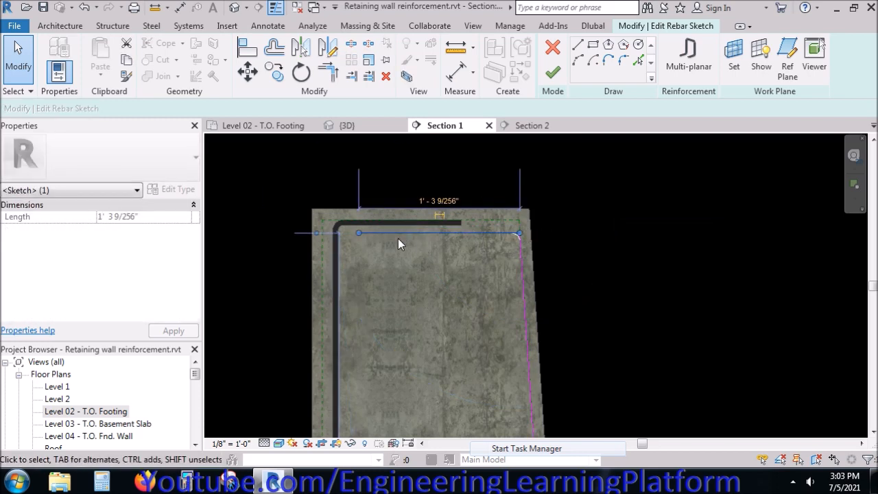
pyautogui.click(567, 187)
pyautogui.click(553, 73)
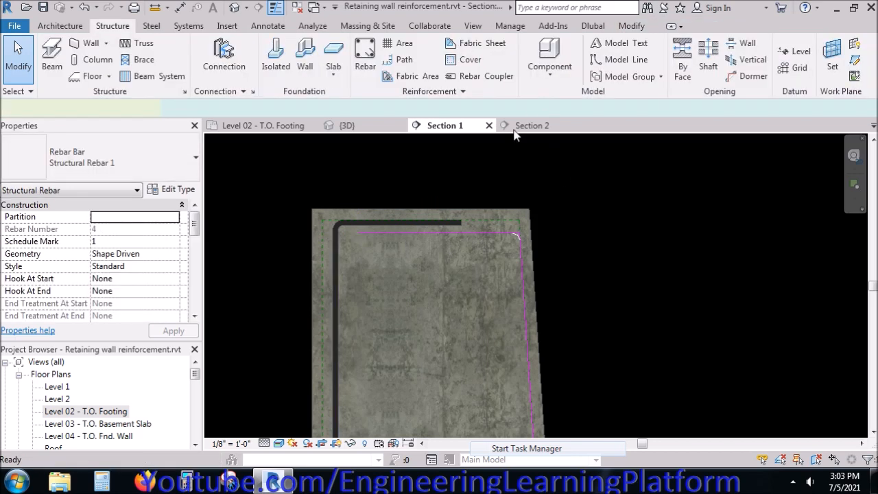
# Examine the stem bars' top legs and bottom bends in Section 1, and check the wall in the 3D view
pyautogui.scroll(4, 446, 183)
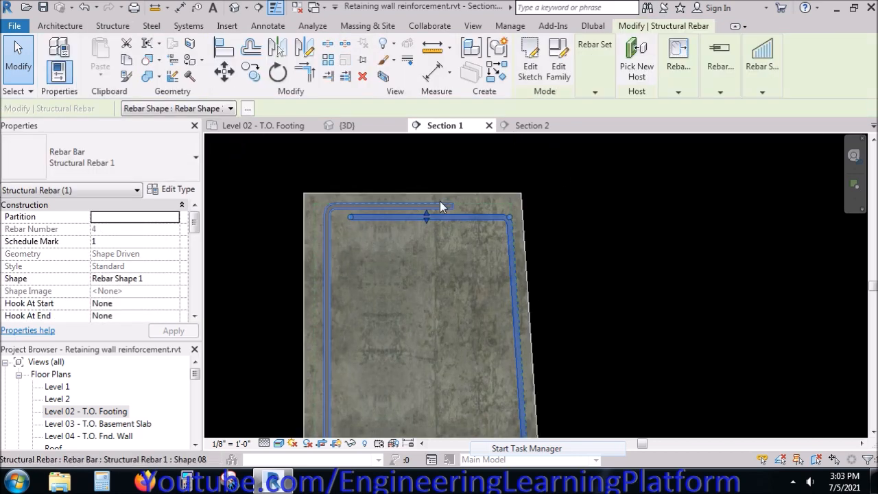
pyautogui.moveTo(443, 214); pyautogui.dragTo(439, 203)
pyautogui.press('Escape')
pyautogui.scroll(-3, 497, 180)
pyautogui.scroll(-5, 497, 181)
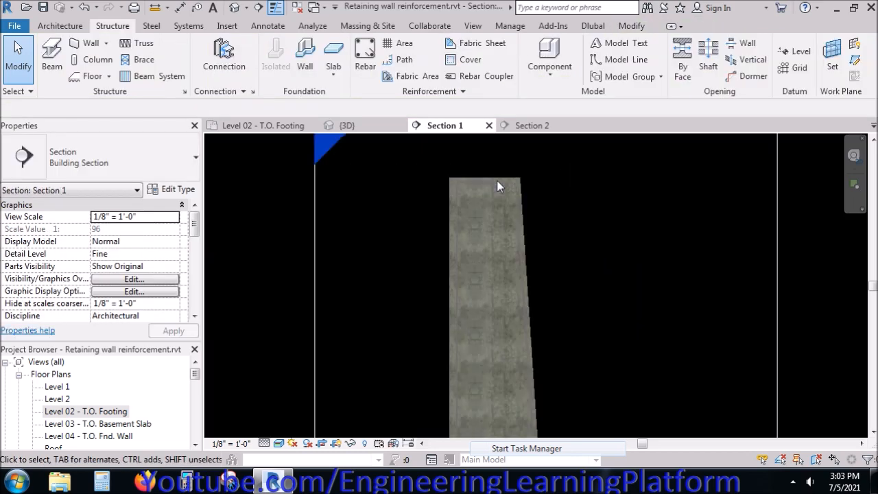
pyautogui.scroll(2, 484, 316)
pyautogui.scroll(3, 485, 322)
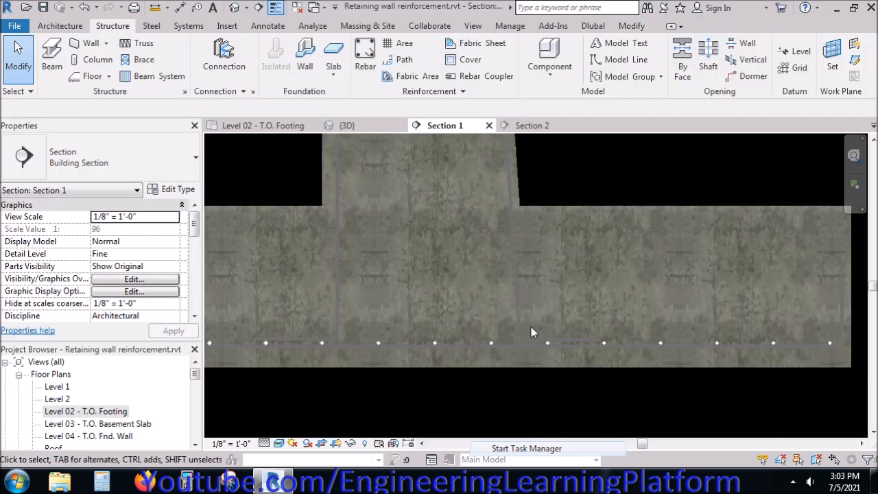
pyautogui.scroll(-3, 587, 345)
pyautogui.scroll(-5, 569, 386)
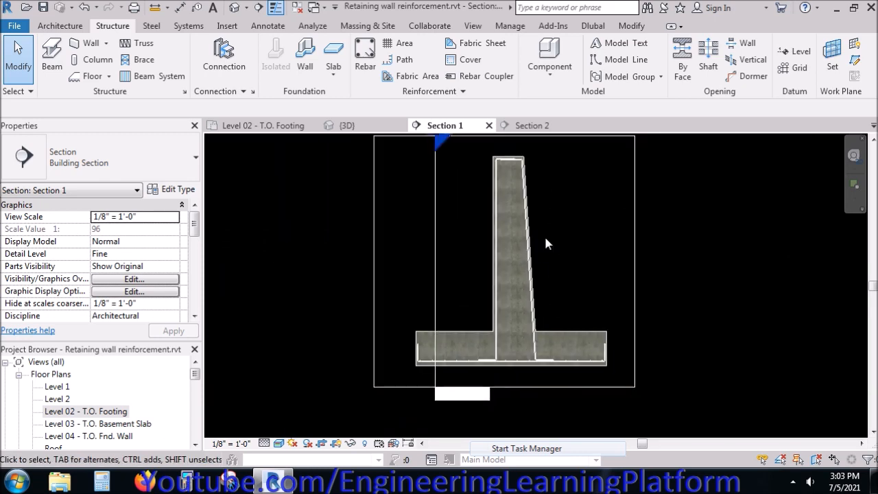
pyautogui.click(341, 125)
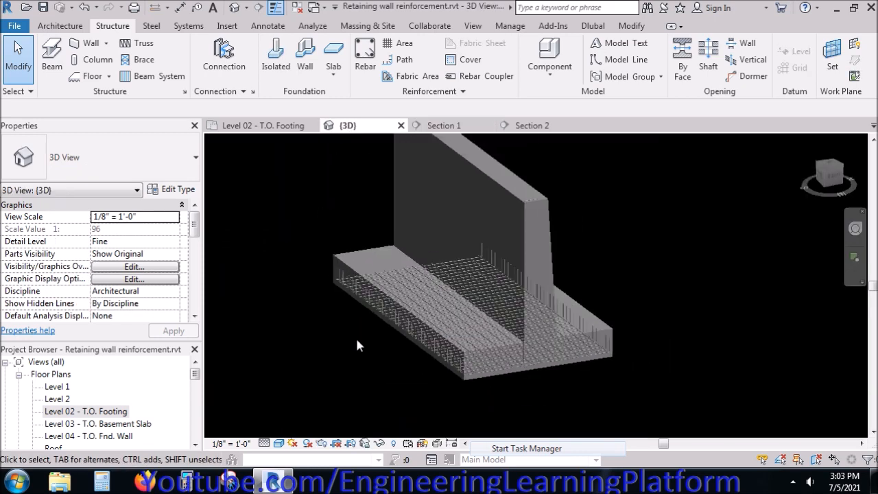
pyautogui.click(440, 128)
pyautogui.scroll(2, 570, 334)
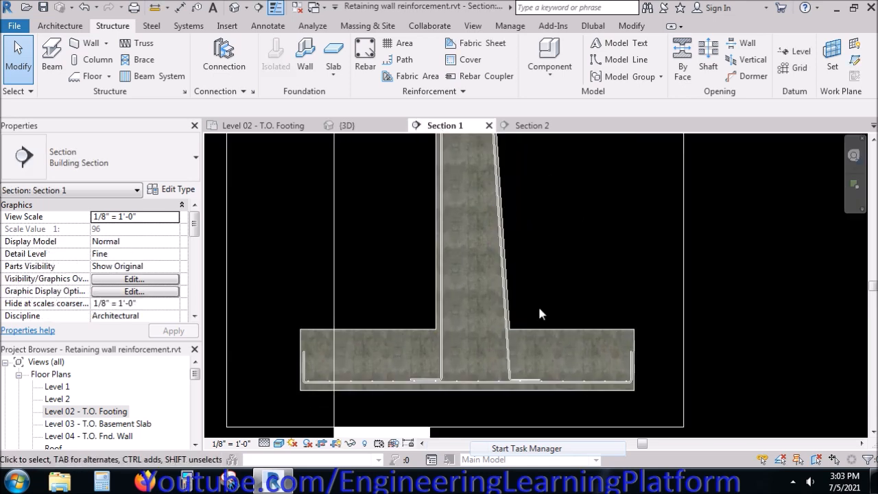
pyautogui.click(793, 482)
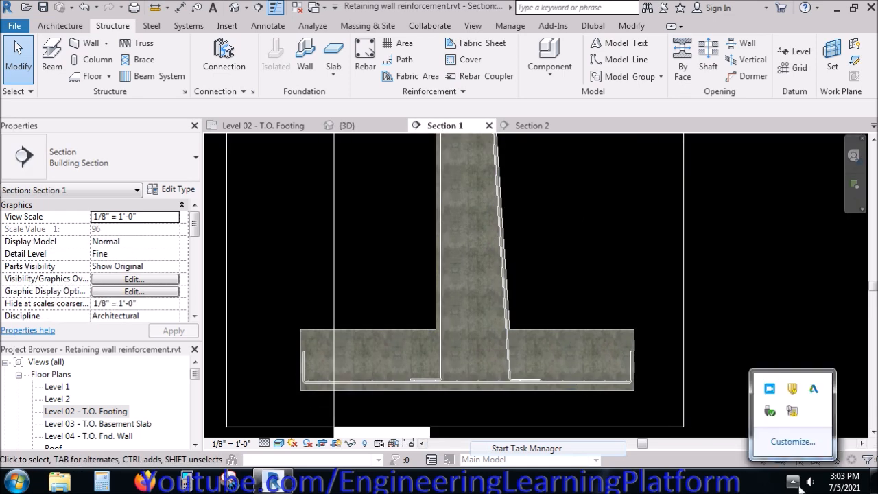
pyautogui.rightClick(772, 387)
pyautogui.click(790, 340)
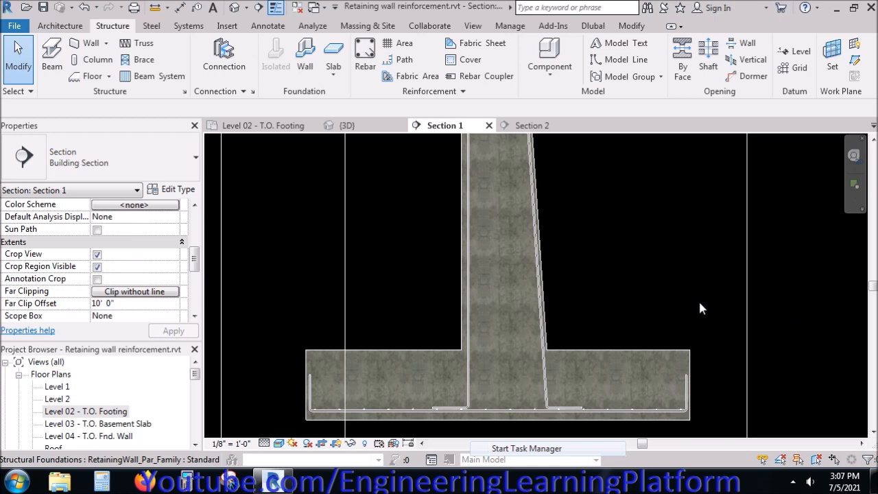
pyautogui.click(793, 482)
pyautogui.click(792, 489)
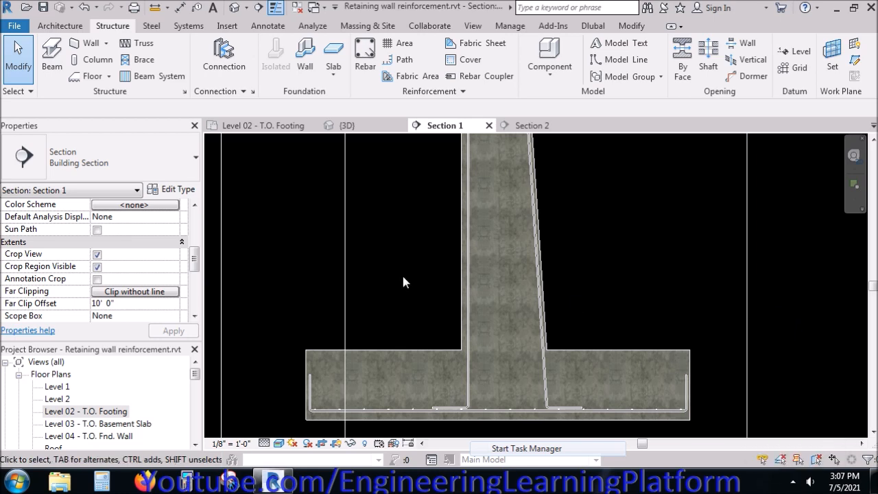
# Check the View unobscured and View as solid settings of both stem bars for the 3D views
pyautogui.click(470, 355)
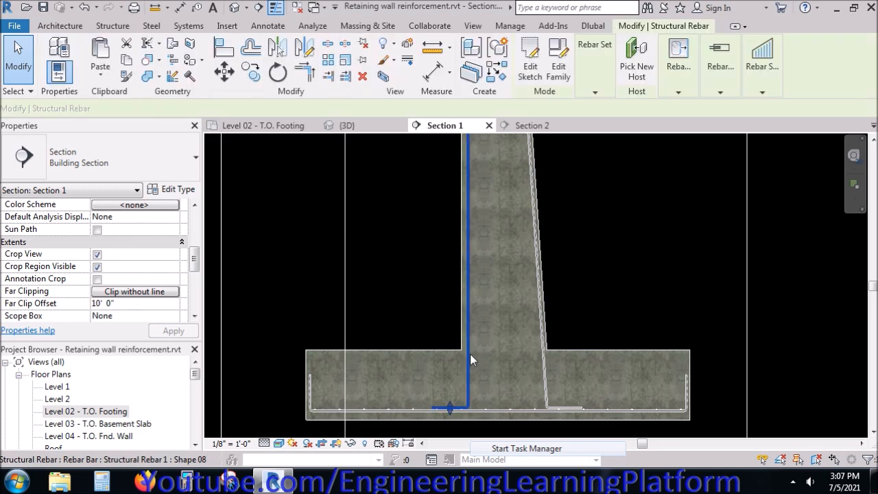
pyautogui.keyDown('ctrl'); pyautogui.click(546, 369); pyautogui.keyUp('ctrl')
pyautogui.click(149, 267)
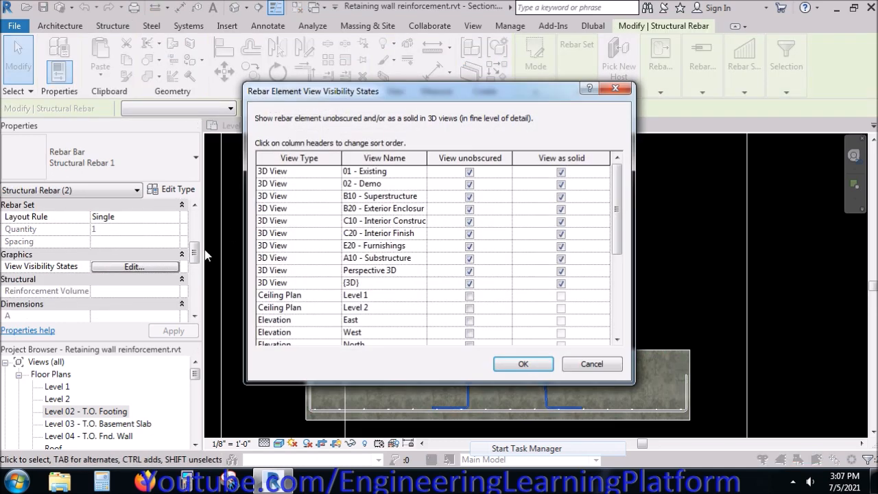
pyautogui.moveTo(311, 172); pyautogui.dragTo(313, 285)
pyautogui.click(538, 365)
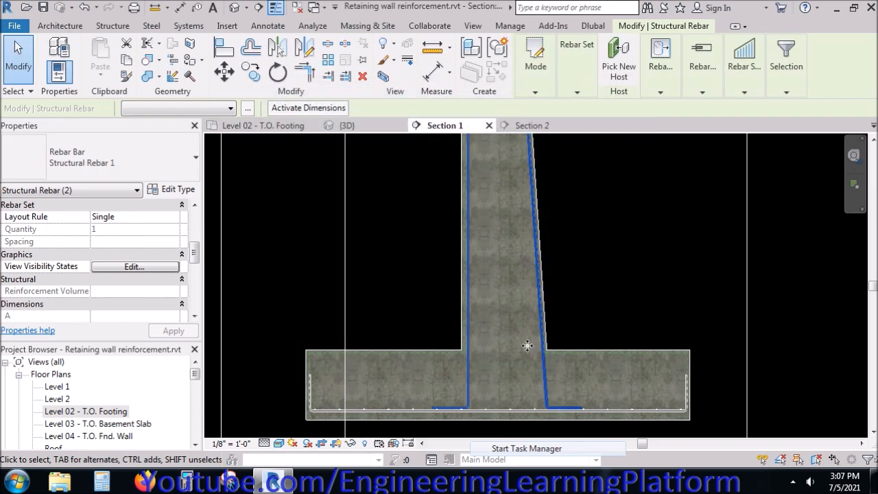
pyautogui.click(398, 270)
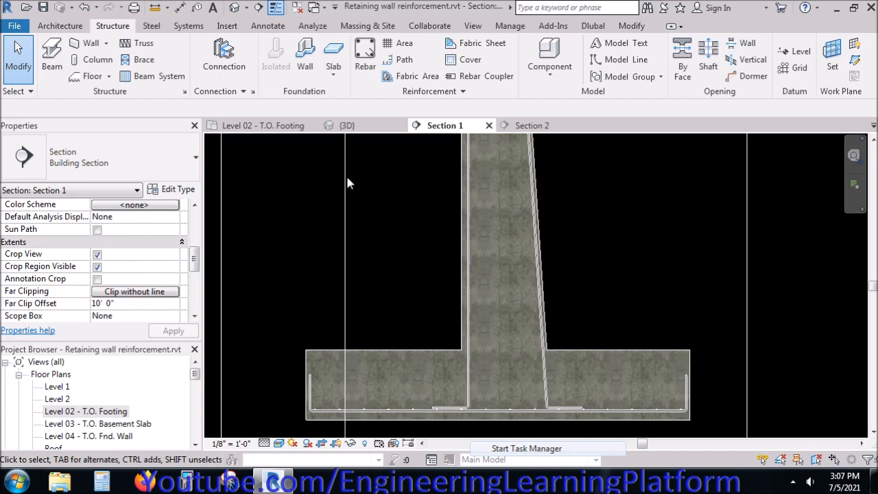
# Select both stem bars in the 3D view and set their rebar set layout to Number with Spacing
pyautogui.click(350, 125)
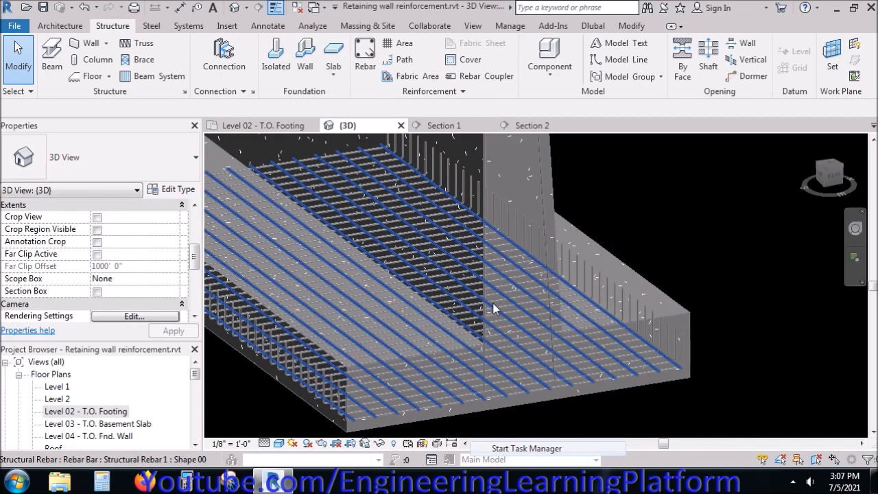
pyautogui.click(484, 302)
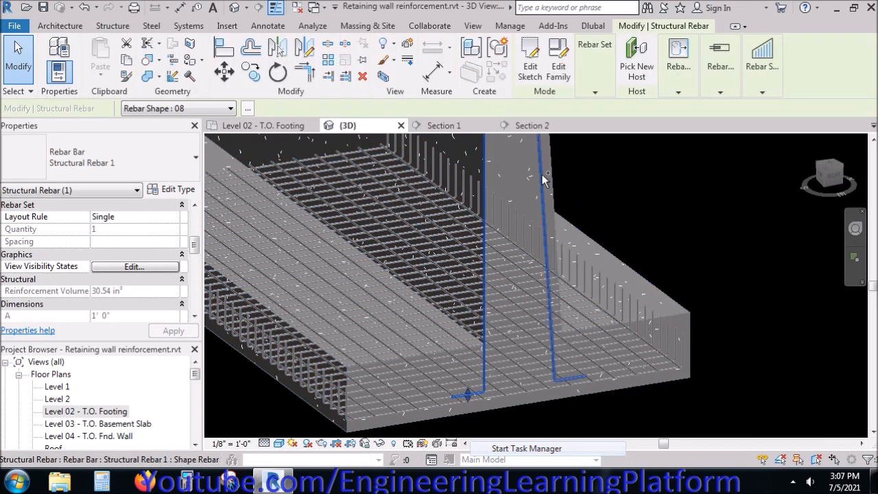
pyautogui.keyDown('ctrl'); pyautogui.click(543, 179); pyautogui.keyUp('ctrl')
pyautogui.scroll(-6, 586, 233)
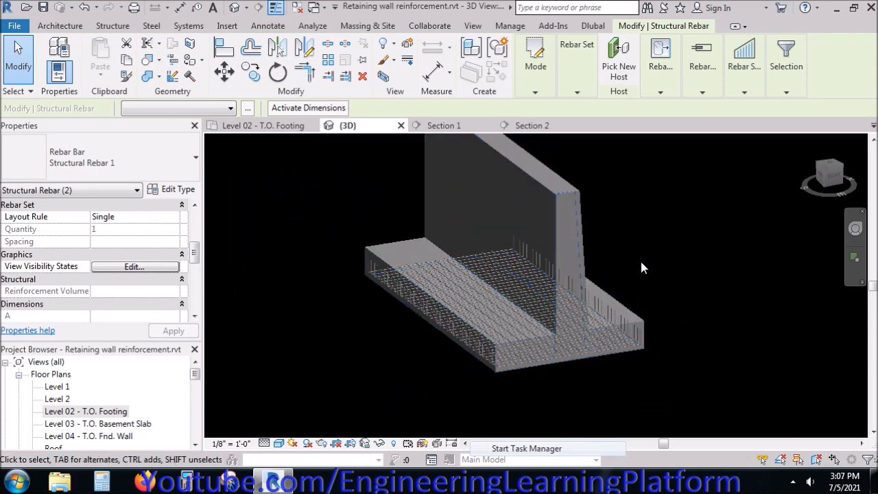
pyautogui.keyDown('shift'); pyautogui.moveTo(641, 268); pyautogui.dragTo(594, 268, button='middle'); pyautogui.keyUp('shift')
pyautogui.moveTo(547, 91)
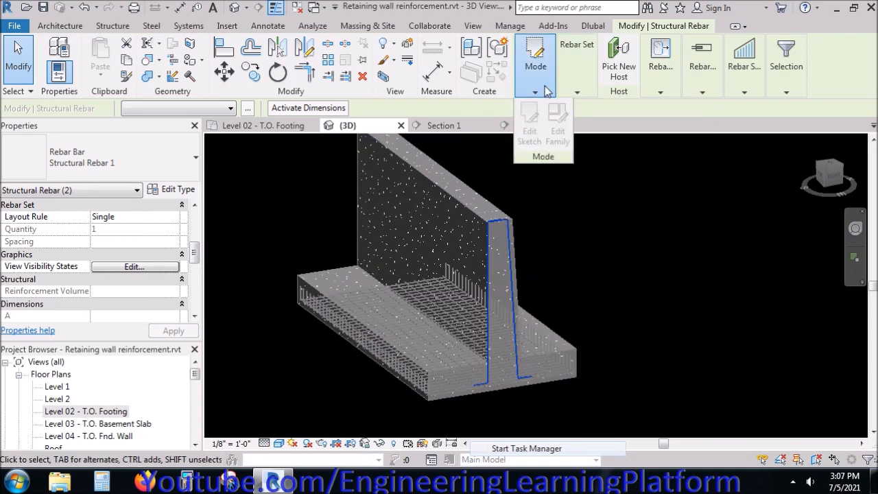
pyautogui.moveTo(577, 86)
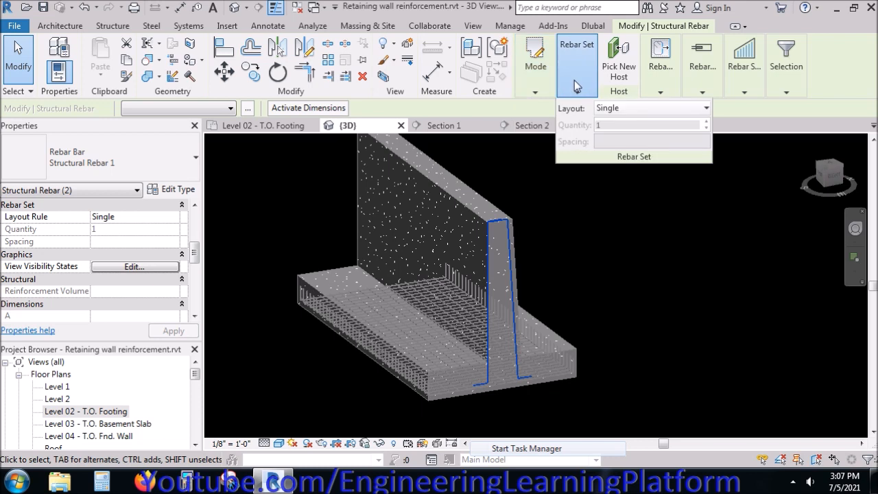
pyautogui.click(624, 106)
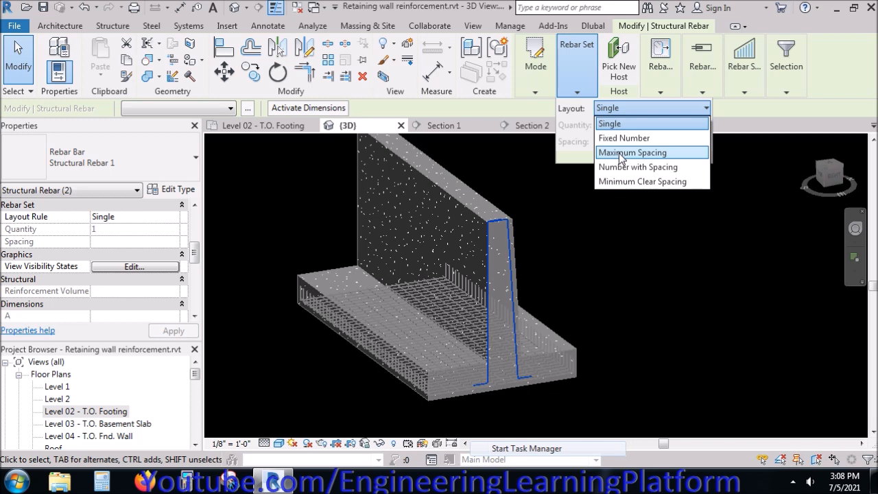
pyautogui.click(622, 168)
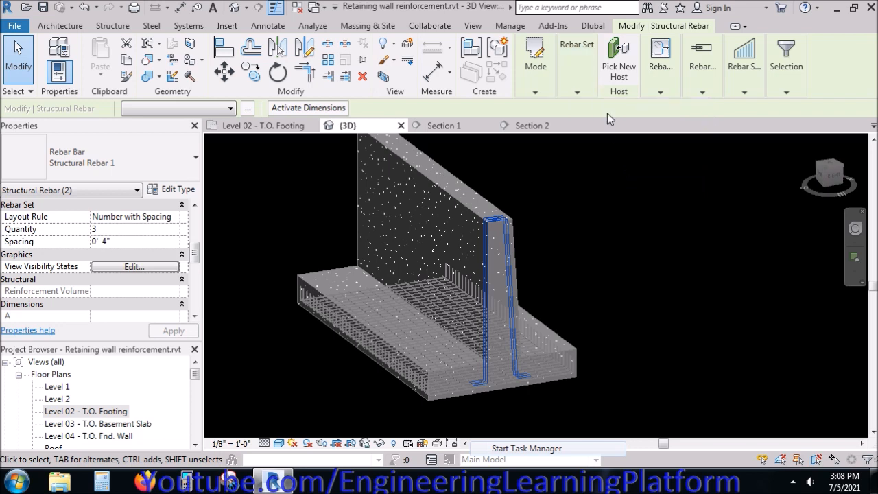
# Set both stem bar sets to 0' 8" spacing and a quantity of 30, after trying 20
pyautogui.moveTo(575, 88)
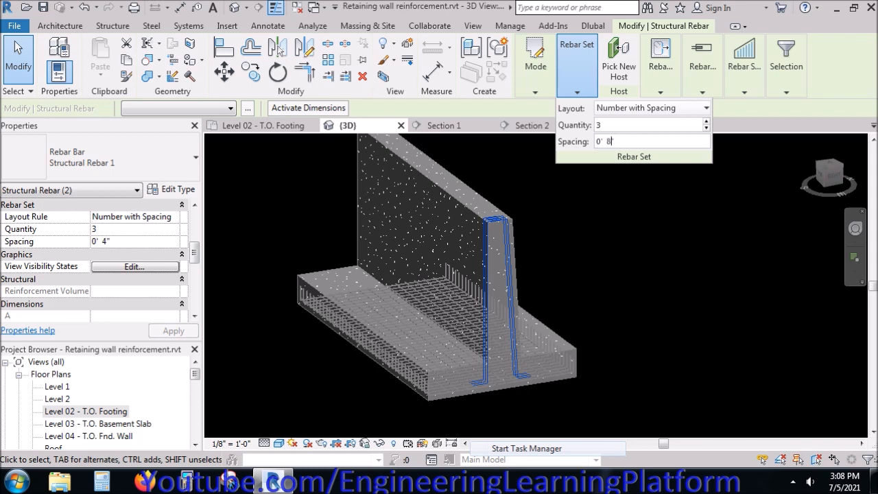
pyautogui.click(608, 125)
pyautogui.write('20')
pyautogui.press('Return')
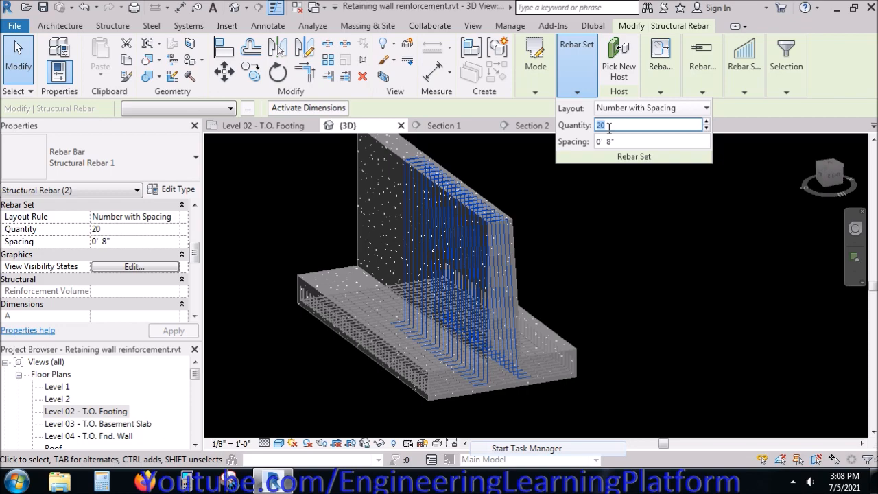
pyautogui.write('30')
pyautogui.press('Return')
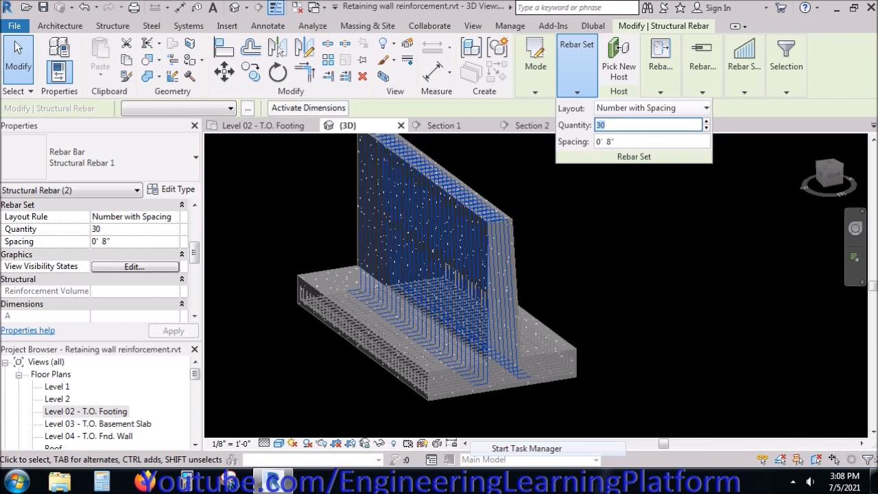
pyautogui.click(327, 407)
# Examine in the 3D view how the stem bars are distributed along the wall and bend into the footing
pyautogui.keyDown('shift'); pyautogui.moveTo(326, 411); pyautogui.dragTo(480, 435, button='middle'); pyautogui.keyUp('shift')
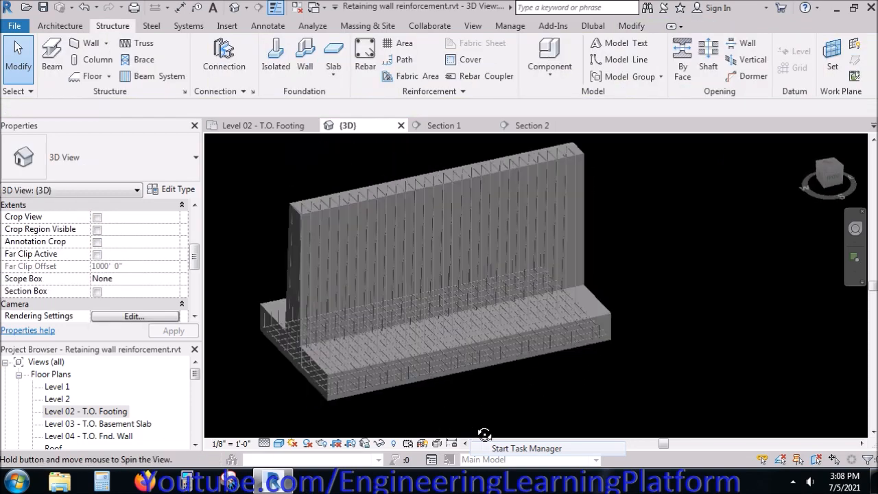
pyautogui.scroll(3, 602, 278)
pyautogui.keyDown('shift'); pyautogui.moveTo(567, 343); pyautogui.dragTo(445, 364, button='middle'); pyautogui.keyUp('shift')
pyautogui.scroll(2, 505, 424)
pyautogui.scroll(3, 586, 401)
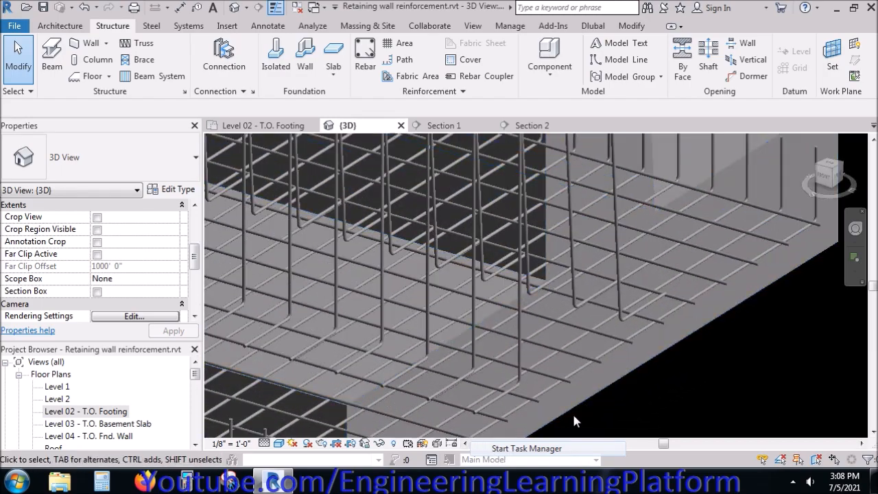
pyautogui.scroll(-2, 561, 394)
pyautogui.scroll(-4, 622, 332)
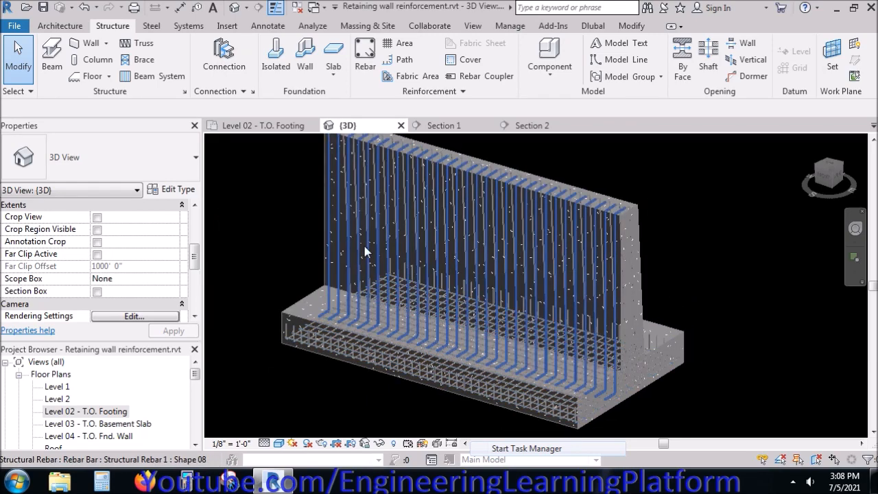
# Examine the stem and footing bars near the wall's end in Section 2
pyautogui.click(442, 126)
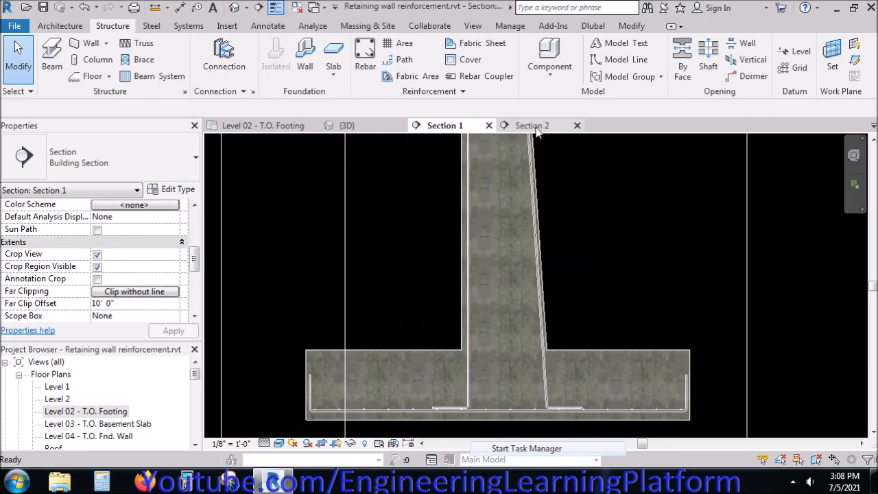
pyautogui.click(528, 126)
pyautogui.scroll(5, 745, 346)
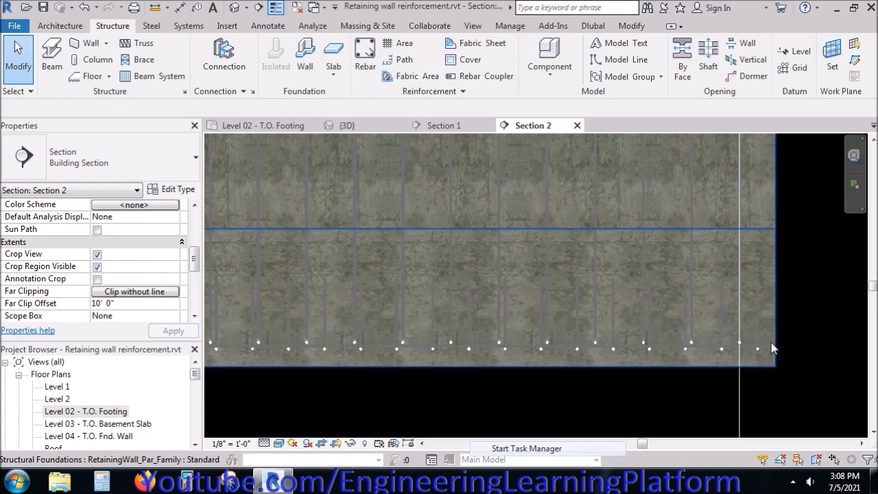
pyautogui.scroll(3, 767, 341)
pyautogui.moveTo(767, 341); pyautogui.dragTo(748, 332, button='middle')
pyautogui.scroll(-4, 700, 355)
pyautogui.scroll(-3, 701, 359)
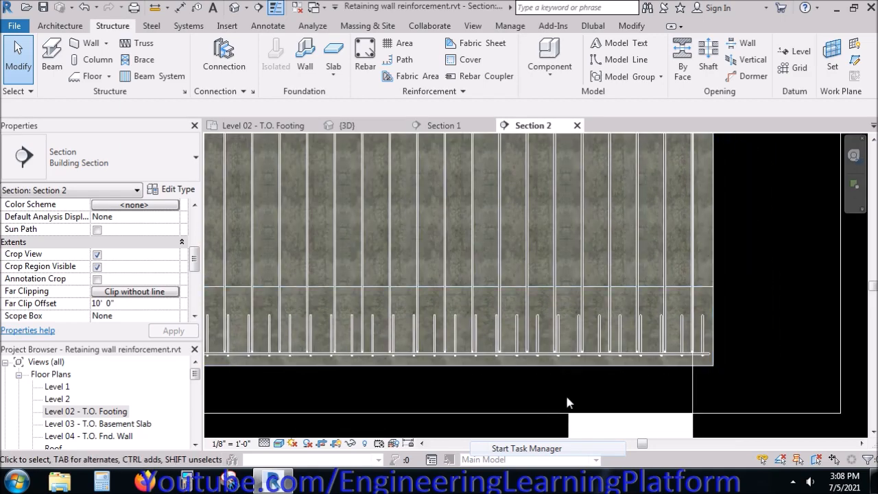
# Move the vertical-face stem bar set about 3" toward the wall's end in Section 2, aligning its end bar with the last footing bar
pyautogui.scroll(-2, 529, 365)
pyautogui.scroll(-2, 523, 361)
pyautogui.scroll(5, 298, 358)
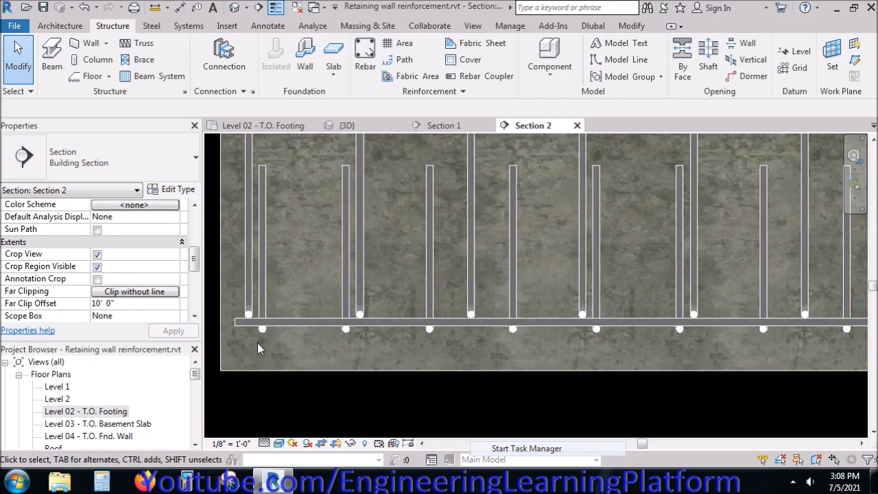
pyautogui.scroll(-1, 257, 342)
pyautogui.scroll(-2, 257, 343)
pyautogui.moveTo(823, 392); pyautogui.dragTo(603, 368, button='middle')
pyautogui.scroll(5, 733, 317)
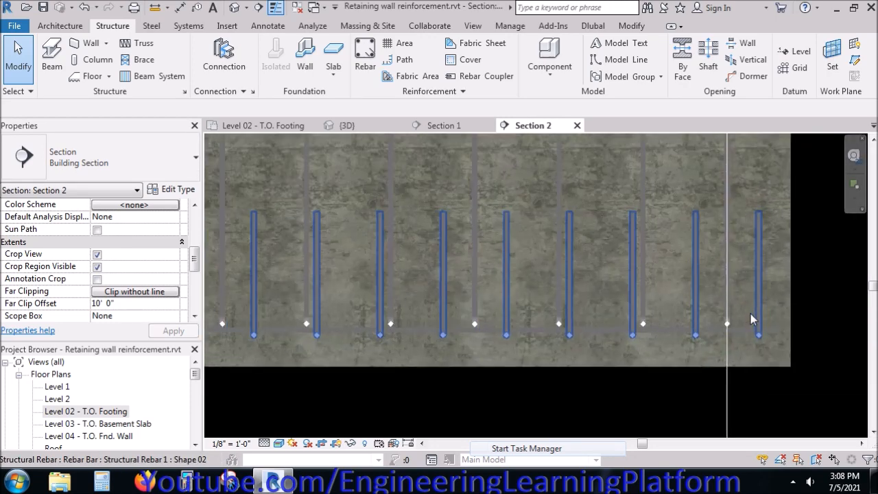
pyautogui.click(729, 321)
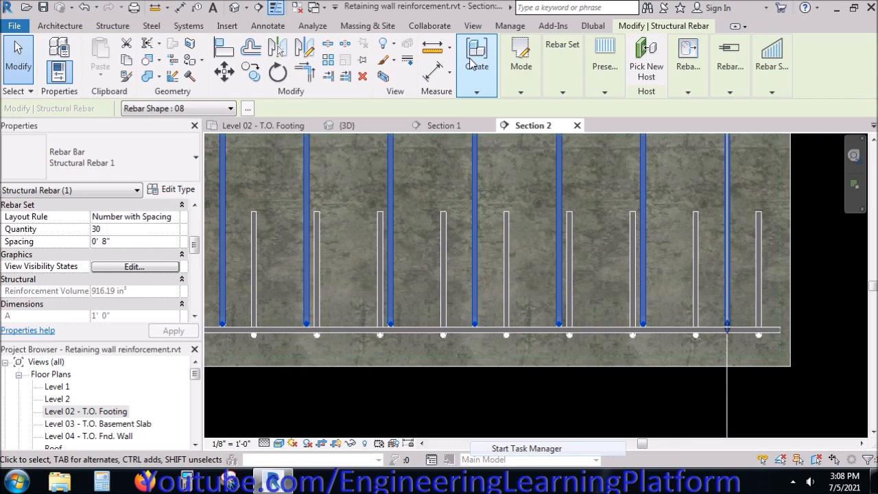
pyautogui.click(224, 71)
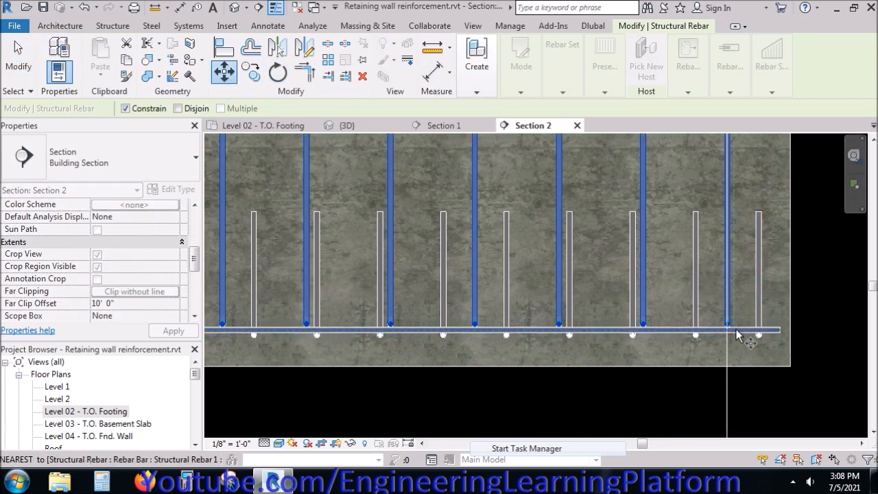
pyautogui.scroll(4, 728, 334)
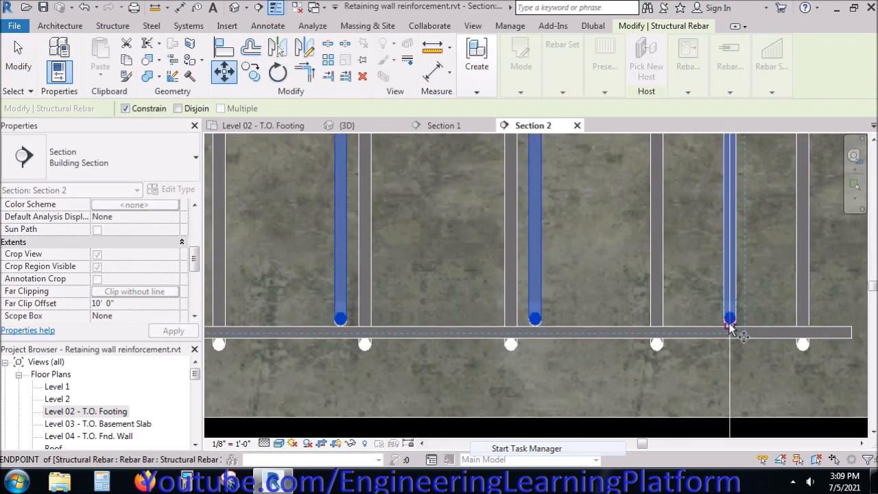
pyautogui.click(730, 323)
pyautogui.scroll(-1, 730, 323)
pyautogui.scroll(1, 777, 323)
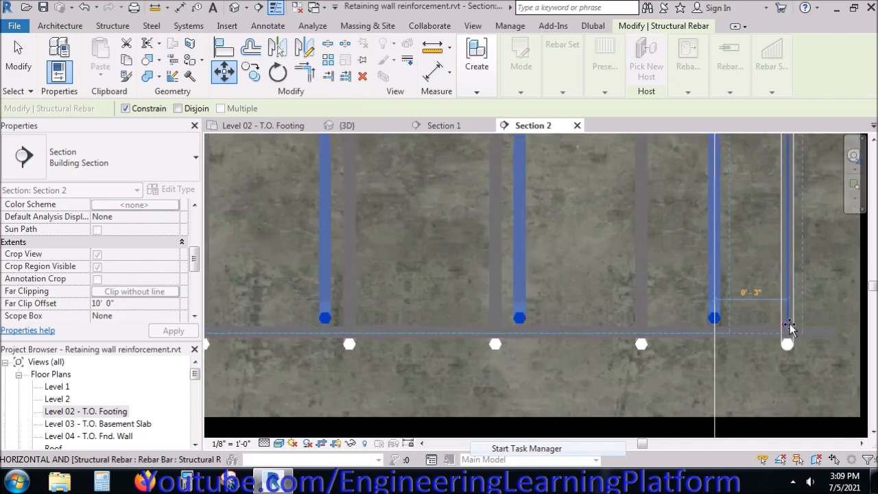
pyautogui.click(789, 328)
pyautogui.scroll(-4, 824, 296)
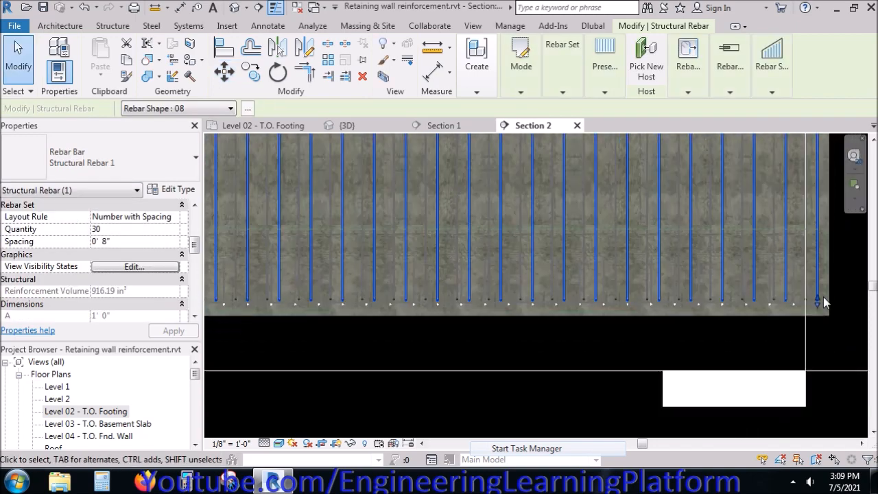
# Compare how the two stem bar sets line up with the footing bars at both ends of the wall
pyautogui.click(485, 309)
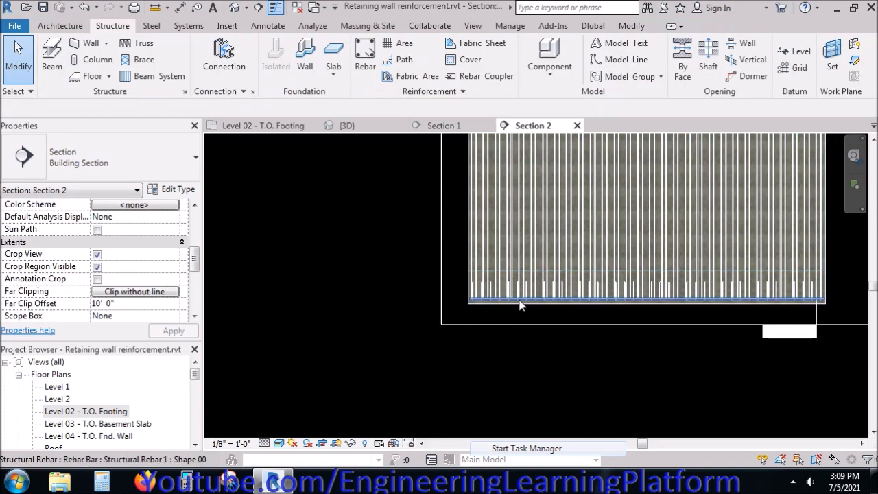
pyautogui.scroll(3, 509, 283)
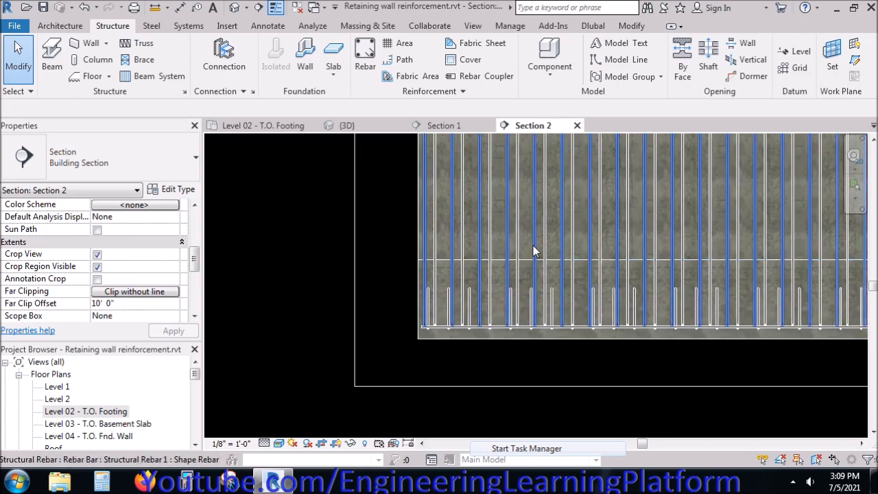
pyautogui.click(535, 251)
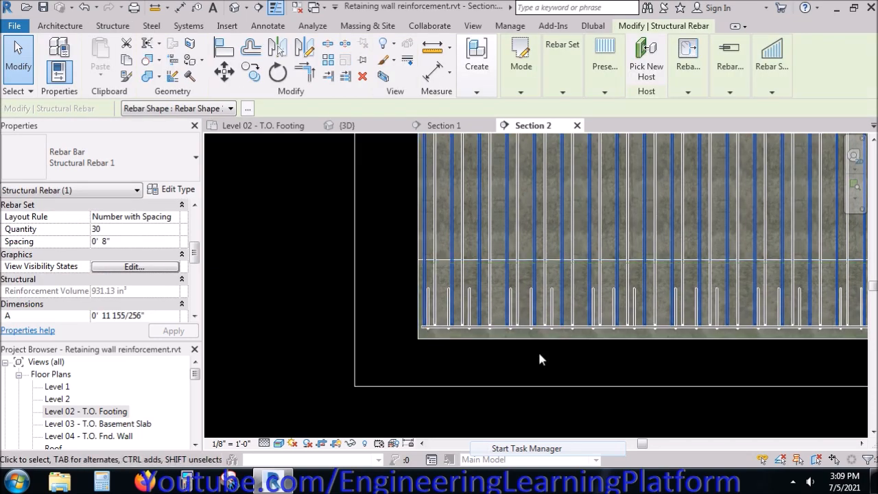
pyautogui.scroll(-3, 366, 364)
pyautogui.scroll(-3, 401, 372)
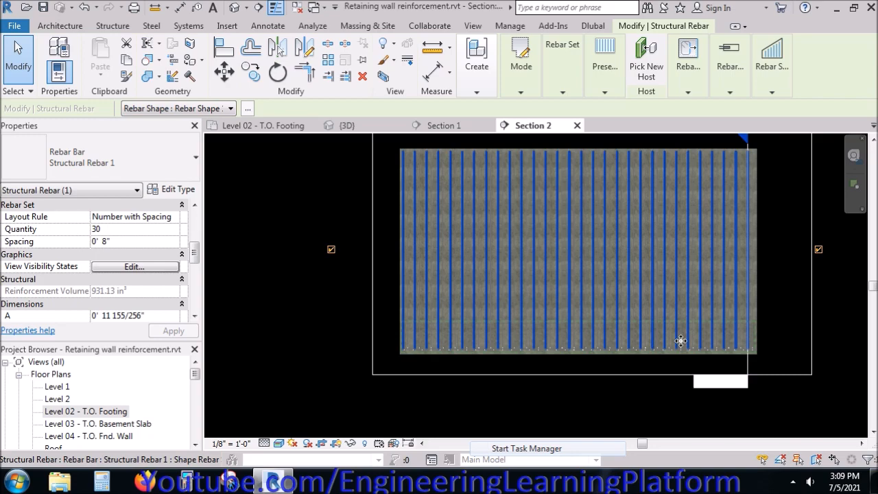
pyautogui.scroll(2, 738, 367)
pyautogui.scroll(3, 755, 350)
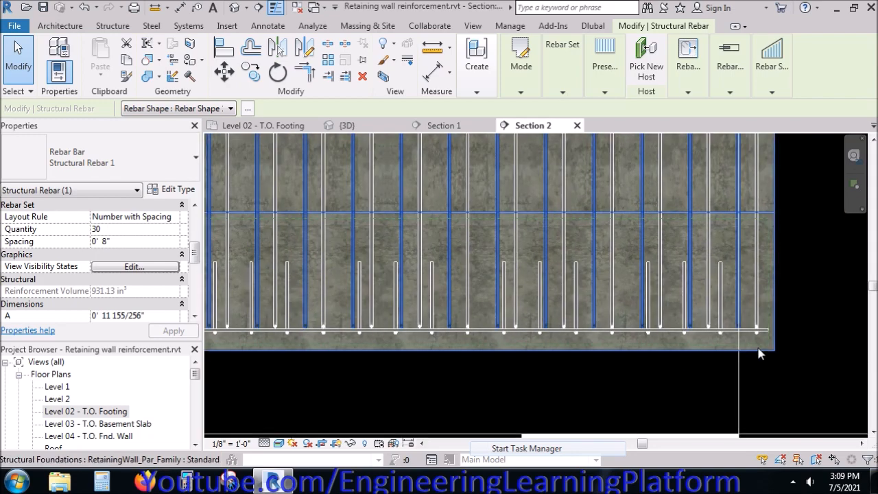
pyautogui.click(757, 347)
pyautogui.click(760, 323)
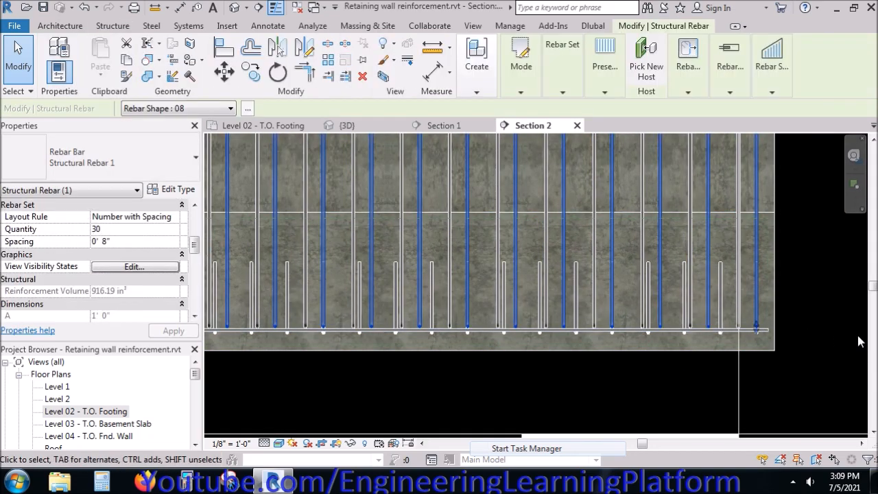
pyautogui.scroll(-2, 860, 341)
pyautogui.scroll(2, 821, 331)
pyautogui.click(796, 337)
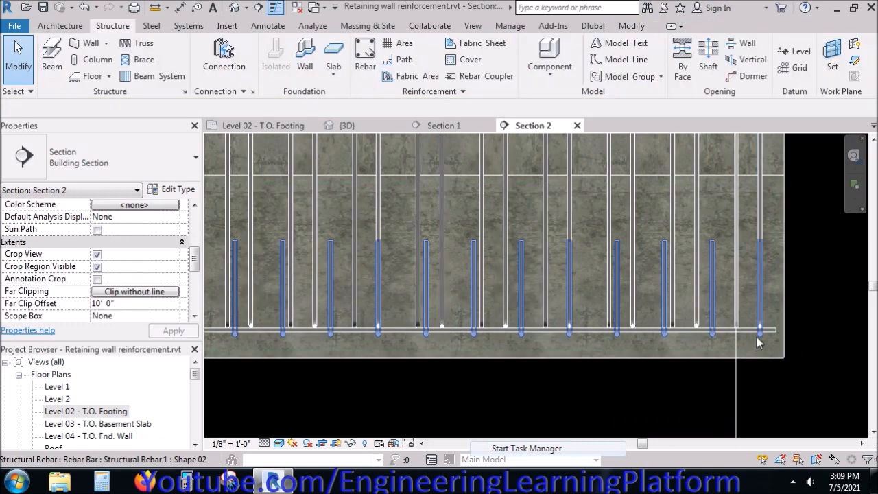
# Check the footing bar set's layout, and match the vertical-face stem bar set to it with 0' 6" spacing and a quantity of 40
pyautogui.click(760, 339)
pyautogui.click(564, 90)
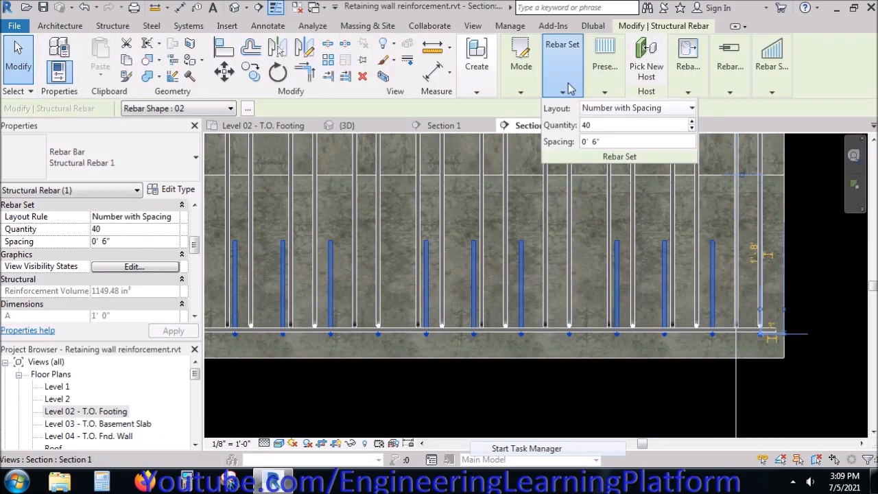
pyautogui.click(750, 256)
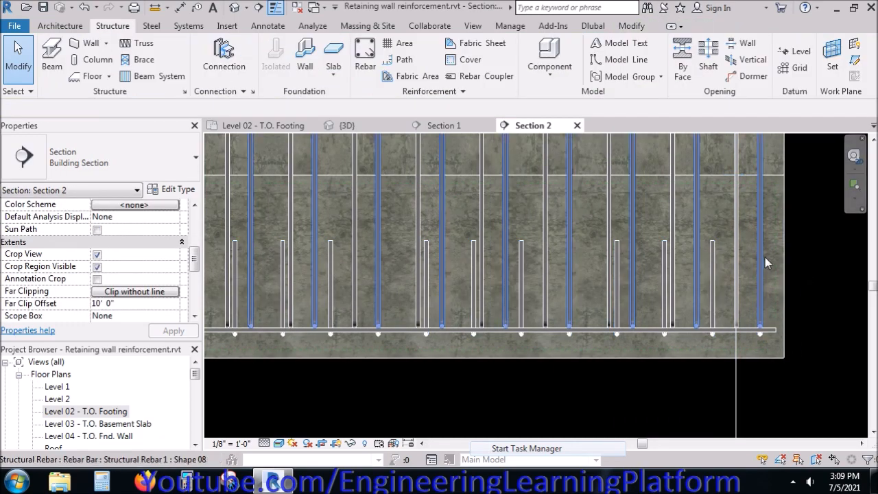
pyautogui.click(762, 206)
pyautogui.click(562, 92)
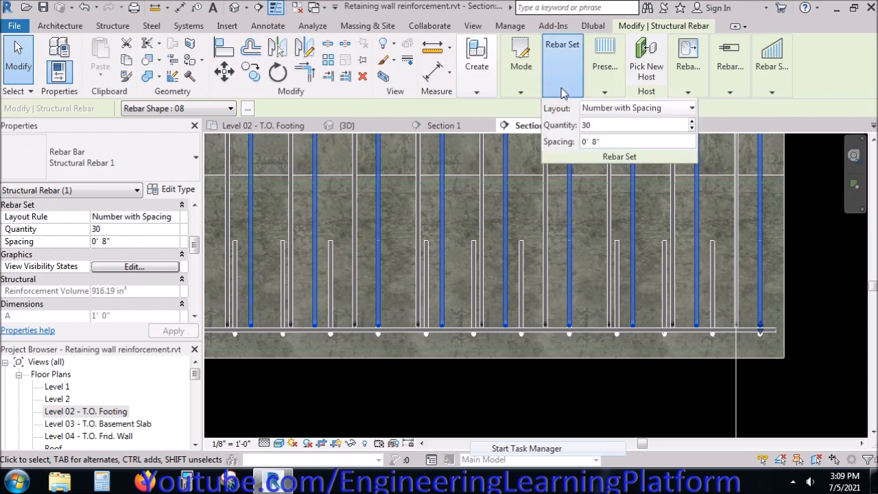
pyautogui.click(598, 143)
pyautogui.write('6')
pyautogui.click(594, 126)
pyautogui.write('40')
pyautogui.press('Return')
pyautogui.click(803, 291)
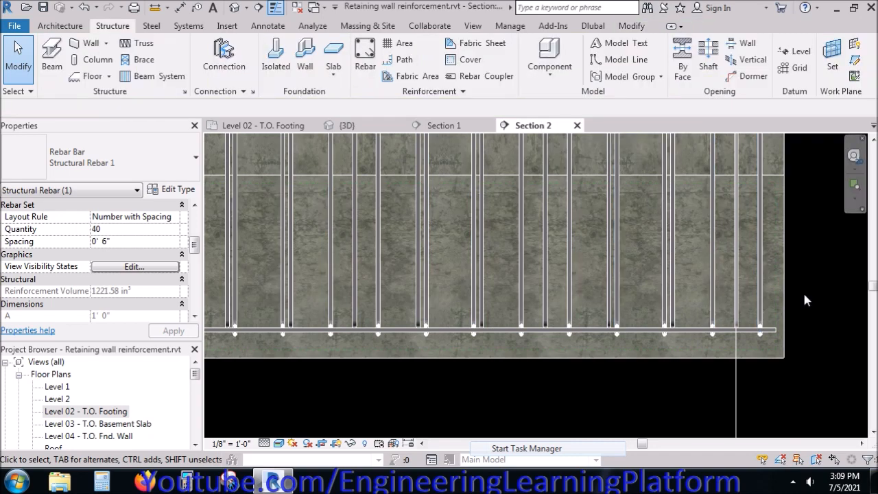
# Move the sloped-face stem bar set toward the wall's end so its end bar aligns with the last footing bar
pyautogui.click(763, 334)
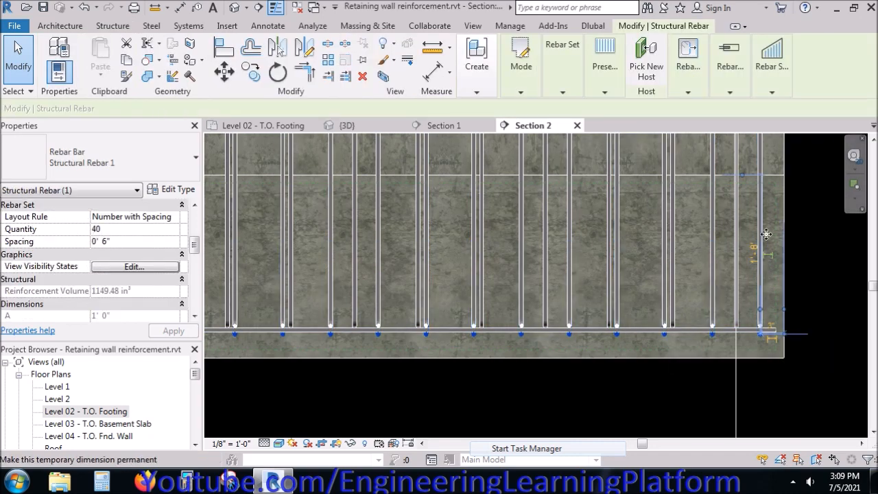
pyautogui.click(765, 213)
pyautogui.click(728, 310)
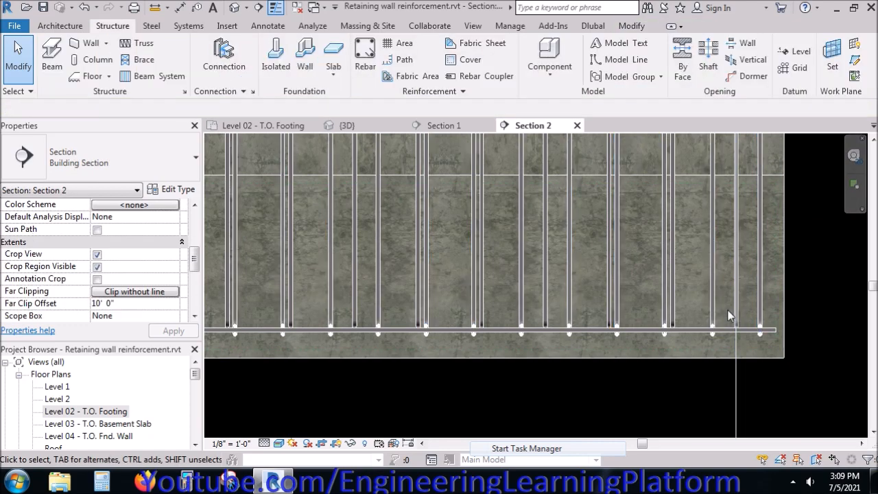
pyautogui.press('Tab')
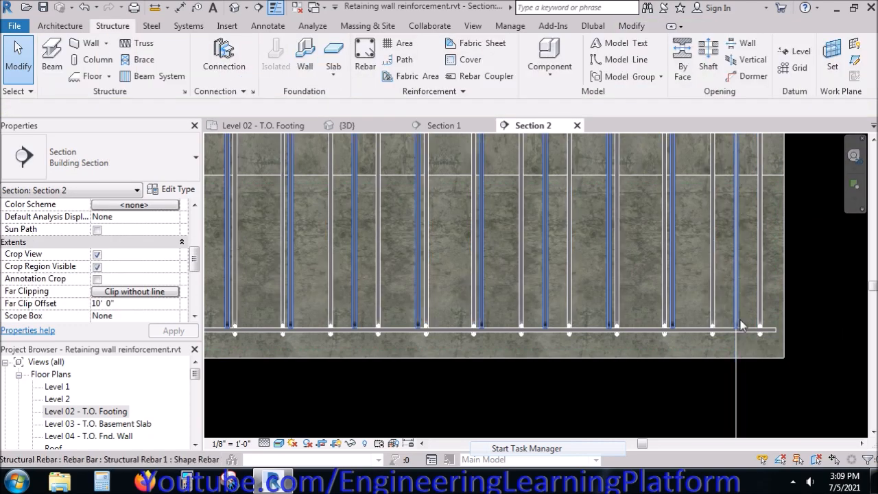
pyautogui.click(742, 326)
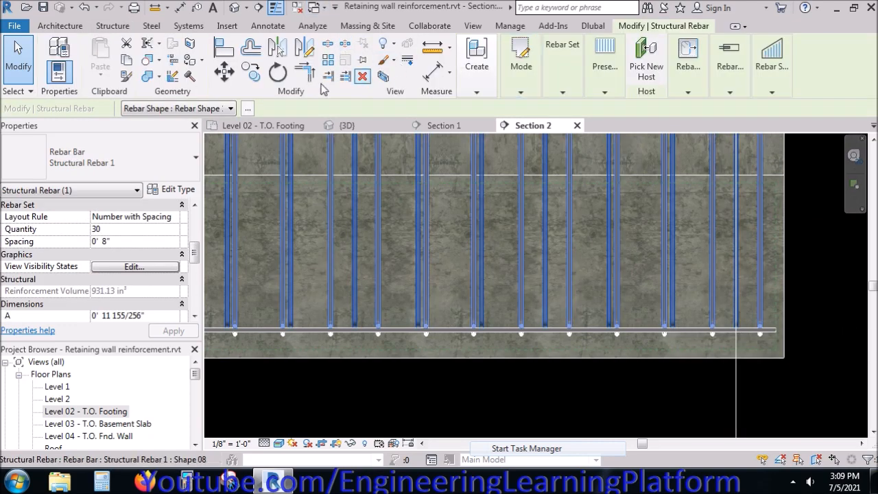
pyautogui.click(224, 71)
pyautogui.scroll(2, 739, 329)
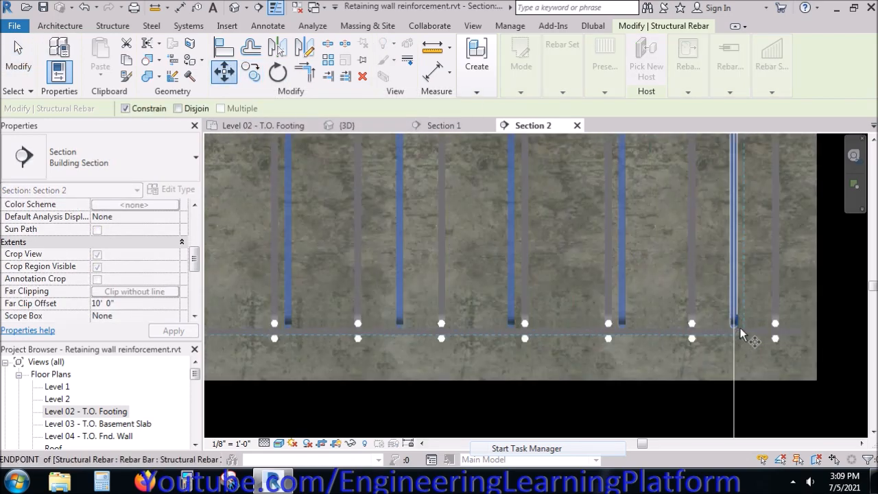
pyautogui.scroll(2, 741, 334)
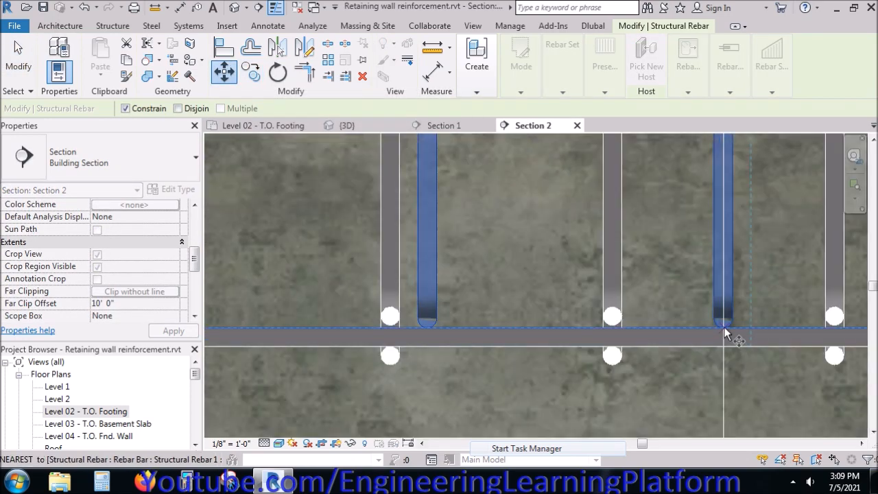
pyautogui.click(723, 328)
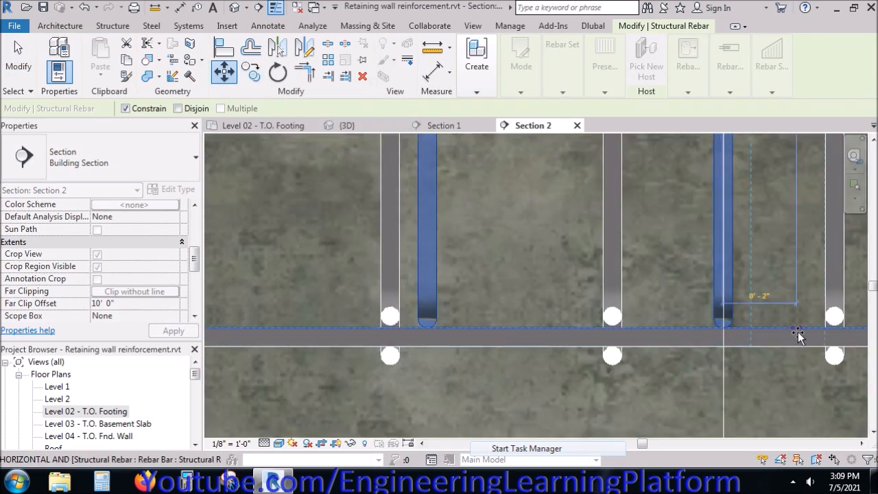
pyautogui.click(834, 331)
pyautogui.scroll(-5, 834, 331)
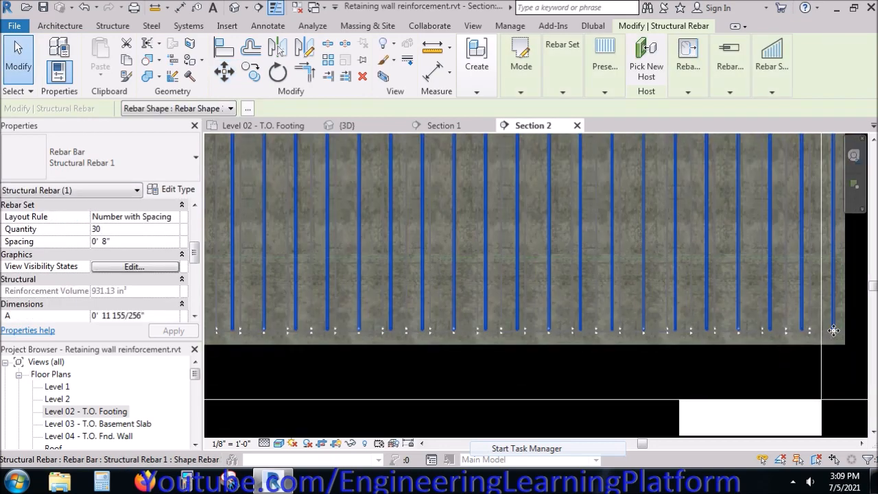
# Set the sloped-face stem bar set to a quantity of 40 and 0' 6" spacing
pyautogui.click(562, 65)
pyautogui.doubleClick(594, 124)
pyautogui.write('40')
pyautogui.press('Return')
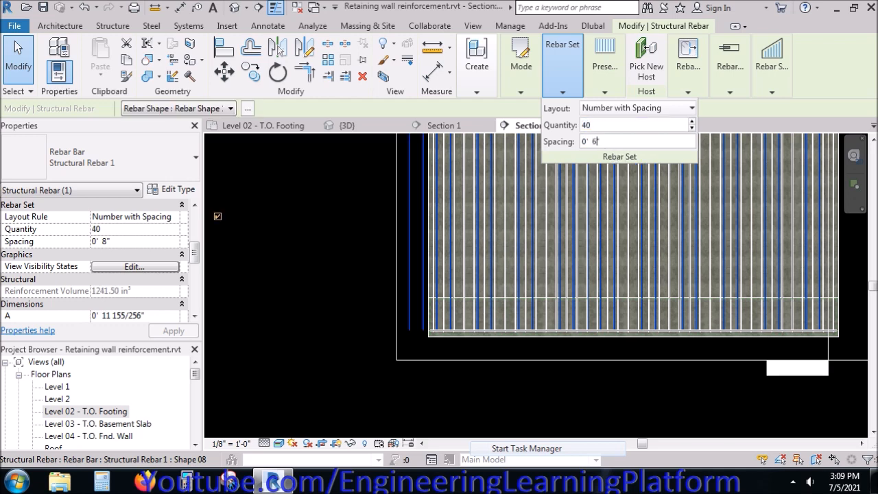
pyautogui.press('Return')
pyautogui.click(578, 383)
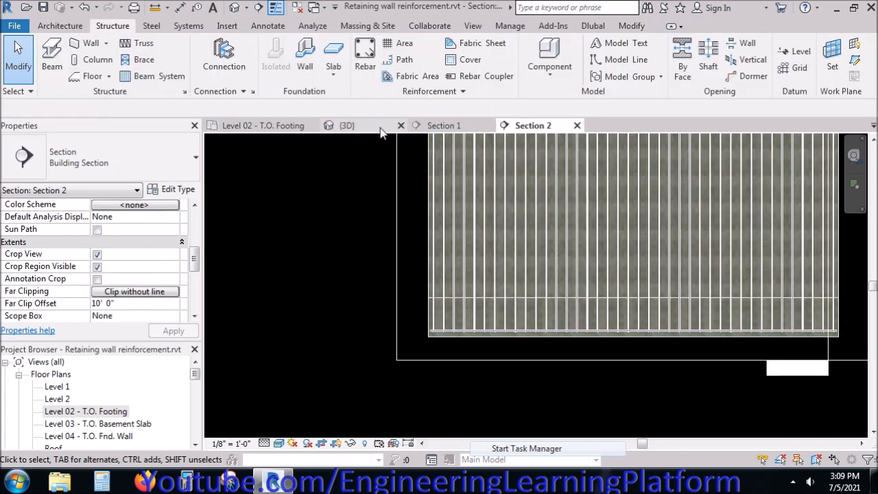
# Review the redistributed stem bars in the 3D view and at the footing in Section 1, and save the project
pyautogui.click(364, 126)
pyautogui.keyDown('shift'); pyautogui.moveTo(732, 297); pyautogui.dragTo(666, 235, button='middle'); pyautogui.keyUp('shift')
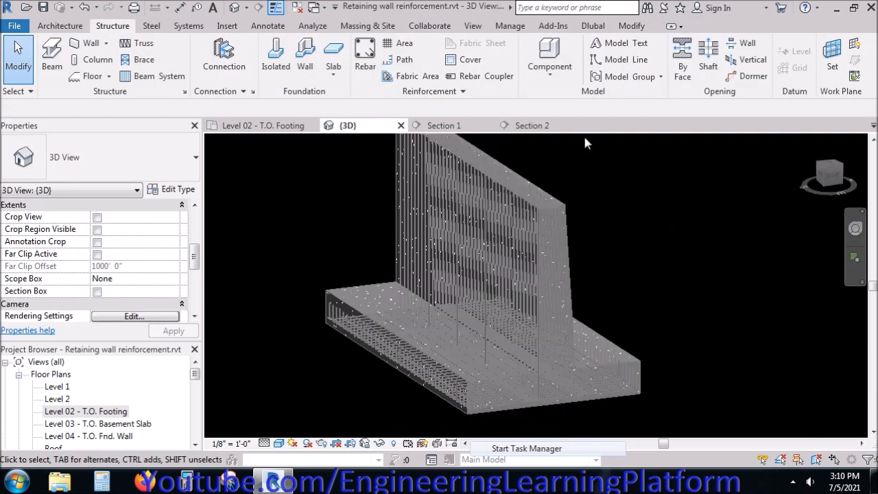
pyautogui.click(445, 125)
pyautogui.scroll(6, 508, 361)
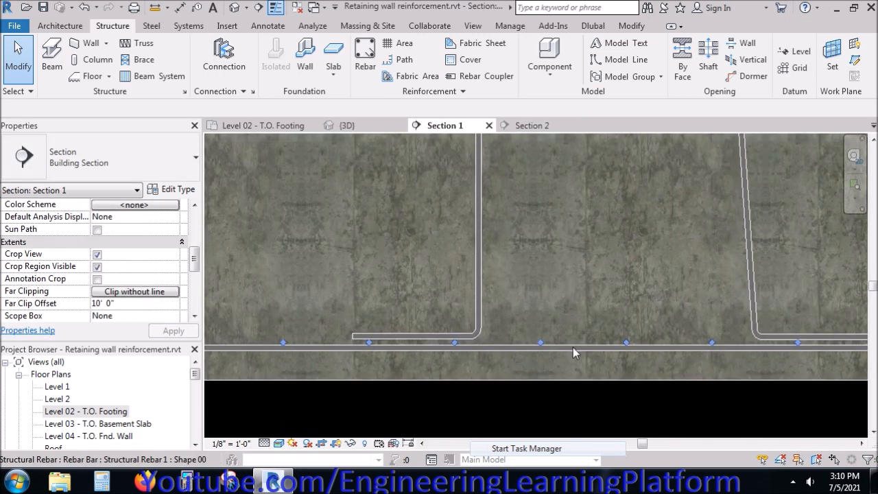
pyautogui.scroll(-6, 507, 371)
pyautogui.click(43, 6)
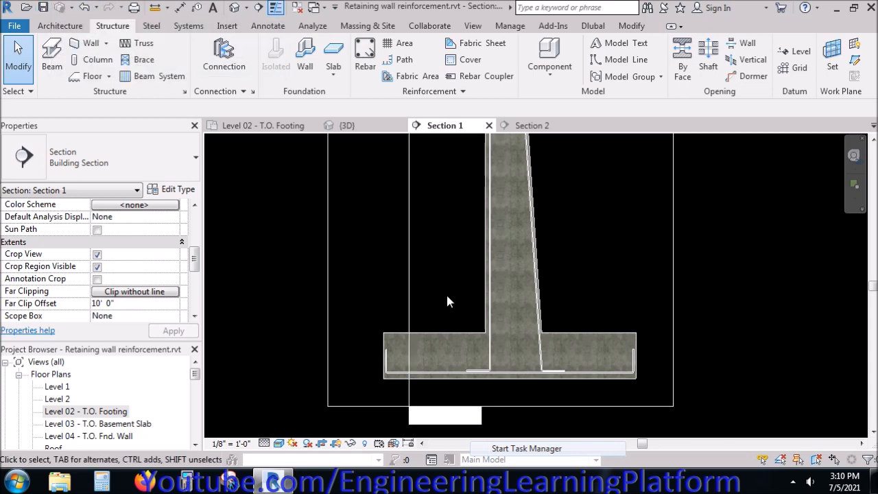
# Move the sloped-face stem bar set horizontally about 1" inward from the sloped face in Section 1
pyautogui.scroll(3, 534, 339)
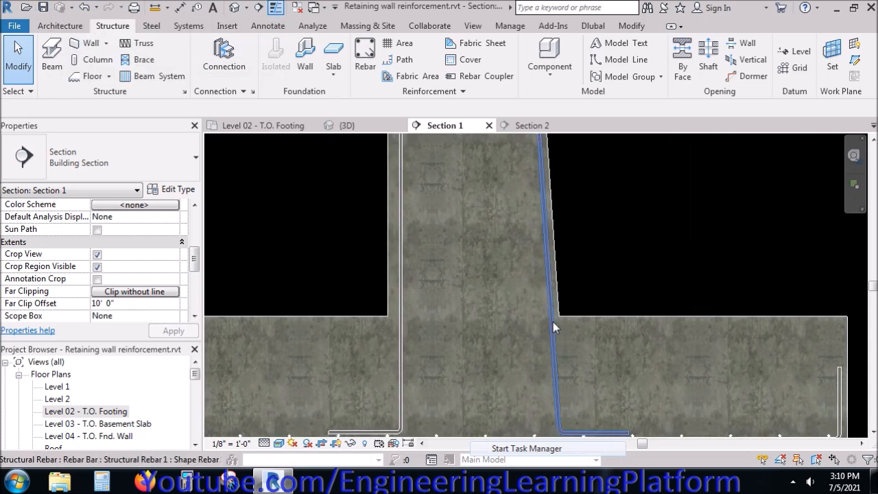
pyautogui.click(549, 334)
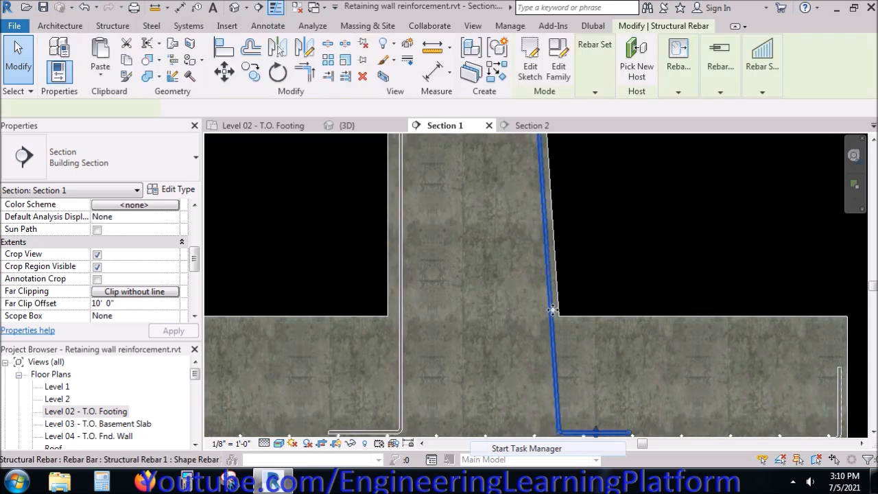
pyautogui.click(225, 70)
pyautogui.scroll(2, 550, 320)
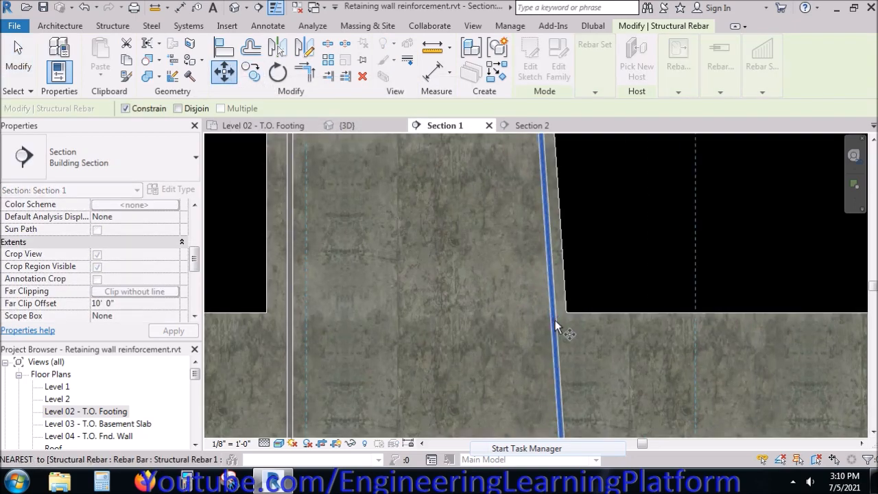
pyautogui.click(550, 319)
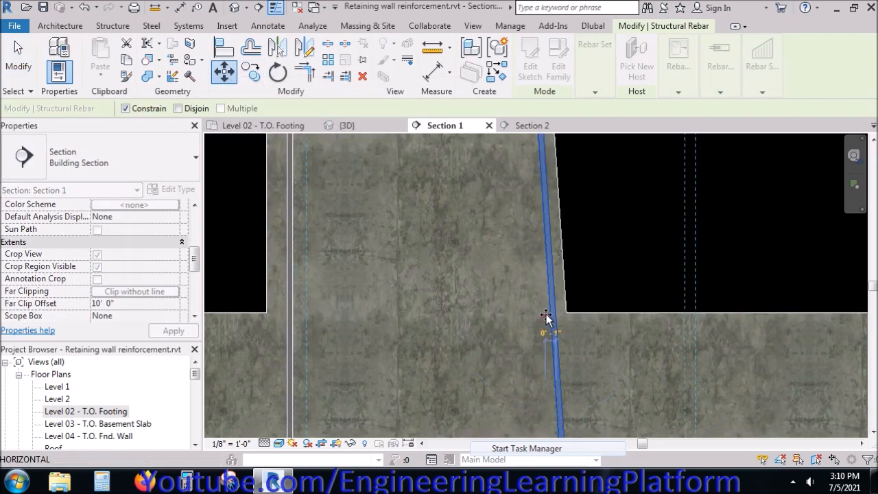
pyautogui.click(546, 317)
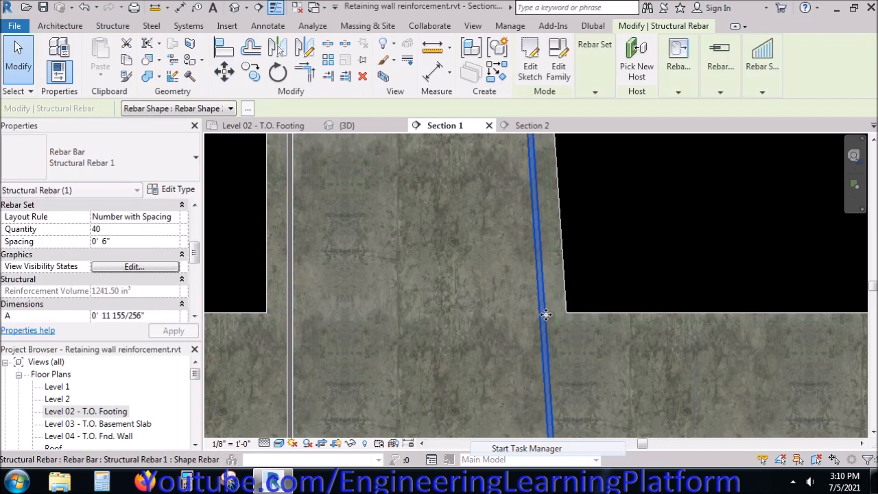
pyautogui.press('Escape')
pyautogui.scroll(-3, 589, 289)
pyautogui.scroll(-2, 590, 291)
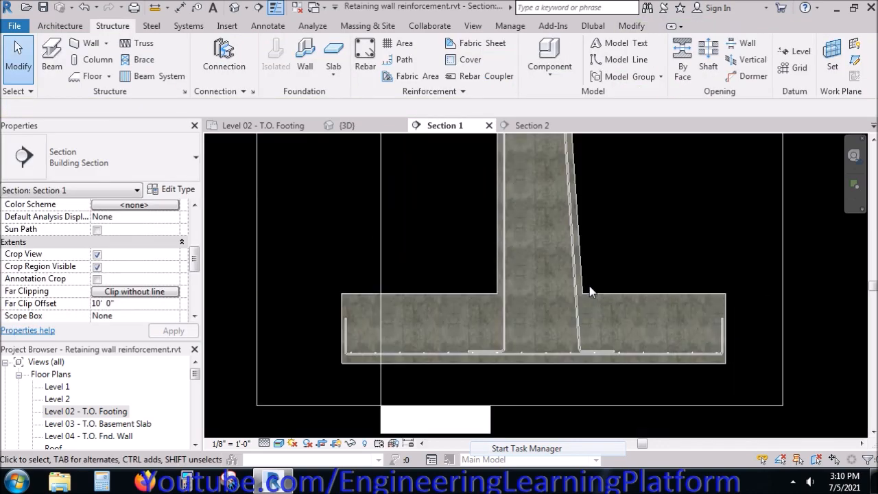
# Examine the bar arrangement at the footing, along the stem and at the stem top in Section 1
pyautogui.moveTo(613, 197); pyautogui.dragTo(557, 292, button='middle')
pyautogui.scroll(3, 553, 293)
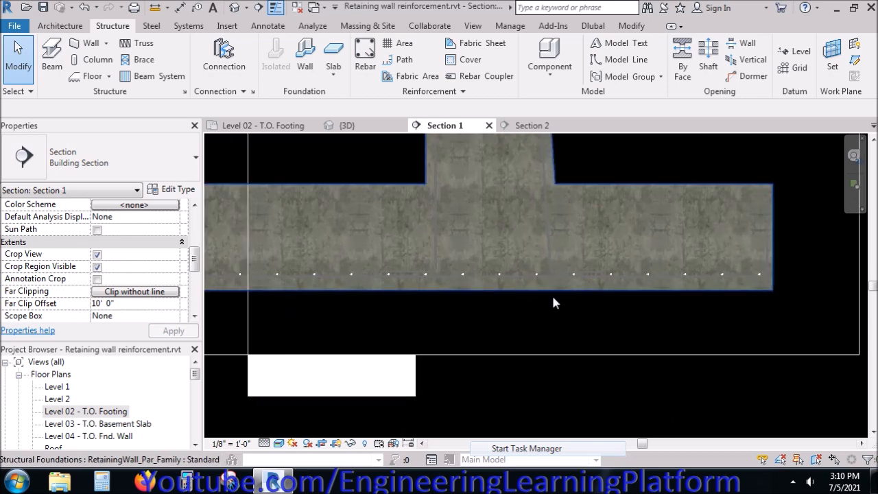
pyautogui.scroll(-4, 556, 302)
pyautogui.scroll(-2, 593, 309)
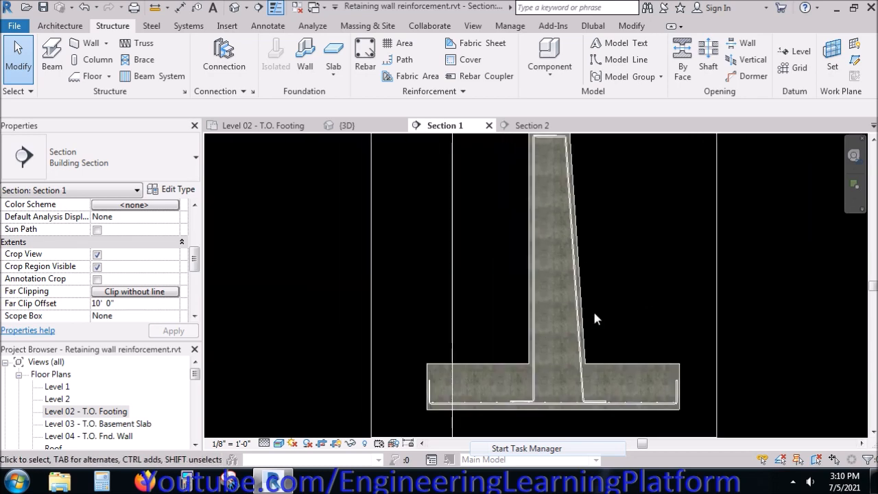
pyautogui.scroll(4, 552, 171)
pyautogui.scroll(-4, 556, 199)
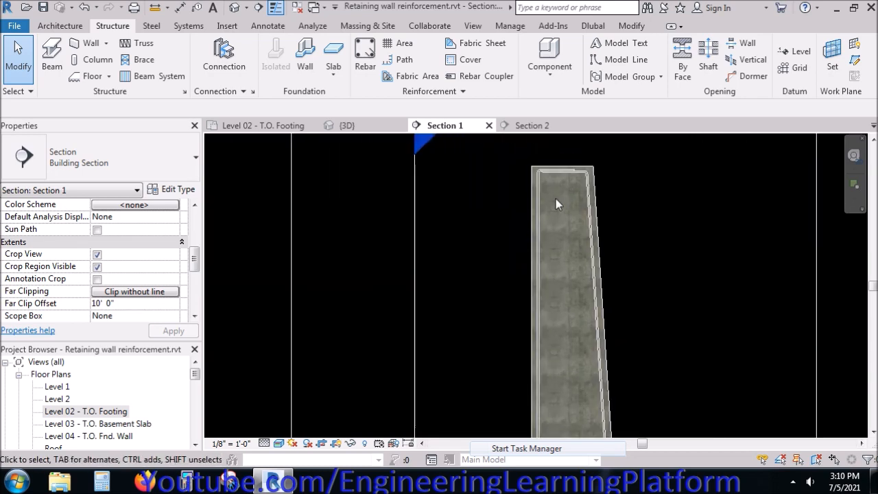
pyautogui.scroll(-2, 558, 213)
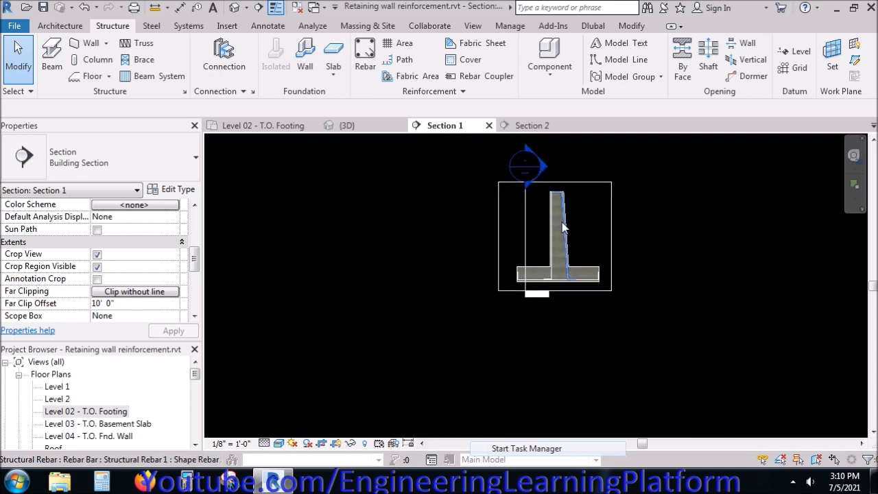
pyautogui.scroll(5, 561, 269)
pyautogui.scroll(-2, 617, 265)
pyautogui.moveTo(609, 274); pyautogui.dragTo(583, 306, button='middle')
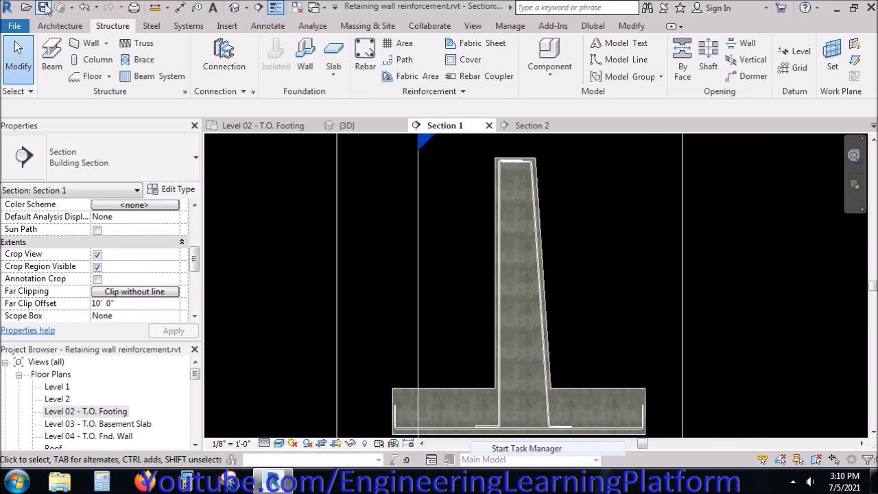
pyautogui.moveTo(611, 352); pyautogui.dragTo(611, 314, button='middle')
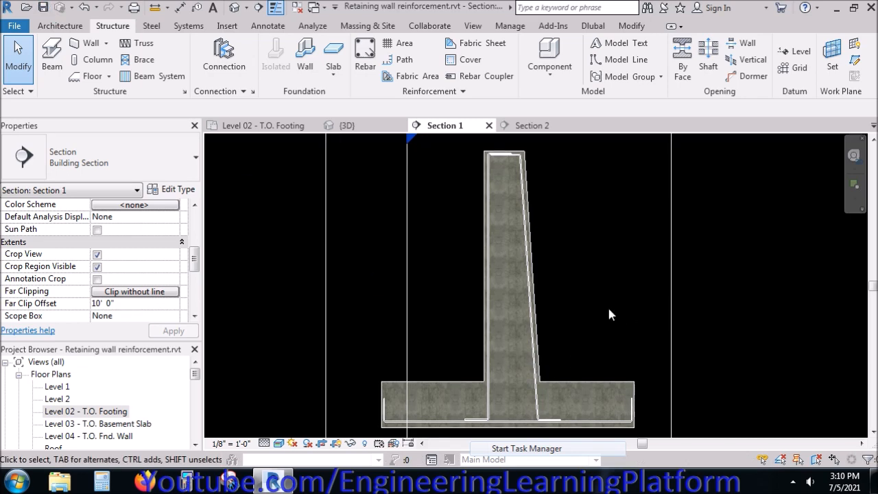
# In Section 2, choose the straight Rebar Shape 00 for bar placement
pyautogui.click(533, 126)
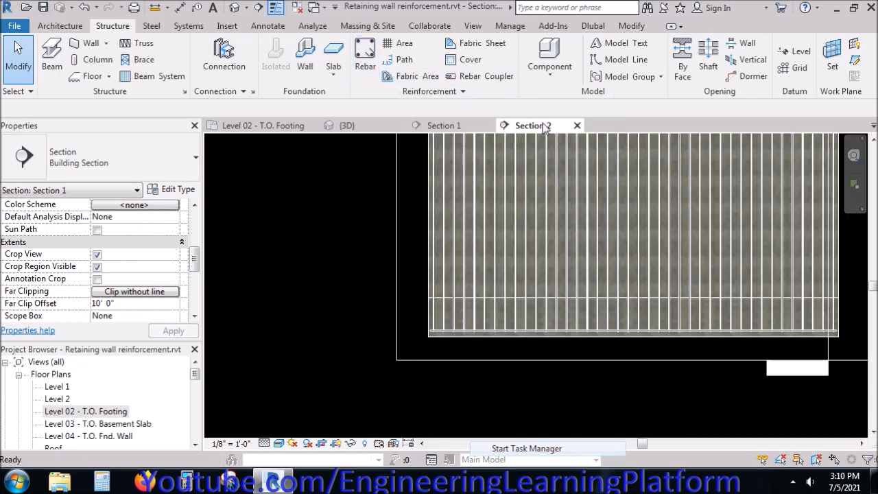
pyautogui.moveTo(595, 340); pyautogui.dragTo(499, 393, button='middle')
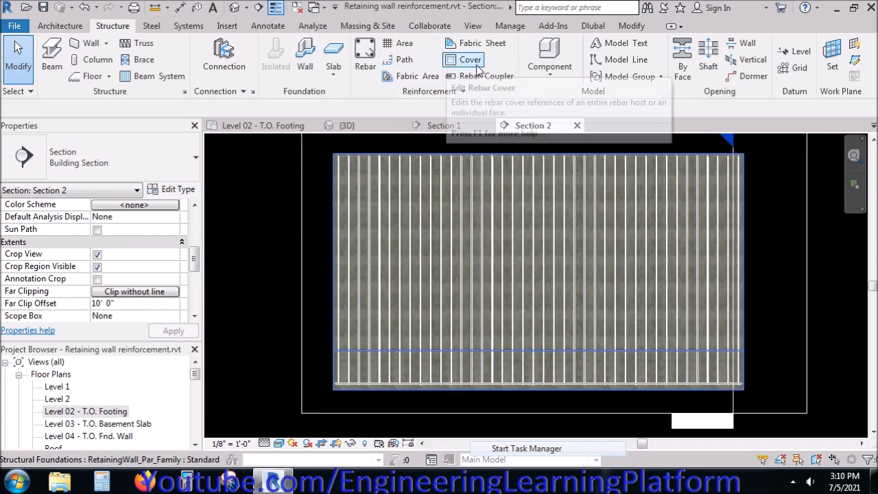
pyautogui.click(365, 49)
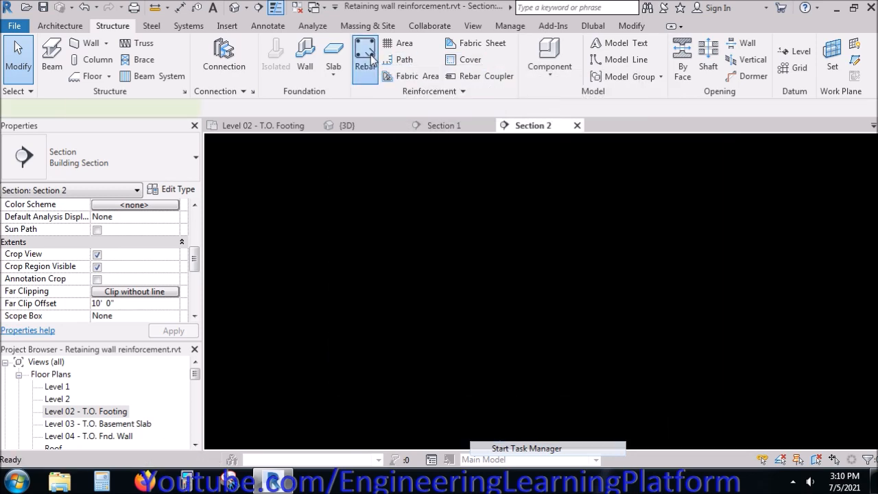
pyautogui.moveTo(875, 324); pyautogui.dragTo(874, 153)
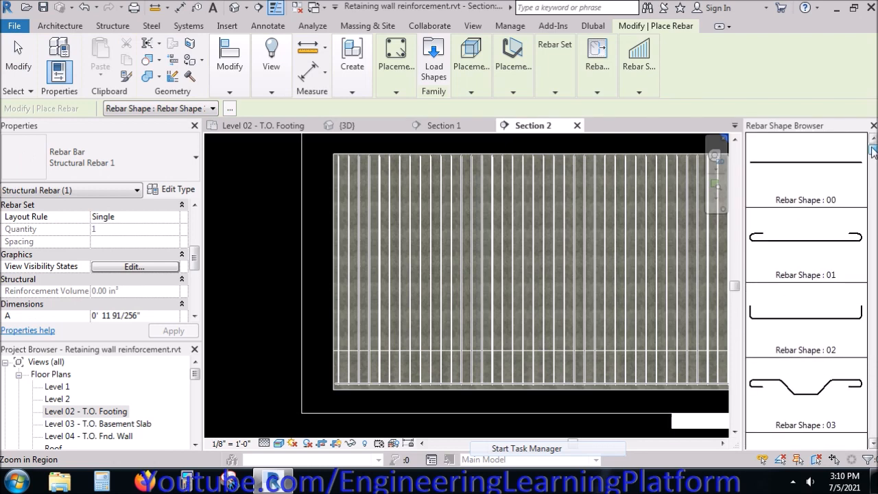
pyautogui.click(826, 175)
pyautogui.scroll(-2, 610, 347)
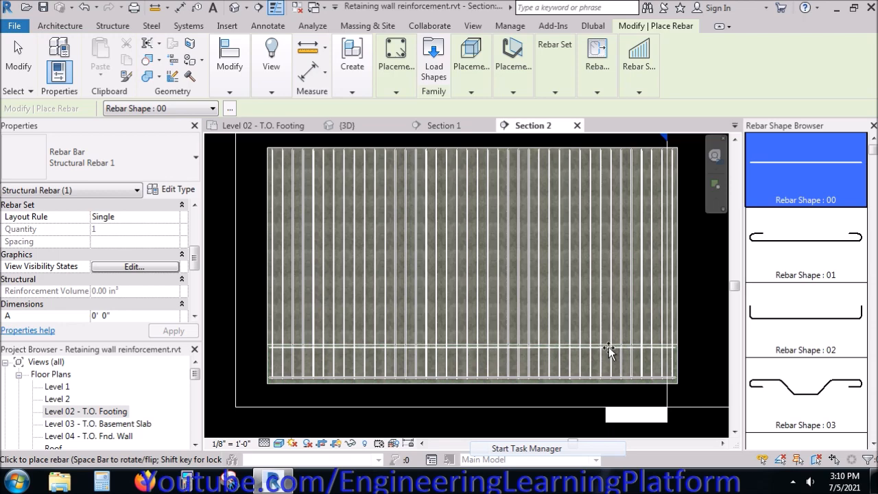
pyautogui.press('Escape')
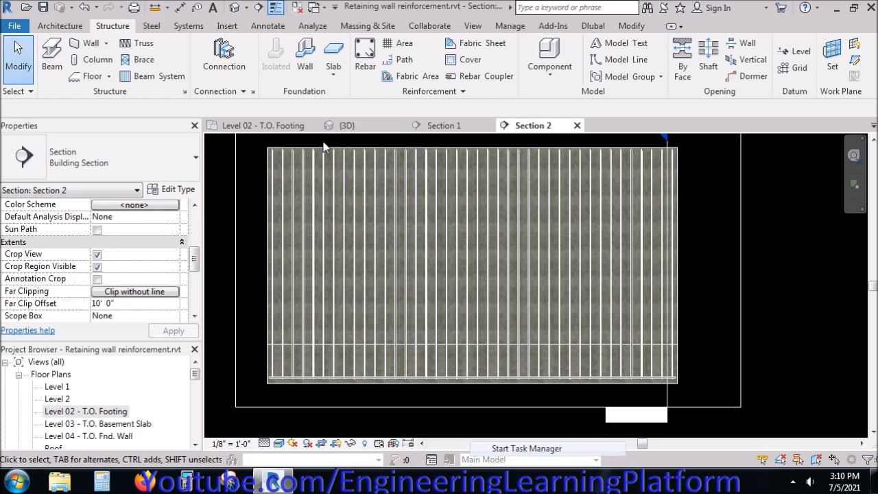
# Draw a building section lengthwise through the wall stem in the Level 02 - T.O. Footing plan, and open the new section view
pyautogui.click(274, 126)
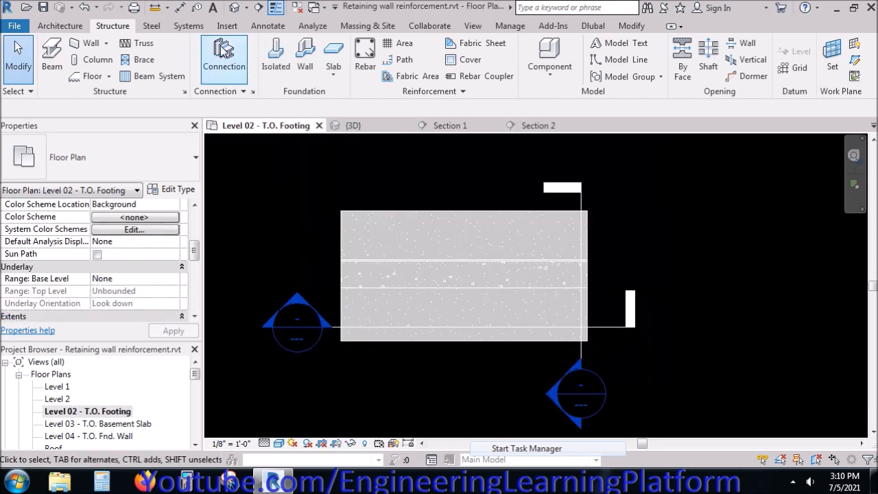
pyautogui.click(258, 7)
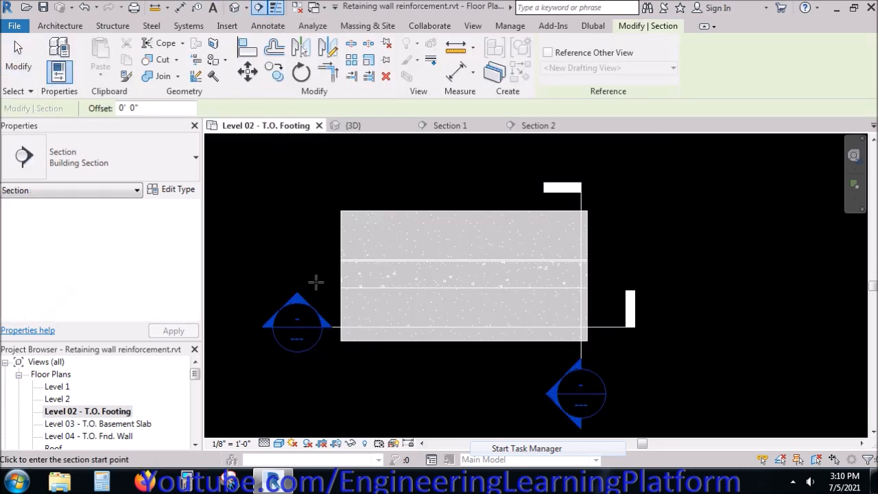
pyautogui.click(324, 283)
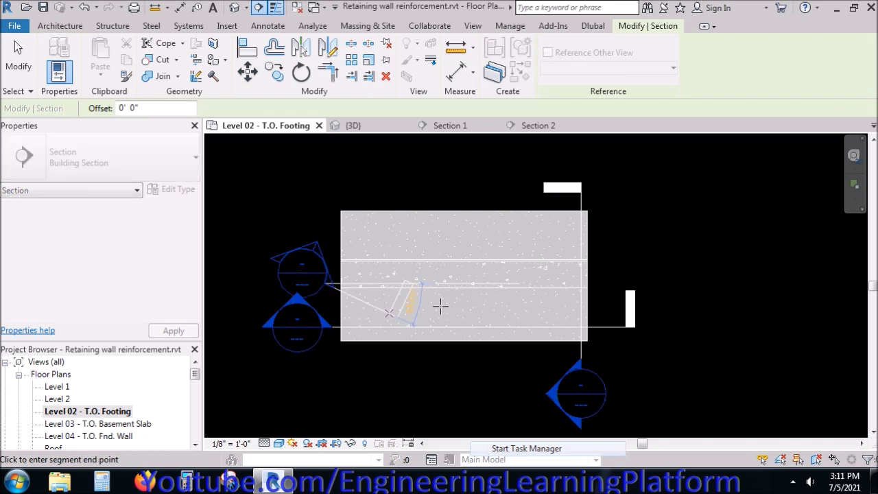
pyautogui.click(610, 281)
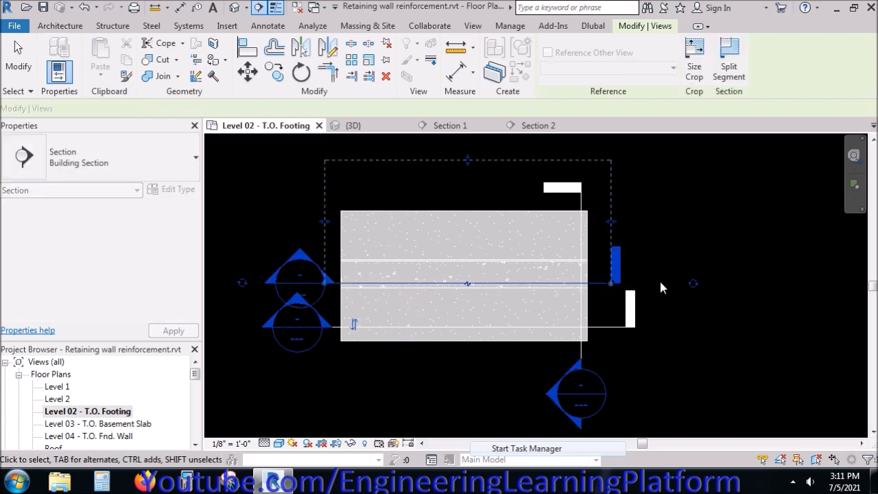
pyautogui.press('Escape')
pyautogui.doubleClick(306, 279)
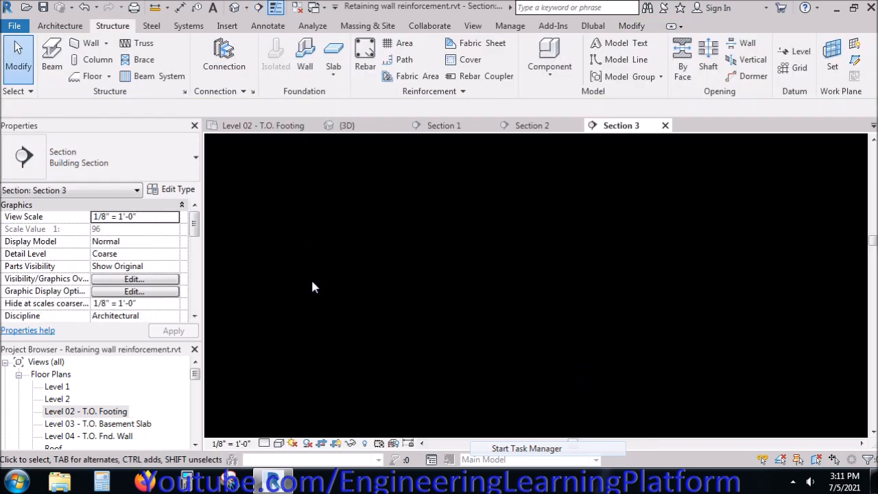
pyautogui.scroll(3, 512, 300)
pyautogui.scroll(-3, 499, 346)
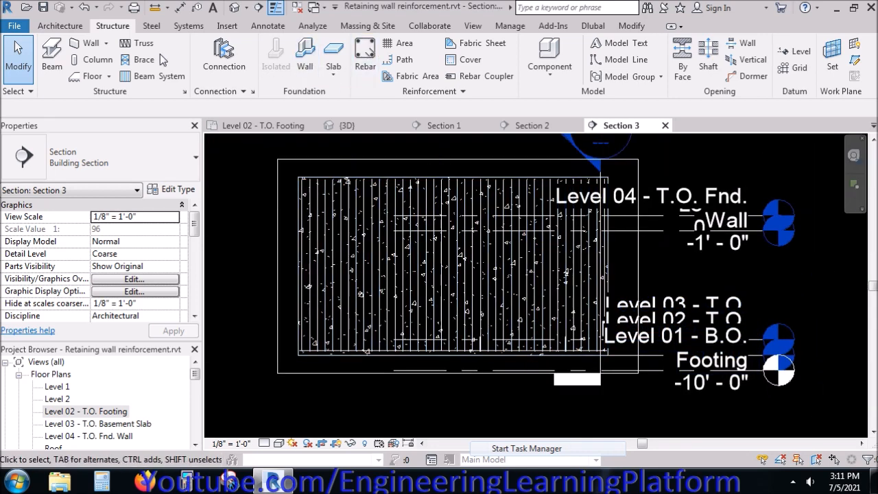
# Place a straight Rebar Shape 00 bar lengthwise in Section 3, about 10" below the footing top, and check it in Section 2
pyautogui.click(365, 55)
pyautogui.scroll(4, 484, 353)
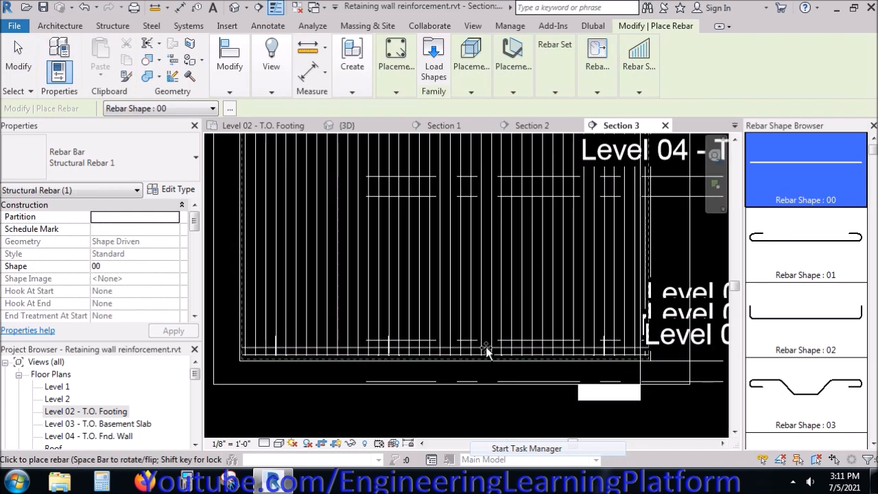
pyautogui.scroll(3, 501, 353)
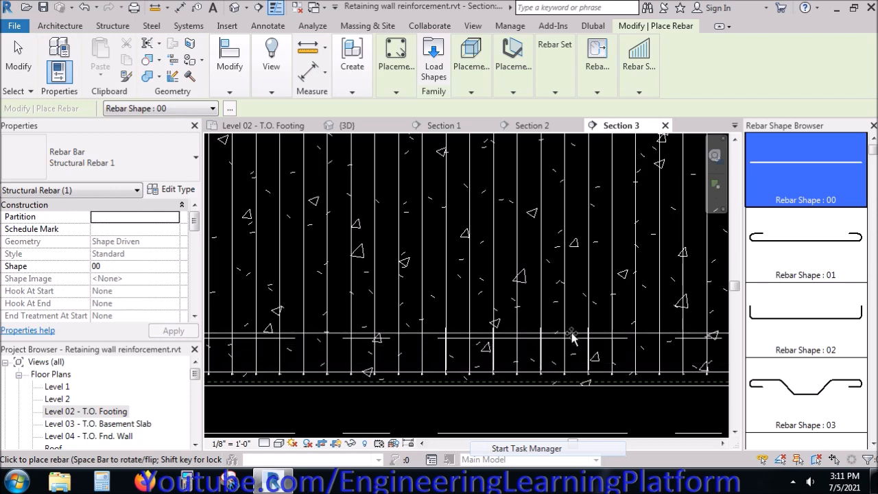
pyautogui.press('Escape')
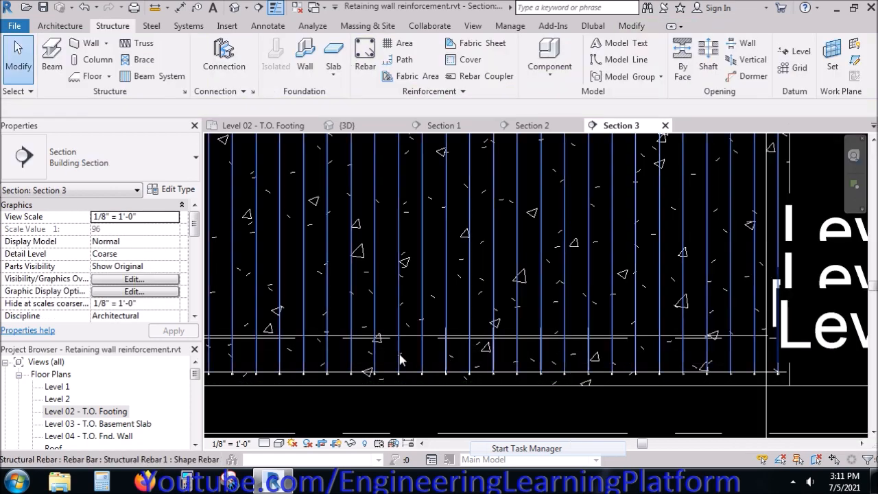
pyautogui.scroll(-3, 515, 184)
pyautogui.click(532, 126)
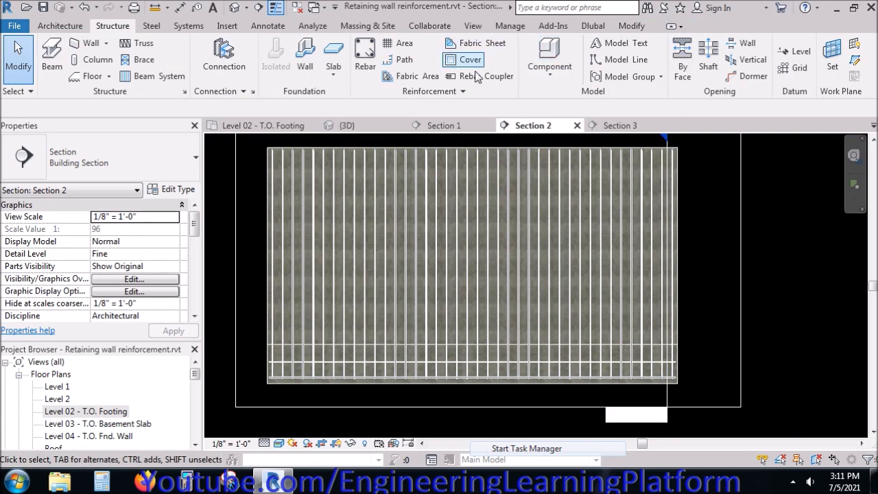
# In Section 1, move the new longitudinal bar horizontally about 1 3/4" toward the vertical-face stem bars
pyautogui.click(444, 125)
pyautogui.scroll(5, 464, 398)
pyautogui.scroll(-3, 464, 399)
pyautogui.moveTo(450, 345); pyautogui.dragTo(485, 399)
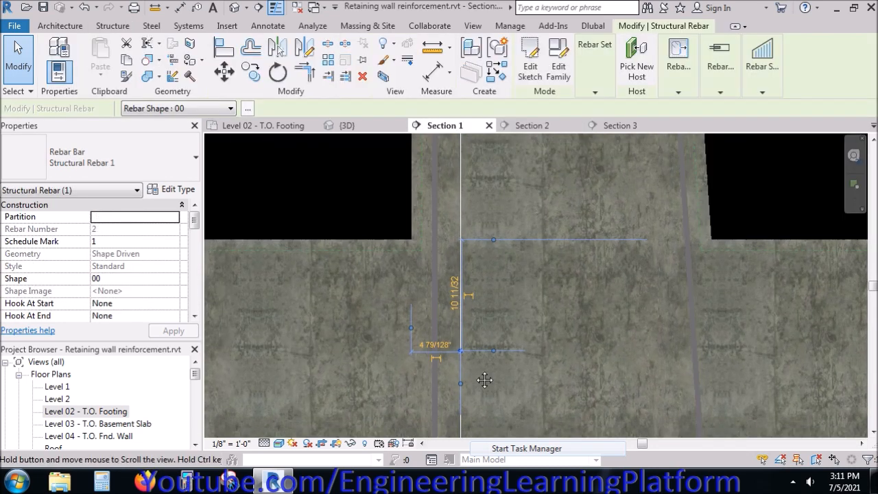
pyautogui.moveTo(485, 380); pyautogui.dragTo(473, 347, button='middle')
pyautogui.click(224, 71)
pyautogui.scroll(4, 447, 319)
pyautogui.click(450, 322)
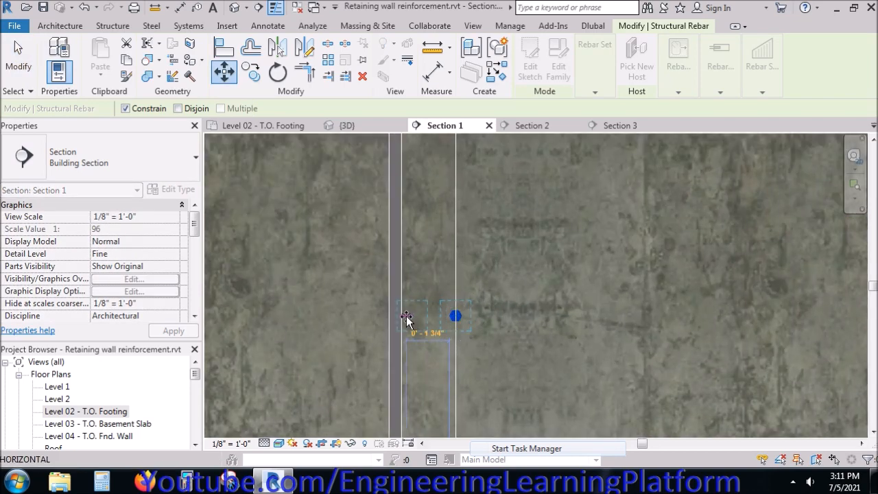
pyautogui.click(408, 319)
pyautogui.scroll(-3, 446, 316)
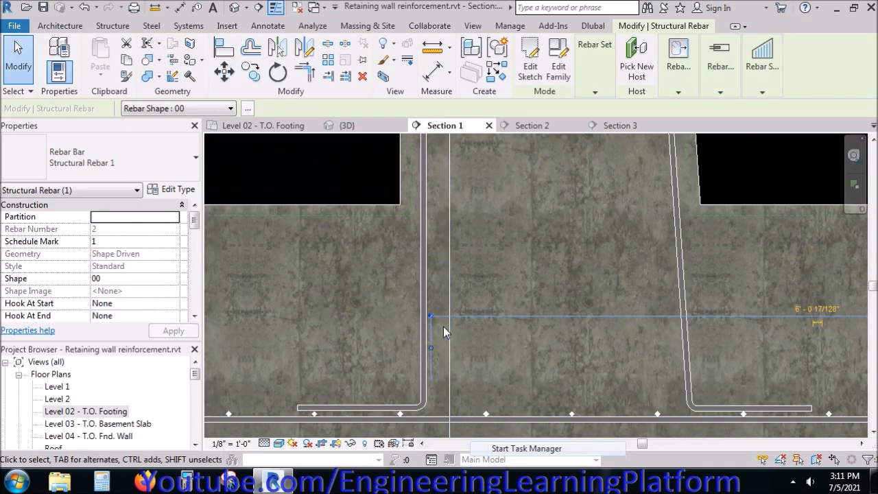
# Move the longitudinal bar against the inner side of the vertical-face stem bar, and reselect it
pyautogui.click(224, 71)
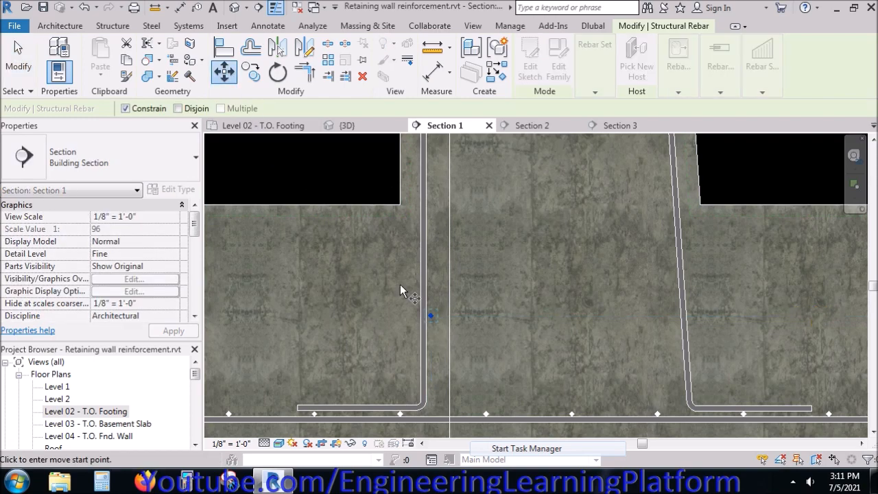
pyautogui.scroll(4, 432, 320)
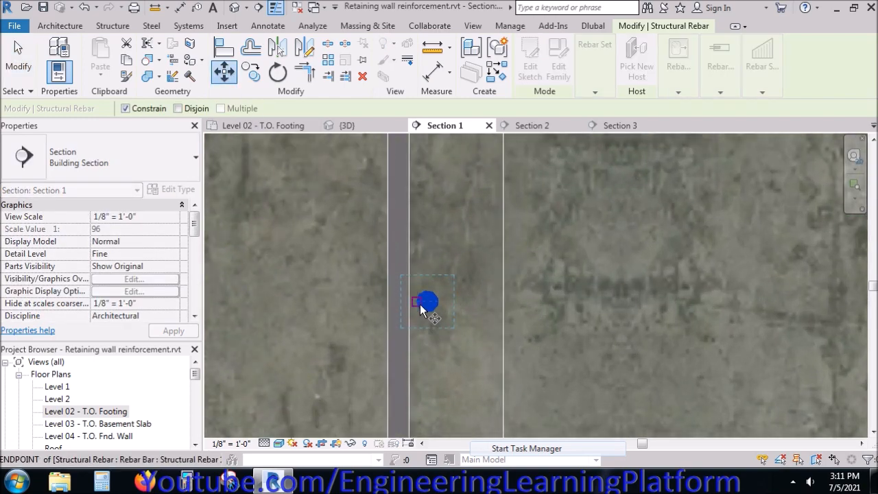
pyautogui.click(420, 303)
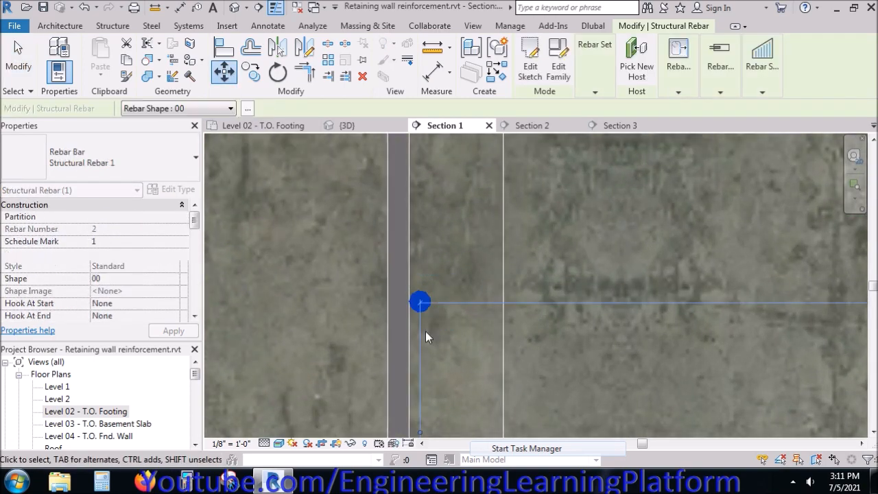
pyautogui.press('Escape')
pyautogui.moveTo(373, 265); pyautogui.dragTo(460, 360)
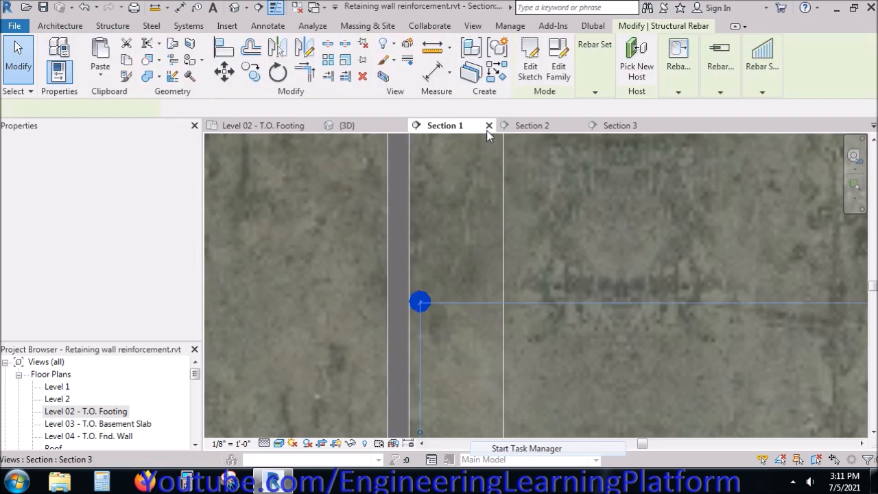
# Move the longitudinal bar straight up along the vertical-face stem bar to the footing's top level, and reselect it
pyautogui.click(223, 71)
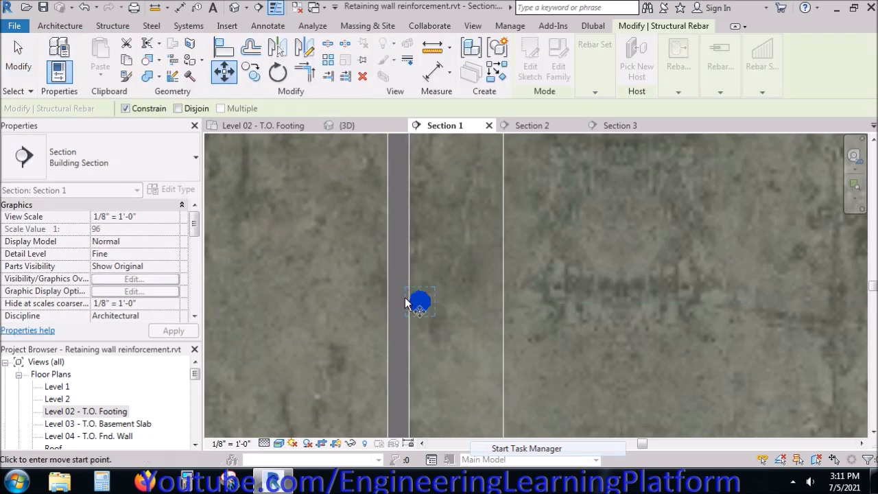
pyautogui.scroll(-5, 408, 302)
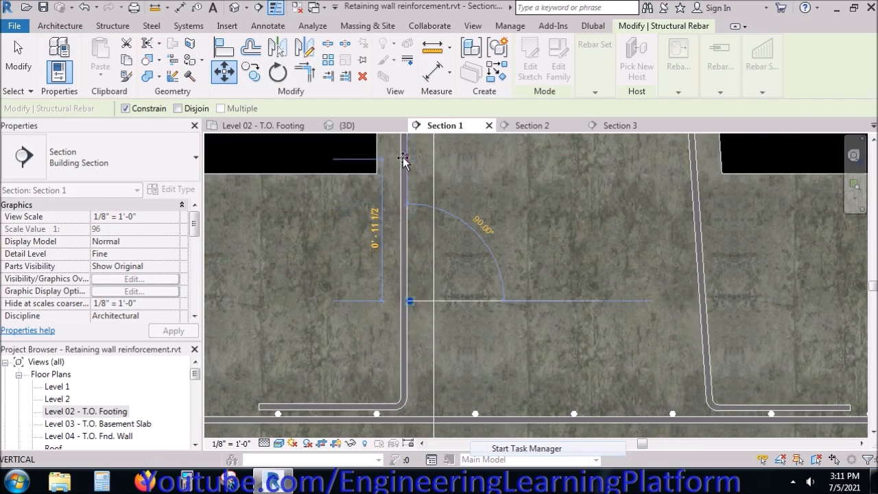
pyautogui.scroll(4, 425, 284)
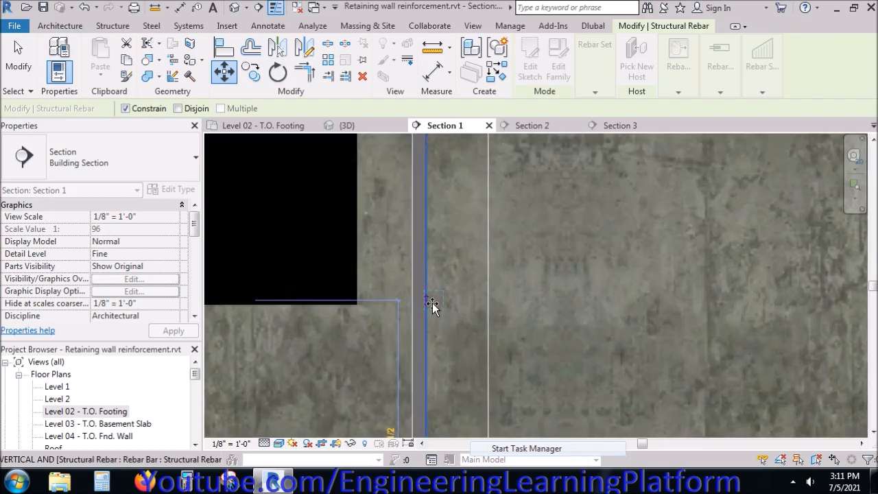
pyautogui.click(430, 308)
pyautogui.click(448, 331)
pyautogui.click(436, 308)
# Change the selected longitudinal bar's rebar set layout from Single to Number with Spacing
pyautogui.scroll(-3, 463, 352)
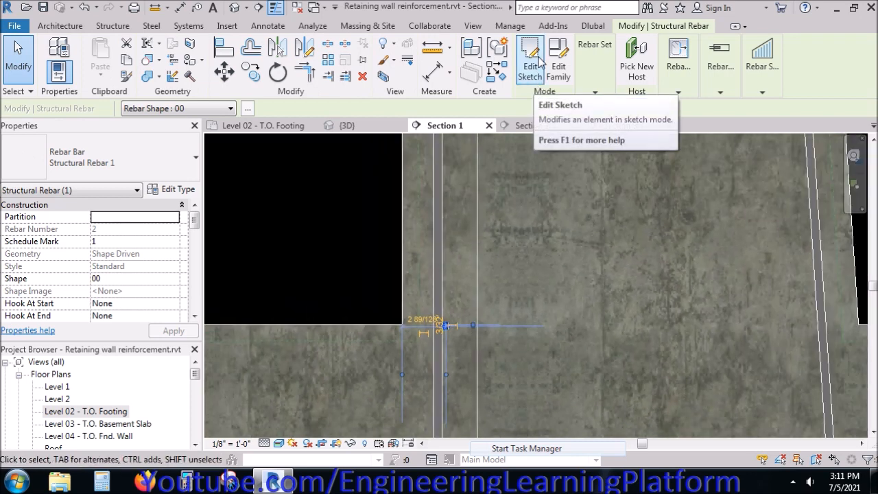
pyautogui.click(595, 92)
pyautogui.click(636, 106)
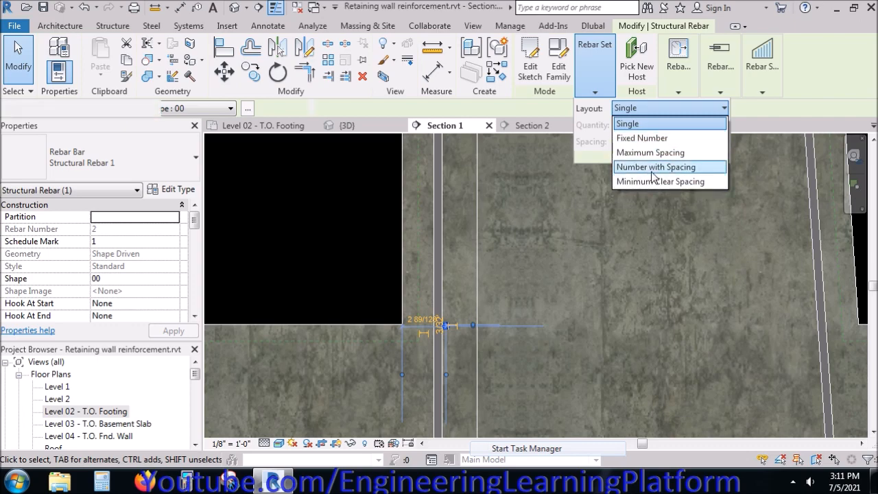
pyautogui.click(655, 167)
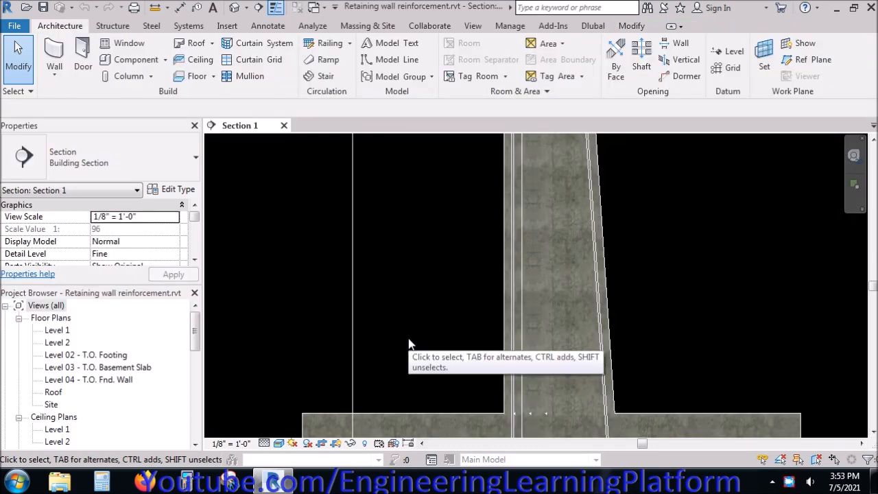
# Check the wall reinforcement in Section 3, and return to Section 1 to examine the new longitudinal bars at the footing's top level
pyautogui.scroll(-5, 409, 343)
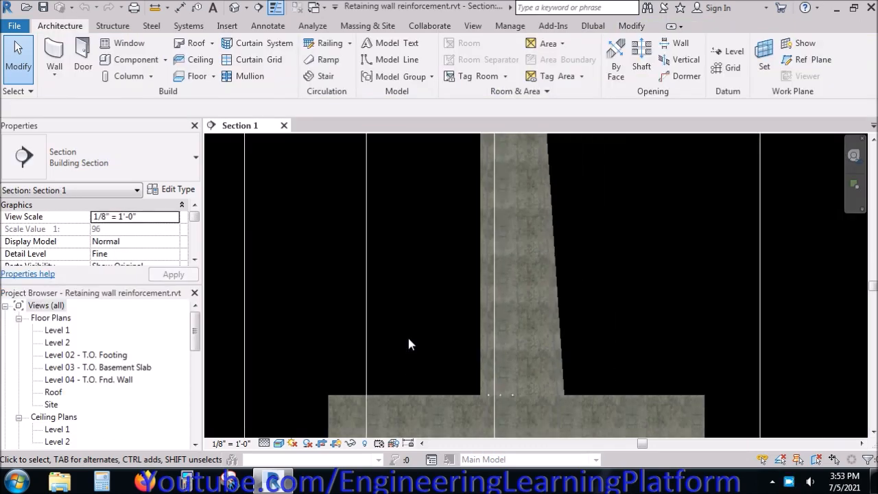
pyautogui.moveTo(444, 300); pyautogui.dragTo(426, 298, button='middle')
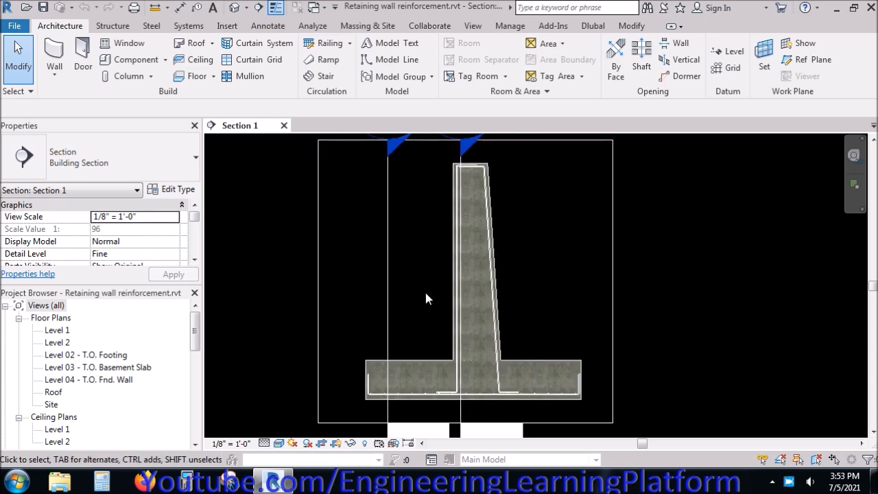
pyautogui.scroll(-3, 430, 245)
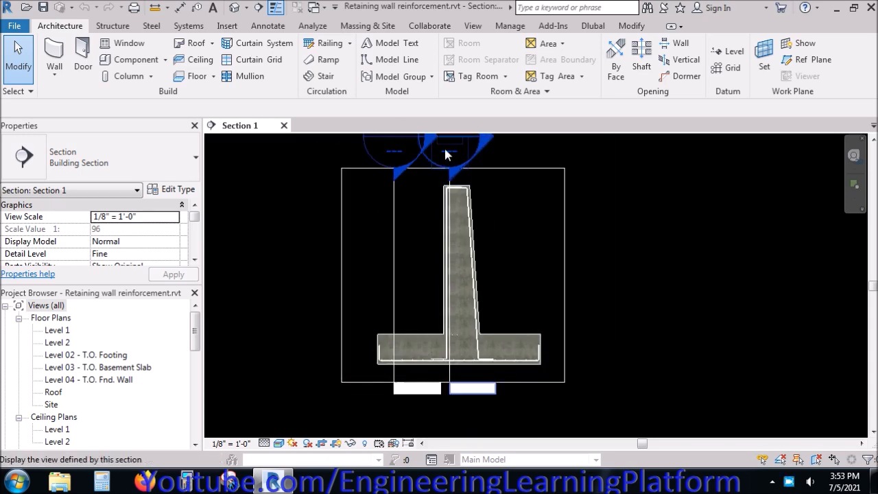
pyautogui.doubleClick(434, 166)
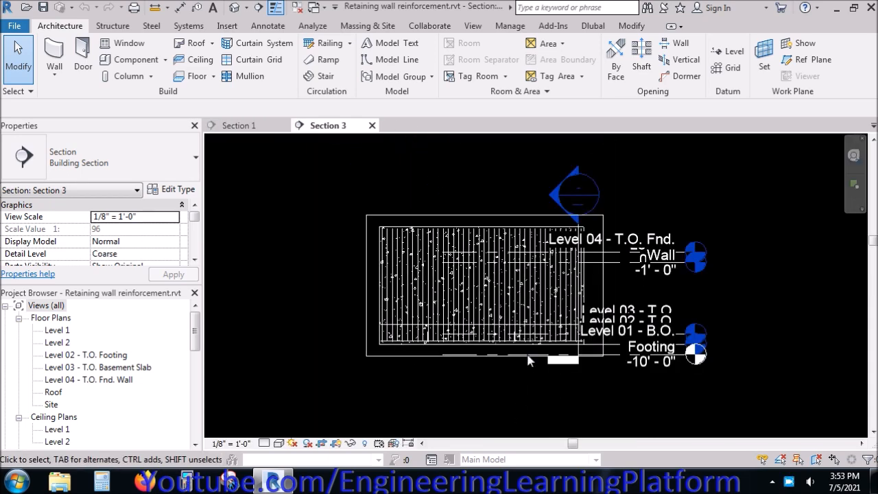
pyautogui.scroll(3, 520, 365)
pyautogui.click(273, 123)
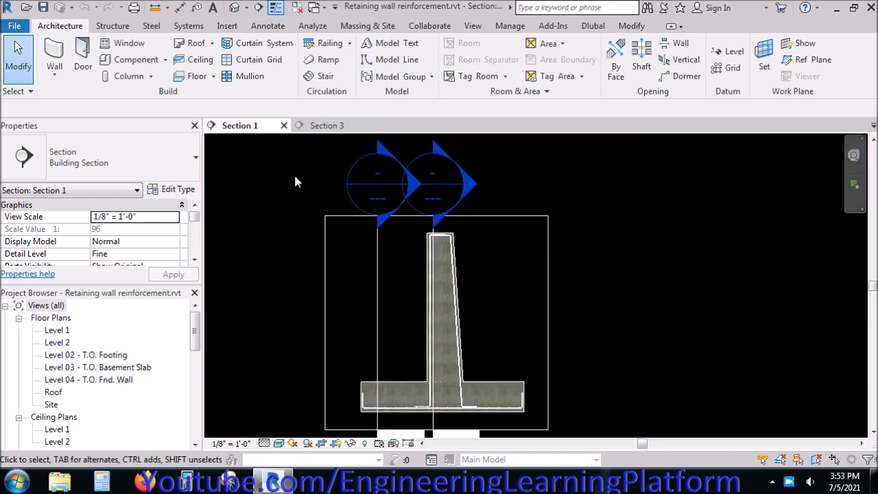
pyautogui.scroll(4, 435, 391)
pyautogui.scroll(-3, 434, 390)
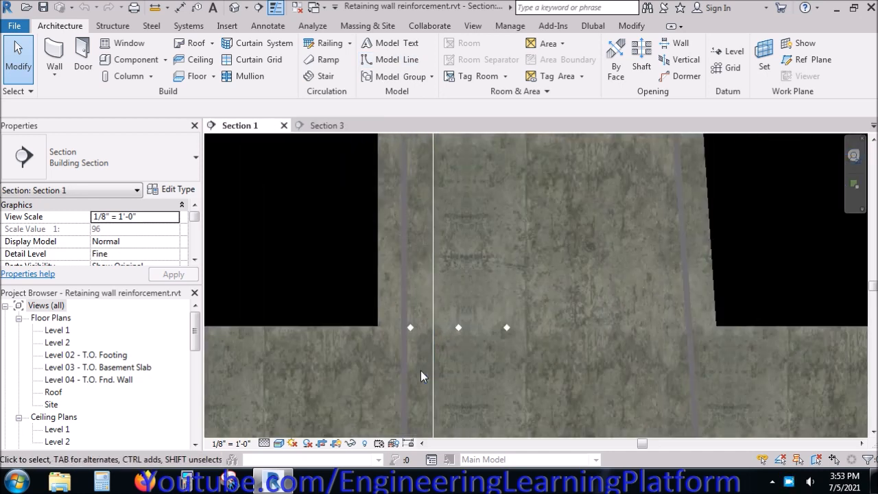
# Rotate the horizontal row of longitudinal bars 90° about its centre so the set runs vertically up the stem
pyautogui.moveTo(398, 307); pyautogui.dragTo(518, 372)
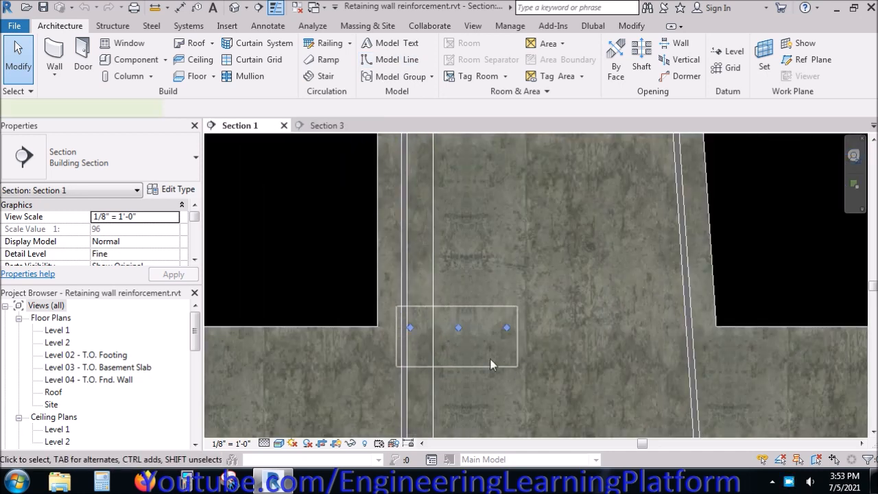
pyautogui.press('Escape')
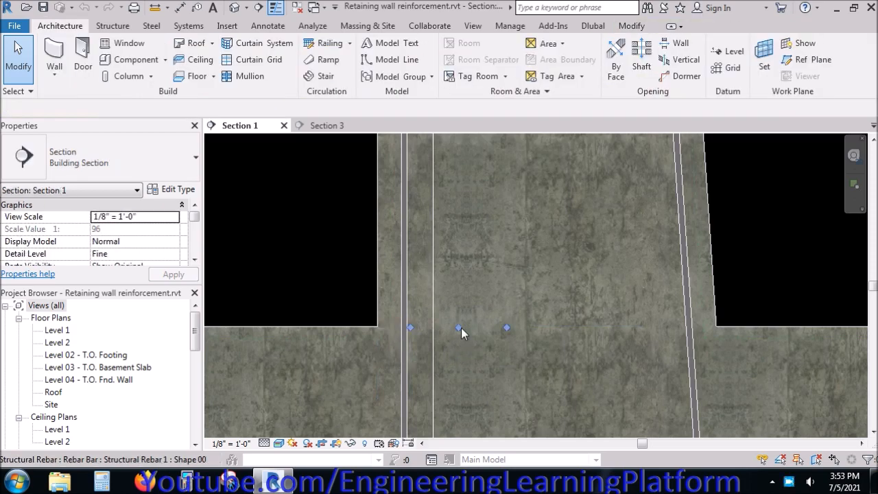
pyautogui.click(458, 328)
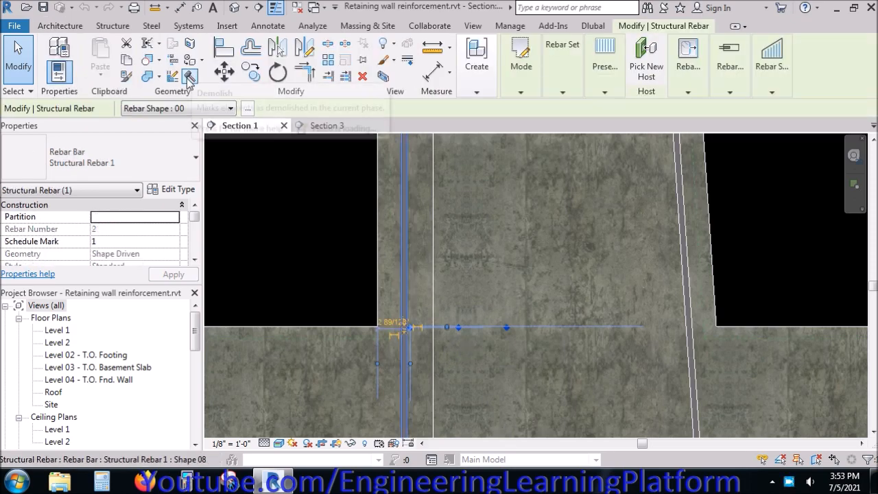
pyautogui.click(279, 73)
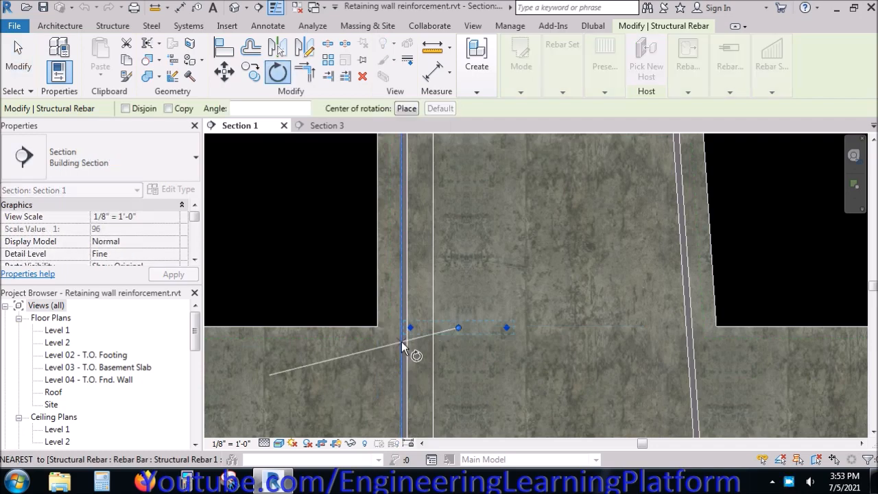
pyautogui.scroll(3, 401, 341)
pyautogui.scroll(1, 420, 325)
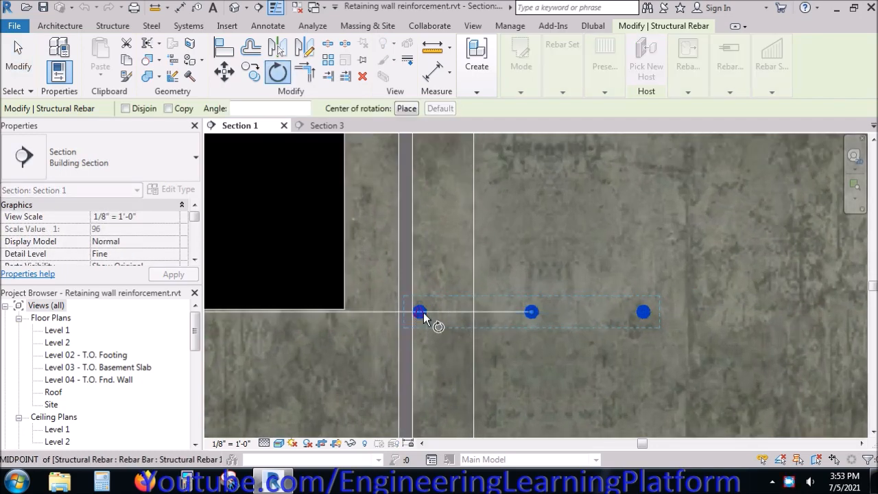
pyautogui.click(421, 314)
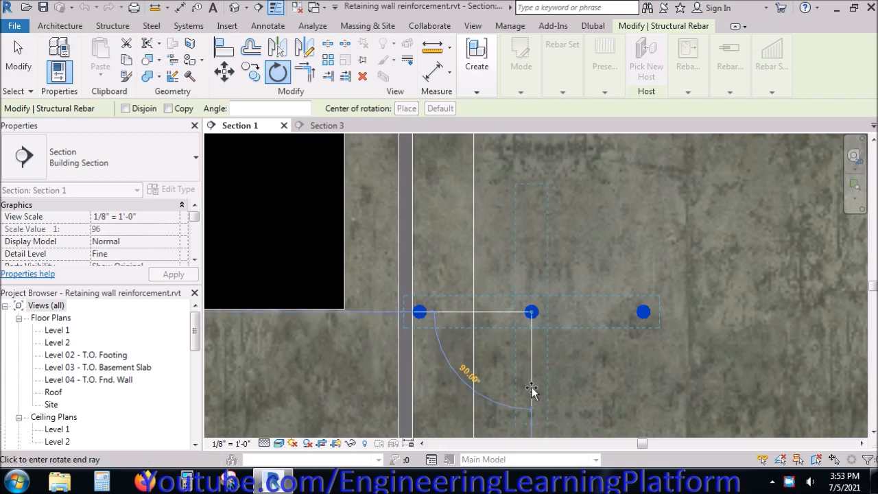
pyautogui.click(532, 392)
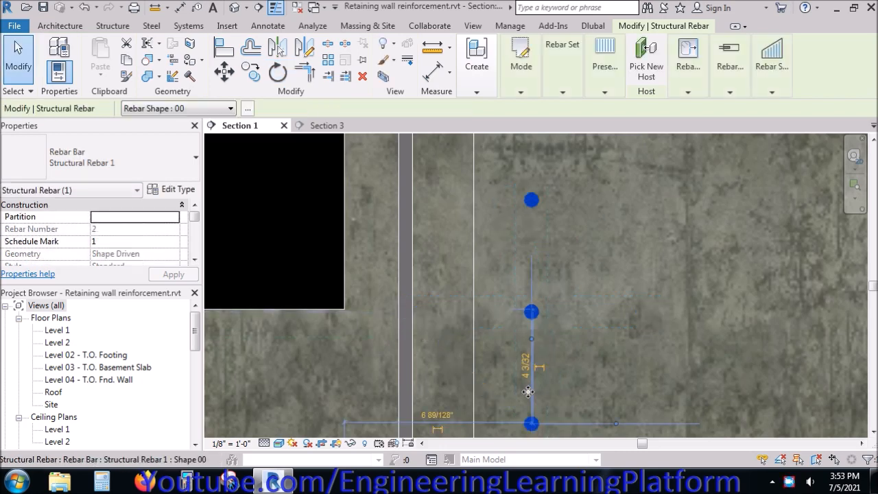
pyautogui.press('Escape')
# Move the rotated bar set against the inner side of the vertical-face stem bar, with its lowest bar near the footing's top level
pyautogui.scroll(-1, 515, 312)
pyautogui.click(527, 374)
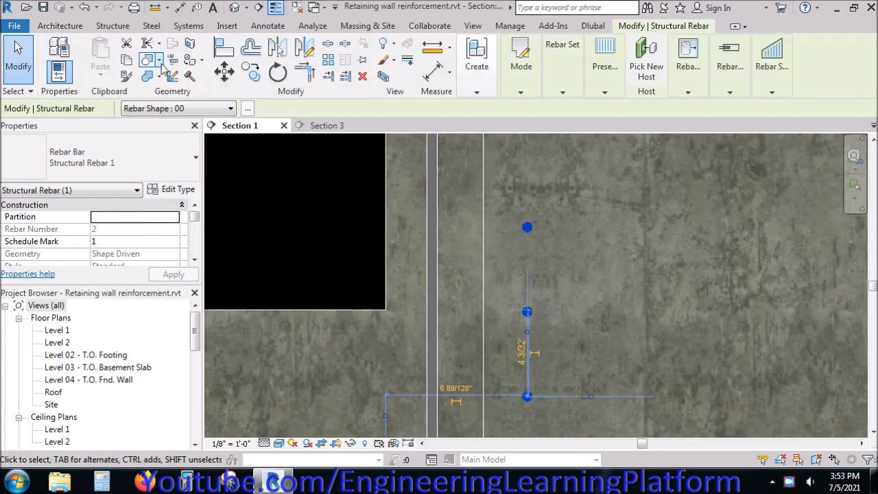
pyautogui.click(225, 71)
pyautogui.scroll(2, 527, 287)
pyautogui.click(532, 287)
pyautogui.scroll(-2, 531, 286)
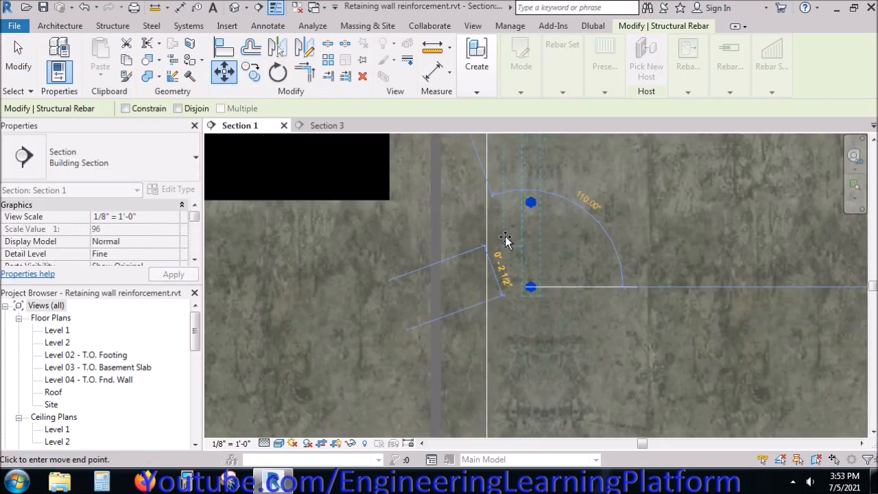
pyautogui.click(442, 211)
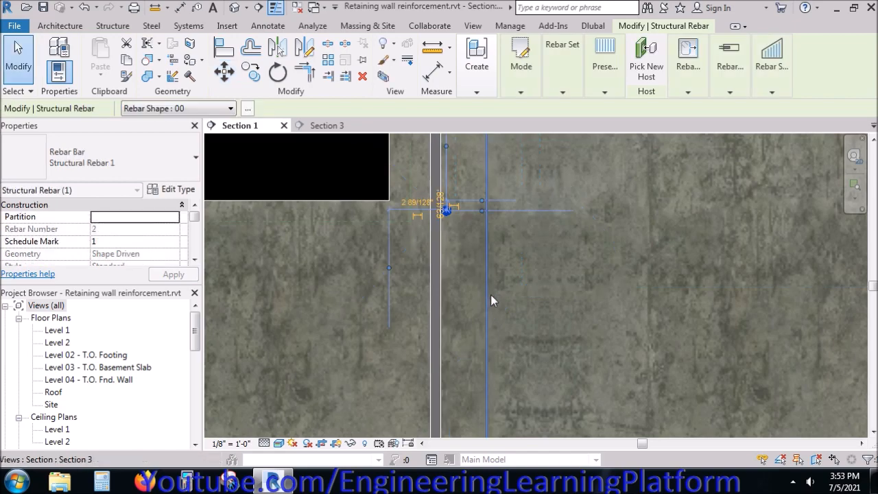
pyautogui.click(497, 325)
# Set the longitudinal bar set to a quantity of 25 with 6" spacing, using the Number with Spacing layout
pyautogui.scroll(-2, 497, 325)
pyautogui.scroll(-1, 496, 326)
pyautogui.moveTo(497, 224); pyautogui.dragTo(480, 351, button='middle')
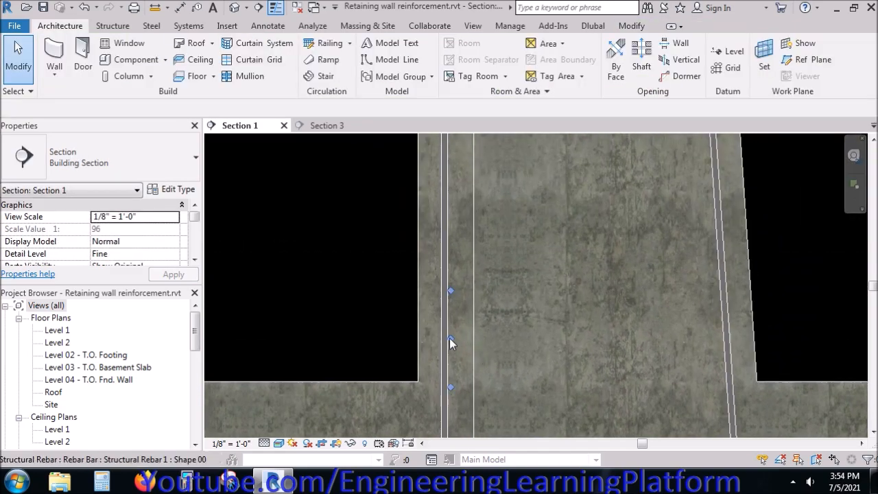
pyautogui.click(451, 340)
pyautogui.moveTo(562, 95)
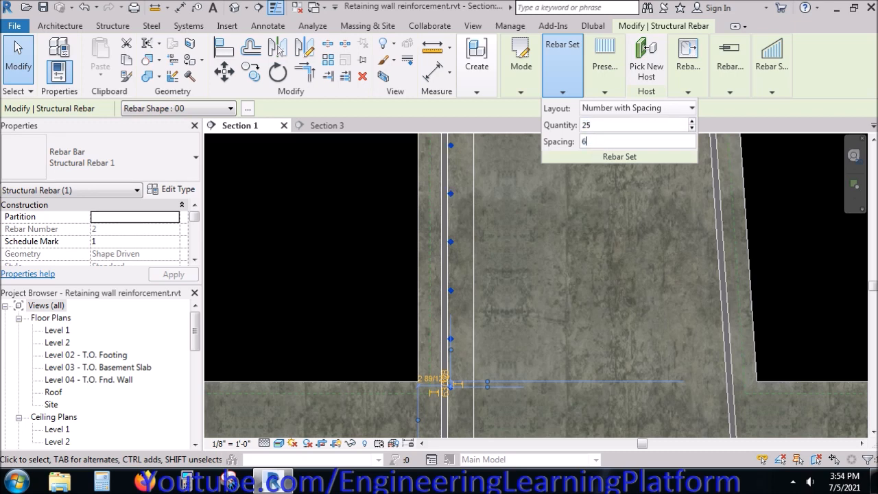
pyautogui.click(367, 310)
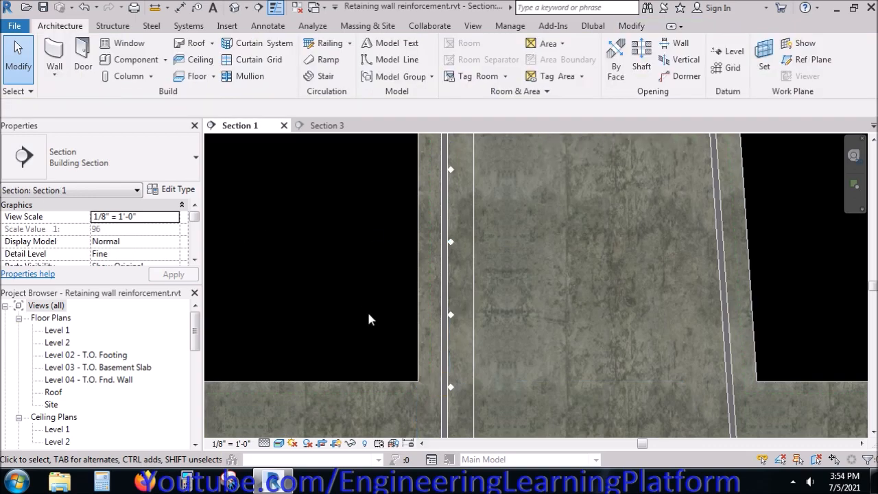
# Reduce the longitudinal set's bar quantity to remove the bars that extend above the top of the stem
pyautogui.scroll(-5, 368, 310)
pyautogui.scroll(1, 445, 377)
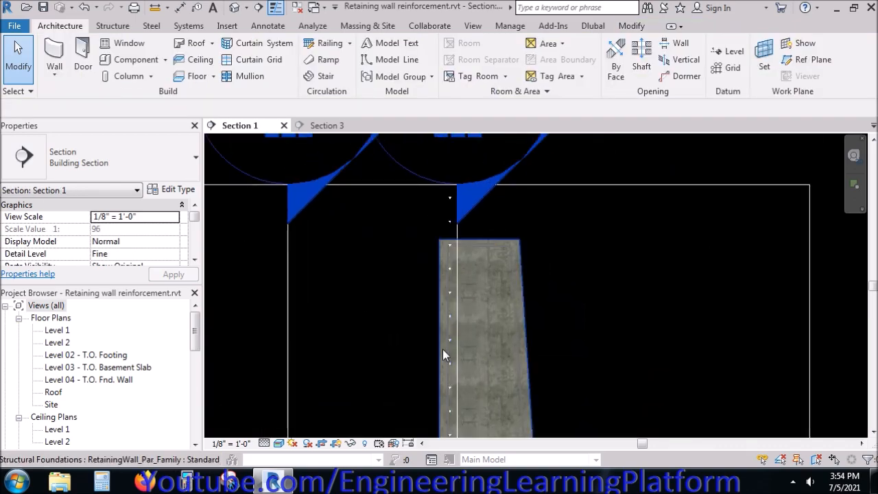
pyautogui.scroll(2, 450, 222)
pyautogui.click(450, 220)
pyautogui.click(557, 136)
pyautogui.scroll(2, 456, 219)
pyautogui.click(450, 217)
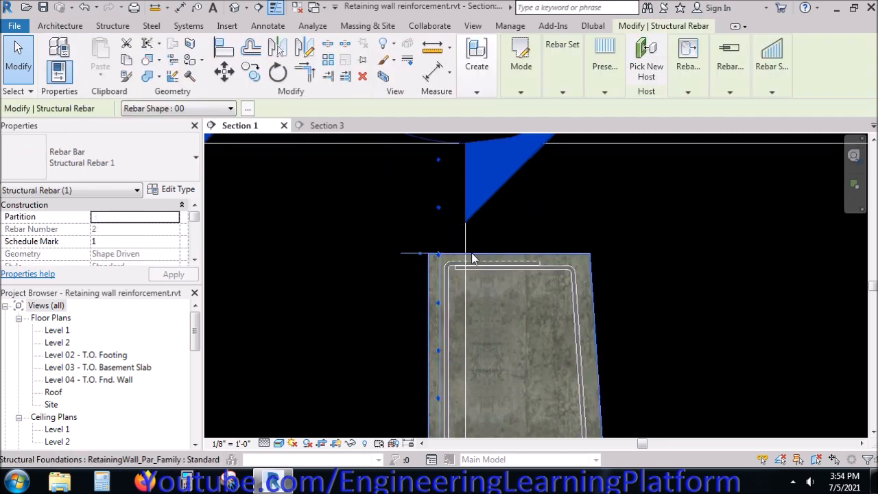
pyautogui.click(494, 214)
pyautogui.click(450, 220)
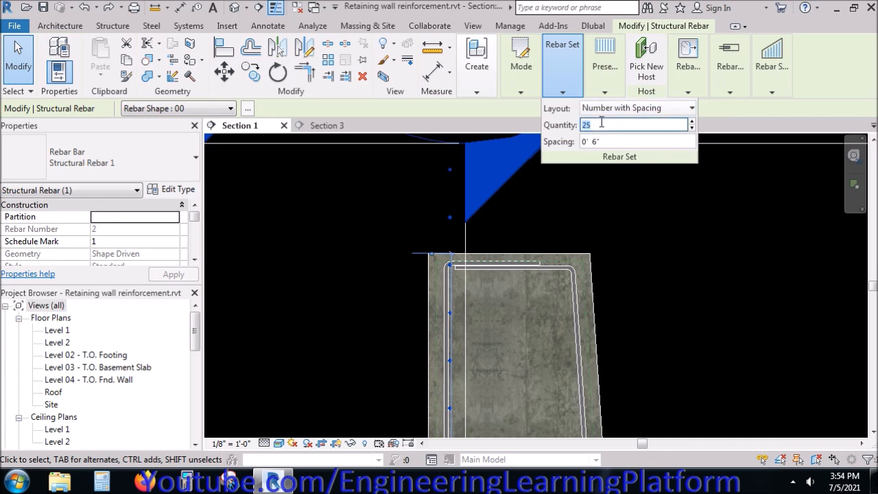
pyautogui.press('Return')
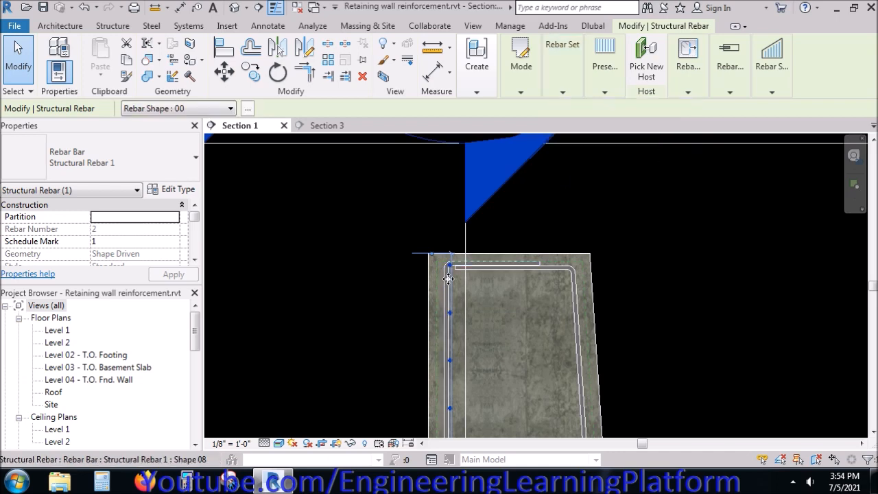
# Move the longitudinal bar set vertically down so its uppermost bar clears the bend at the top of the stem bar
pyautogui.scroll(5, 457, 293)
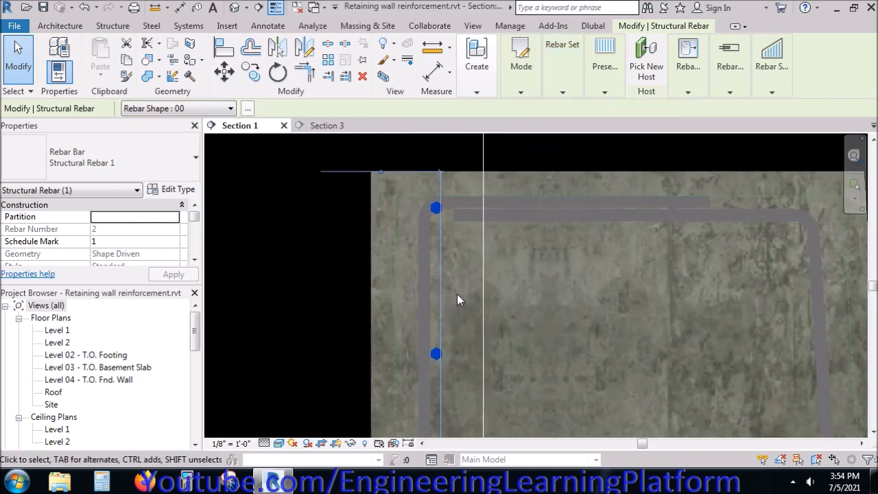
pyautogui.click(224, 71)
pyautogui.scroll(3, 441, 212)
pyautogui.click(444, 212)
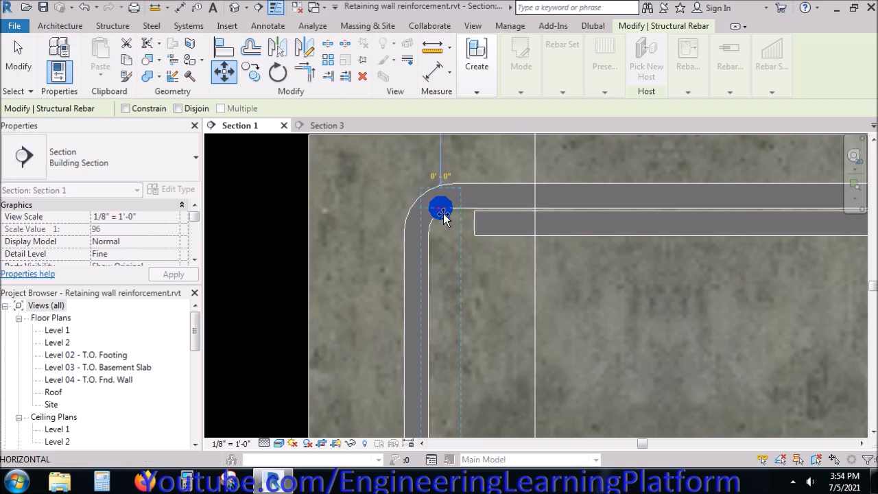
pyautogui.click(446, 229)
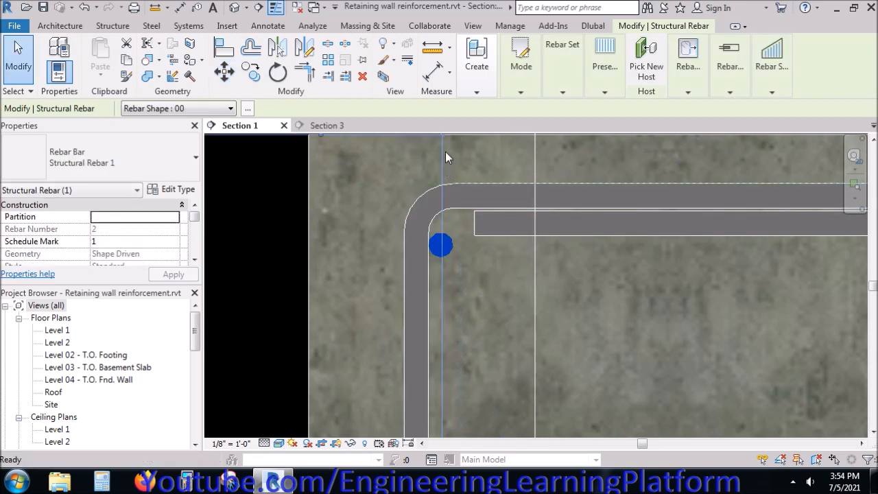
pyautogui.press('Escape')
# Try to move the longitudinal bar set vertically up by 43/256" toward the stem bar's top bend
pyautogui.click(441, 245)
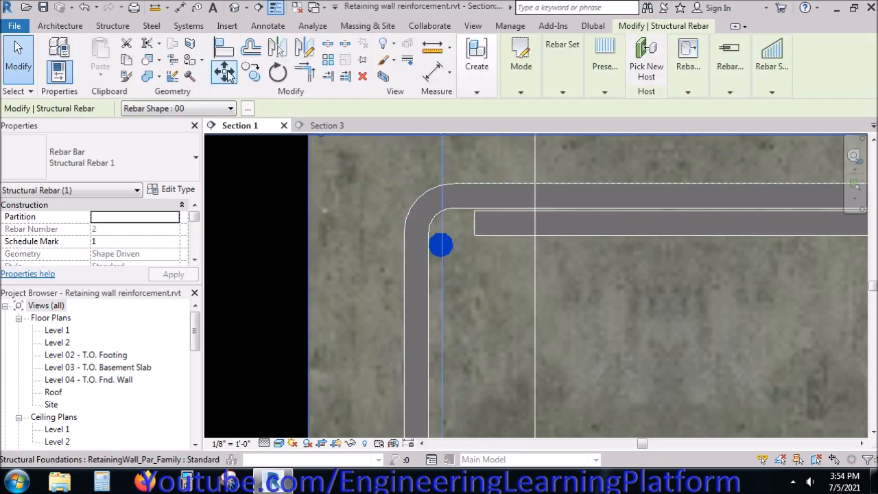
pyautogui.press('m')
pyautogui.press('v')
pyautogui.click(480, 325)
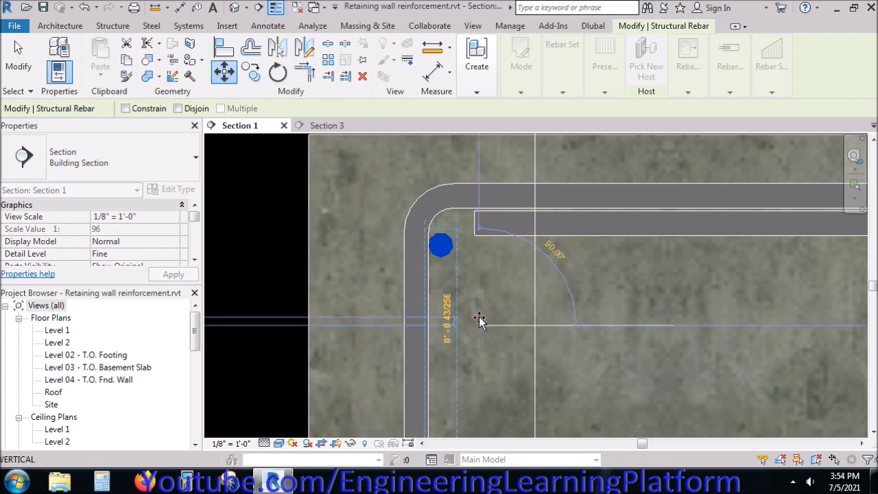
pyautogui.click(479, 317)
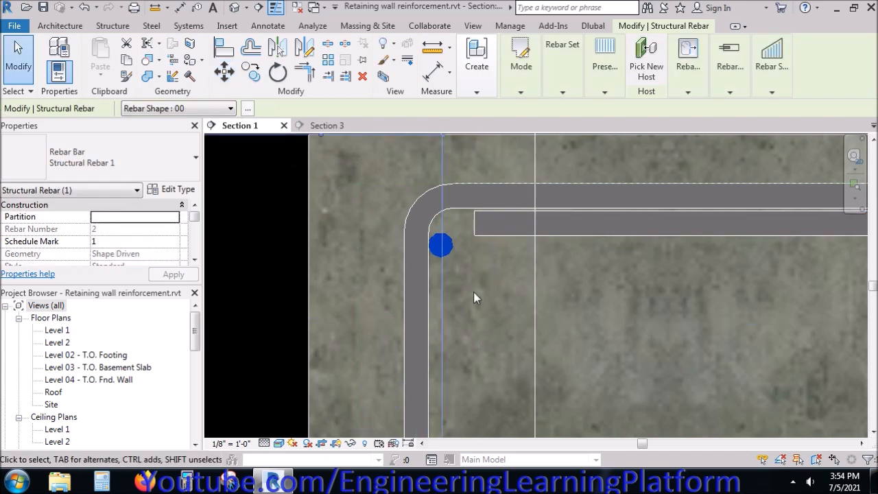
# Move the longitudinal bar set vertically up by about 39/256" toward the vertical-face stem bar's top bend
pyautogui.click(234, 71)
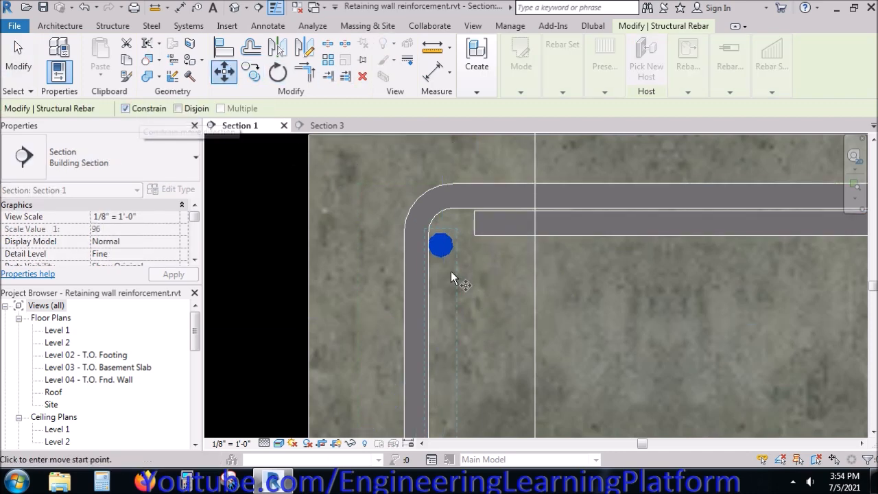
pyautogui.click(442, 249)
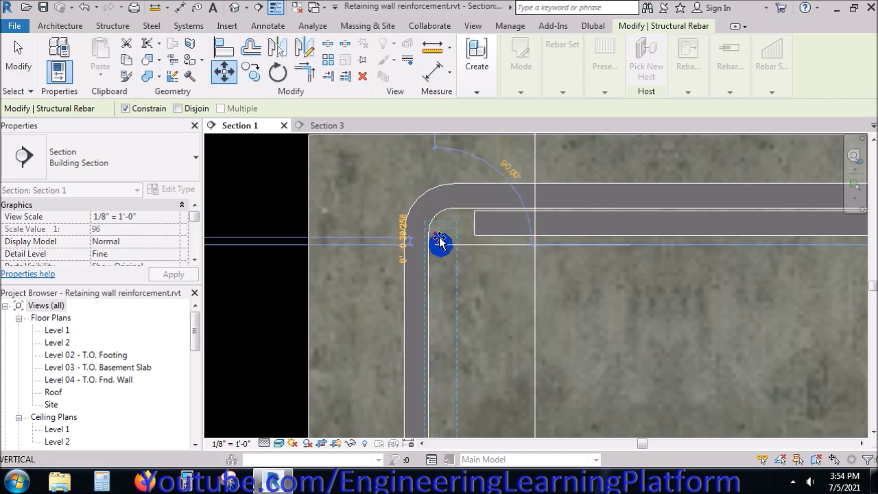
pyautogui.click(440, 242)
pyautogui.press('Escape')
pyautogui.scroll(-5, 450, 242)
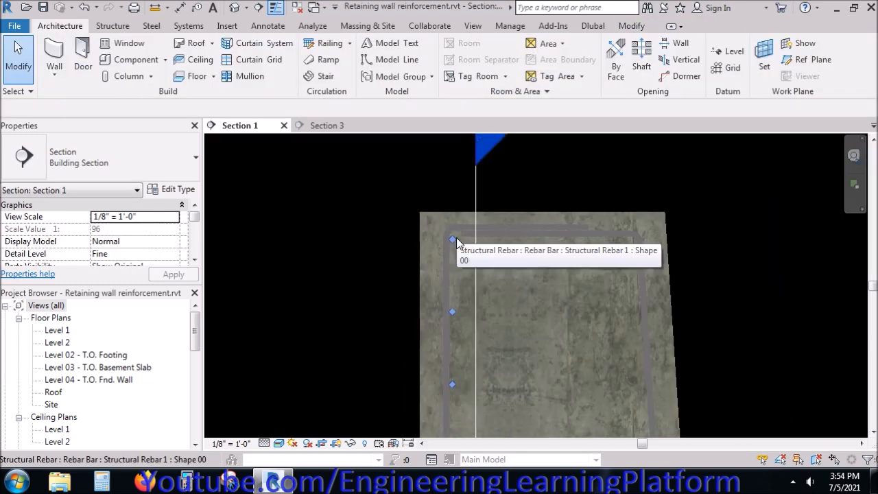
# Move the longitudinal bar set horizontally from the vertical-face stem bar to the inner edge of the sloped-face stem bar near the footing
pyautogui.scroll(-4, 456, 238)
pyautogui.scroll(-2, 494, 268)
pyautogui.moveTo(495, 326); pyautogui.dragTo(471, 117, button='middle')
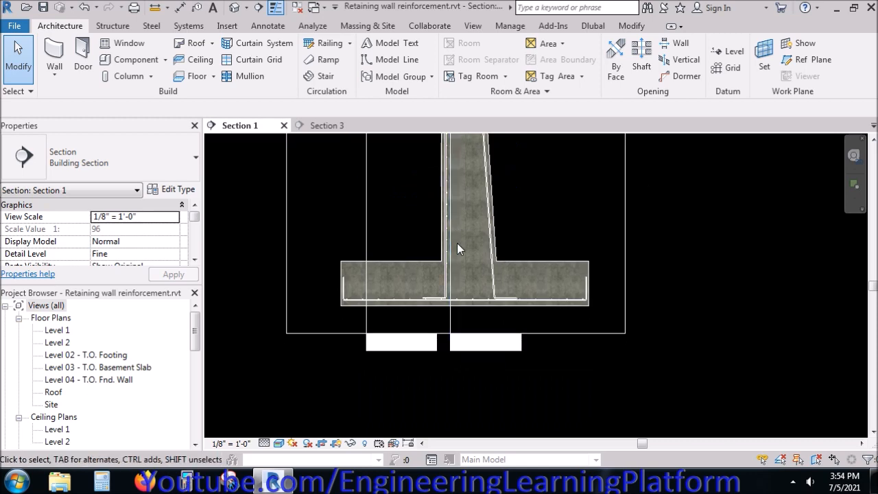
pyautogui.scroll(7, 449, 268)
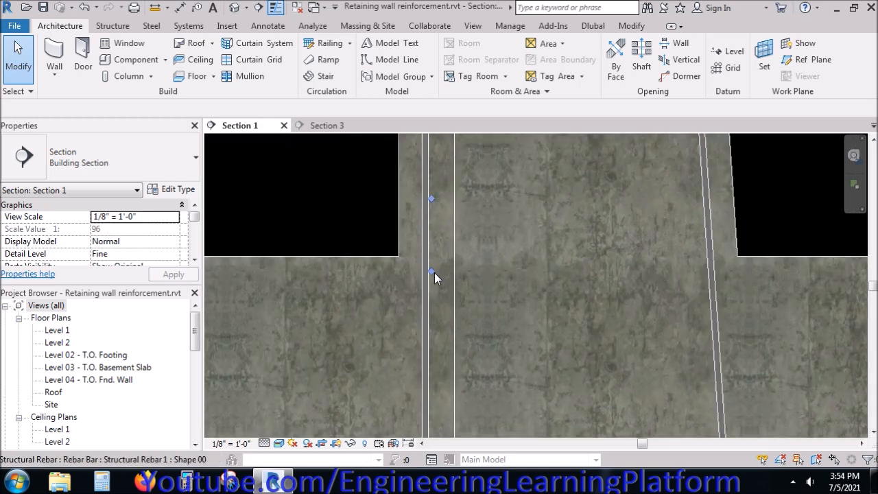
pyautogui.click(434, 273)
pyautogui.click(223, 72)
pyautogui.scroll(5, 385, 296)
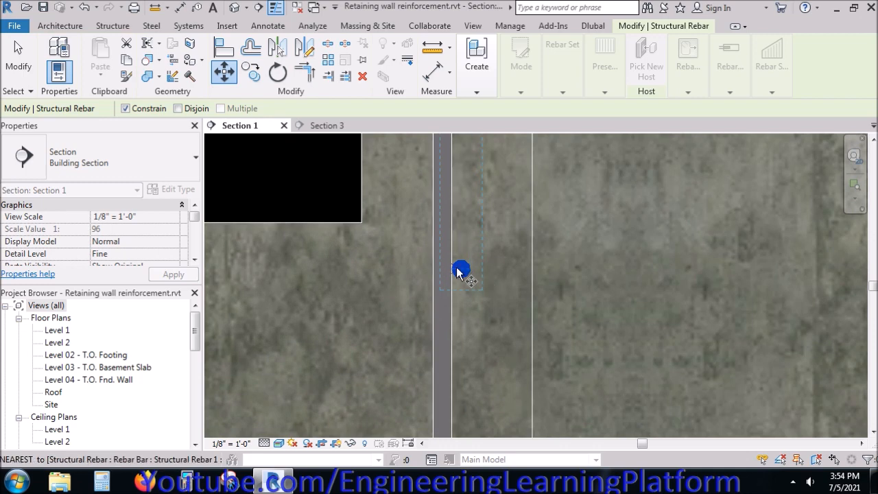
pyautogui.click(463, 269)
pyautogui.scroll(-2, 359, 278)
pyautogui.moveTo(638, 275); pyautogui.dragTo(120, 279, button='middle')
pyautogui.moveTo(248, 291); pyautogui.dragTo(446, 294, button='middle')
pyautogui.scroll(3, 427, 293)
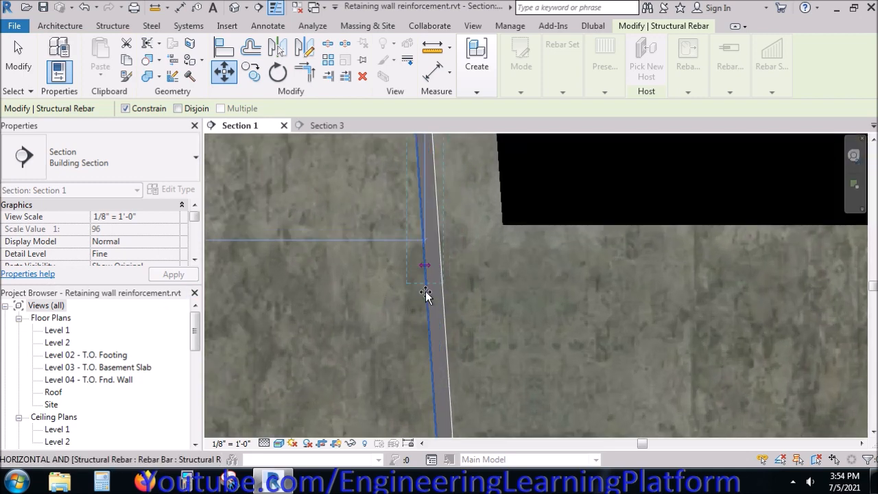
pyautogui.click(425, 257)
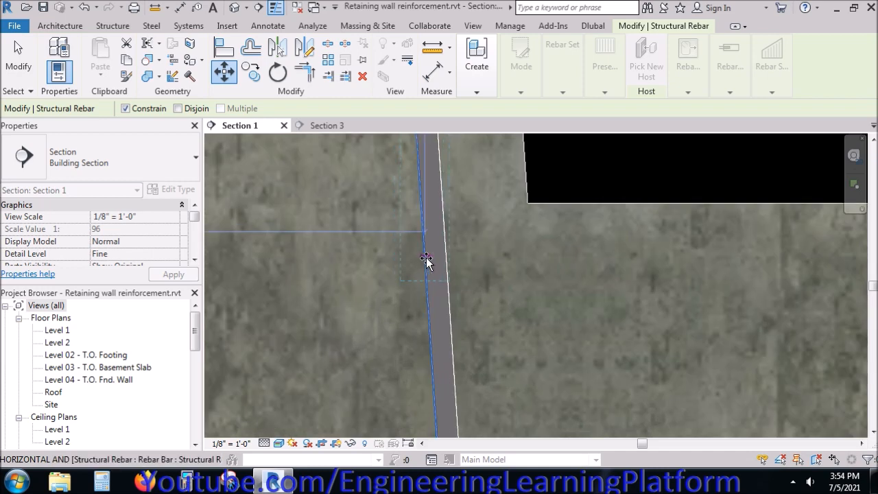
pyautogui.press('Escape')
# Try to rotate the longitudinal bar set about its lowest bar to follow the sloped-face stem bar
pyautogui.moveTo(426, 254); pyautogui.dragTo(421, 350, button='middle')
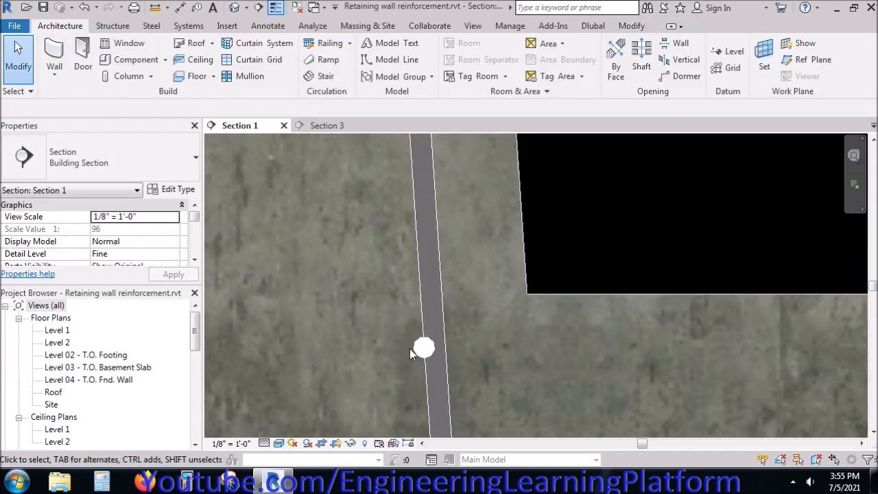
pyautogui.click(413, 350)
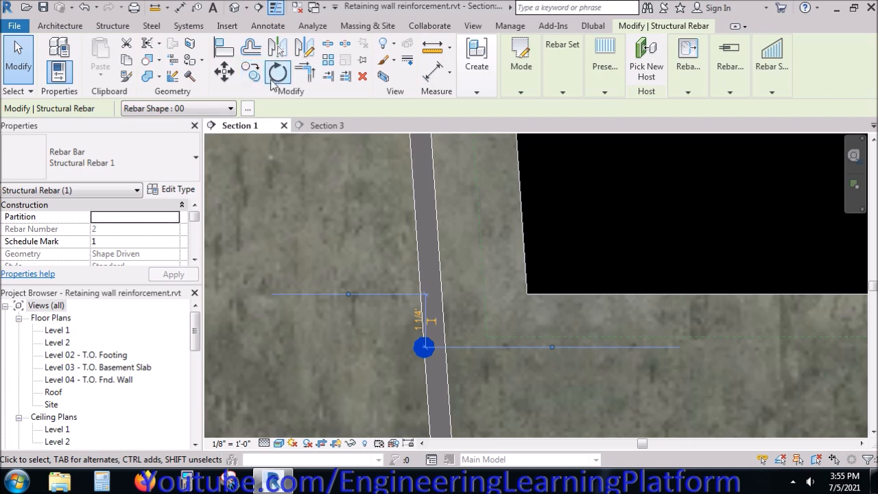
pyautogui.click(275, 77)
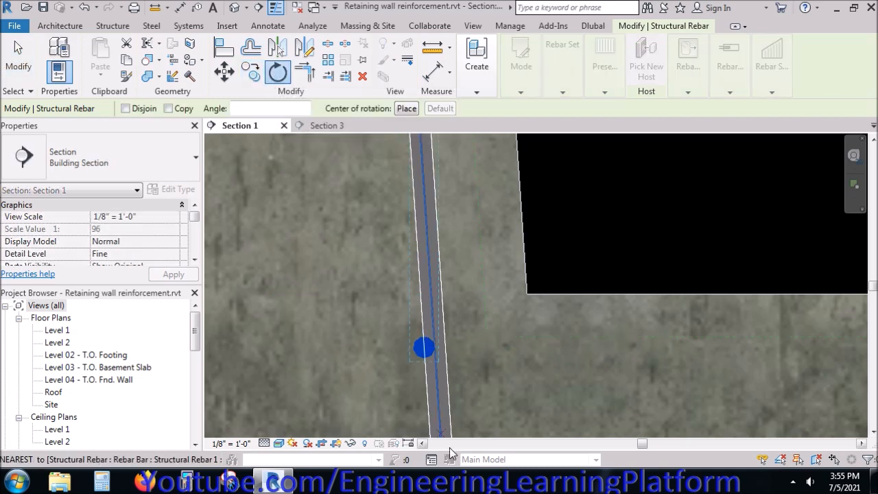
pyautogui.click(422, 349)
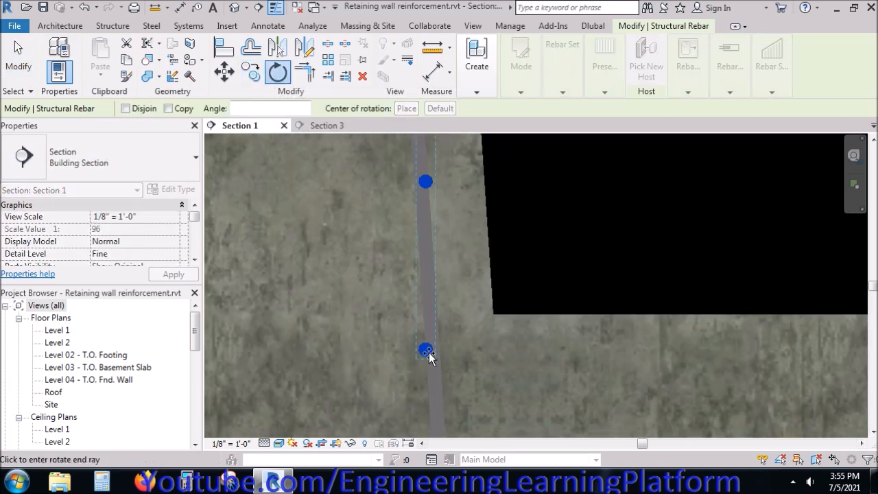
pyautogui.click(425, 257)
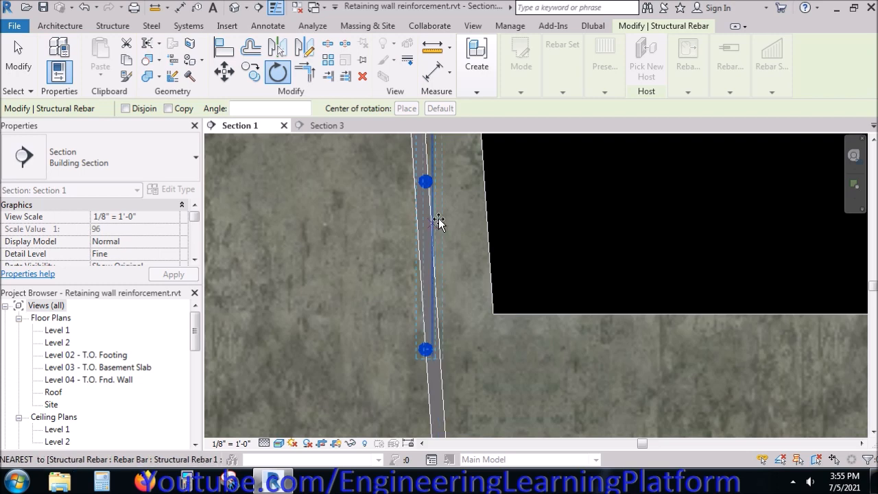
pyautogui.click(426, 182)
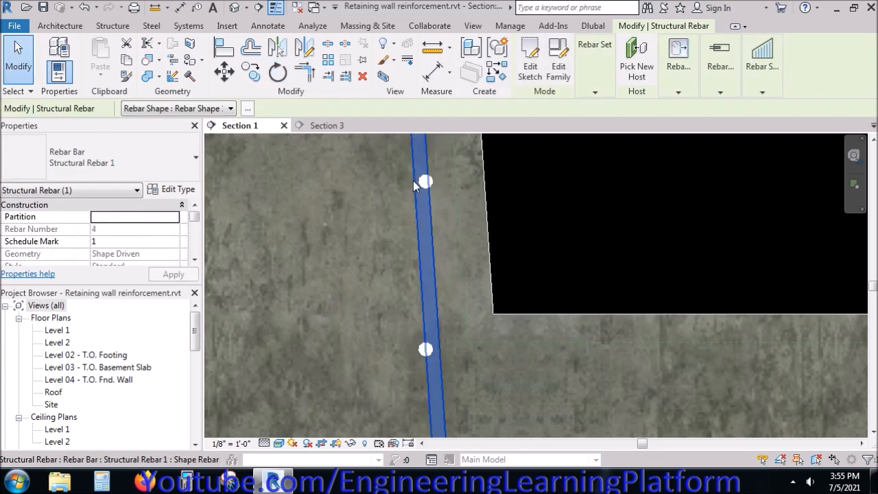
pyautogui.press('Escape')
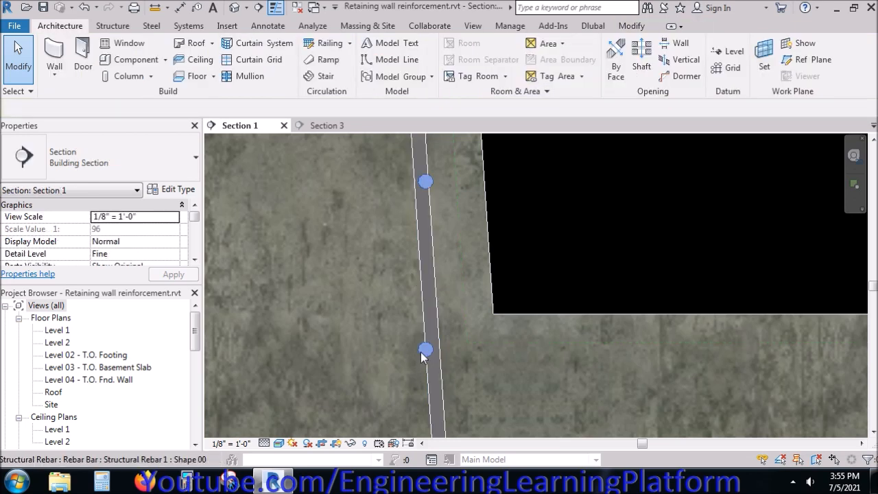
pyautogui.click(422, 348)
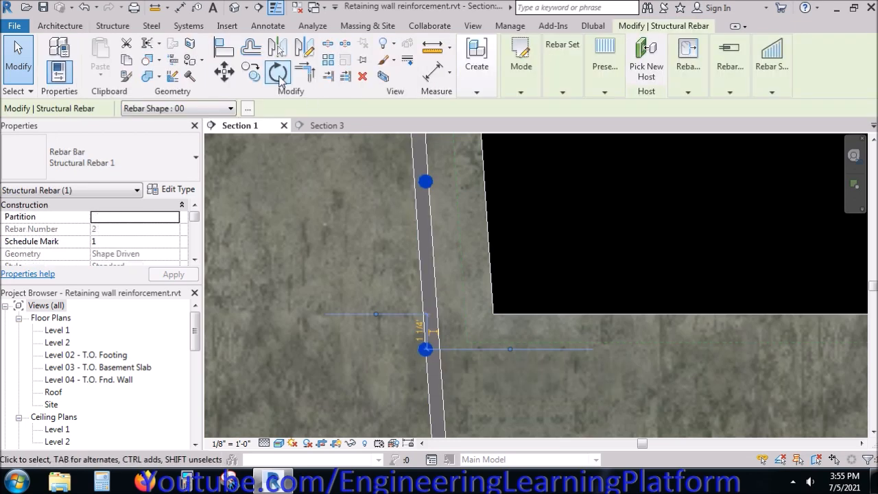
pyautogui.click(278, 73)
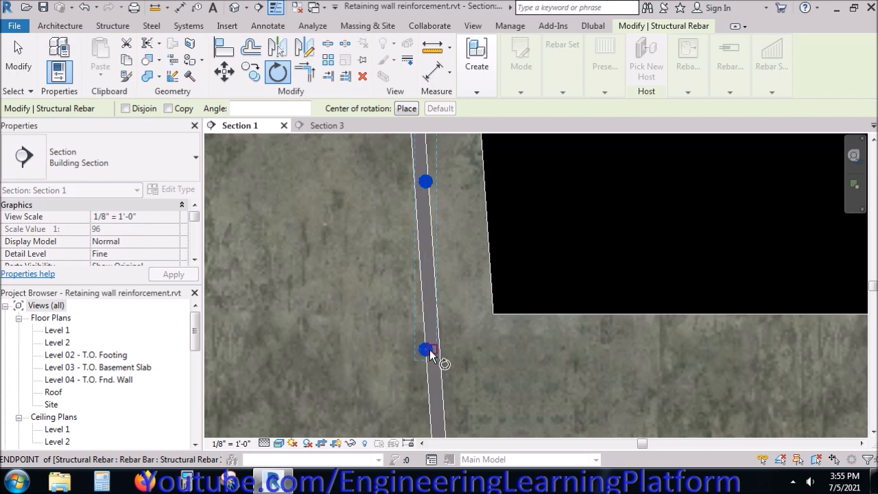
pyautogui.click(427, 350)
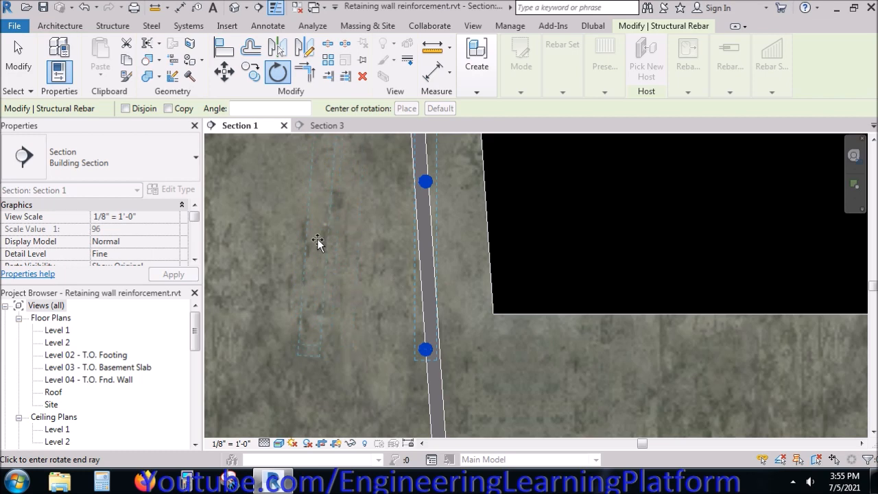
pyautogui.scroll(-5, 375, 291)
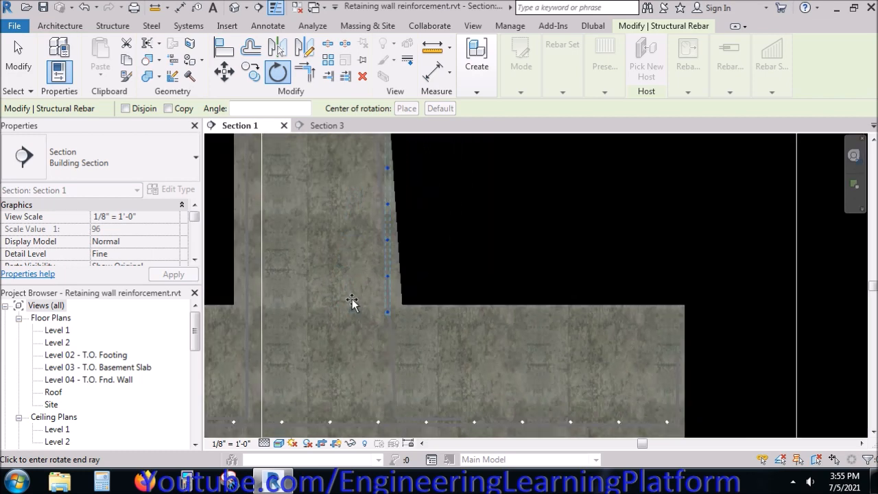
pyautogui.scroll(-2, 384, 313)
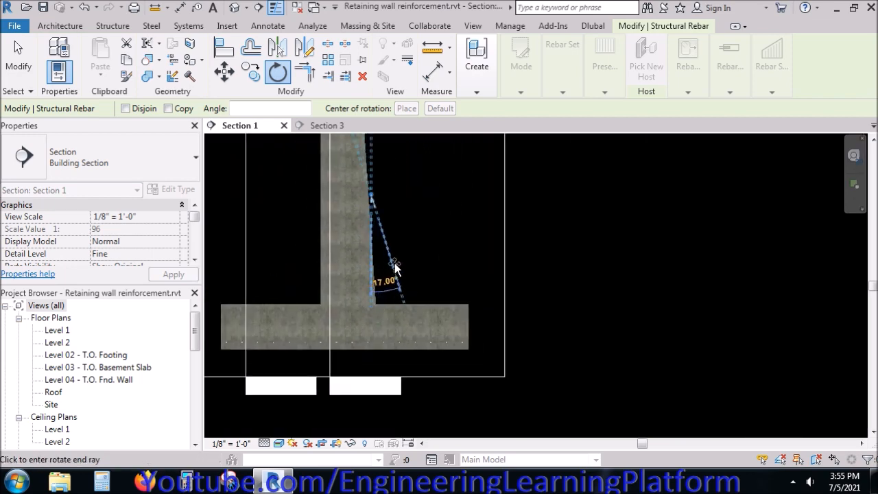
pyautogui.press('Escape')
pyautogui.press('Escape')
# Move the longitudinal bar set horizontally into the wall so its uppermost bar sits at the sloped-face stem bar's top bend
pyautogui.scroll(1, 371, 181)
pyautogui.scroll(1, 370, 186)
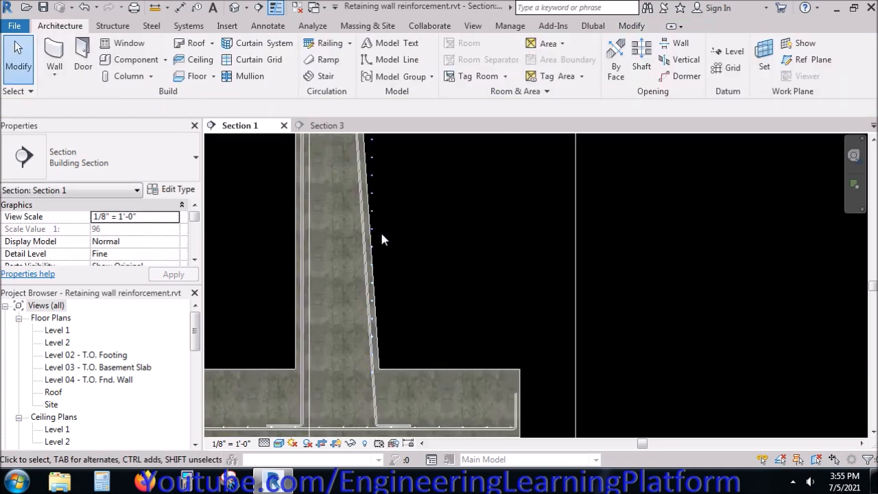
pyautogui.moveTo(382, 240); pyautogui.dragTo(386, 281, button='middle')
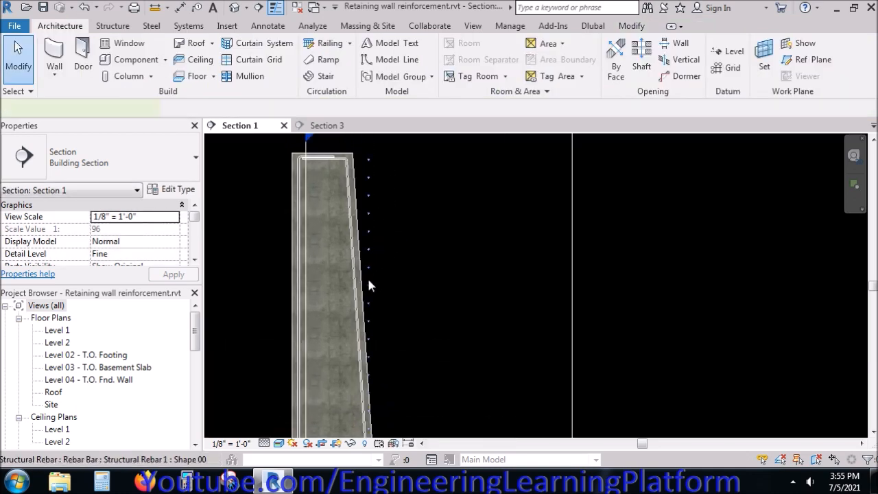
pyautogui.click(369, 281)
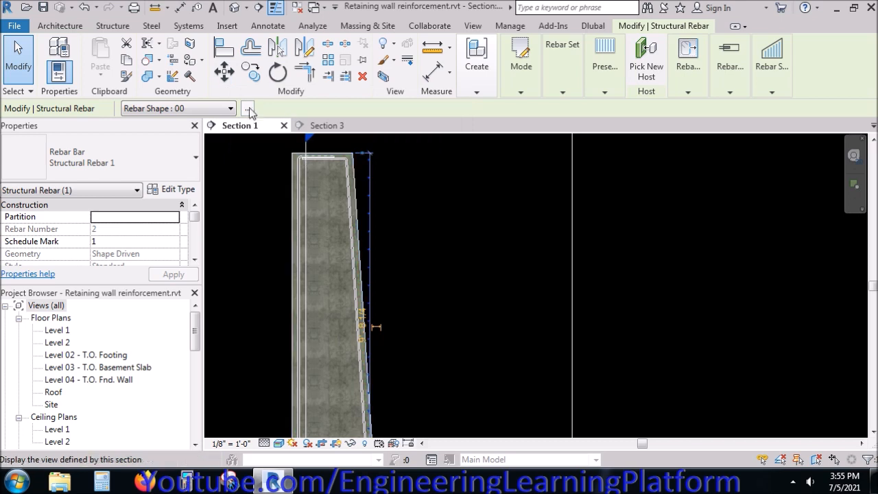
pyautogui.click(224, 71)
pyautogui.scroll(2, 342, 142)
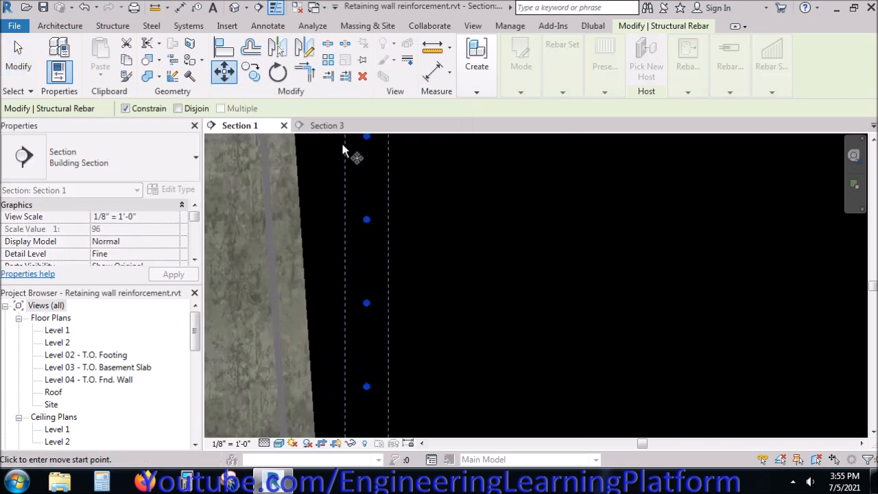
pyautogui.scroll(1, 341, 141)
pyautogui.scroll(2, 418, 230)
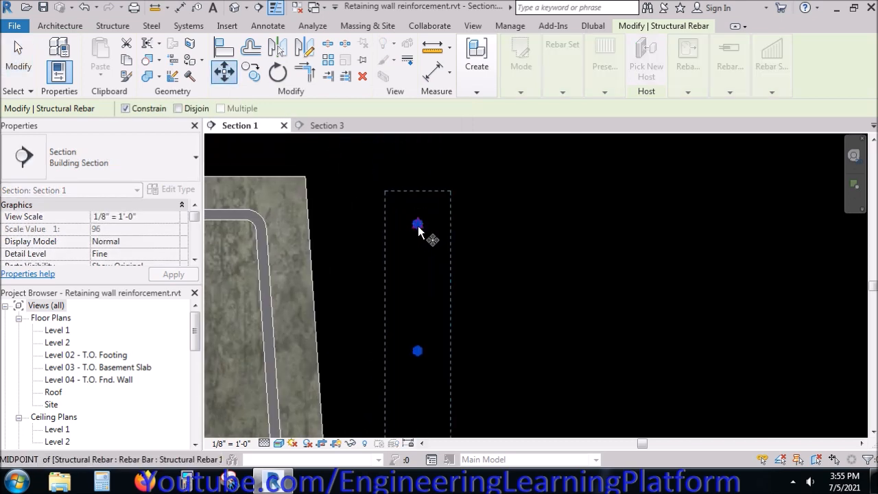
pyautogui.click(417, 224)
pyautogui.click(254, 225)
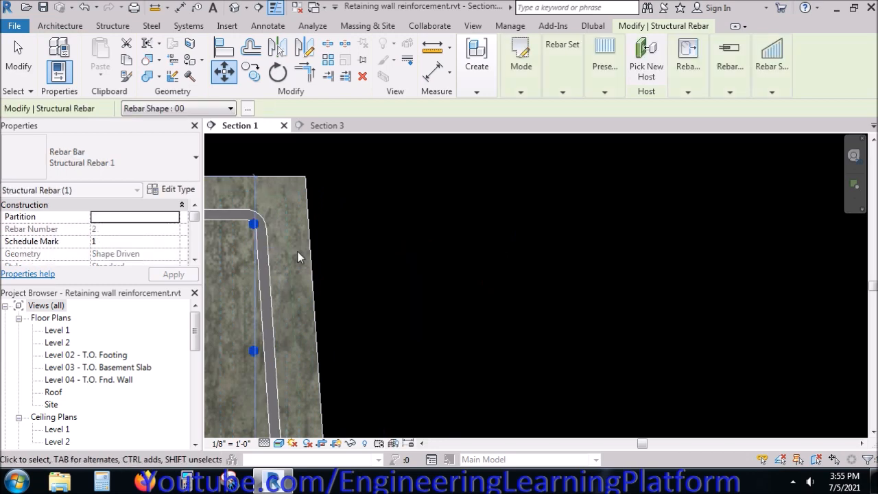
pyautogui.press('Escape')
# Shift the longitudinal bar set slightly inward and down so its uppermost bar clears the sloped-face stem bar's top bend
pyautogui.moveTo(275, 258); pyautogui.dragTo(352, 197, button='middle')
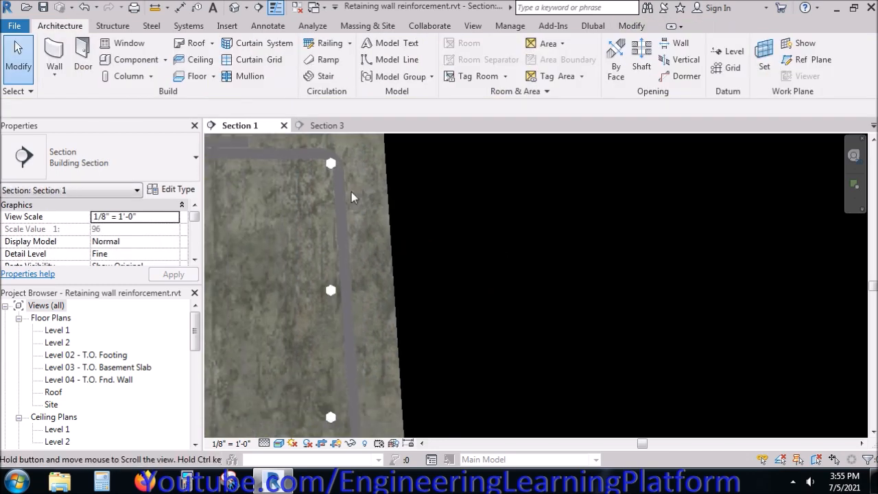
pyautogui.click(332, 293)
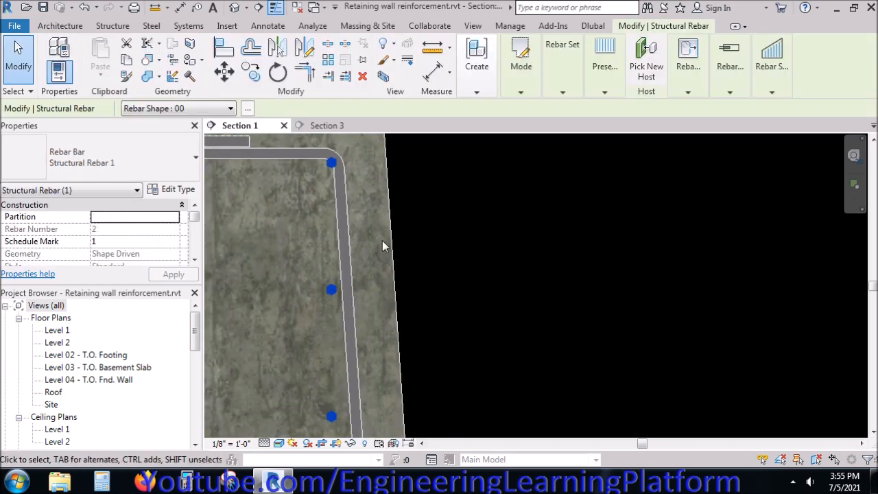
pyautogui.click(221, 69)
pyautogui.scroll(3, 332, 206)
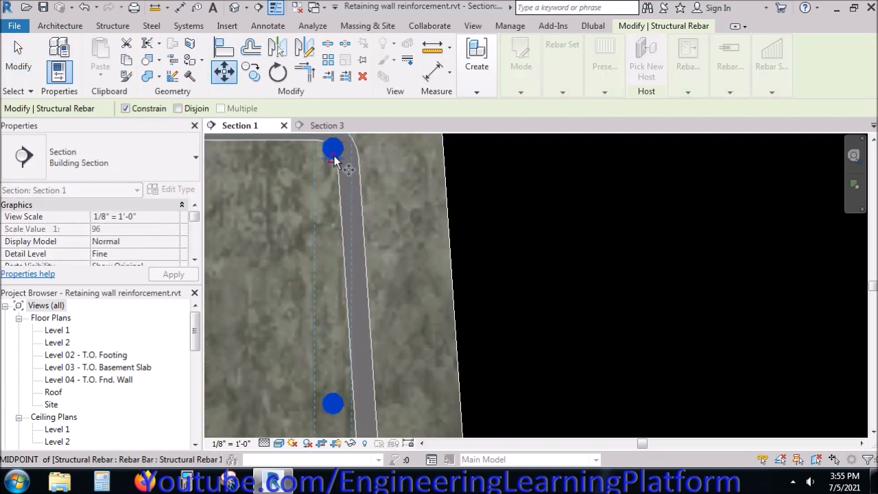
pyautogui.click(332, 156)
pyautogui.click(322, 153)
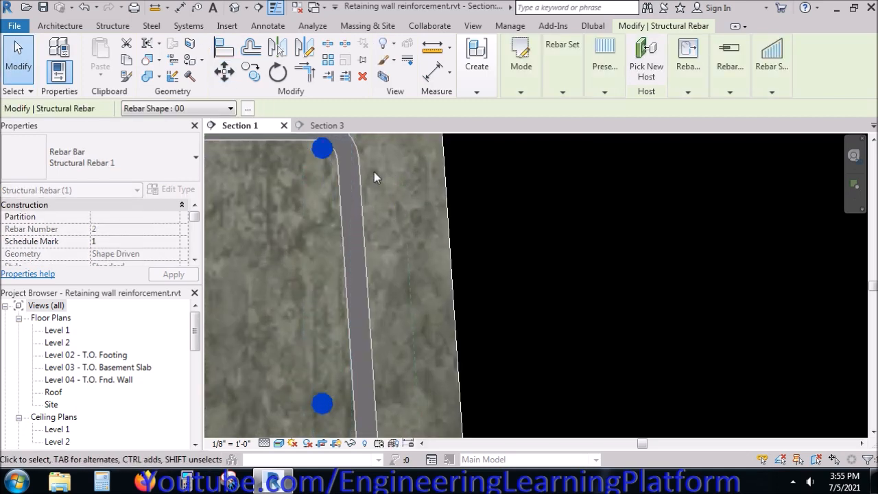
pyautogui.click(224, 69)
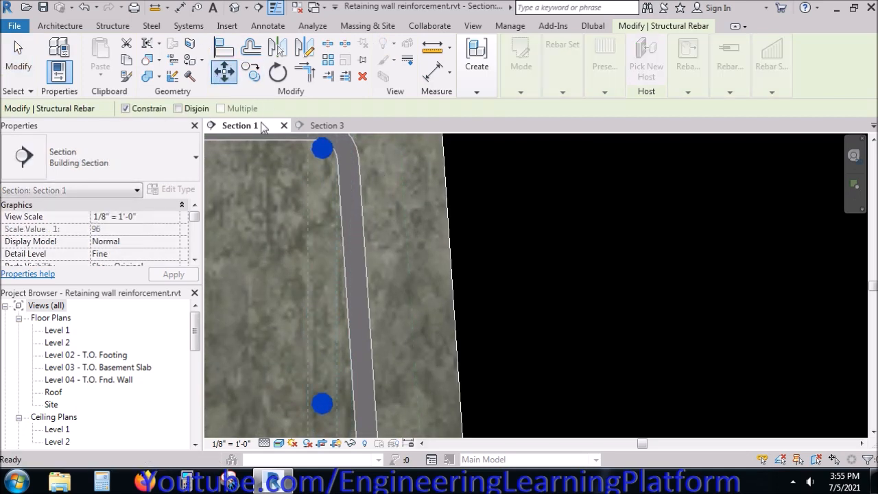
pyautogui.click(322, 152)
pyautogui.click(357, 155)
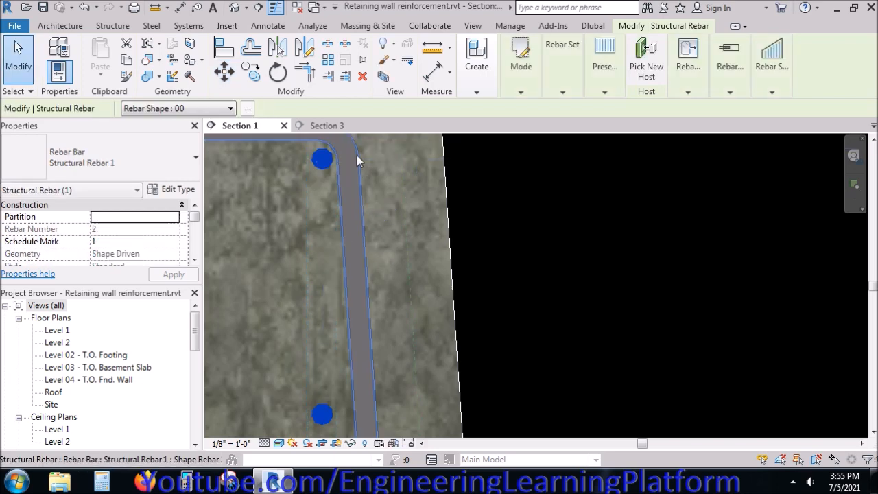
pyautogui.press('Escape')
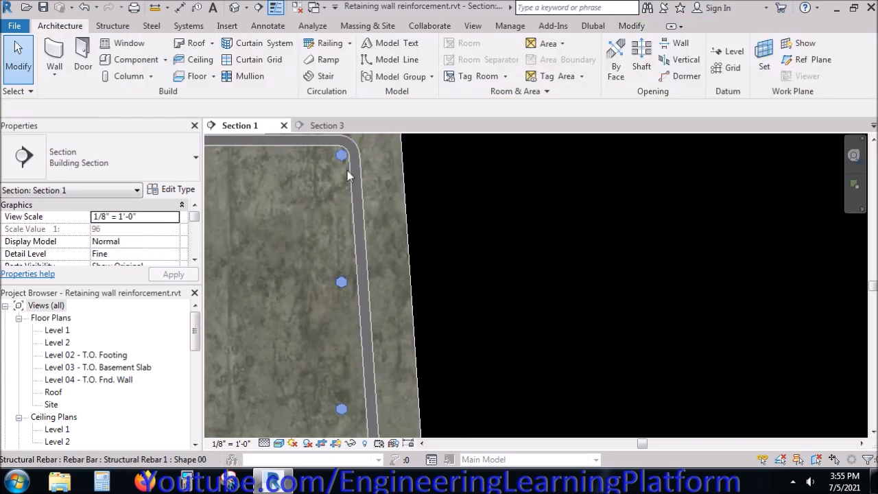
# Rotate the longitudinal bar set about its centre by about 5° to match the slope of the sloped-face stem bar
pyautogui.click(334, 161)
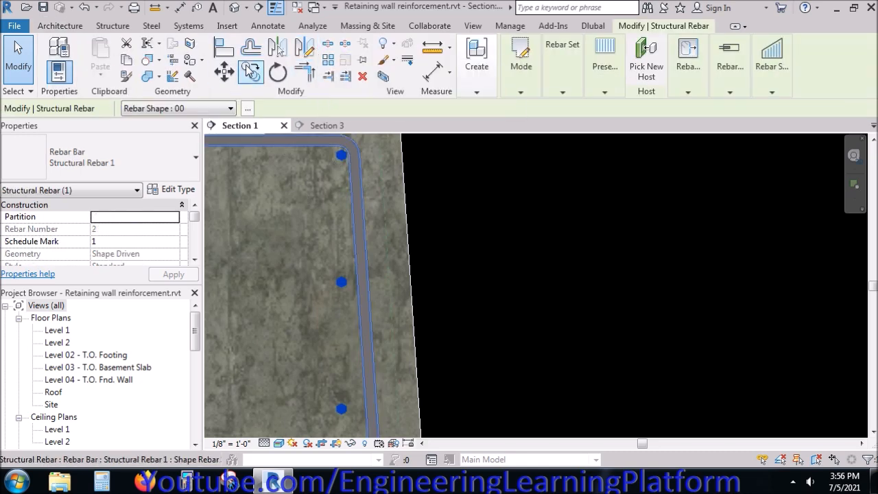
pyautogui.click(278, 74)
pyautogui.scroll(2, 340, 156)
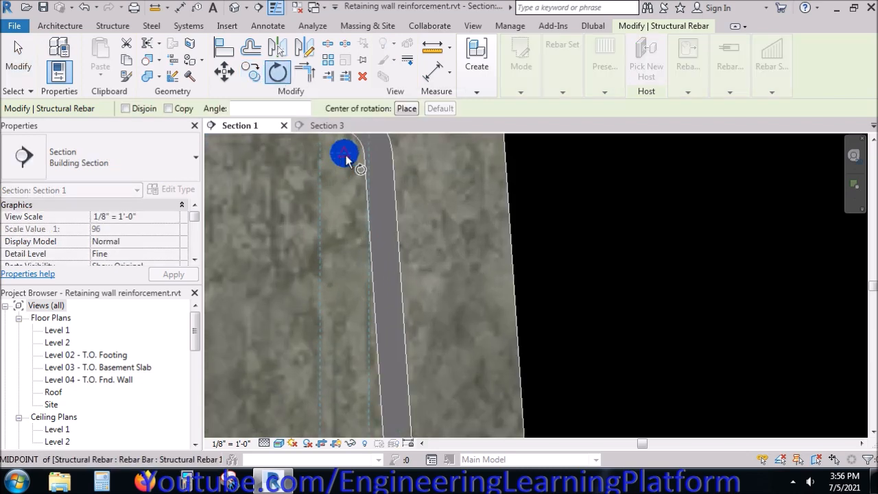
pyautogui.scroll(-4, 344, 164)
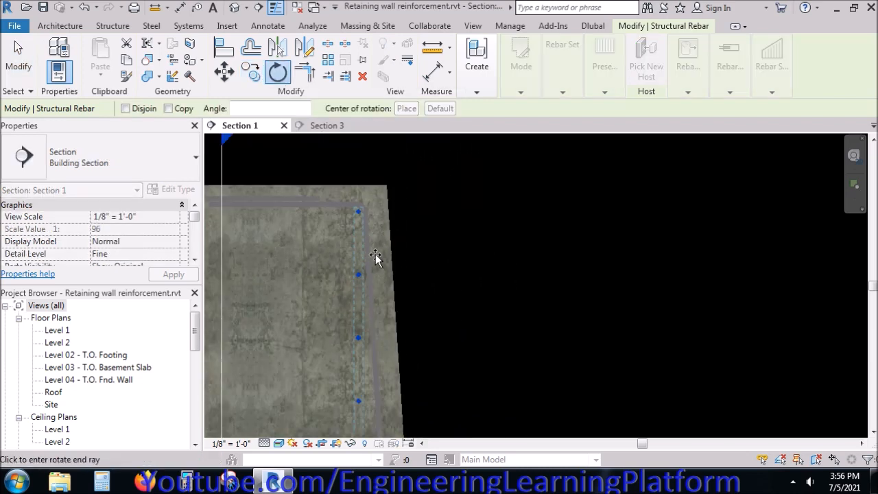
pyautogui.moveTo(322, 241); pyautogui.dragTo(342, 128, button='middle')
pyautogui.scroll(-2, 344, 201)
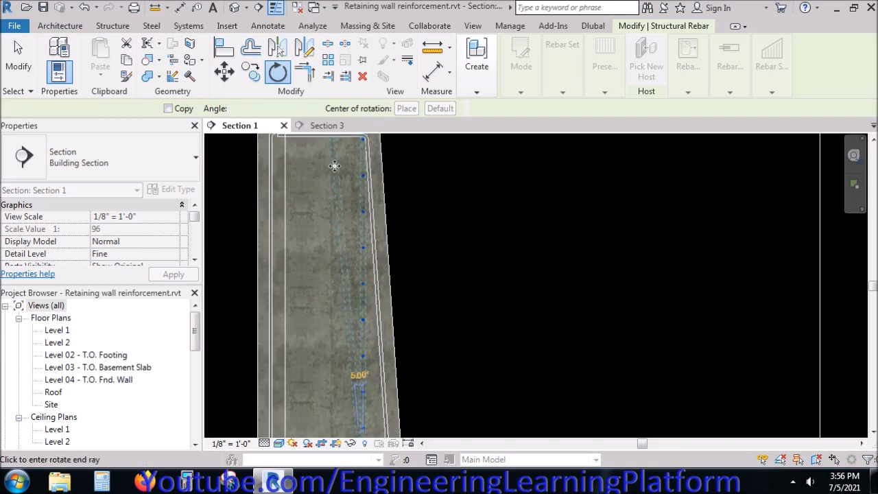
pyautogui.click(335, 170)
pyautogui.click(225, 71)
pyautogui.scroll(5, 333, 141)
pyautogui.click(332, 251)
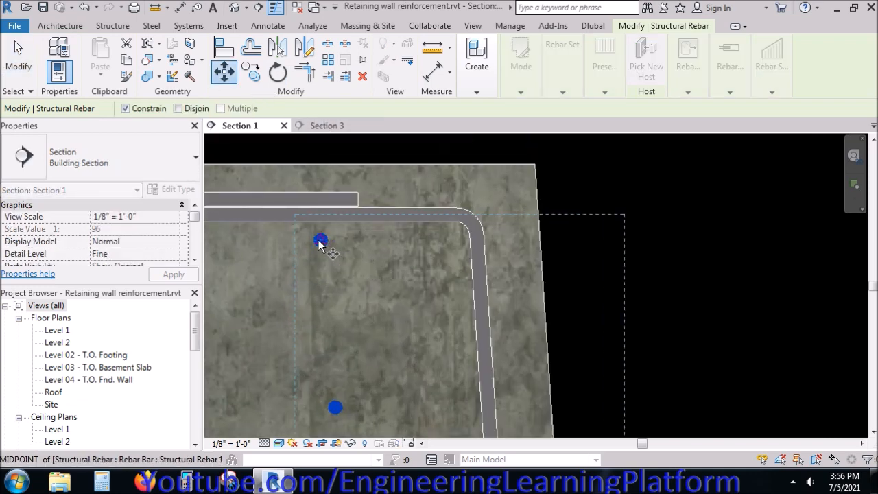
pyautogui.click(328, 240)
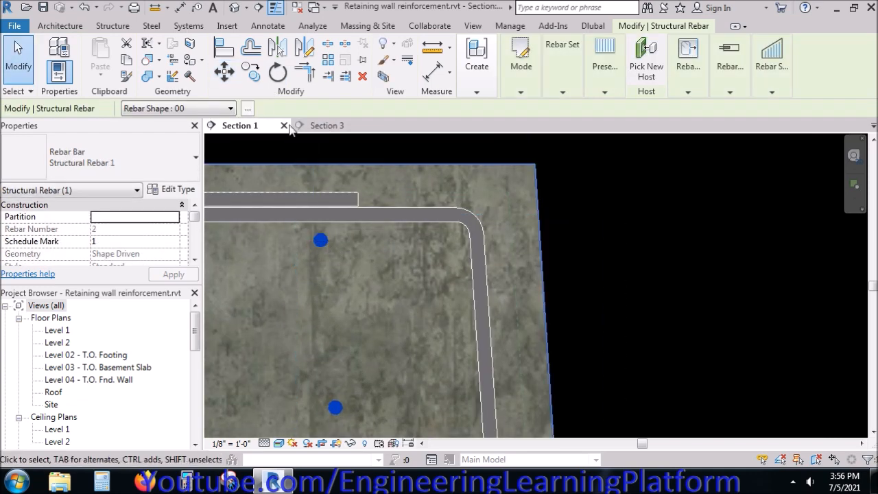
# Move the tilted longitudinal bar set horizontally across to the outer side of the sloped-face stem bar
pyautogui.click(225, 70)
pyautogui.click(321, 241)
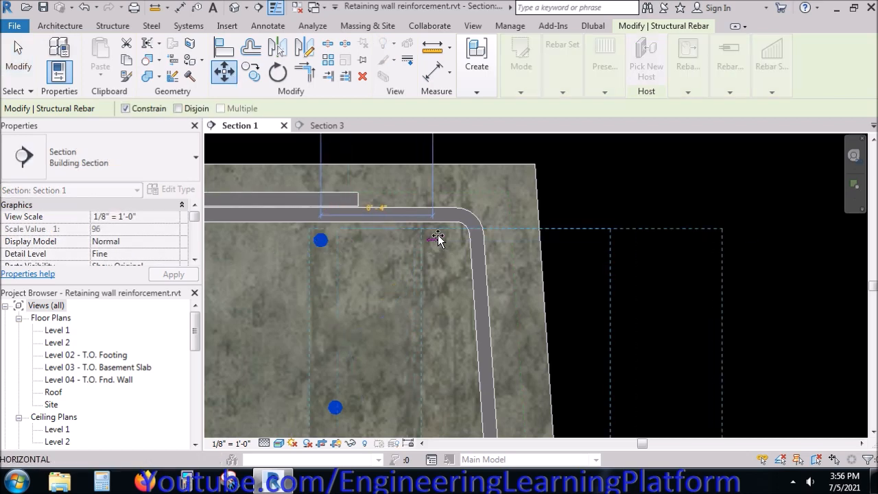
pyautogui.click(471, 184)
pyautogui.scroll(5, 470, 183)
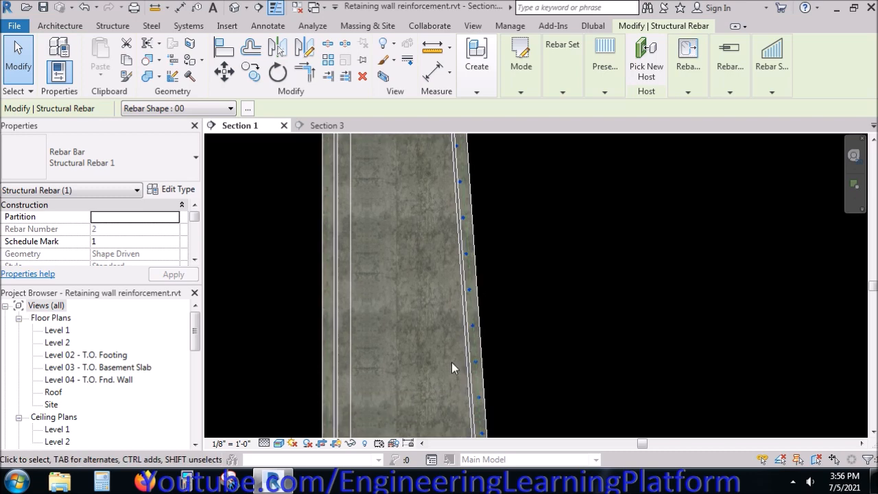
pyautogui.scroll(-2, 452, 368)
pyautogui.scroll(-3, 479, 271)
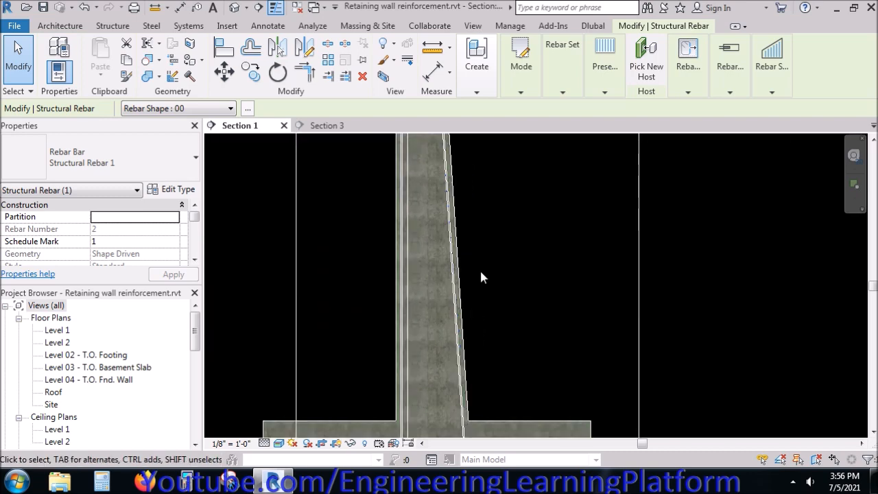
# Rotate the longitudinal bar set by about 1° about its centre to refine its alignment with the sloped-face stem bar
pyautogui.click(278, 71)
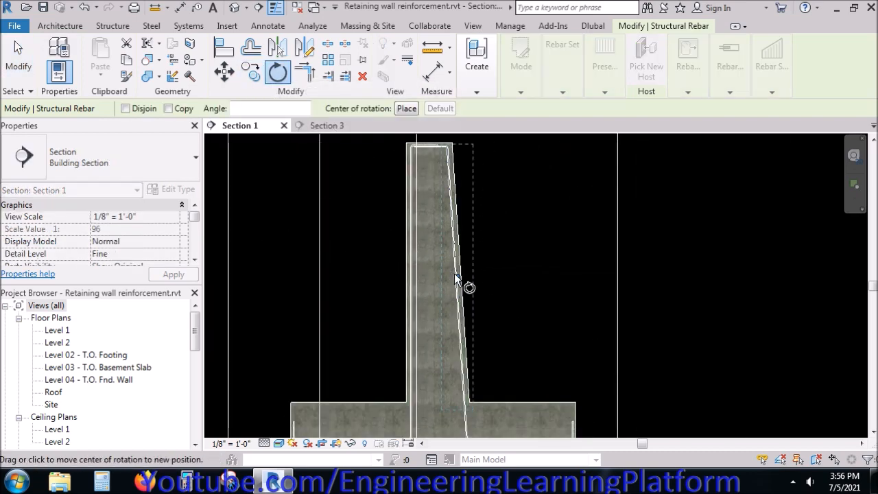
pyautogui.scroll(2, 454, 273)
pyautogui.scroll(4, 457, 281)
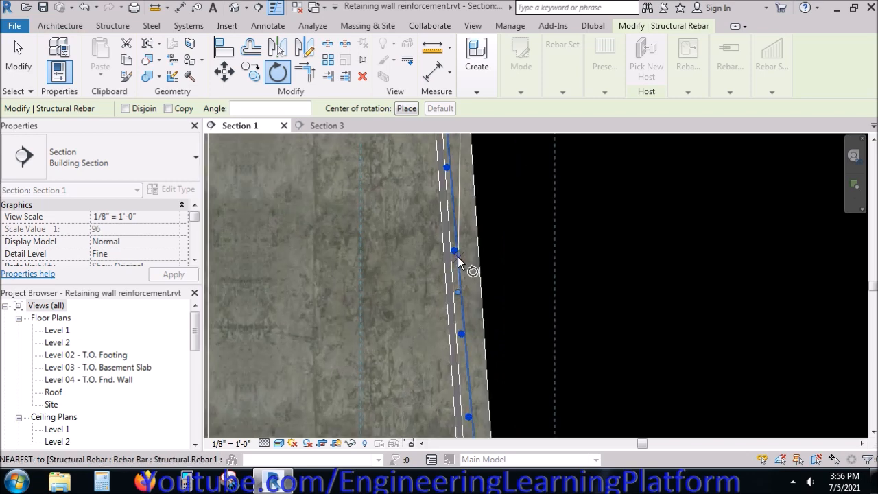
pyautogui.click(450, 245)
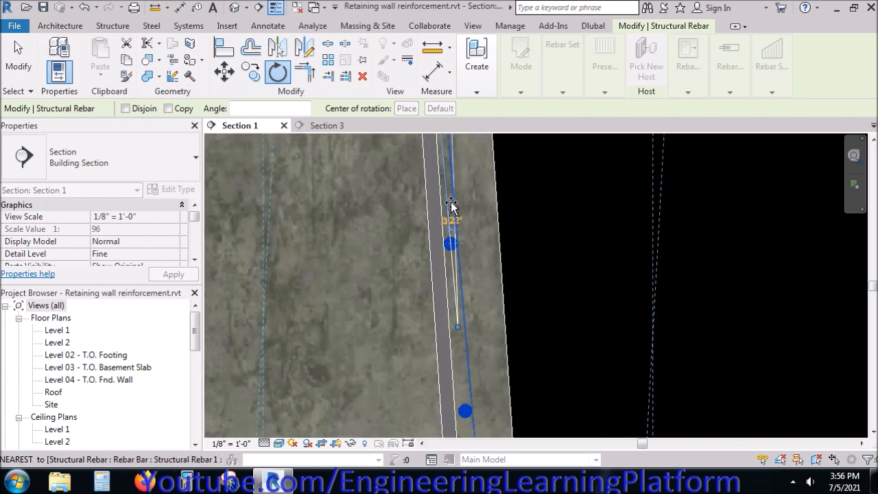
pyautogui.scroll(2, 451, 202)
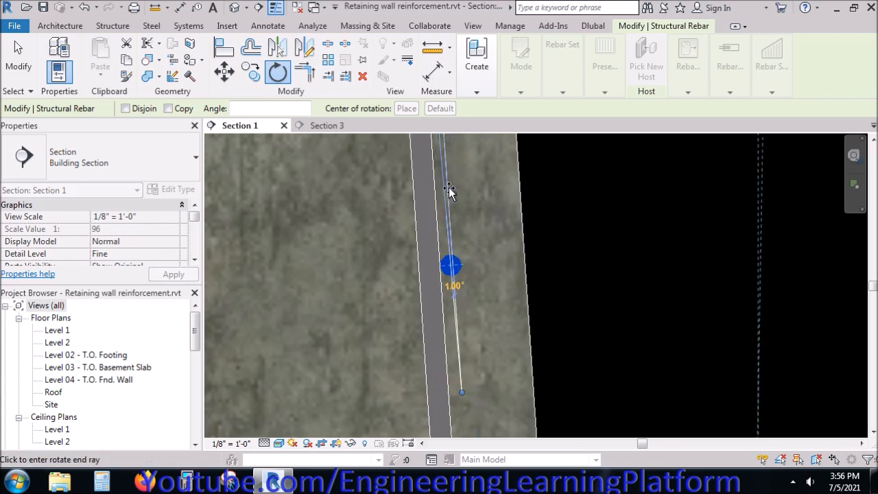
pyautogui.click(449, 188)
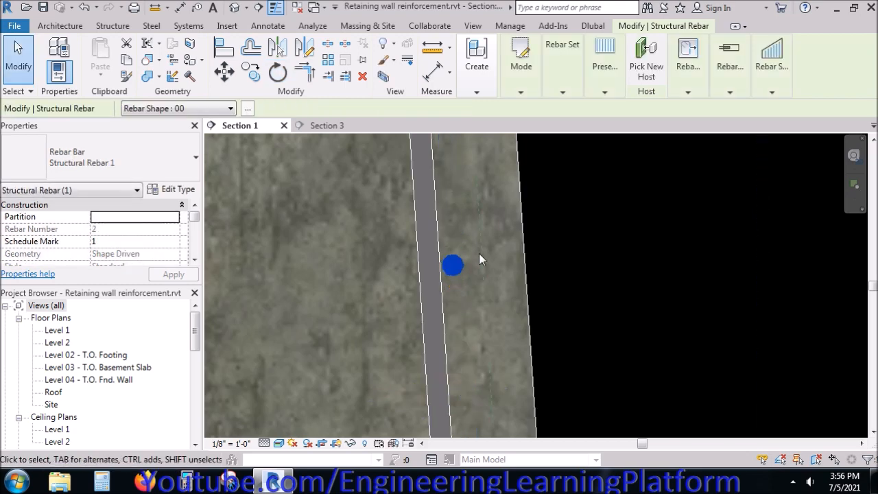
# Examine the longitudinal bars' alignment with the sloped-face stem bar from the top of the wall down to the footing
pyautogui.click(479, 254)
pyautogui.scroll(-4, 456, 328)
pyautogui.scroll(-2, 450, 318)
pyautogui.moveTo(468, 241); pyautogui.dragTo(466, 466, button='middle')
pyautogui.moveTo(463, 217); pyautogui.dragTo(435, 362, button='middle')
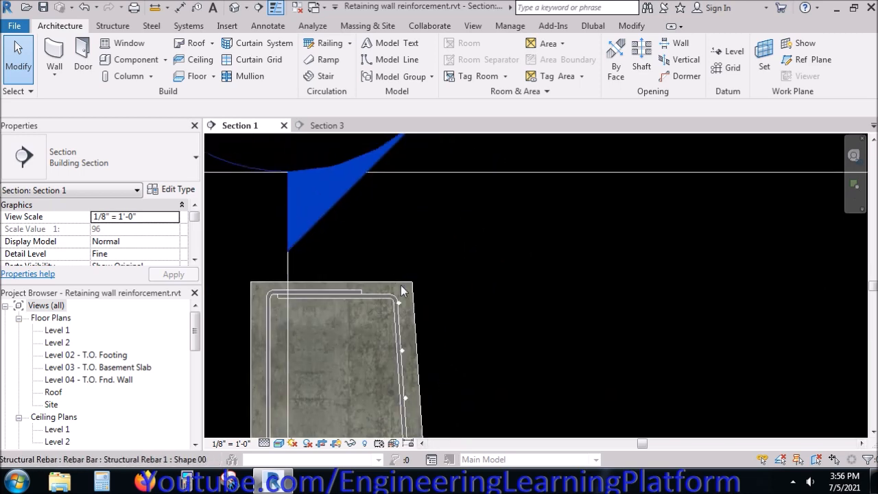
pyautogui.scroll(-3, 400, 275)
pyautogui.moveTo(398, 398); pyautogui.dragTo(405, 236, button='middle')
pyautogui.scroll(2, 430, 388)
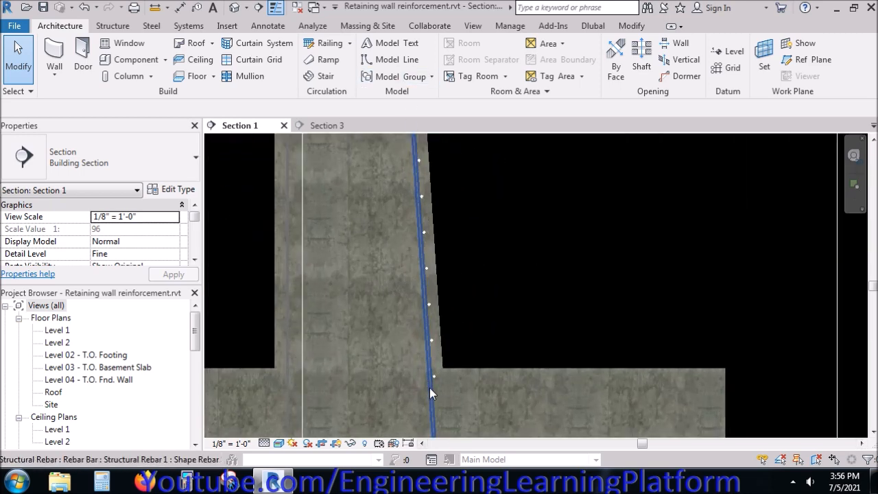
pyautogui.scroll(3, 430, 388)
# Move the longitudinal bar set horizontally inward from its lowest bar to the inner side of the sloped-face stem bar
pyautogui.click(436, 364)
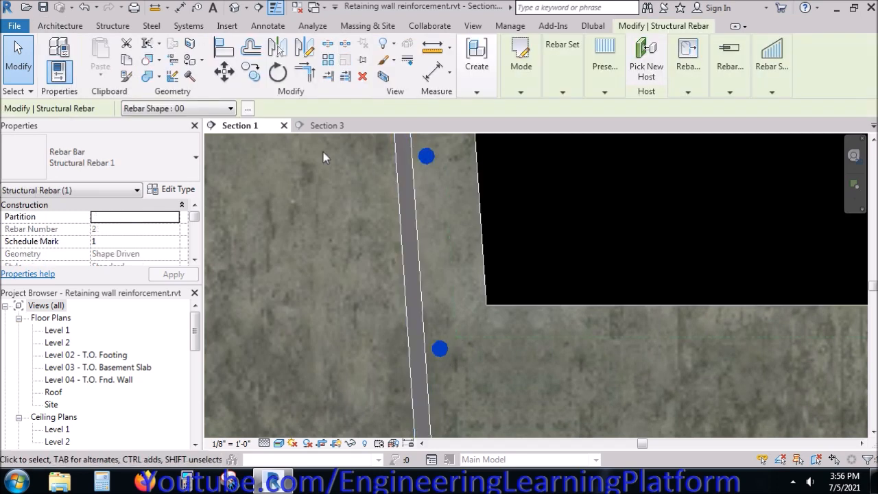
pyautogui.press('m')
pyautogui.press('v')
pyautogui.scroll(2, 444, 353)
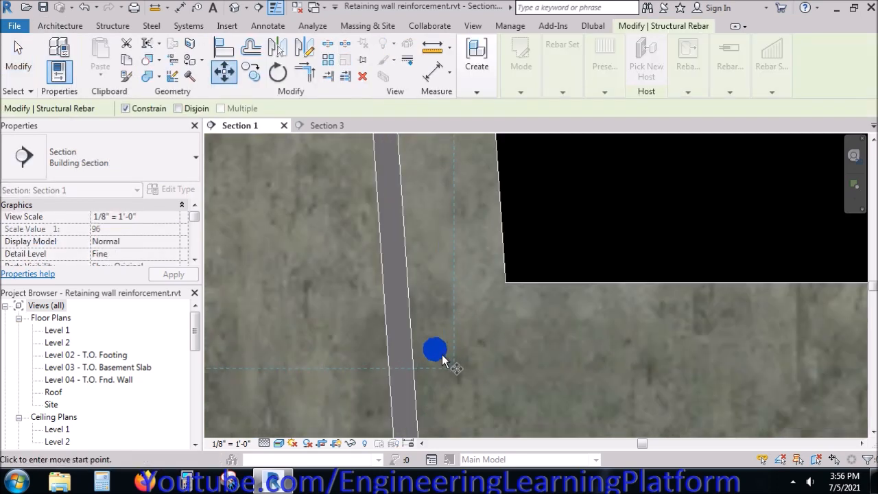
pyautogui.click(444, 359)
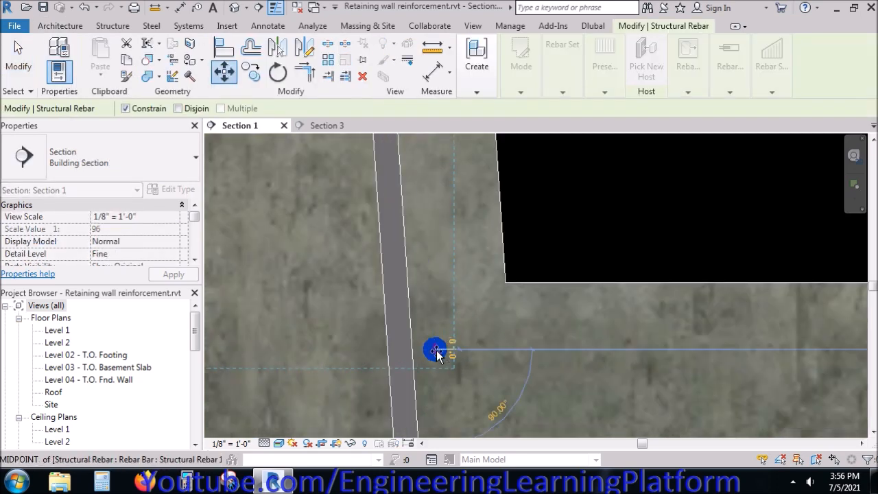
pyautogui.click(379, 350)
pyautogui.scroll(-4, 419, 378)
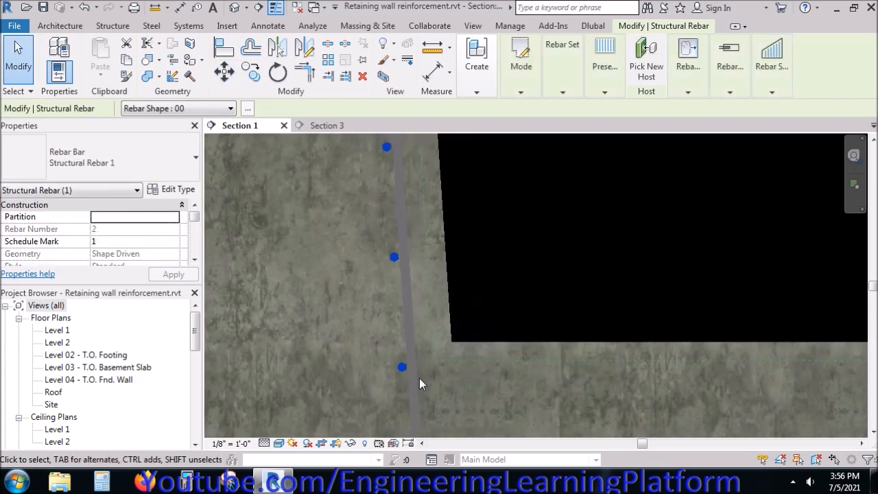
# Rotate the longitudinal bar set very slightly so its uppermost bar comes closer to the sloped-face stem bar
pyautogui.moveTo(428, 185); pyautogui.dragTo(401, 405, button='middle')
pyautogui.moveTo(379, 162); pyautogui.dragTo(408, 385, button='middle')
pyautogui.scroll(4, 364, 202)
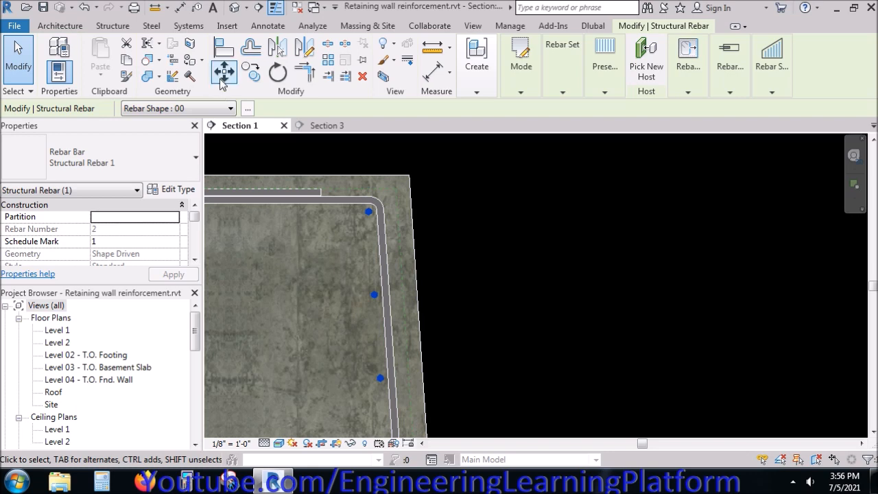
pyautogui.click(278, 71)
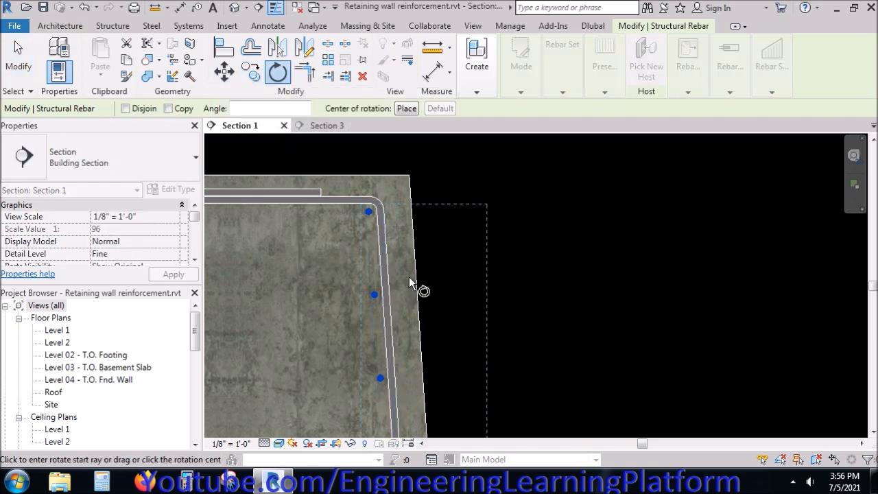
pyautogui.scroll(-2, 405, 285)
pyautogui.moveTo(459, 365); pyautogui.dragTo(416, 424, button='middle')
pyautogui.scroll(5, 381, 251)
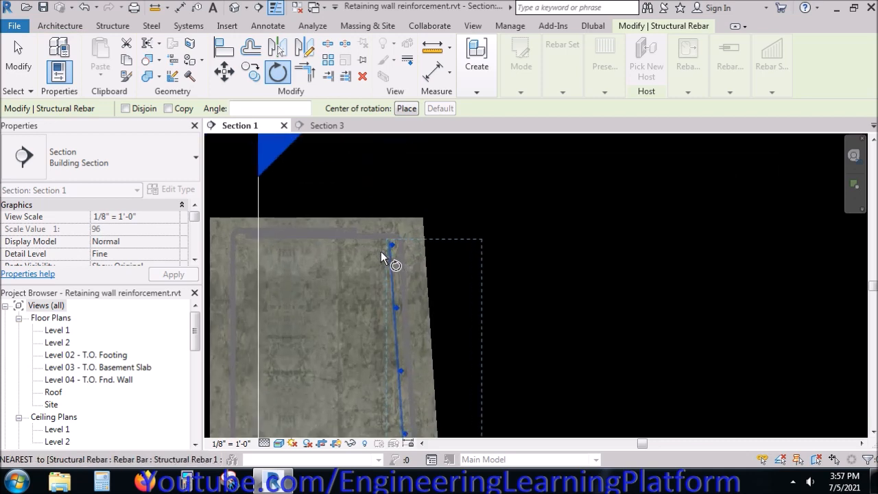
pyautogui.scroll(1, 387, 251)
pyautogui.click(408, 229)
pyautogui.scroll(3, 407, 228)
pyautogui.click(408, 200)
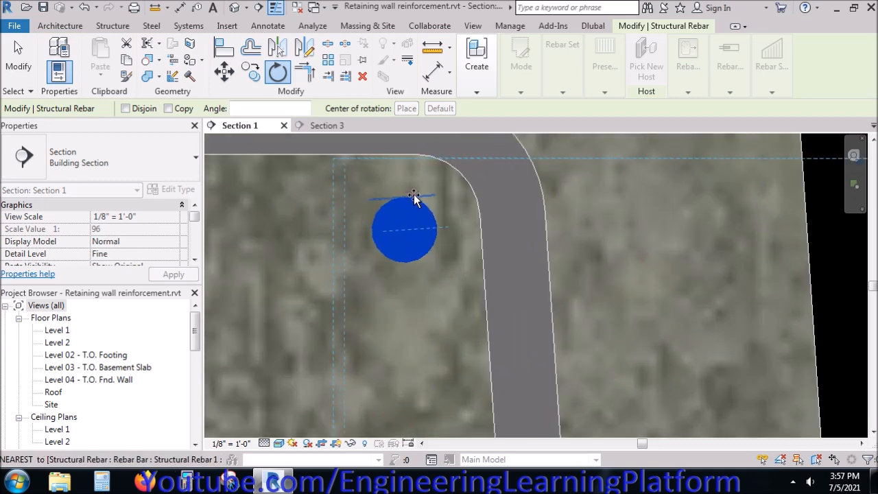
pyautogui.click(425, 198)
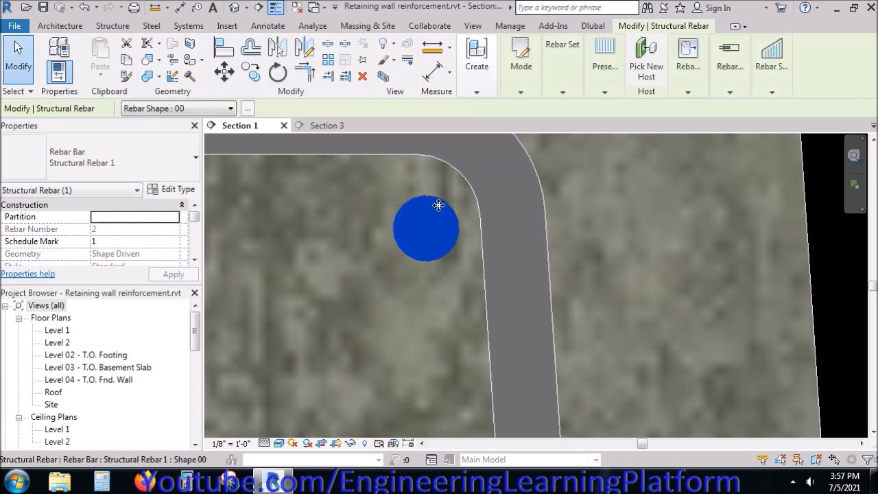
# Shift the longitudinal bar set horizontally toward the sloped-face stem bar in two small moves, about 15/256" and 19/256"
pyautogui.scroll(-1, 472, 205)
pyautogui.click(224, 71)
pyautogui.scroll(2, 436, 221)
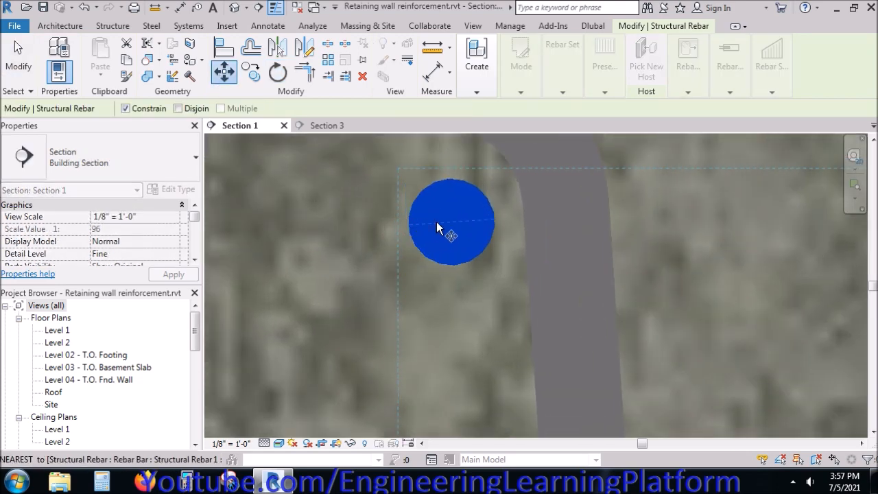
pyautogui.click(449, 220)
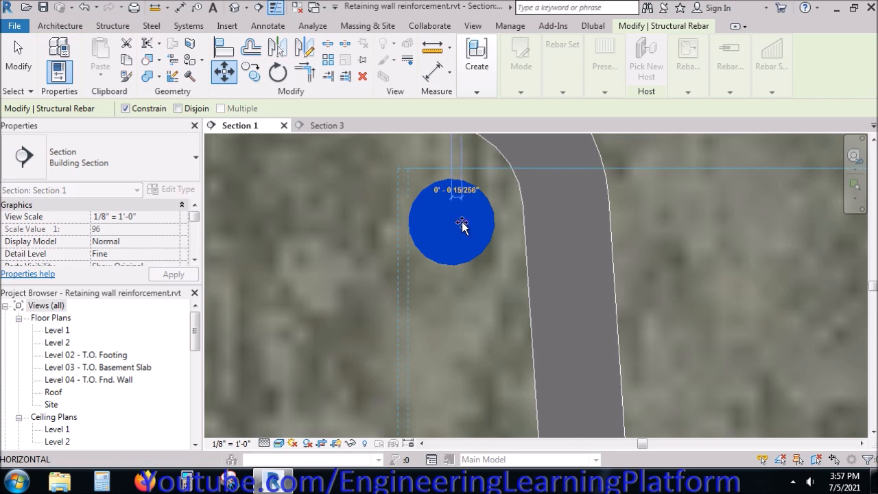
pyautogui.click(461, 222)
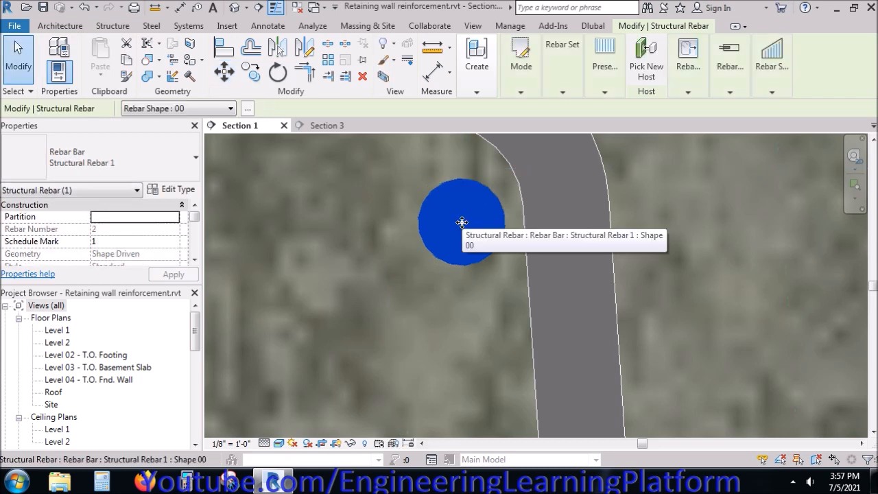
pyautogui.press('m')
pyautogui.press('v')
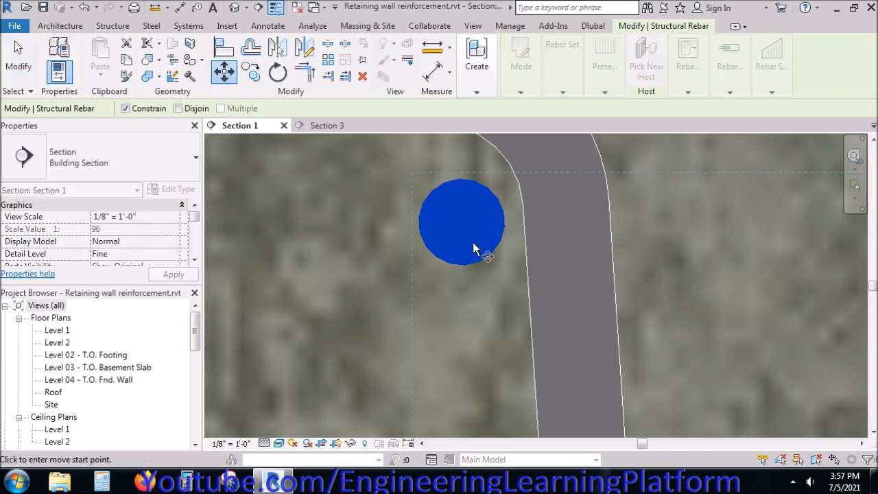
pyautogui.click(461, 223)
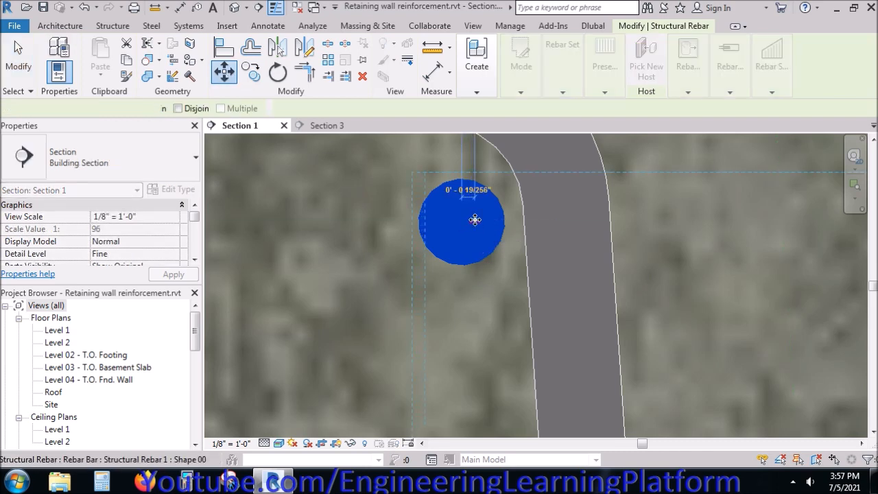
pyautogui.click(474, 220)
pyautogui.scroll(-8, 475, 220)
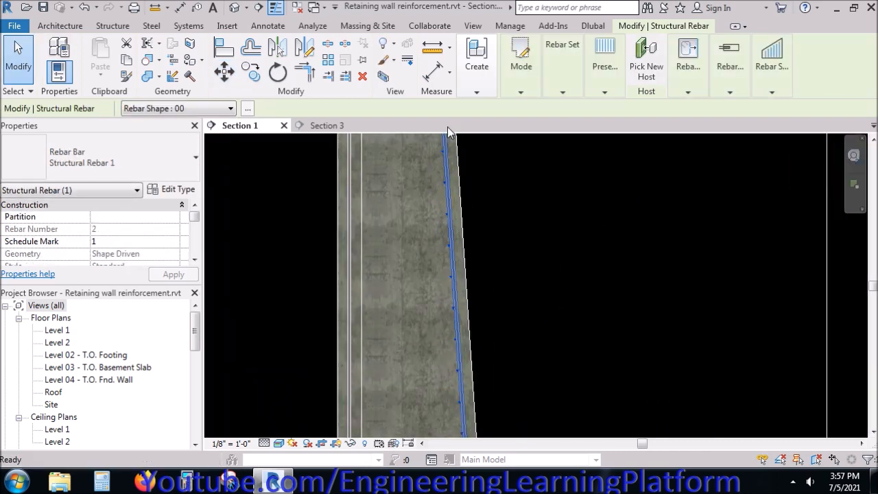
pyautogui.press('Escape')
# Set the longitudinal bar set along the stem's sloped face to show unobscured and as solid in all 3D views, and save the project
pyautogui.scroll(6, 480, 350)
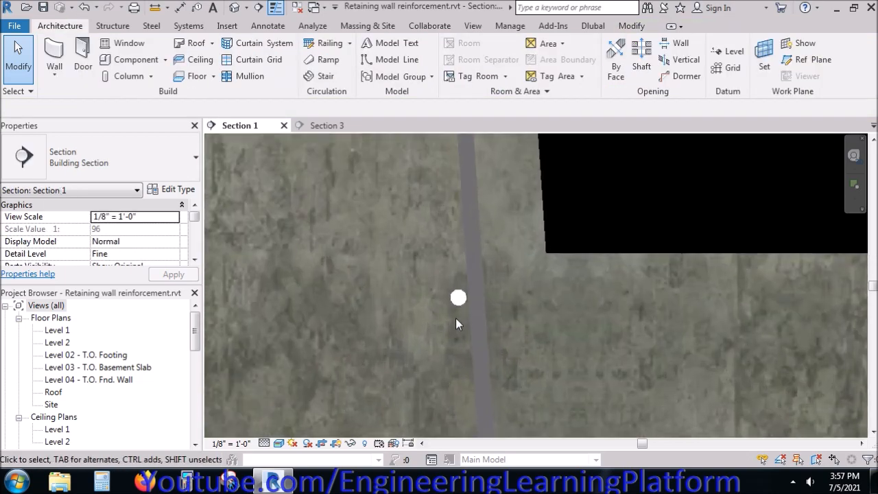
pyautogui.scroll(-5, 478, 355)
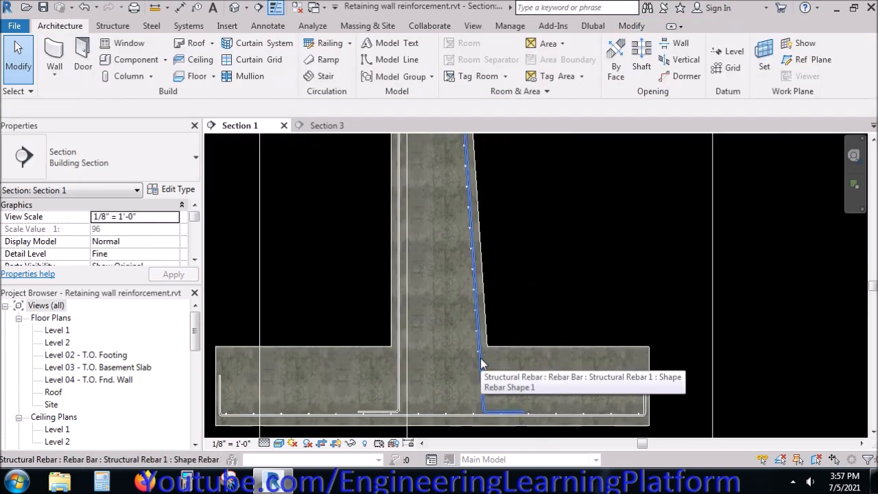
pyautogui.scroll(-2, 427, 269)
pyautogui.moveTo(433, 203); pyautogui.dragTo(432, 372, button='middle')
pyautogui.scroll(4, 414, 299)
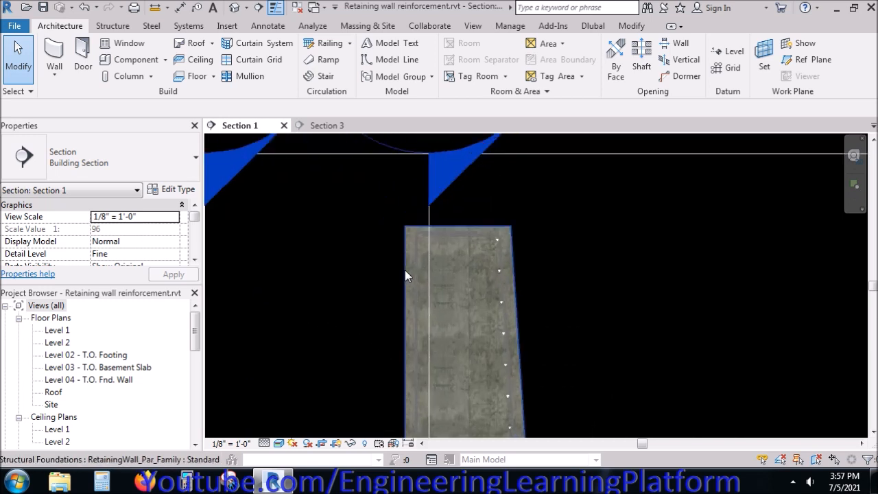
pyautogui.click(501, 250)
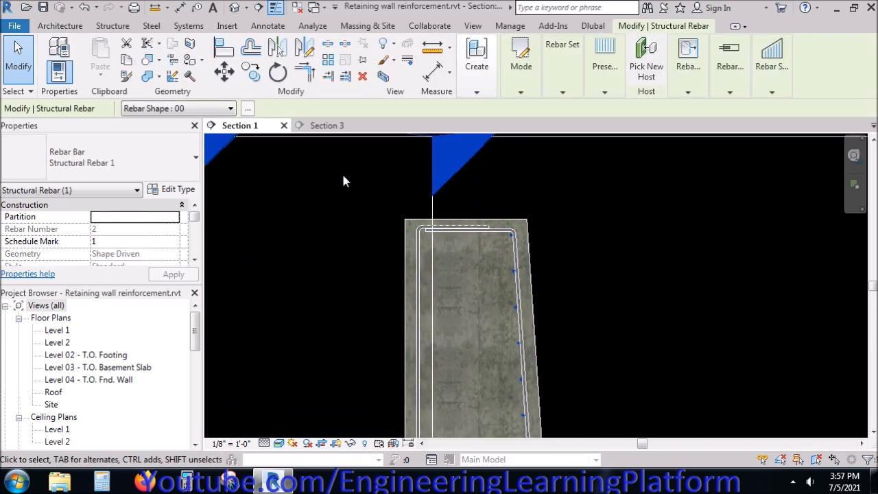
pyautogui.moveTo(197, 212); pyautogui.dragTo(195, 229)
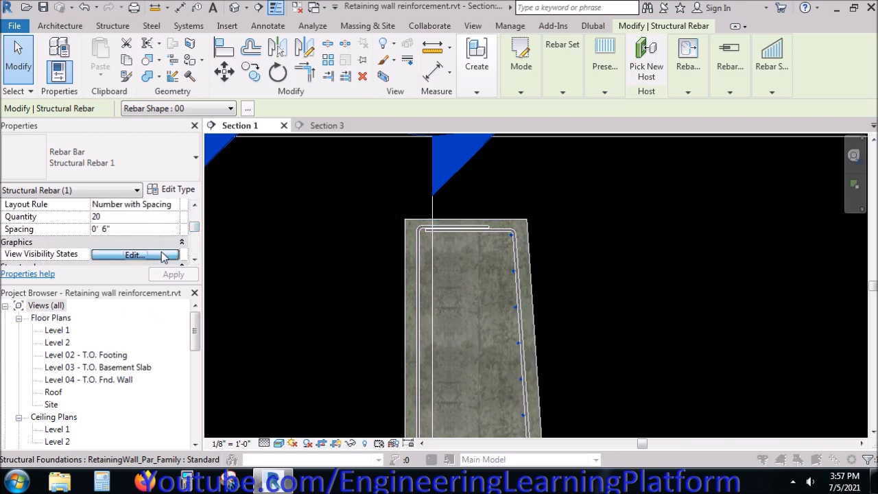
pyautogui.click(164, 255)
pyautogui.moveTo(293, 176); pyautogui.dragTo(289, 287)
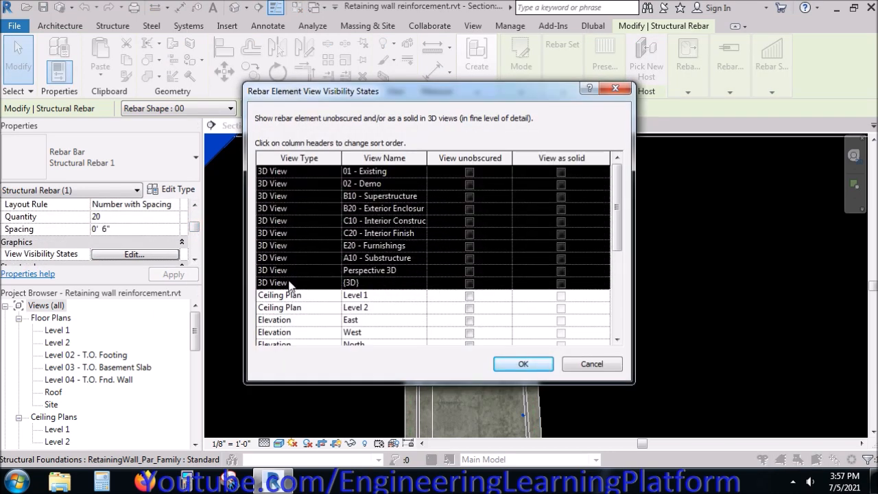
pyautogui.click(561, 283)
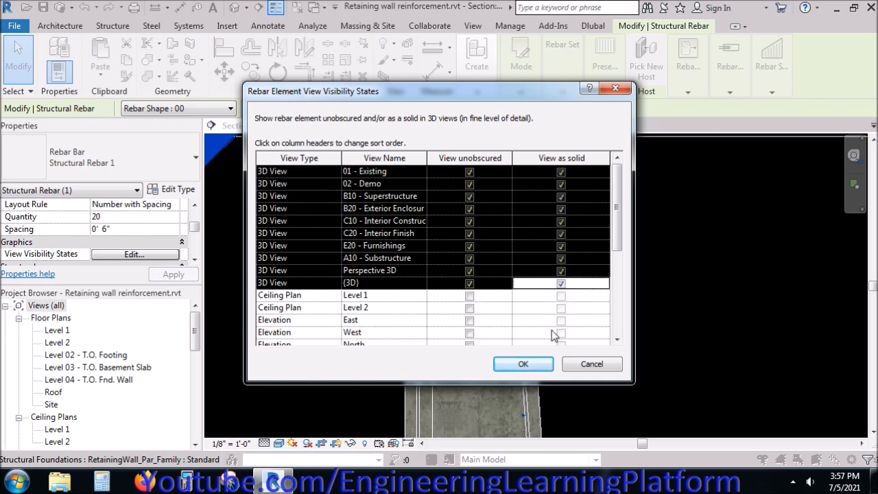
pyautogui.click(523, 364)
pyautogui.click(44, 8)
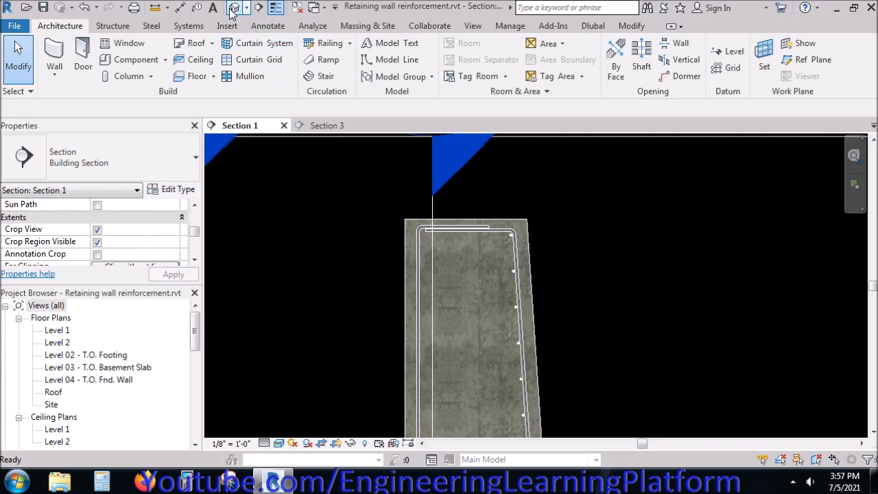
# Hide the retaining wall's concrete in the {3D} view and inspect the exposed reinforcement cage up to the stem's top
pyautogui.click(233, 8)
pyautogui.press('super')
pyautogui.press('Escape')
pyautogui.keyDown('shift'); pyautogui.moveTo(467, 282); pyautogui.dragTo(485, 308, button='middle'); pyautogui.keyUp('shift')
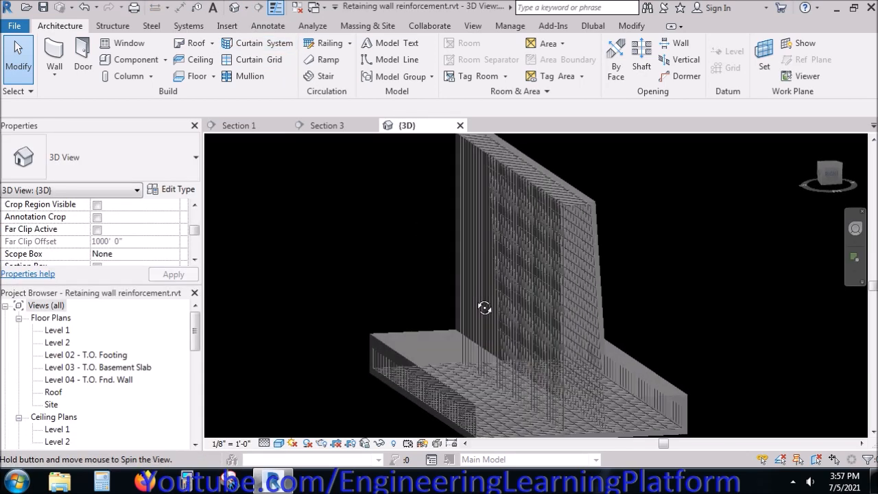
pyautogui.scroll(3, 602, 395)
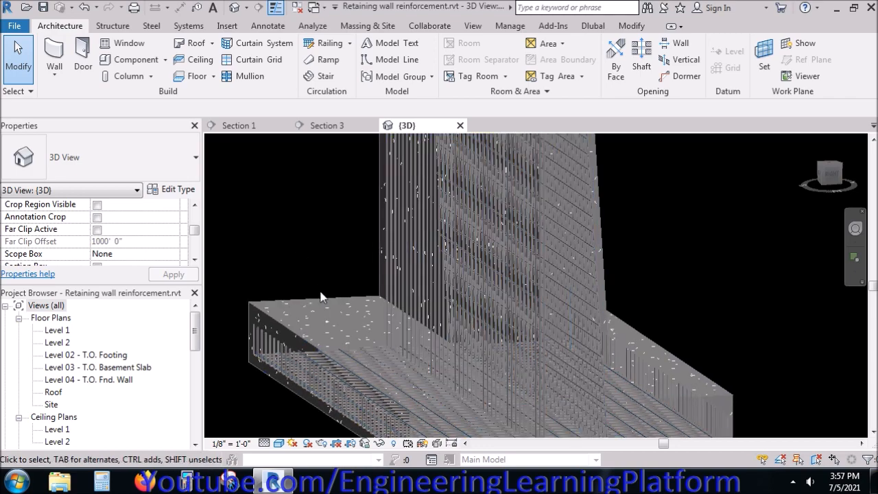
pyautogui.click(323, 300)
pyautogui.rightClick(296, 215)
pyautogui.click(511, 189)
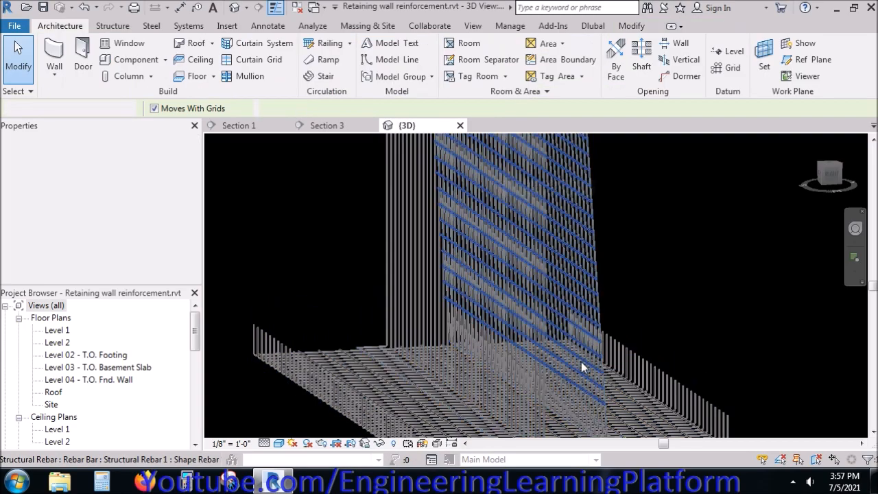
pyautogui.keyDown('shift'); pyautogui.moveTo(681, 261); pyautogui.dragTo(662, 292, button='middle'); pyautogui.keyUp('shift')
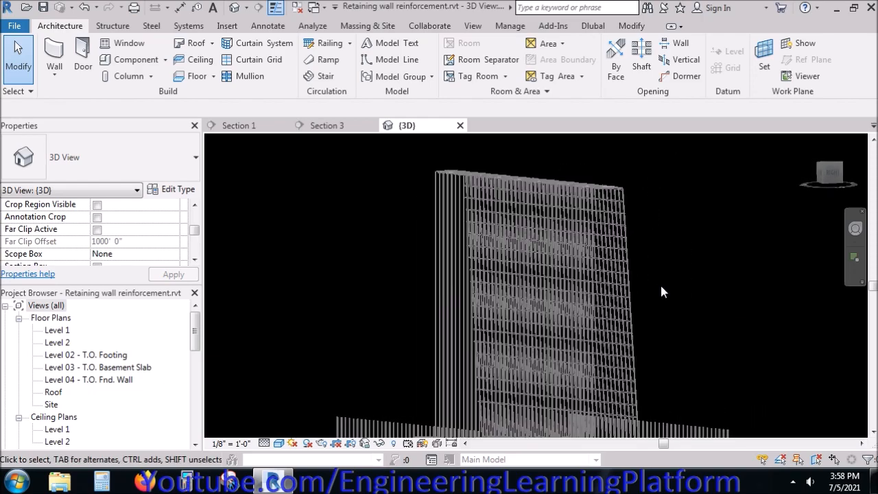
# Compare the stem reinforcement in the Section 3 and Section 1 views
pyautogui.click(351, 128)
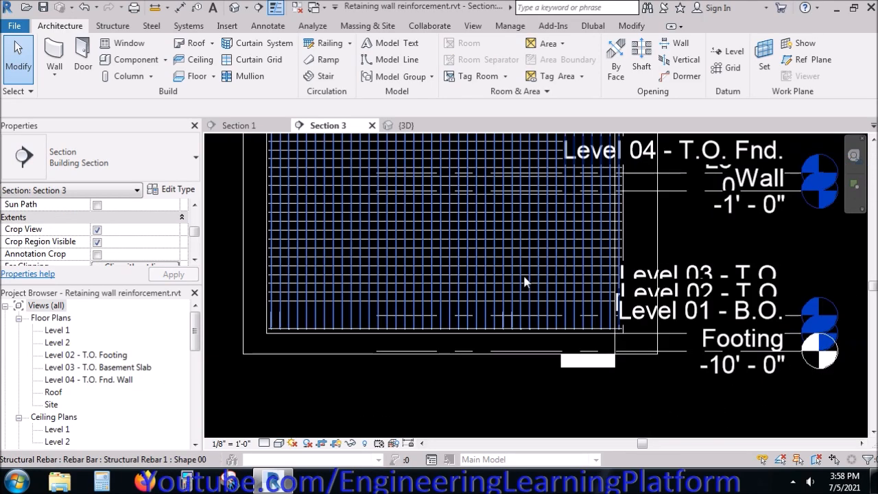
pyautogui.click(239, 126)
pyautogui.scroll(-3, 459, 221)
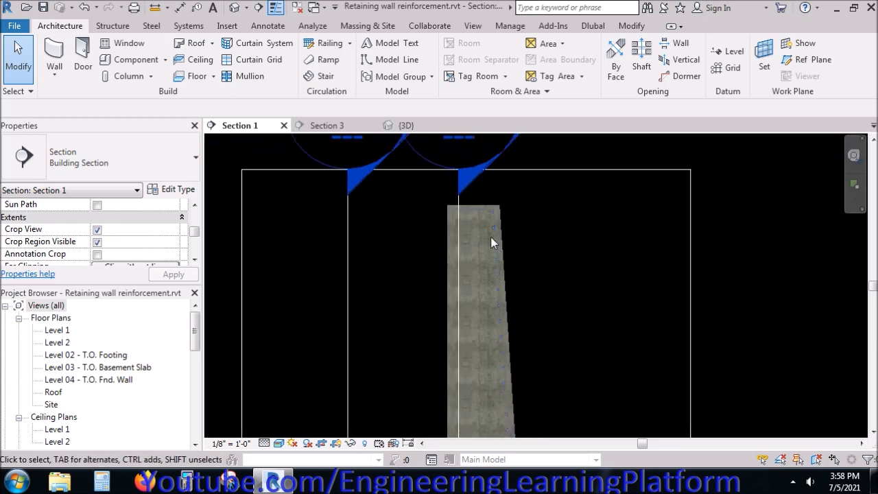
pyautogui.click(320, 125)
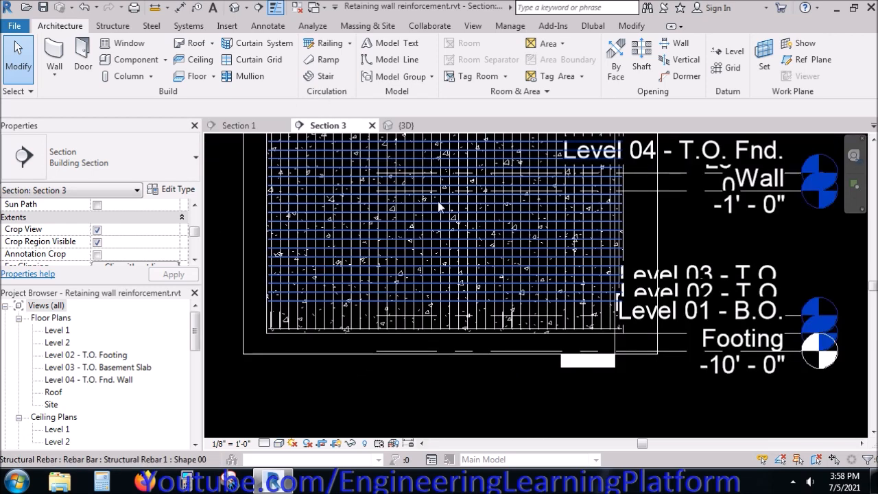
pyautogui.scroll(1, 466, 222)
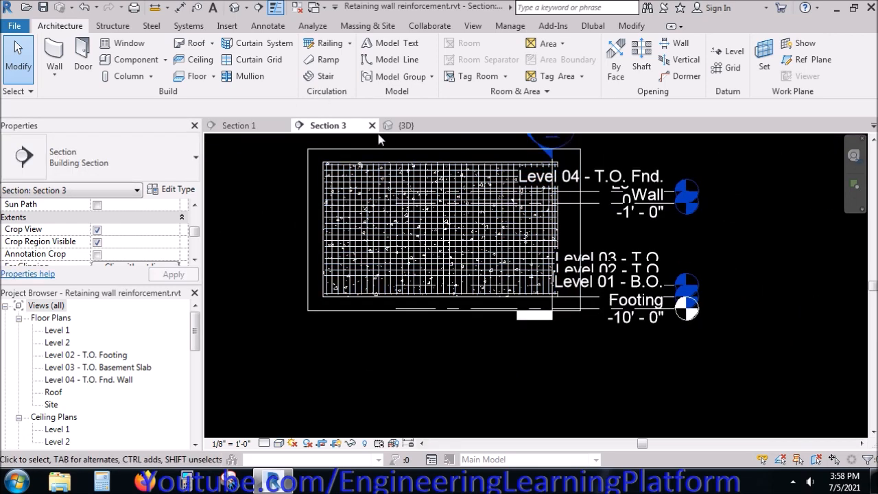
pyautogui.click(231, 125)
pyautogui.scroll(-3, 472, 256)
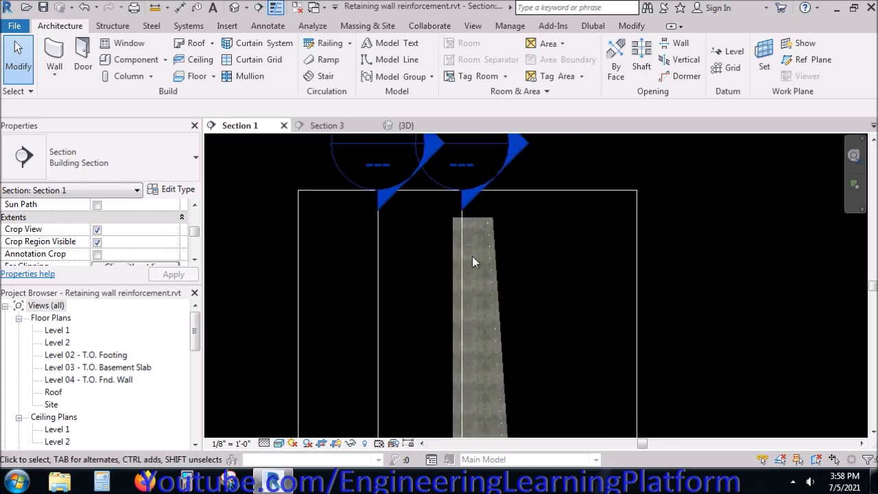
# Draw a building section lengthwise through the bar row near the stem's vertical face in the Level 04 - T.O. Fnd. Wall plan
pyautogui.doubleClick(83, 380)
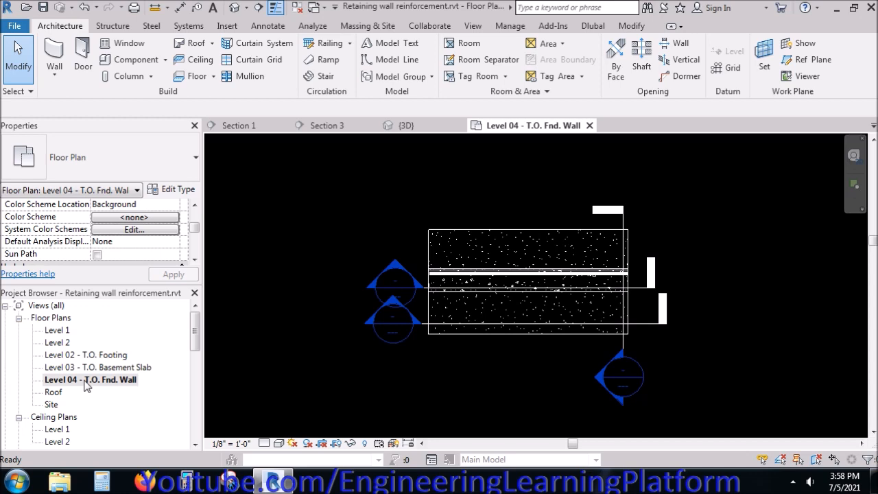
pyautogui.scroll(5, 555, 295)
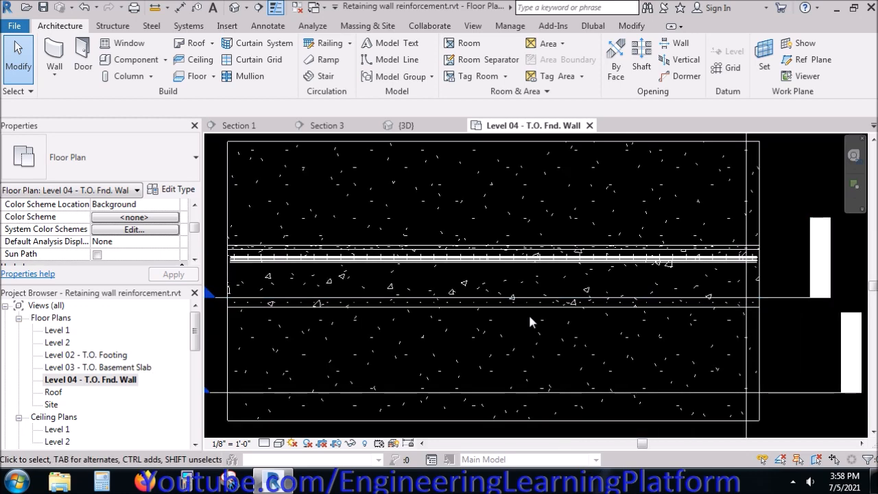
pyautogui.scroll(-1, 528, 316)
pyautogui.moveTo(401, 333); pyautogui.dragTo(418, 325, button='middle')
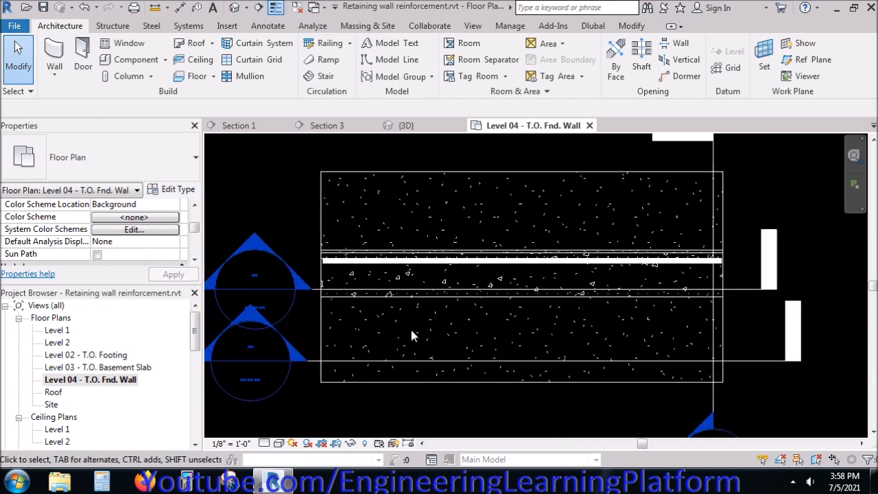
pyautogui.scroll(4, 346, 333)
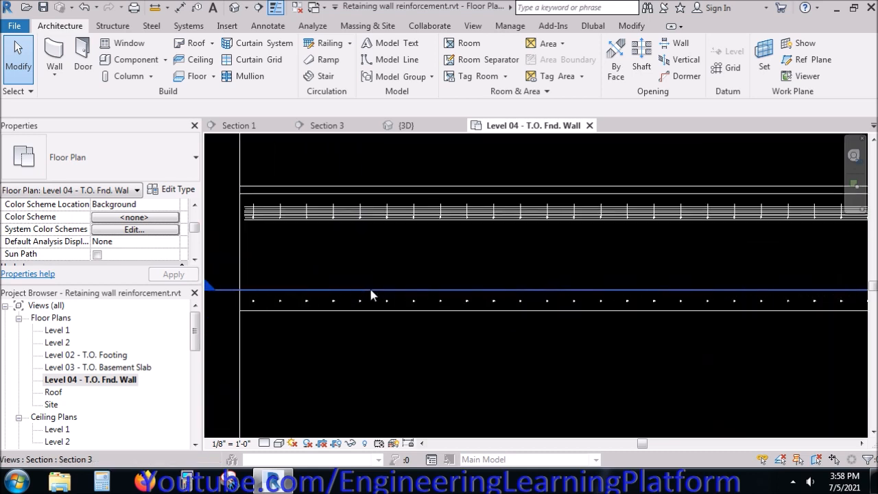
pyautogui.scroll(-1, 372, 295)
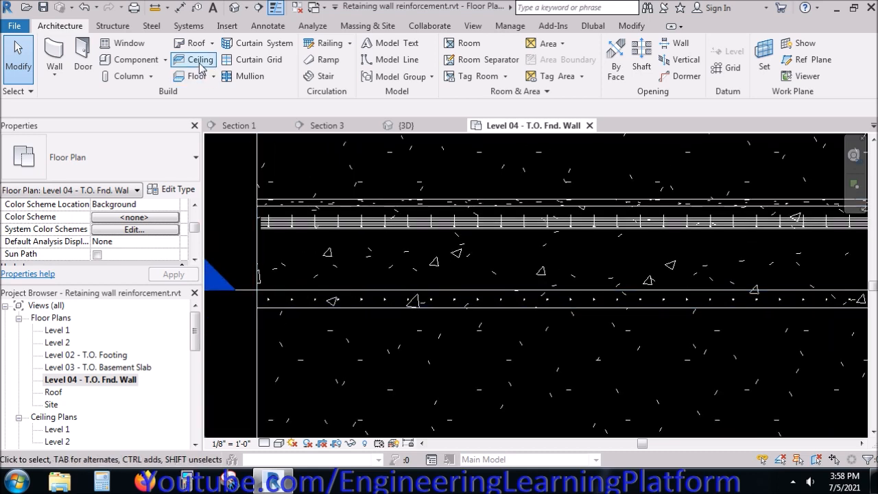
pyautogui.click(258, 7)
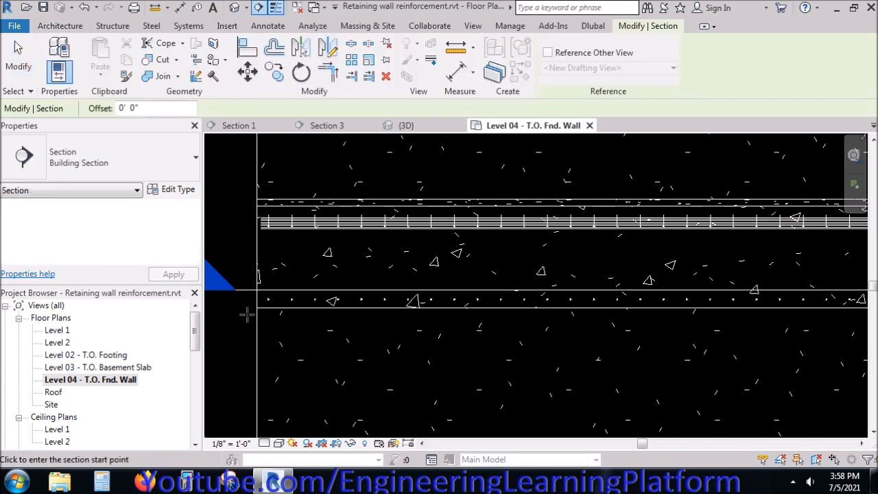
pyautogui.scroll(-2, 244, 300)
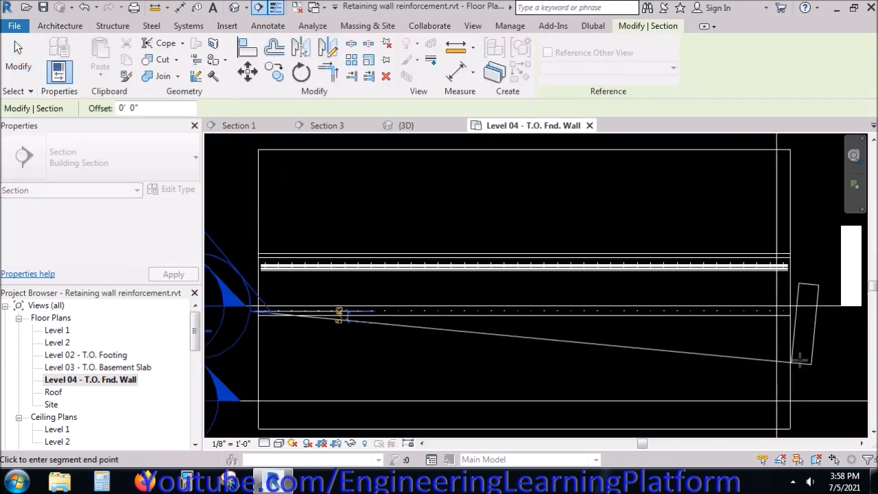
pyautogui.click(706, 307)
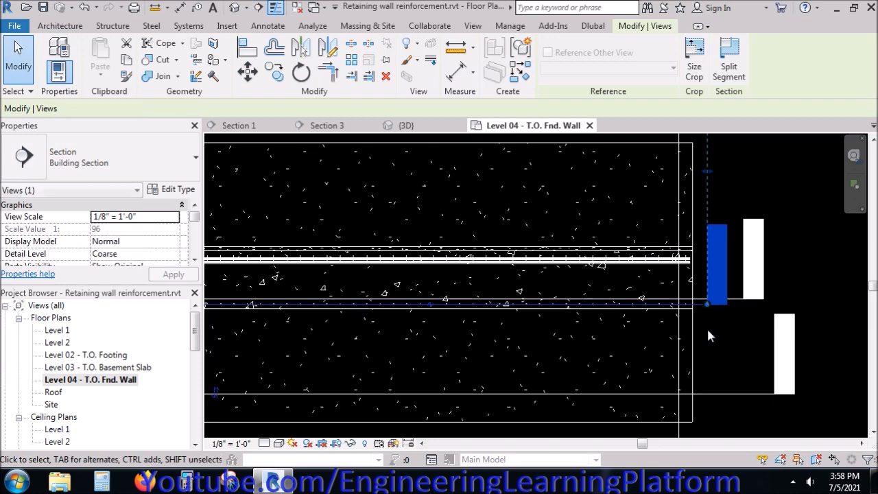
# Shorten the new section's view depth by bringing its far clip boundary close to the section line
pyautogui.scroll(-2, 673, 335)
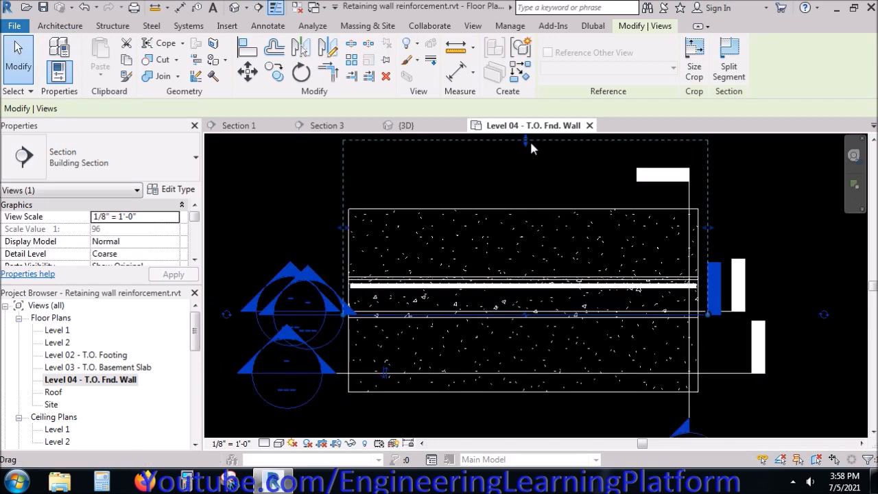
pyautogui.moveTo(526, 141); pyautogui.dragTo(527, 199)
pyautogui.moveTo(512, 298); pyautogui.dragTo(517, 311)
pyautogui.click(715, 354)
# Open the view of the new section and bring the whole wall elevation into sight
pyautogui.scroll(4, 360, 329)
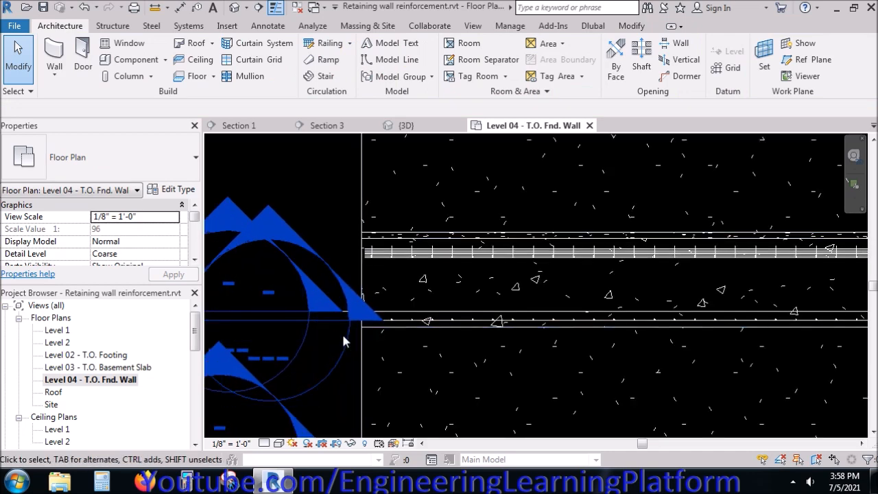
pyautogui.moveTo(345, 341); pyautogui.dragTo(431, 345, button='middle')
pyautogui.doubleClick(372, 304)
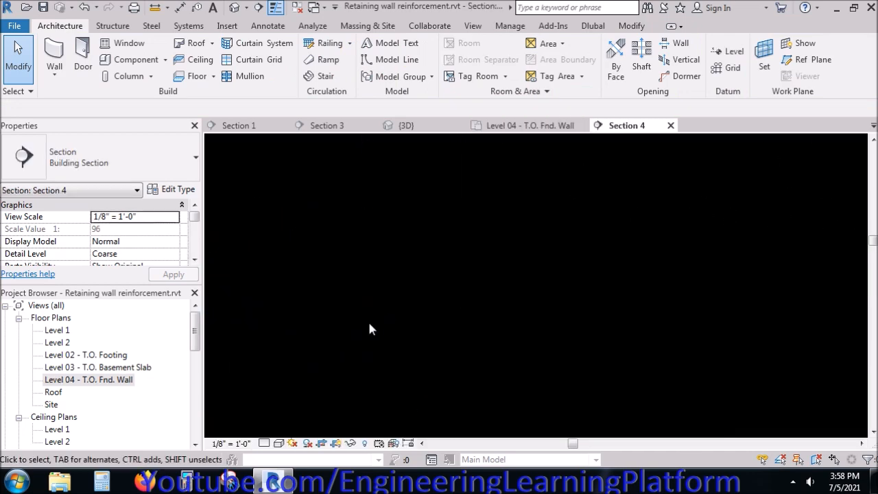
pyautogui.scroll(4, 497, 279)
pyautogui.scroll(-4, 479, 307)
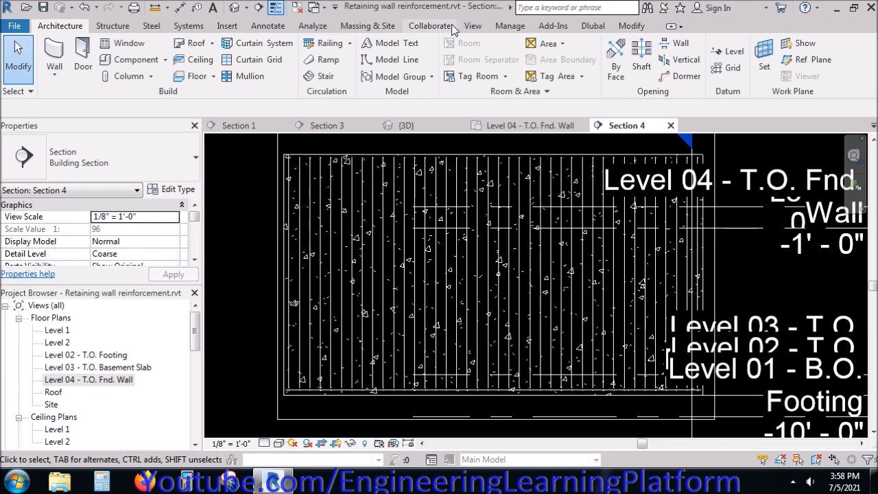
pyautogui.click(130, 27)
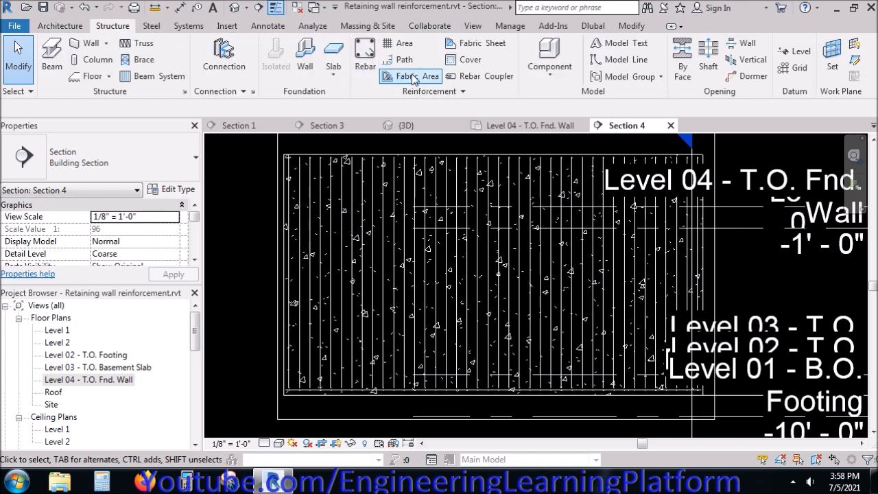
pyautogui.click(368, 70)
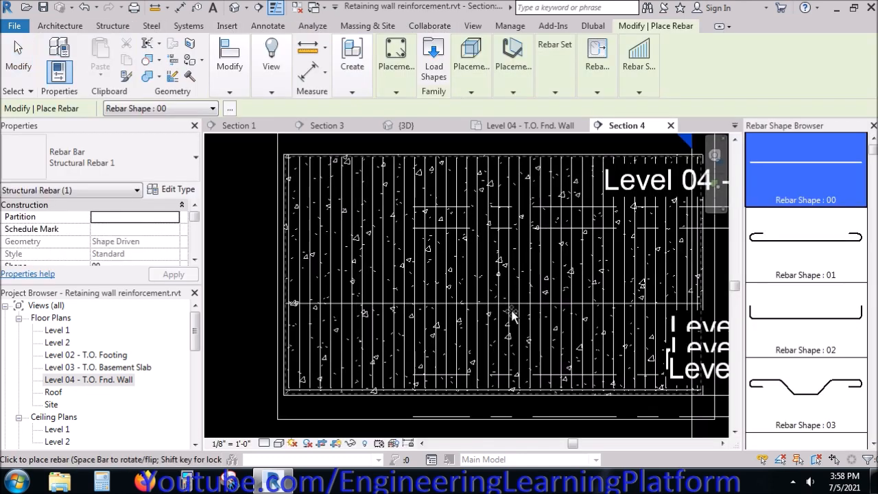
pyautogui.moveTo(525, 351); pyautogui.dragTo(490, 326, button='middle')
pyautogui.press('Escape')
# Hide all the level lines in the Section 4 view
pyautogui.scroll(-1, 417, 346)
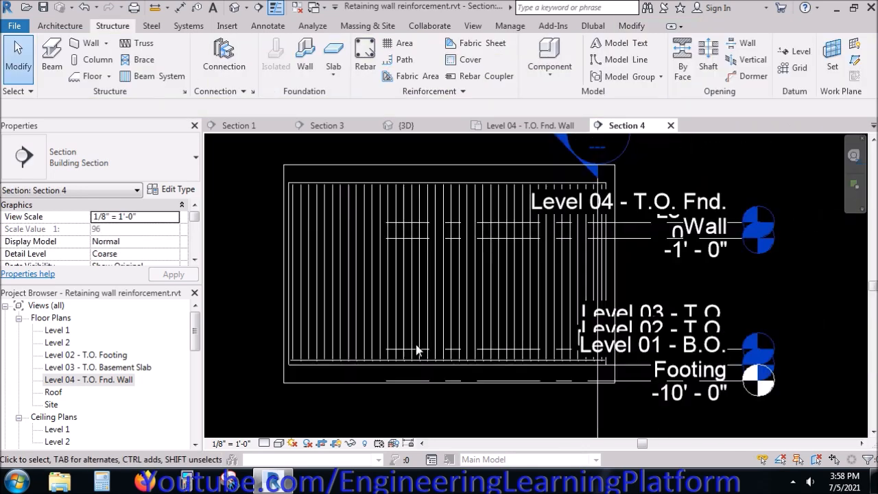
pyautogui.moveTo(804, 411); pyautogui.dragTo(691, 157)
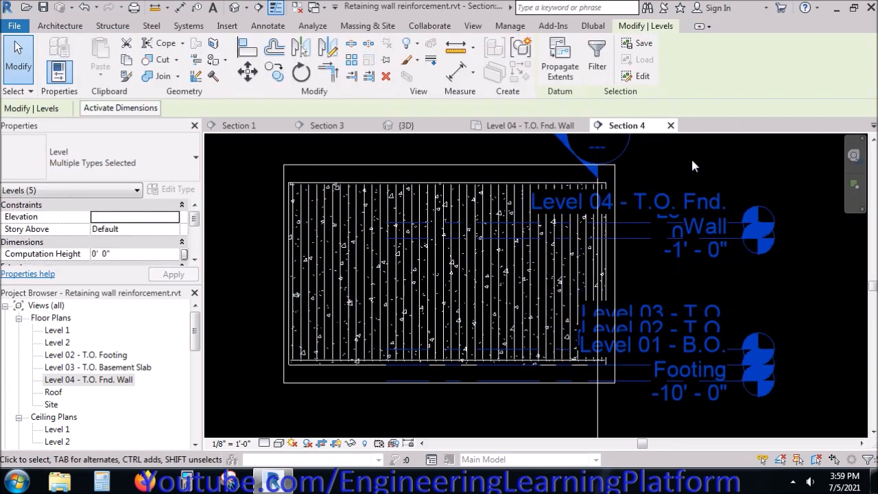
pyautogui.rightClick(691, 156)
pyautogui.moveTo(753, 229)
pyautogui.click(633, 222)
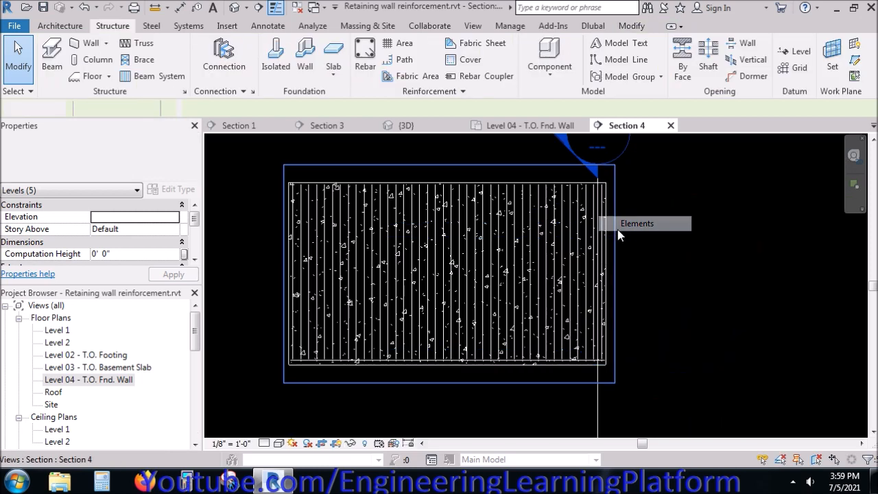
# Place a straight Rebar Shape 00 bar lengthwise near the base of the wall in the Section 4 view
pyautogui.click(365, 55)
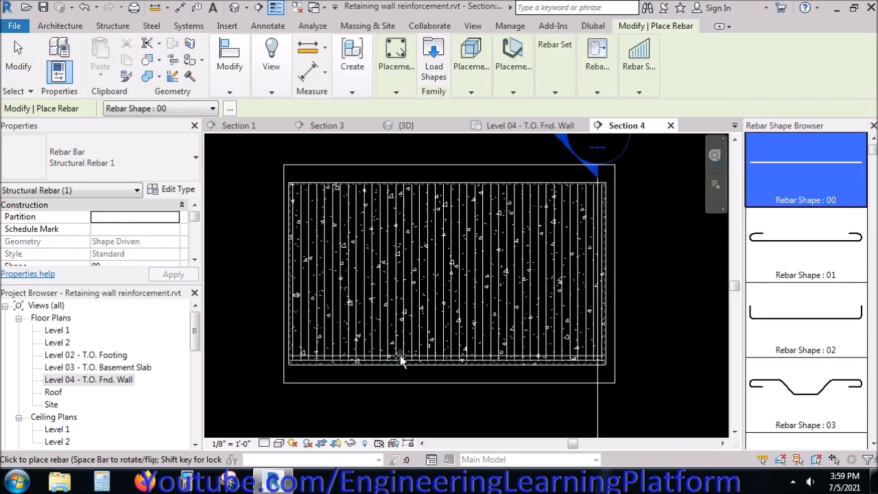
pyautogui.scroll(2, 402, 360)
pyautogui.click(402, 329)
pyautogui.press('Escape')
# In the Section 1 view, move the new longitudinal bar 13/32" away from the stem's vertical face, to the vertical rebar's inner edge
pyautogui.click(382, 129)
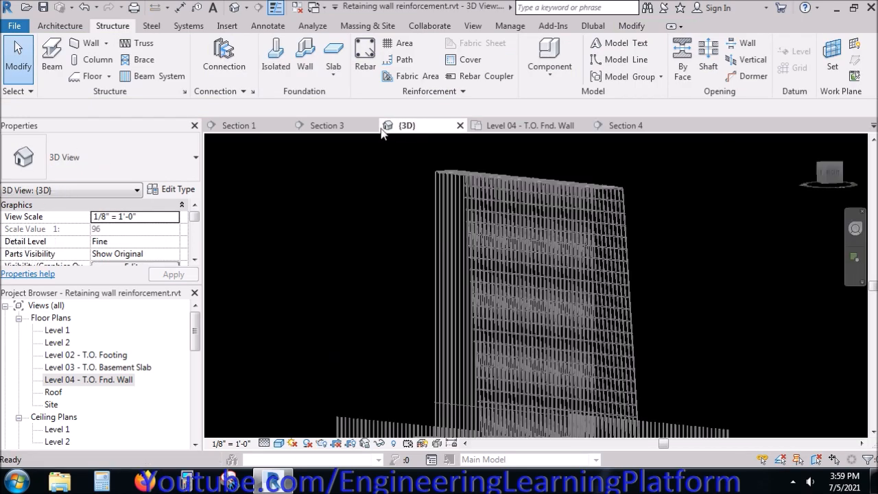
pyautogui.click(335, 127)
pyautogui.click(271, 126)
pyautogui.scroll(6, 455, 382)
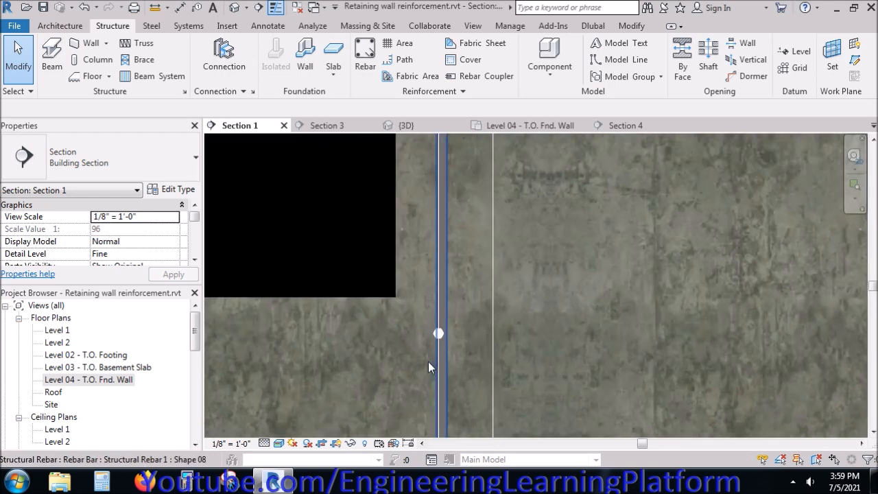
pyautogui.moveTo(365, 248); pyautogui.dragTo(470, 374)
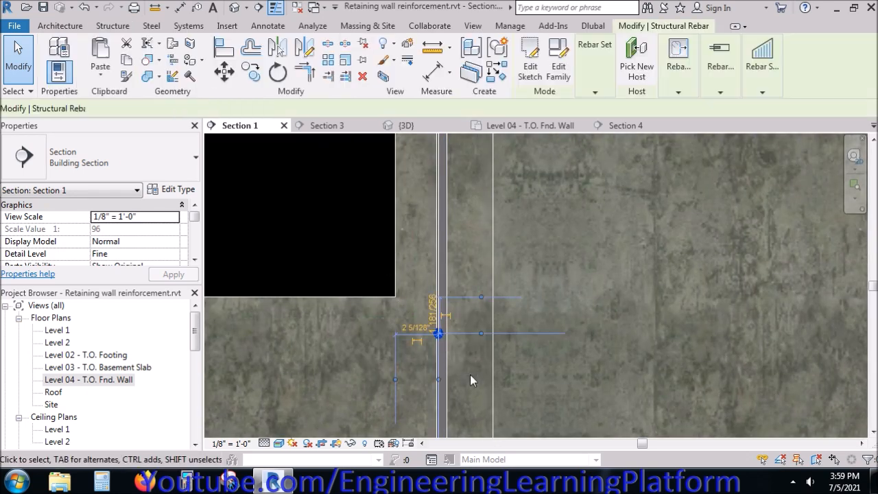
pyautogui.scroll(-4, 467, 374)
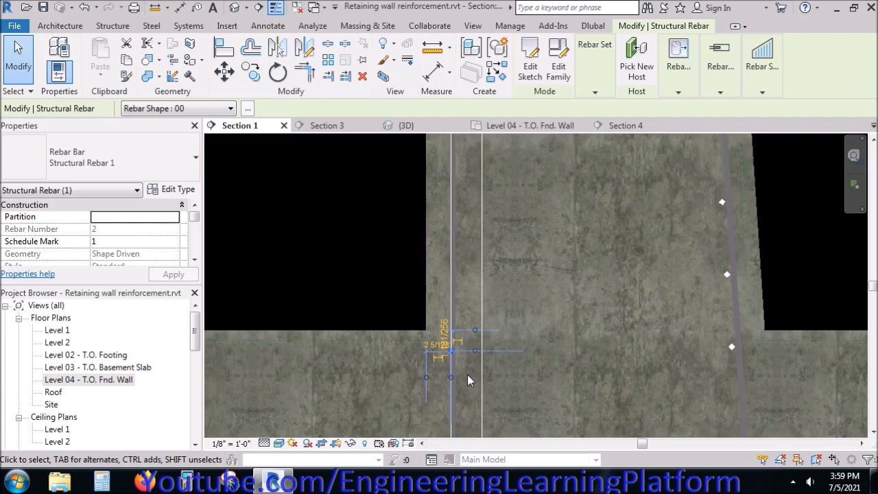
pyautogui.moveTo(371, 220); pyautogui.dragTo(372, 269, button='middle')
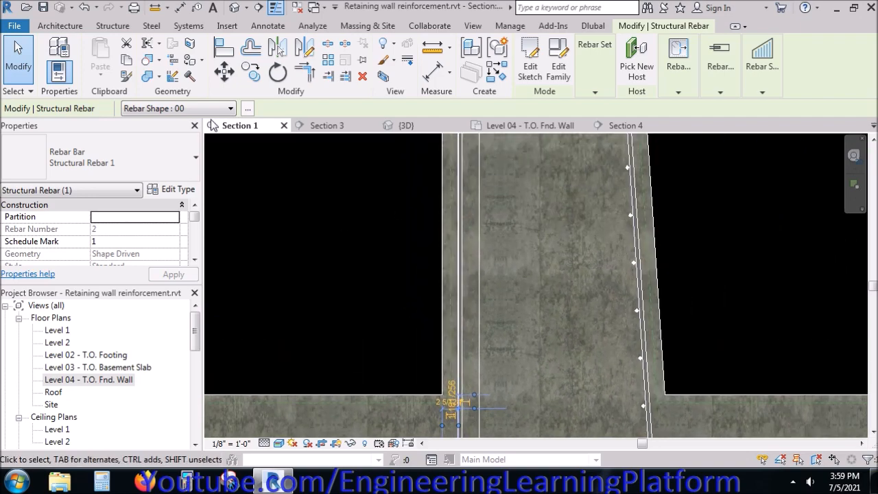
pyautogui.click(217, 74)
pyautogui.scroll(5, 435, 373)
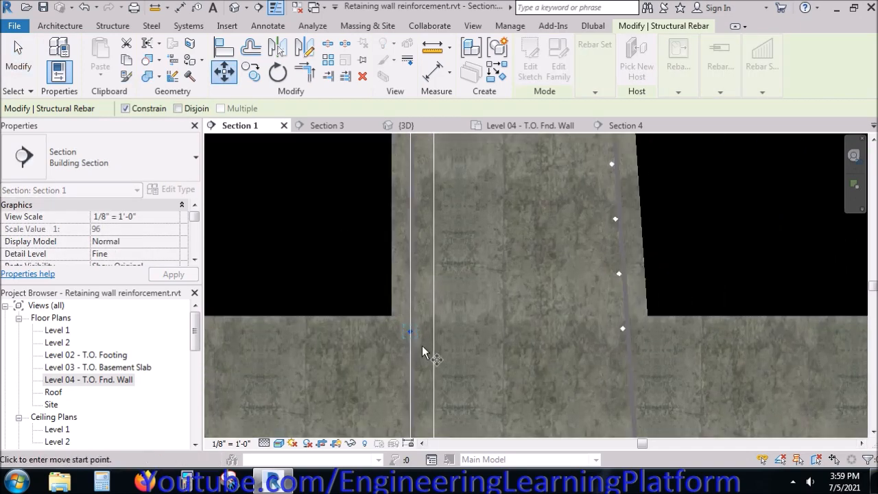
pyautogui.scroll(3, 406, 329)
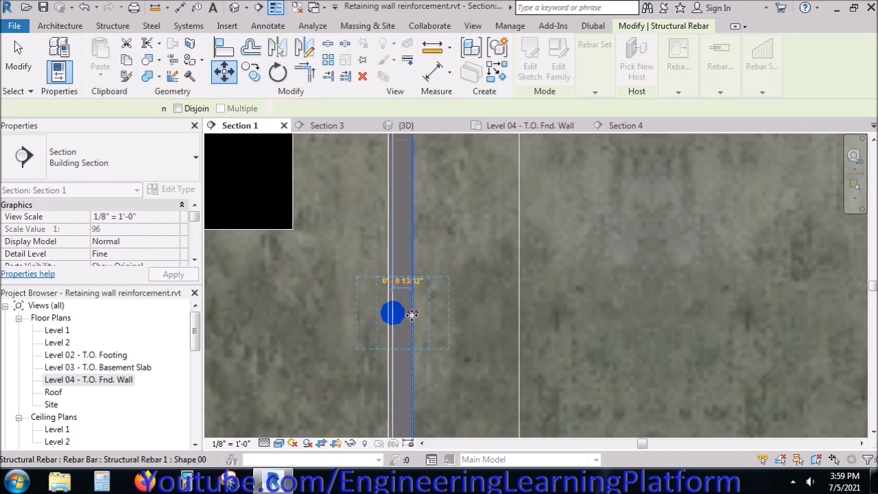
pyautogui.click(413, 315)
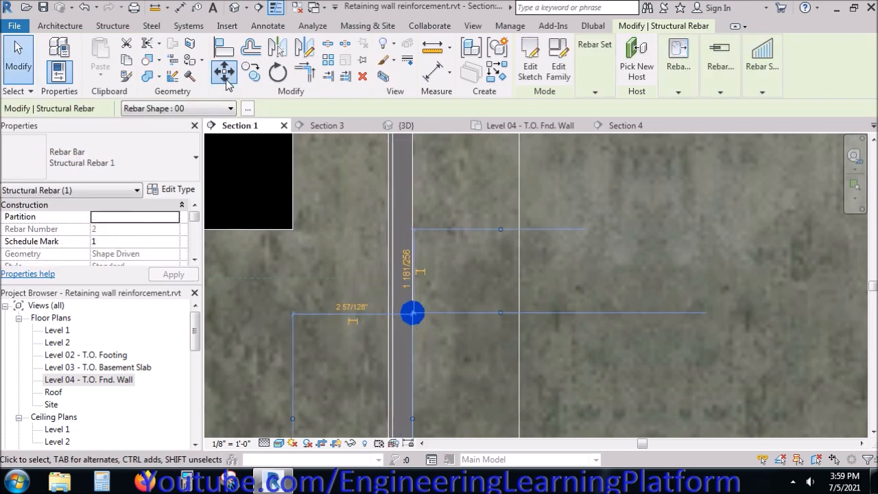
# Move the longitudinal bar a further 1/4" inward so it sits against the inner side of the vertical rebar
pyautogui.click(227, 79)
pyautogui.click(403, 318)
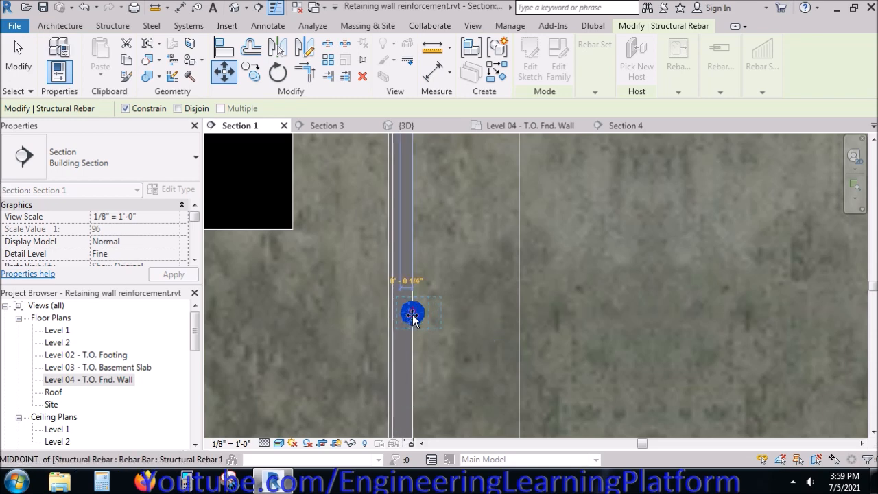
pyautogui.click(414, 313)
pyautogui.click(434, 319)
pyautogui.click(435, 317)
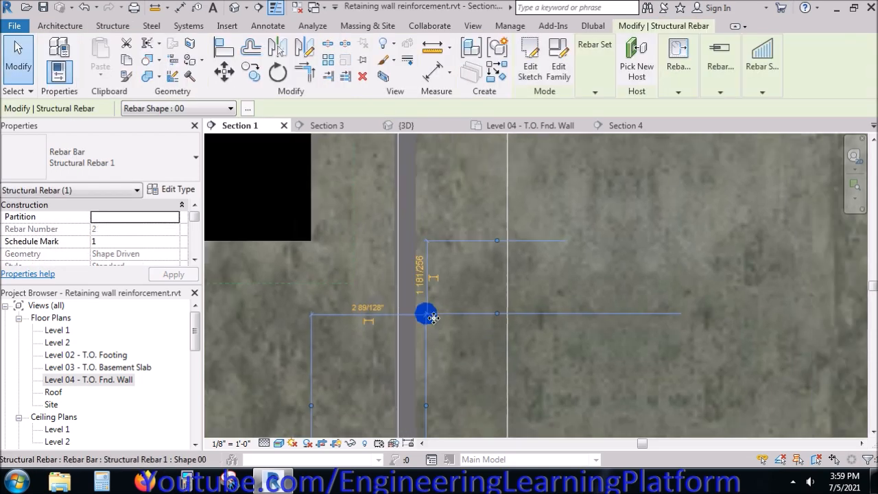
pyautogui.scroll(-3, 424, 367)
pyautogui.scroll(-3, 425, 392)
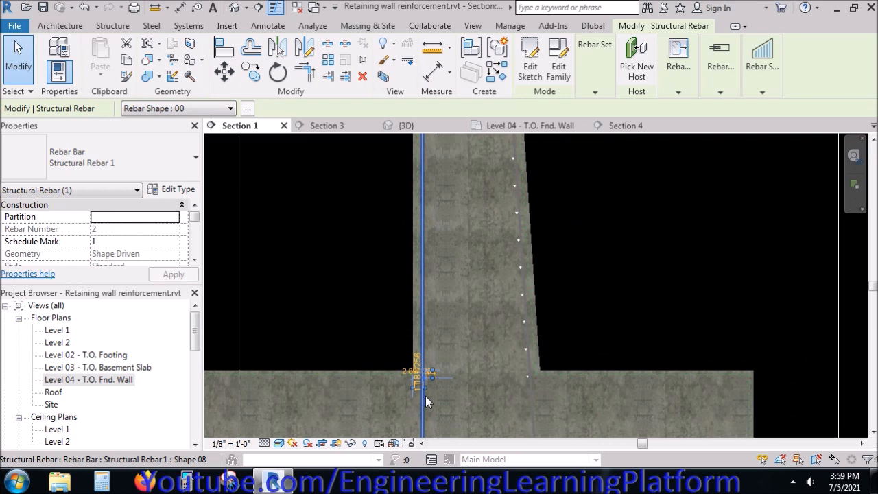
pyautogui.press('Escape')
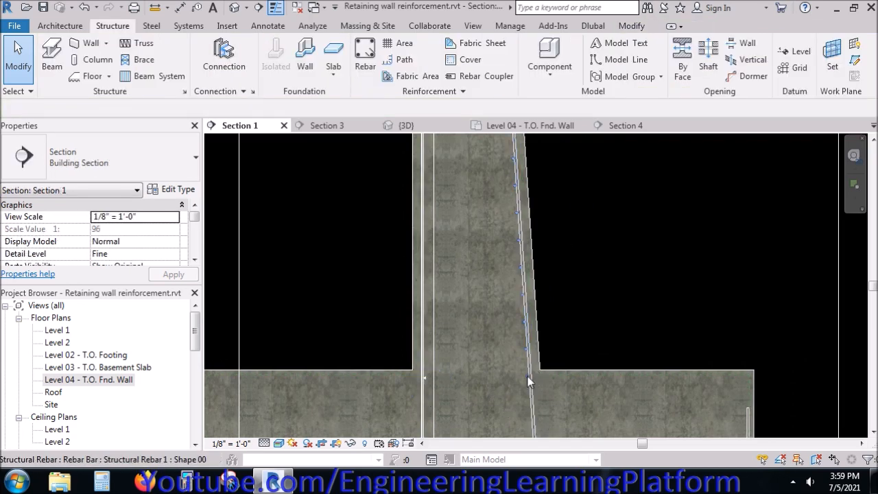
# Lay out the bar near the stem's vertical face as a Number with Spacing set of 20 bars at 0' 6" spacing
pyautogui.click(535, 374)
pyautogui.click(573, 91)
pyautogui.press('Escape')
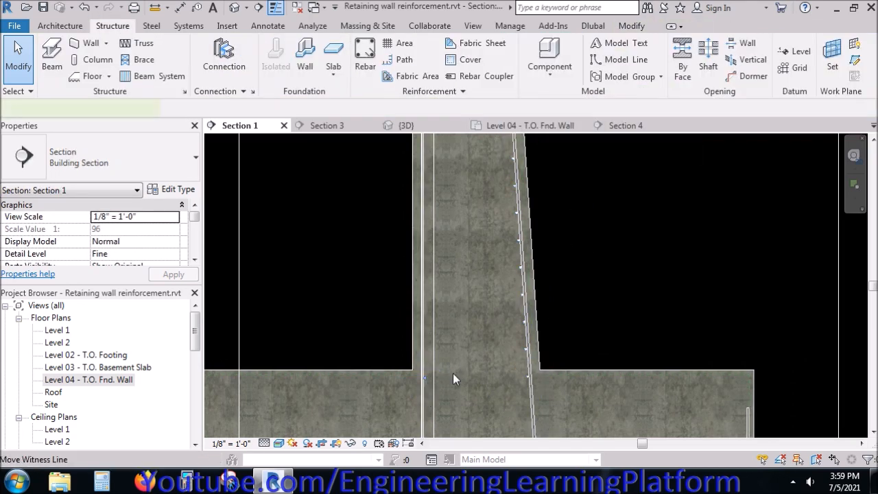
pyautogui.click(428, 376)
pyautogui.click(595, 92)
pyautogui.click(686, 108)
pyautogui.click(638, 159)
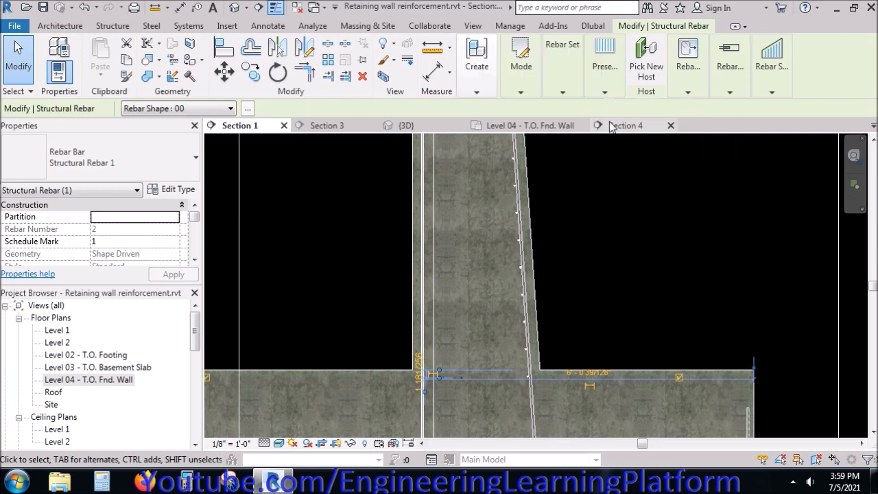
pyautogui.click(563, 91)
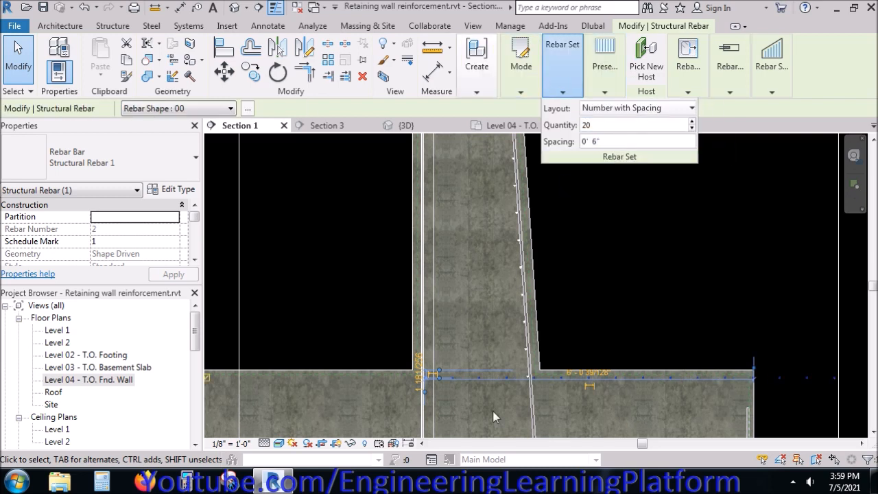
pyautogui.press('Escape')
# Rotate the new longitudinal bar set 90° so its bars run up the wall's height
pyautogui.scroll(1, 437, 404)
pyautogui.click(454, 375)
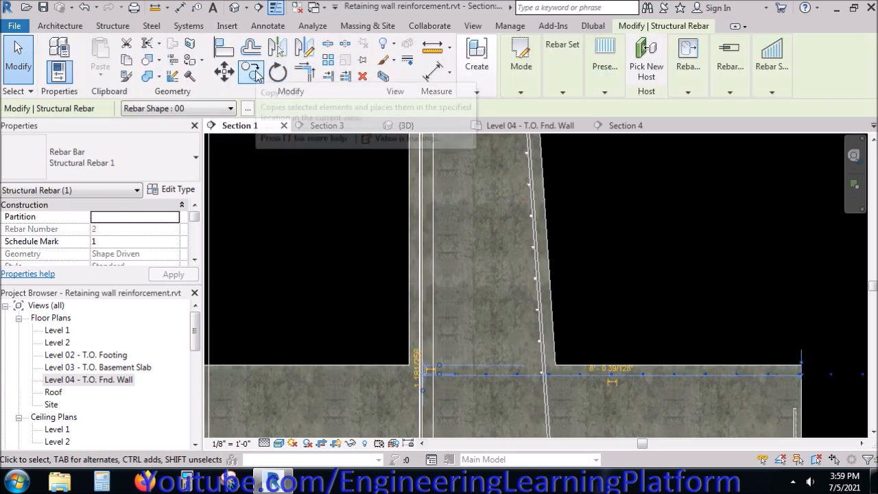
pyautogui.click(278, 72)
pyautogui.scroll(-2, 373, 308)
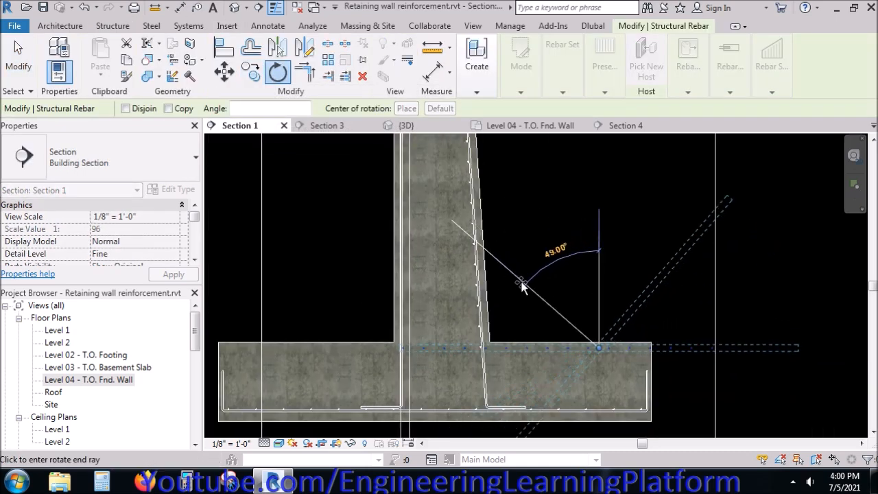
pyautogui.click(329, 351)
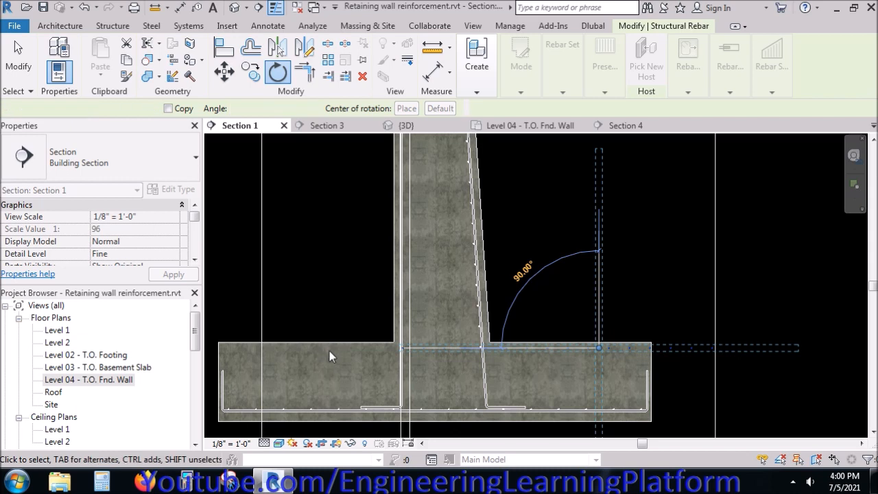
# Move the rotated bar set, with the Constrain option off, onto the vertical rebar's inner edge at the stem's vertical face
pyautogui.click(225, 72)
pyautogui.scroll(2, 608, 417)
pyautogui.scroll(-3, 575, 245)
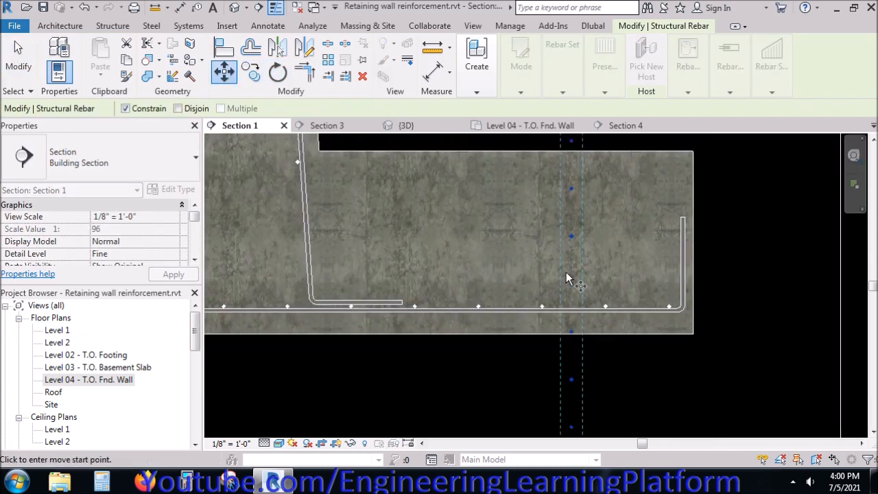
pyautogui.scroll(2, 578, 405)
pyautogui.scroll(3, 584, 267)
pyautogui.click(570, 243)
pyautogui.scroll(-3, 571, 242)
pyautogui.click(125, 109)
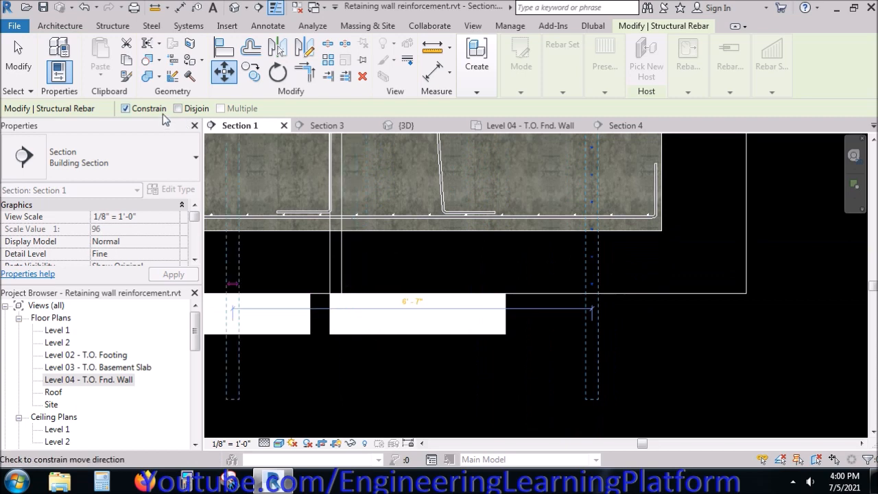
pyautogui.scroll(3, 403, 382)
pyautogui.scroll(2, 353, 289)
pyautogui.click(353, 288)
pyautogui.scroll(-5, 383, 387)
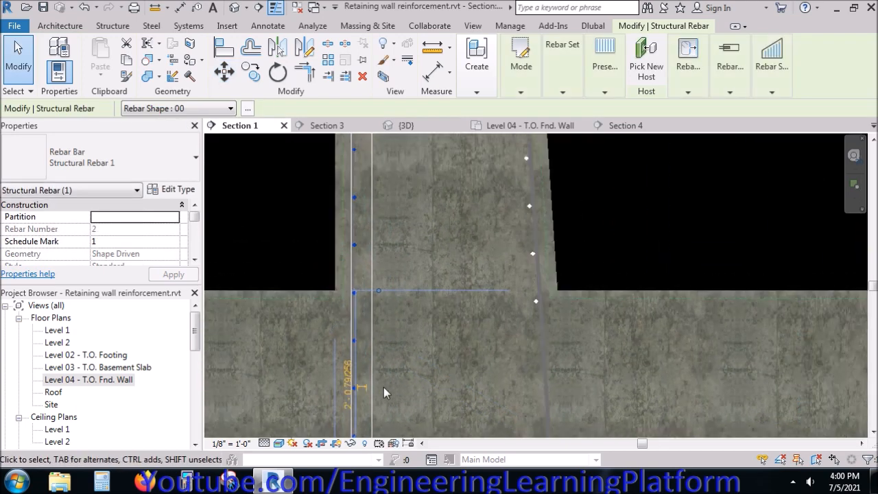
# Move the bar set along the vertical rebar so its uppermost bar sits just below the bend at the stem's top
pyautogui.click(228, 77)
pyautogui.scroll(8, 393, 263)
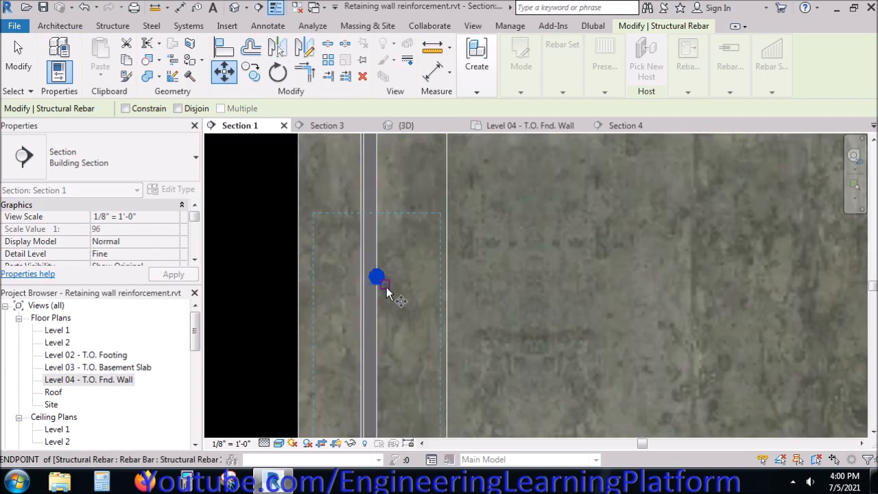
pyautogui.click(378, 279)
pyautogui.scroll(-3, 408, 319)
pyautogui.moveTo(431, 258); pyautogui.dragTo(441, 404, button='middle')
pyautogui.scroll(4, 413, 250)
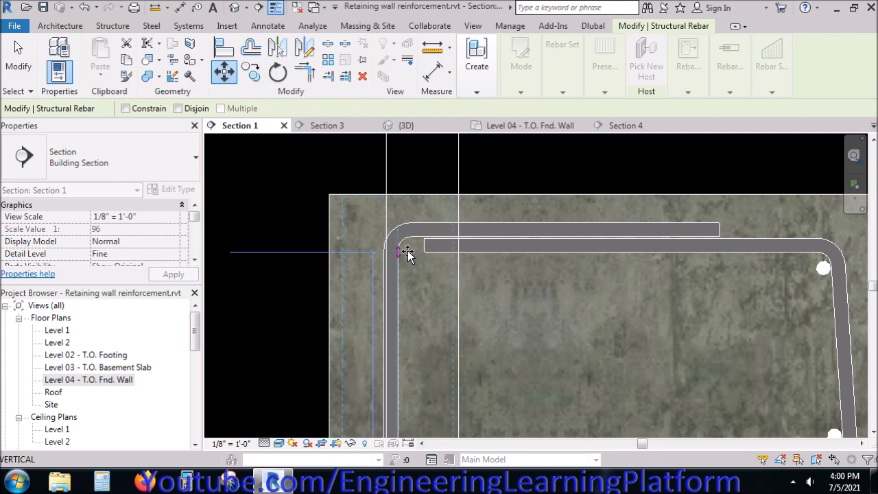
pyautogui.click(407, 261)
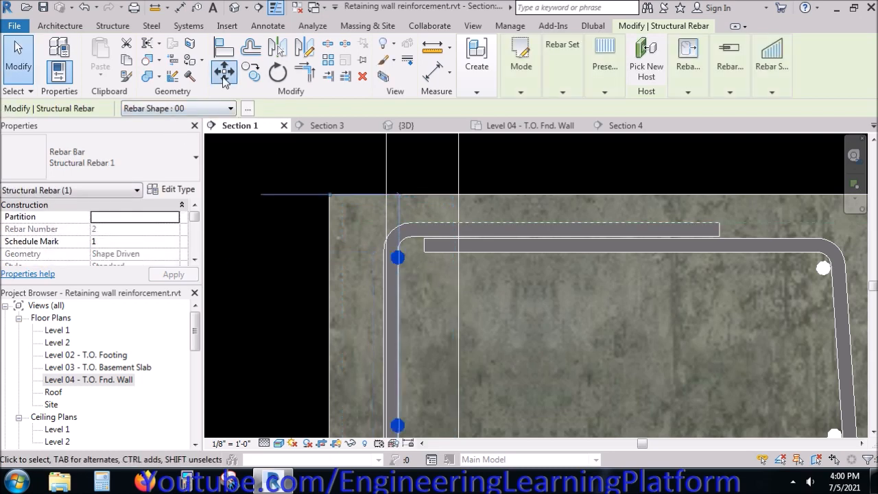
# Shift the bar set inward by a bar radius so its bars rest against the inner side of the vertical rebar
pyautogui.click(223, 78)
pyautogui.scroll(4, 395, 275)
pyautogui.click(404, 241)
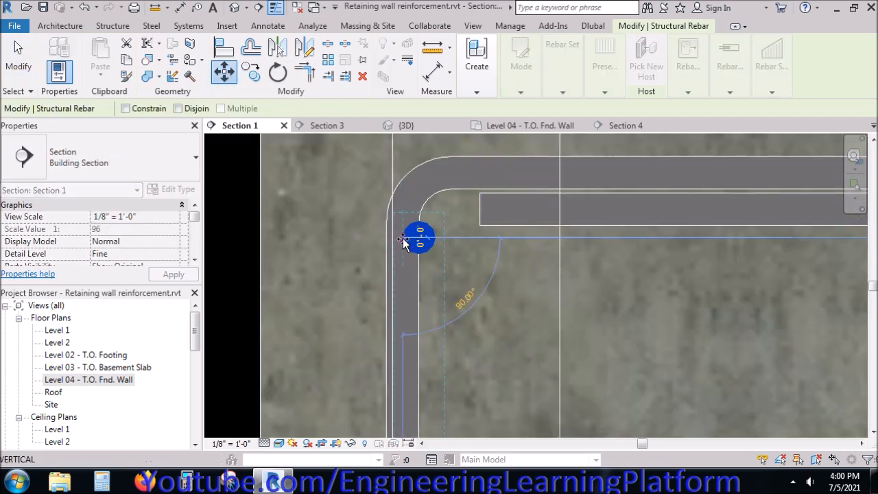
pyautogui.click(453, 229)
pyautogui.scroll(-5, 452, 229)
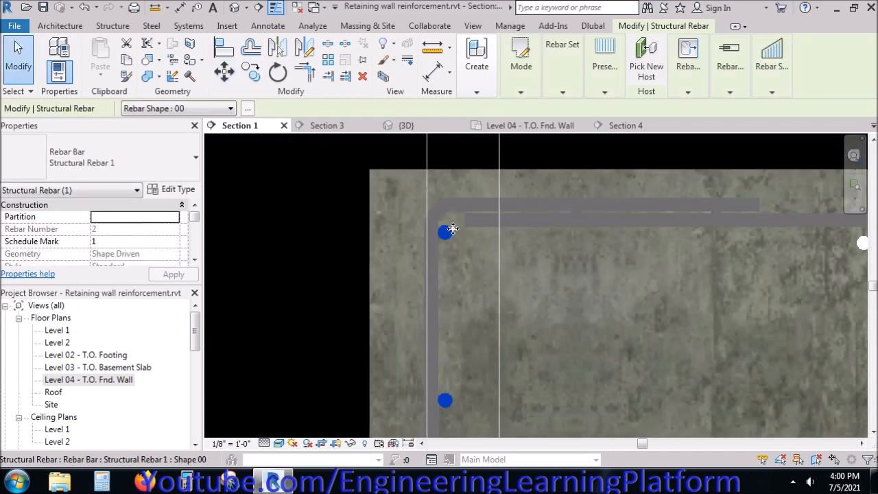
pyautogui.scroll(-3, 441, 188)
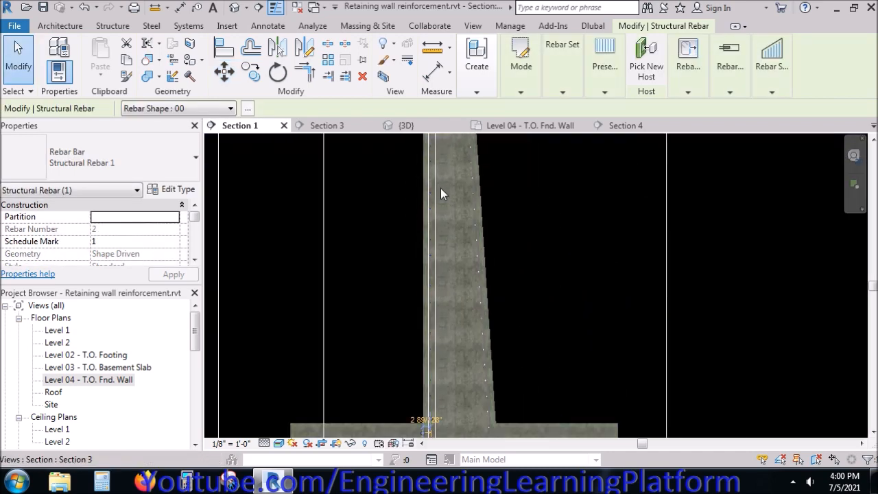
pyautogui.scroll(5, 419, 331)
pyautogui.scroll(3, 419, 331)
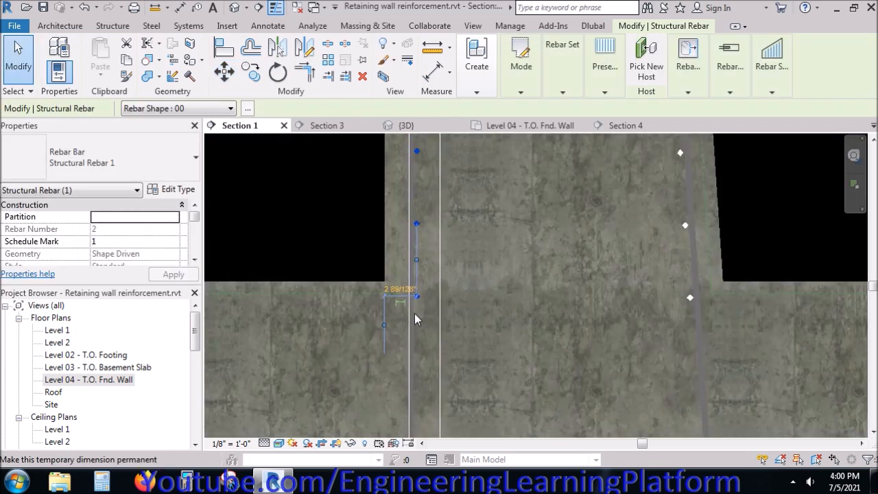
pyautogui.click(473, 291)
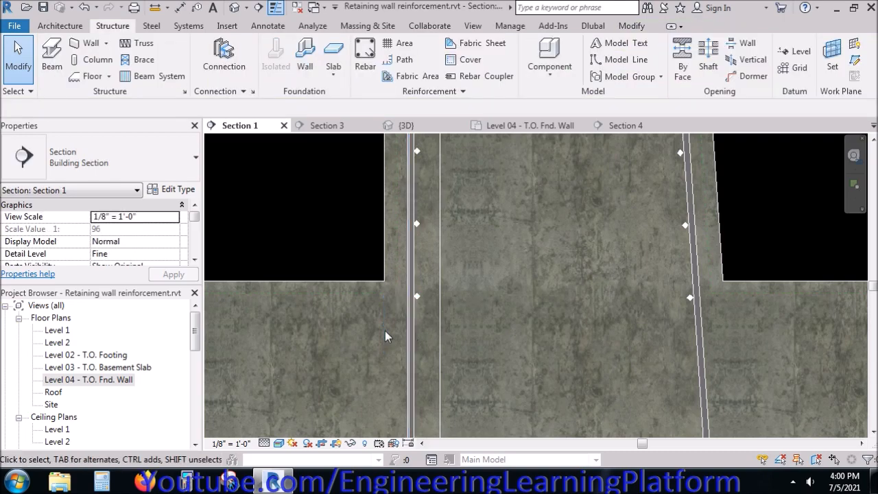
# Set the bar set along the vertical face to be viewed as solid in all 3D views through its view visibility states
pyautogui.scroll(-3, 389, 348)
pyautogui.scroll(-3, 389, 349)
pyautogui.scroll(5, 398, 342)
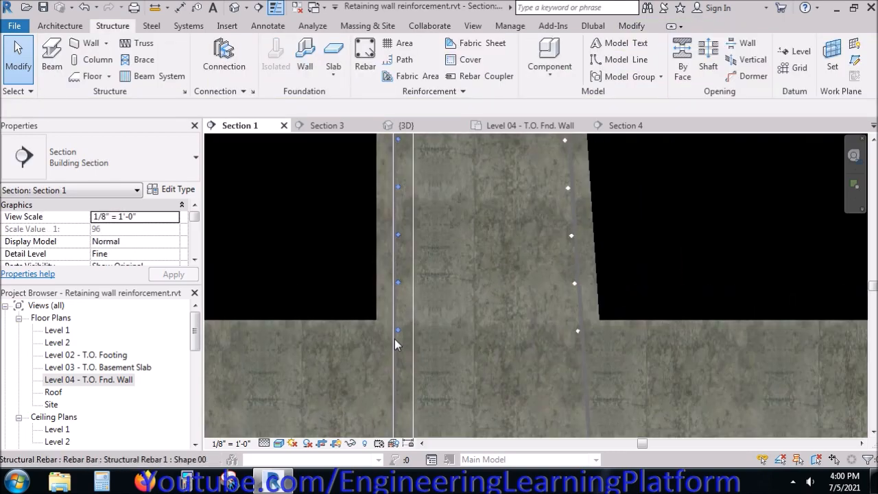
pyautogui.click(402, 332)
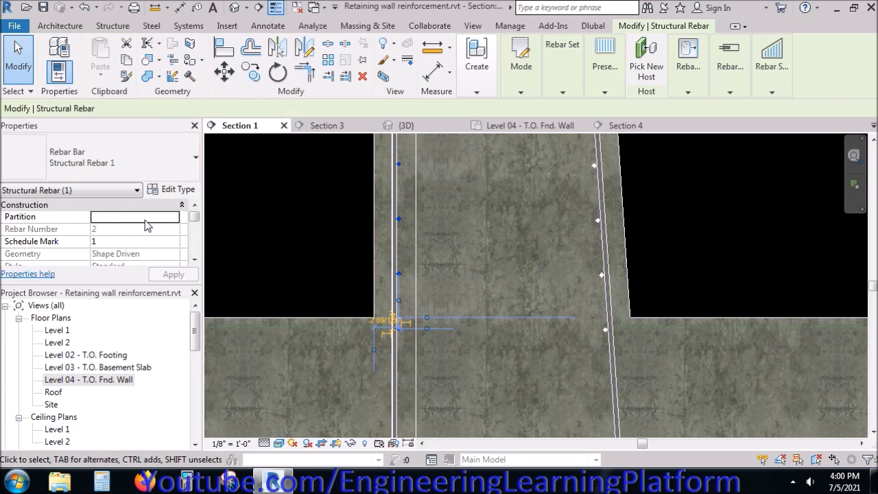
pyautogui.moveTo(195, 219); pyautogui.dragTo(196, 234)
pyautogui.click(135, 217)
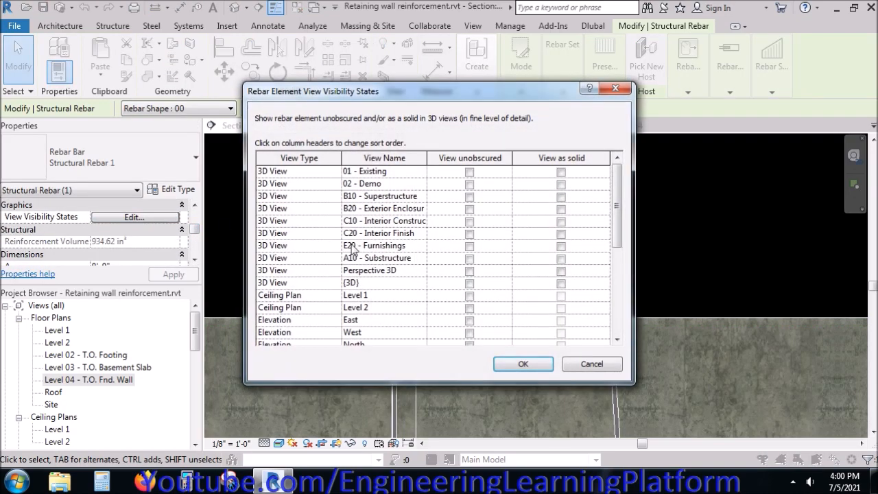
pyautogui.moveTo(299, 172); pyautogui.dragTo(298, 283)
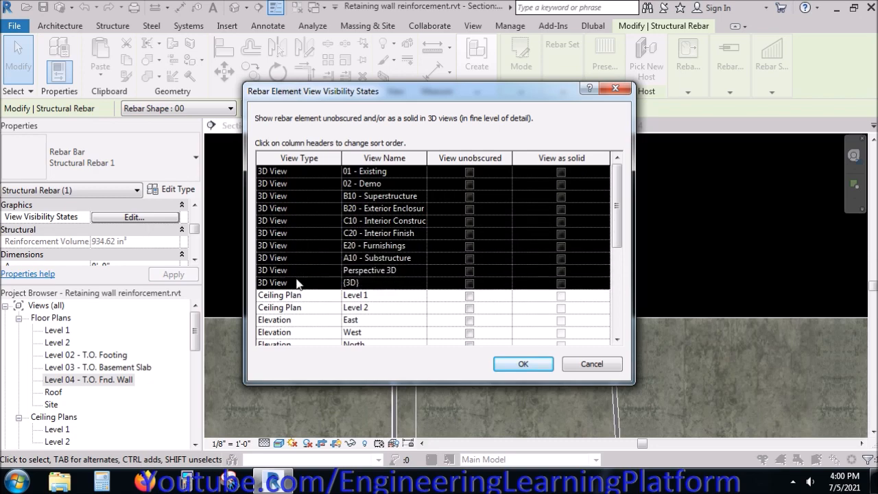
pyautogui.click(562, 283)
pyautogui.click(523, 363)
pyautogui.click(657, 287)
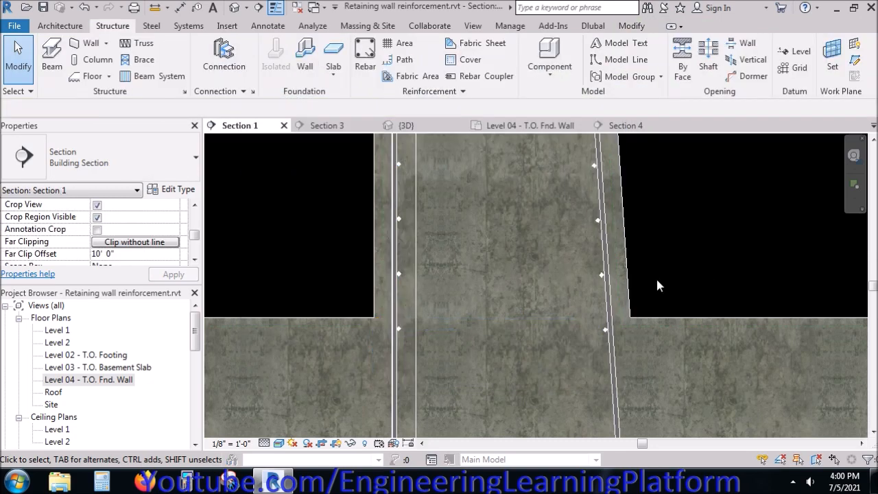
# Switch to the 3D view and set its visual style to Realistic to display the retaining wall's rebar cage
pyautogui.click(401, 126)
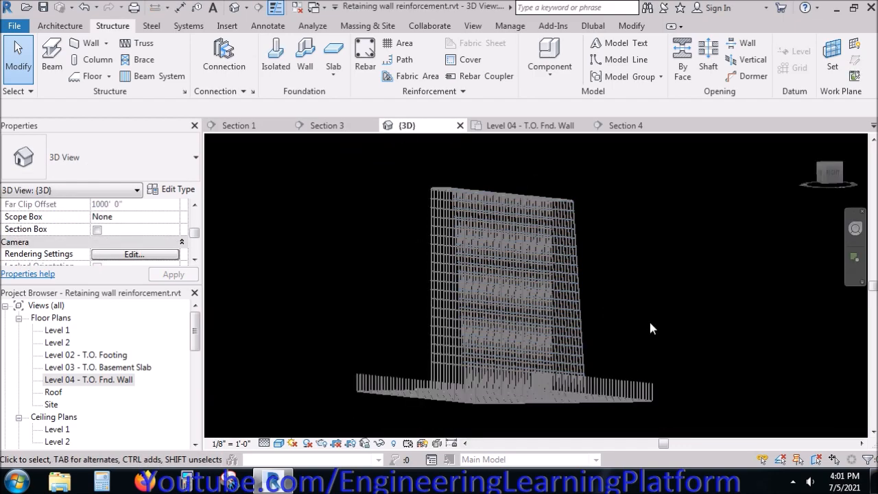
pyautogui.keyDown('shift'); pyautogui.moveTo(638, 318); pyautogui.dragTo(559, 340, button='middle'); pyautogui.keyUp('shift')
pyautogui.scroll(3, 559, 339)
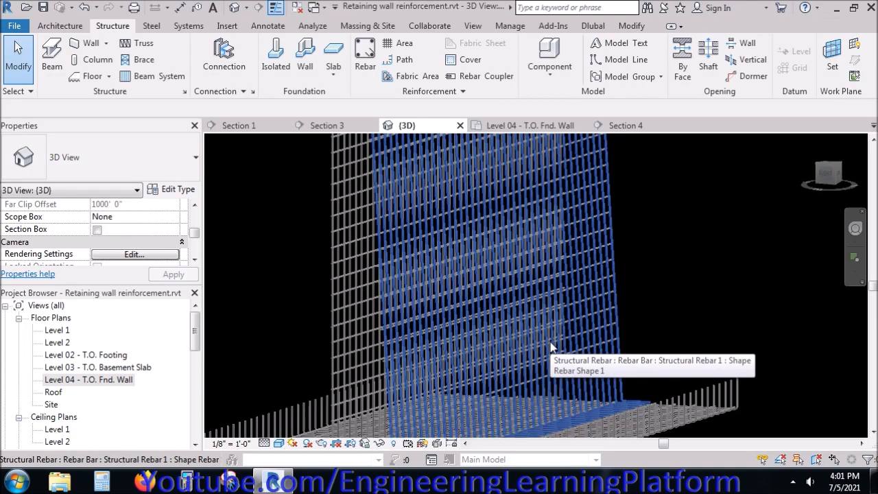
pyautogui.keyDown('shift'); pyautogui.moveTo(310, 292); pyautogui.dragTo(522, 295, button='middle'); pyautogui.keyUp('shift')
pyautogui.click(278, 444)
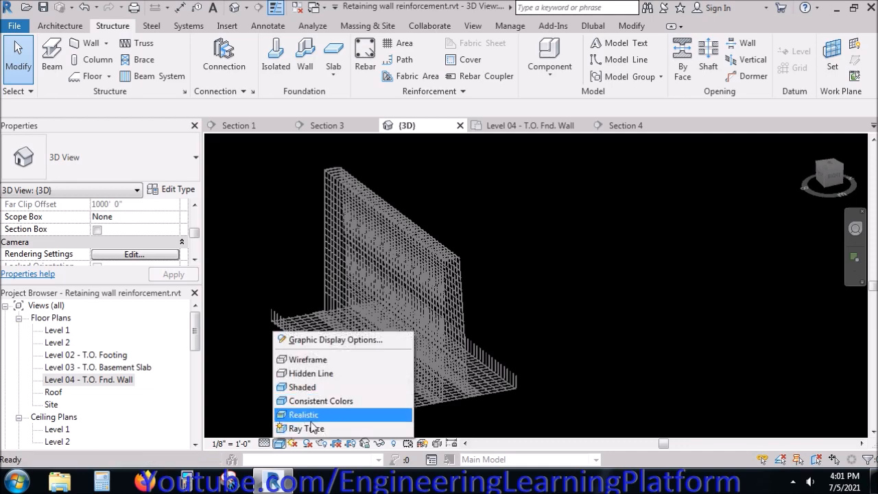
pyautogui.click(302, 414)
pyautogui.scroll(3, 442, 358)
pyautogui.scroll(1, 442, 357)
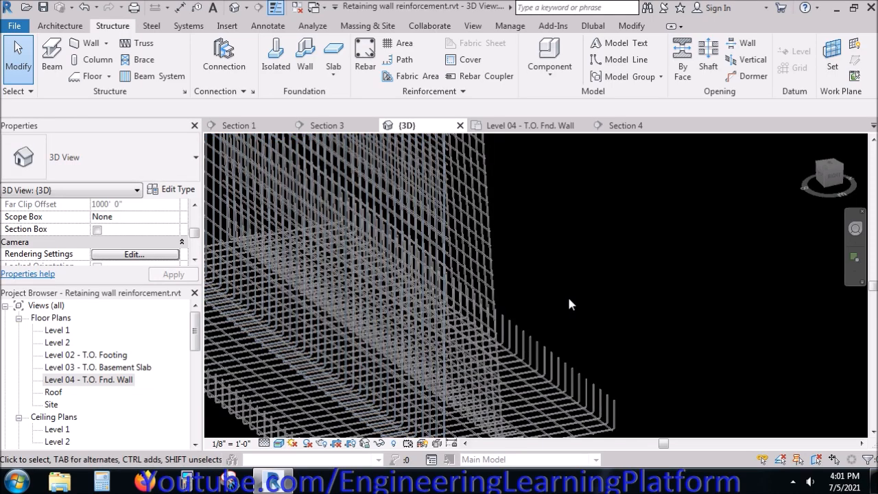
# Reveal the hidden elements in the 3D view, unhide the retaining wall's concrete body, and leave Reveal Hidden Elements mode
pyautogui.click(393, 444)
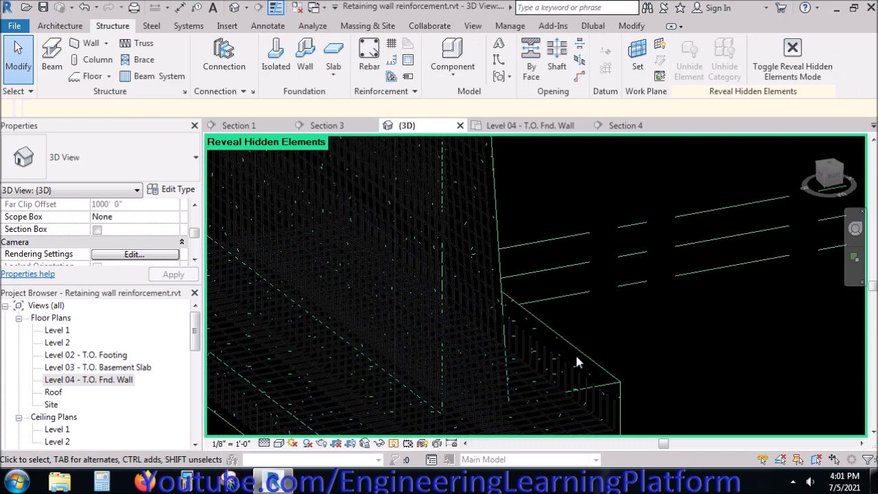
pyautogui.click(581, 352)
pyautogui.rightClick(606, 338)
pyautogui.moveTo(677, 197)
pyautogui.click(553, 186)
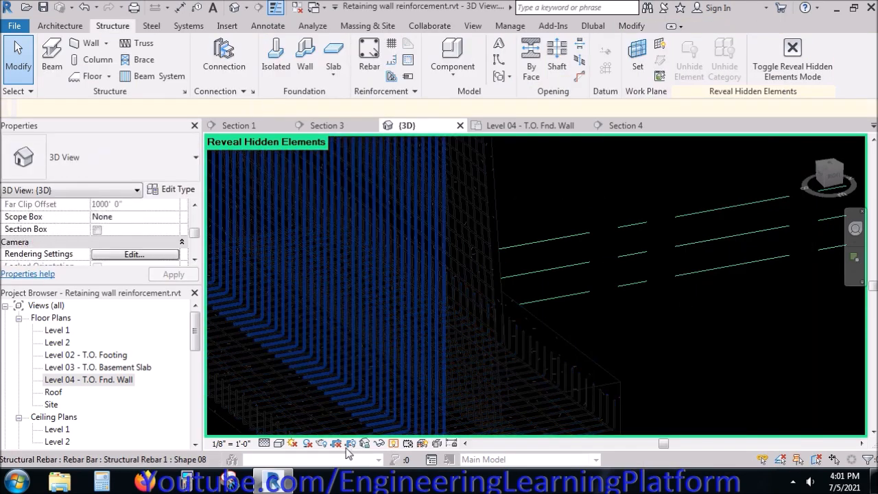
pyautogui.click(393, 444)
pyautogui.scroll(-3, 722, 347)
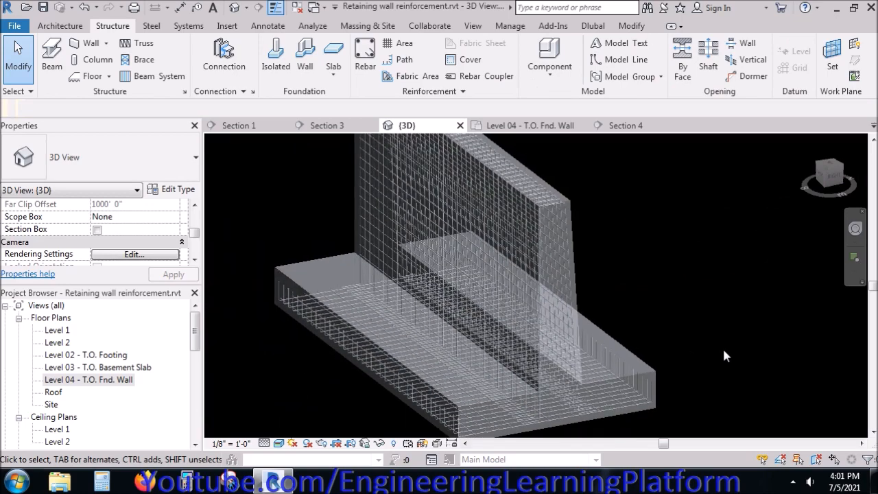
pyautogui.keyDown('shift'); pyautogui.moveTo(722, 346); pyautogui.dragTo(709, 330, button='middle'); pyautogui.keyUp('shift')
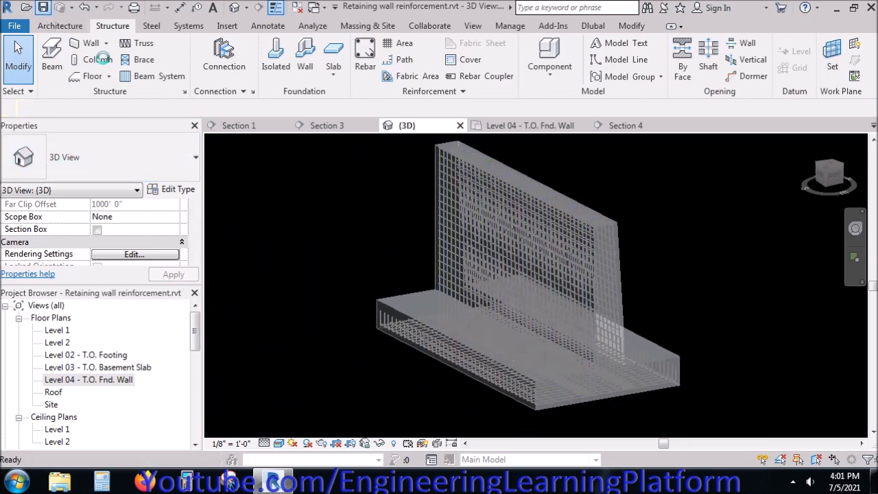